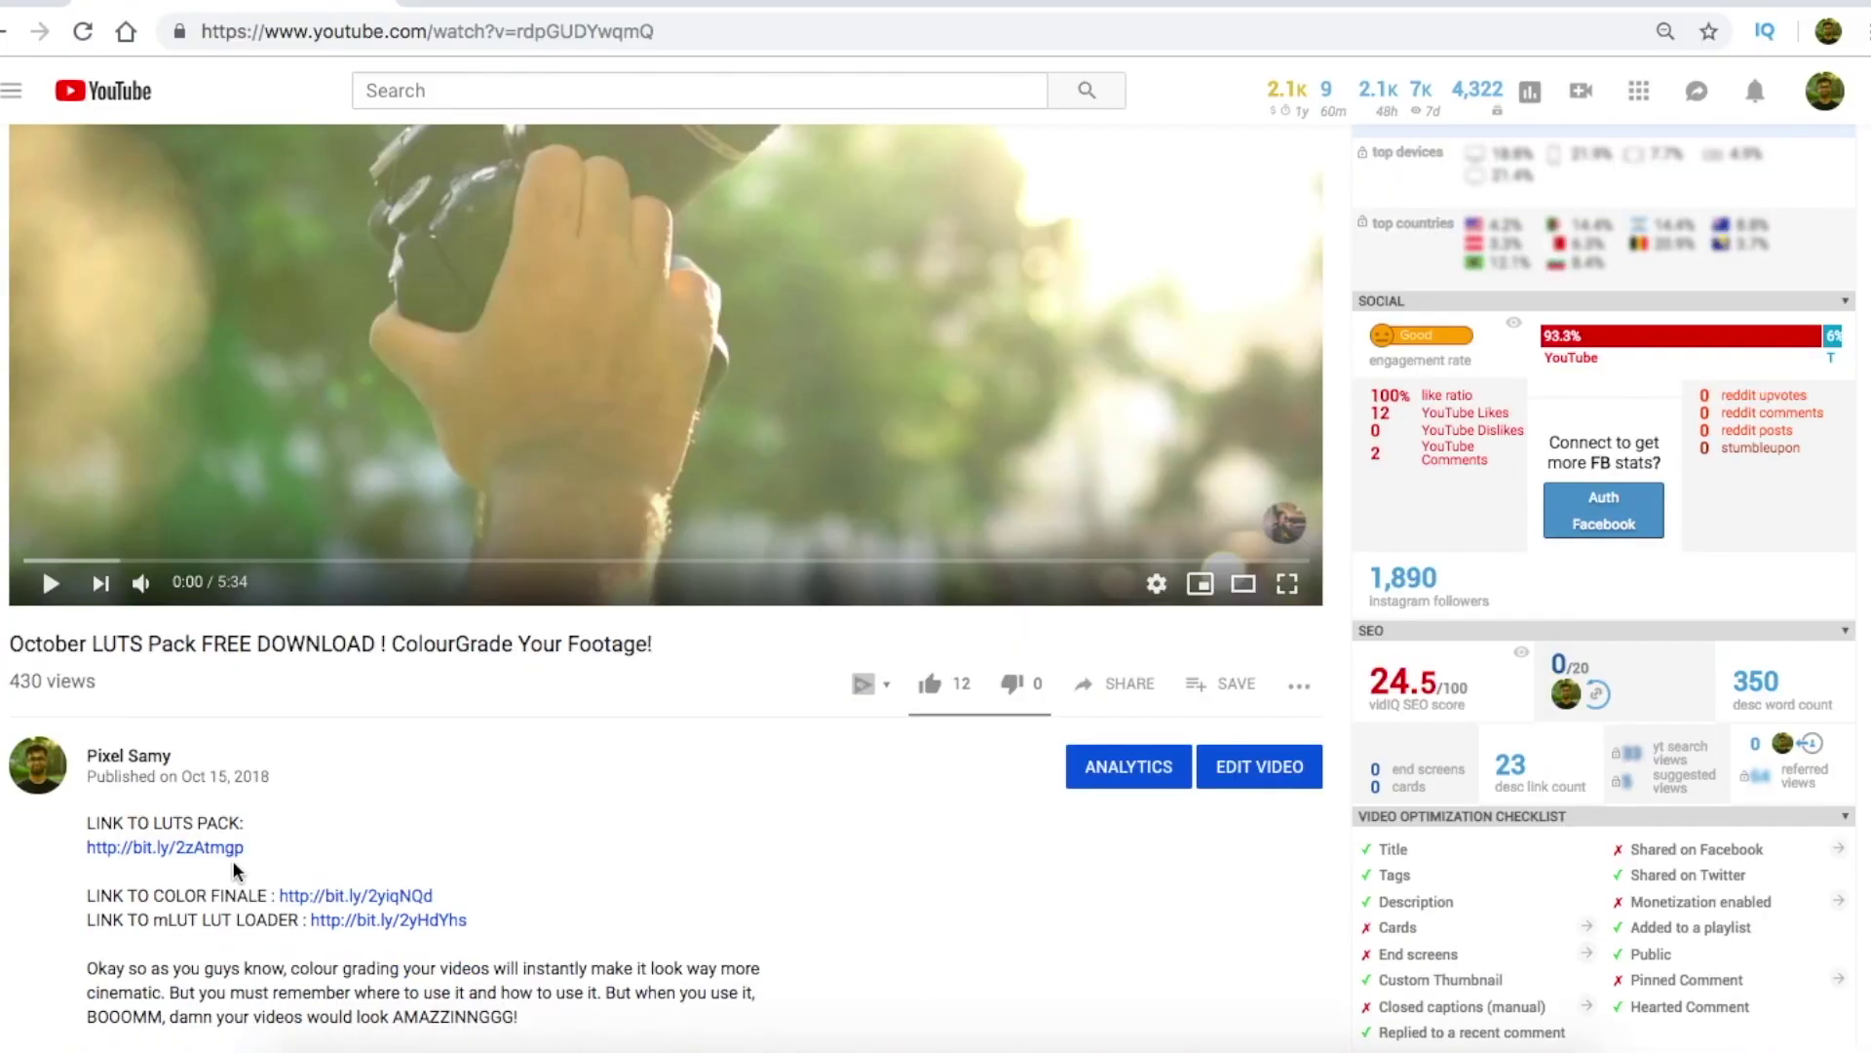
Open the LUTs pack link from the video description and confirm the channel subscription that unlocks the download
{"action": "left_click", "coordinate": [219, 852]}
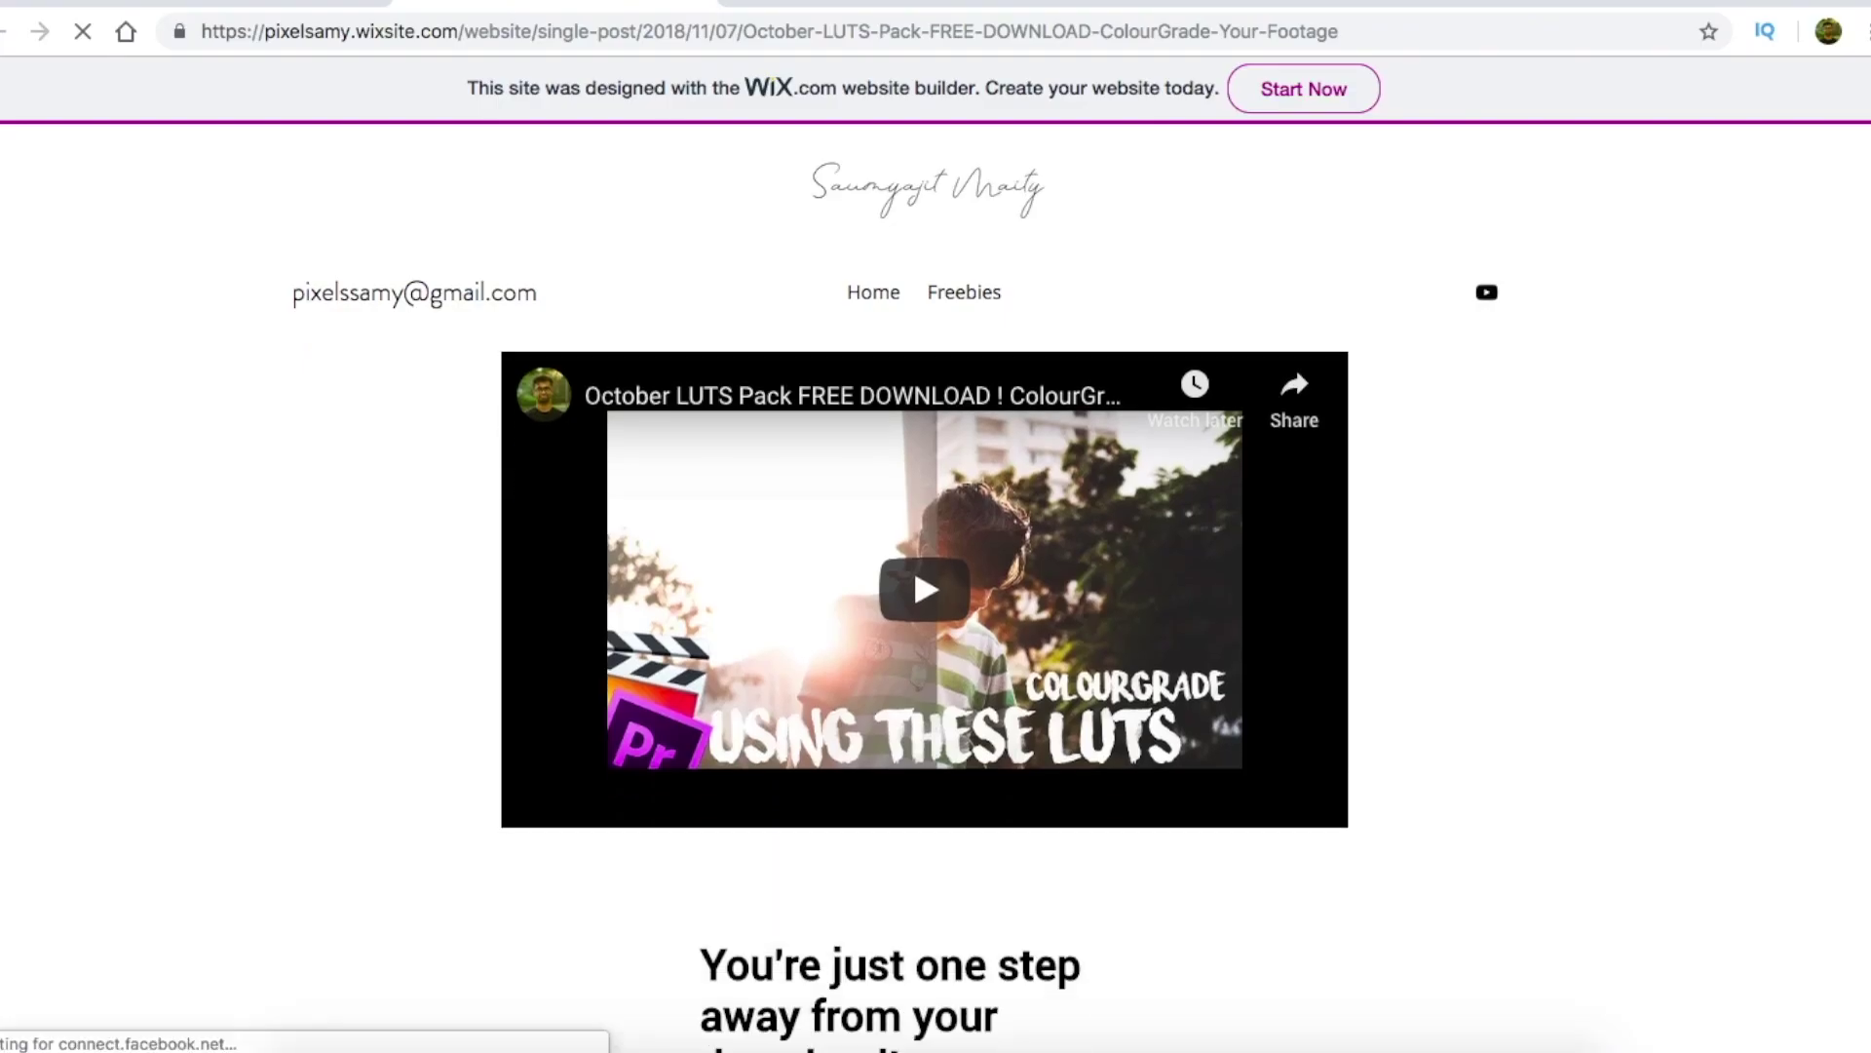
{"action": "scroll", "coordinate": [919, 682], "scroll_direction": "down", "scroll_amount": 5}
{"action": "scroll", "coordinate": [887, 504], "scroll_direction": "down", "scroll_amount": 1}
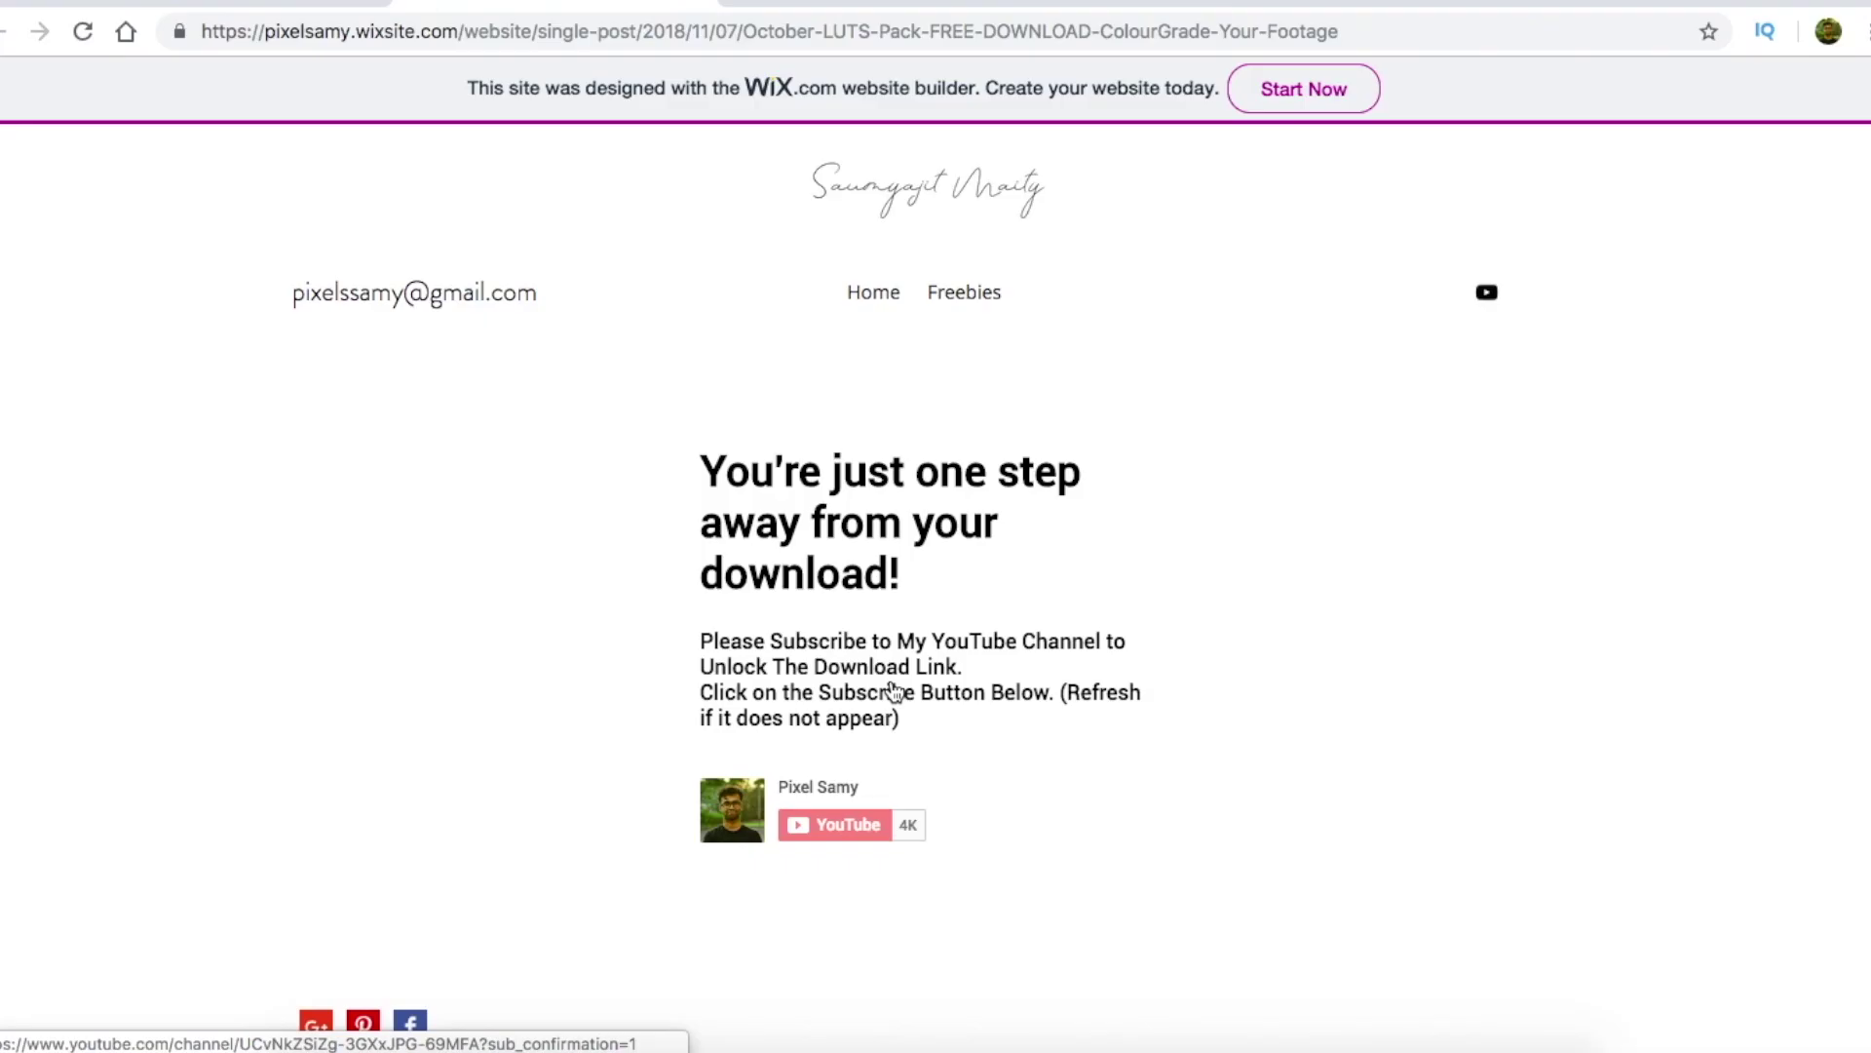
{"action": "left_click", "coordinate": [811, 829]}
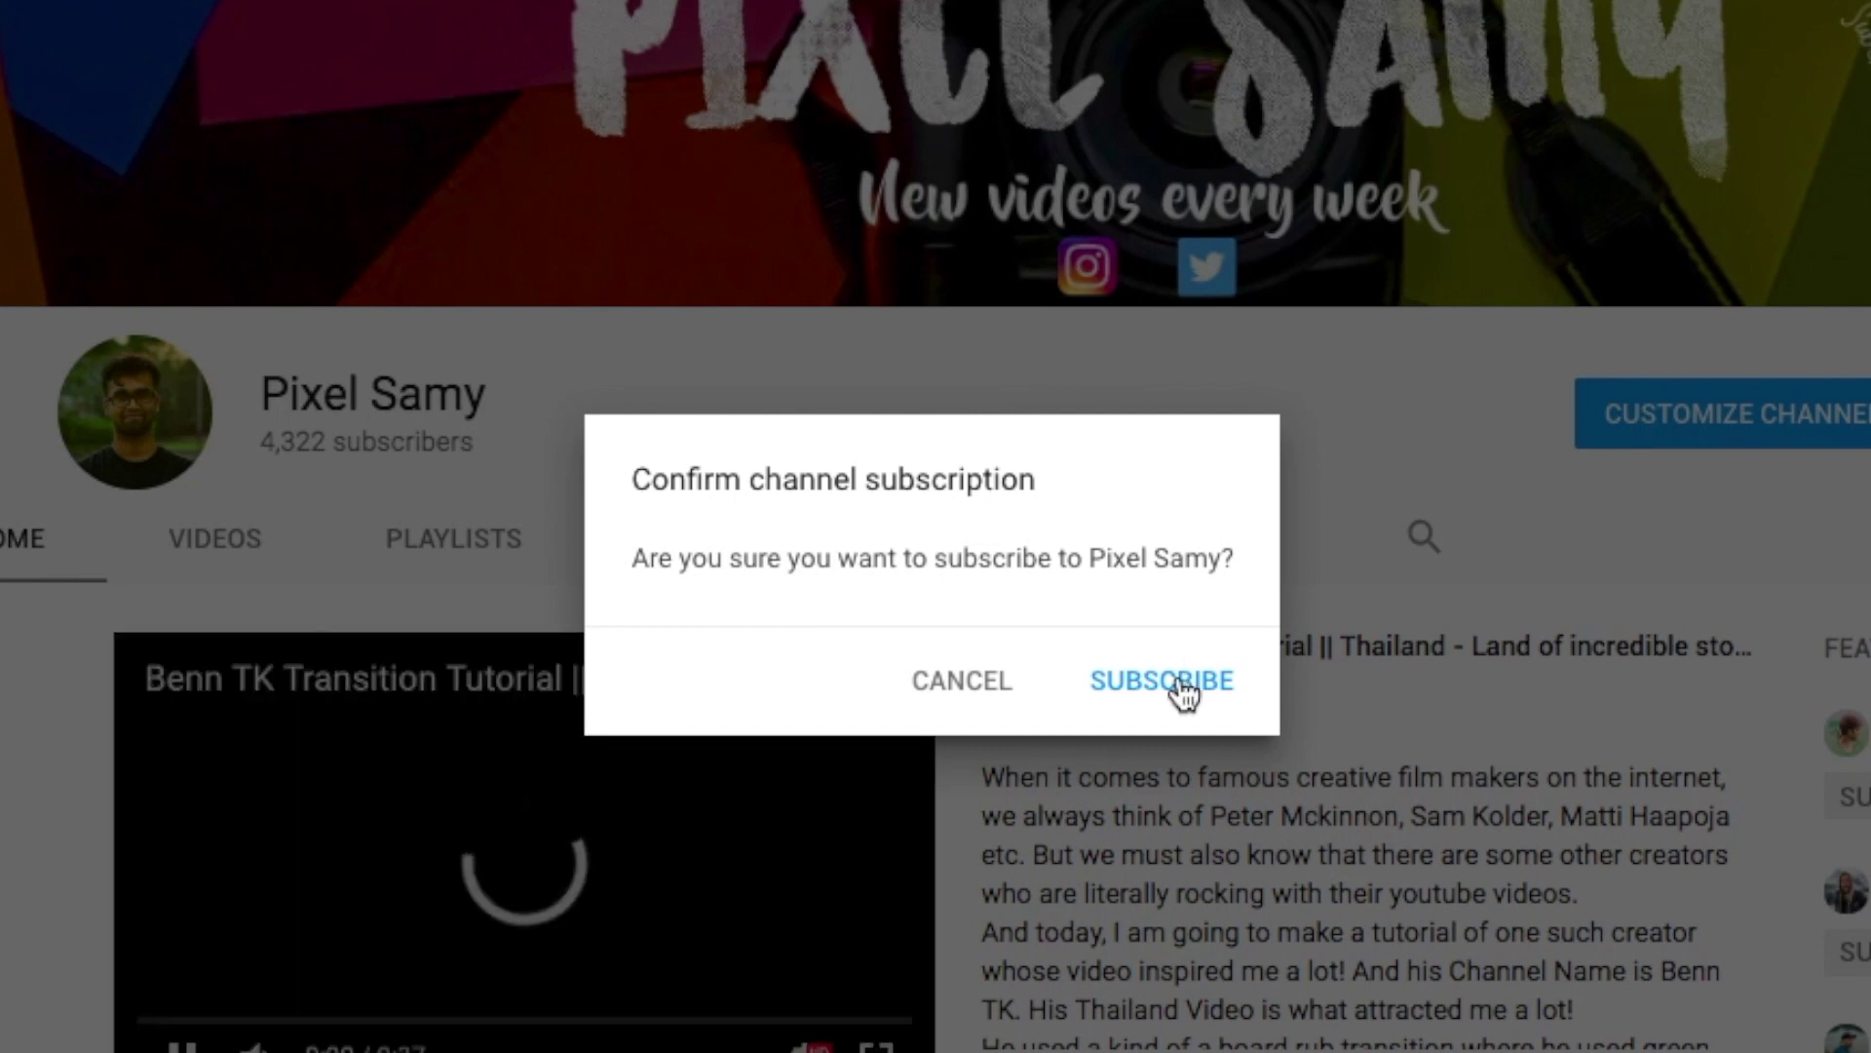
{"action": "left_click", "coordinate": [1182, 688]}
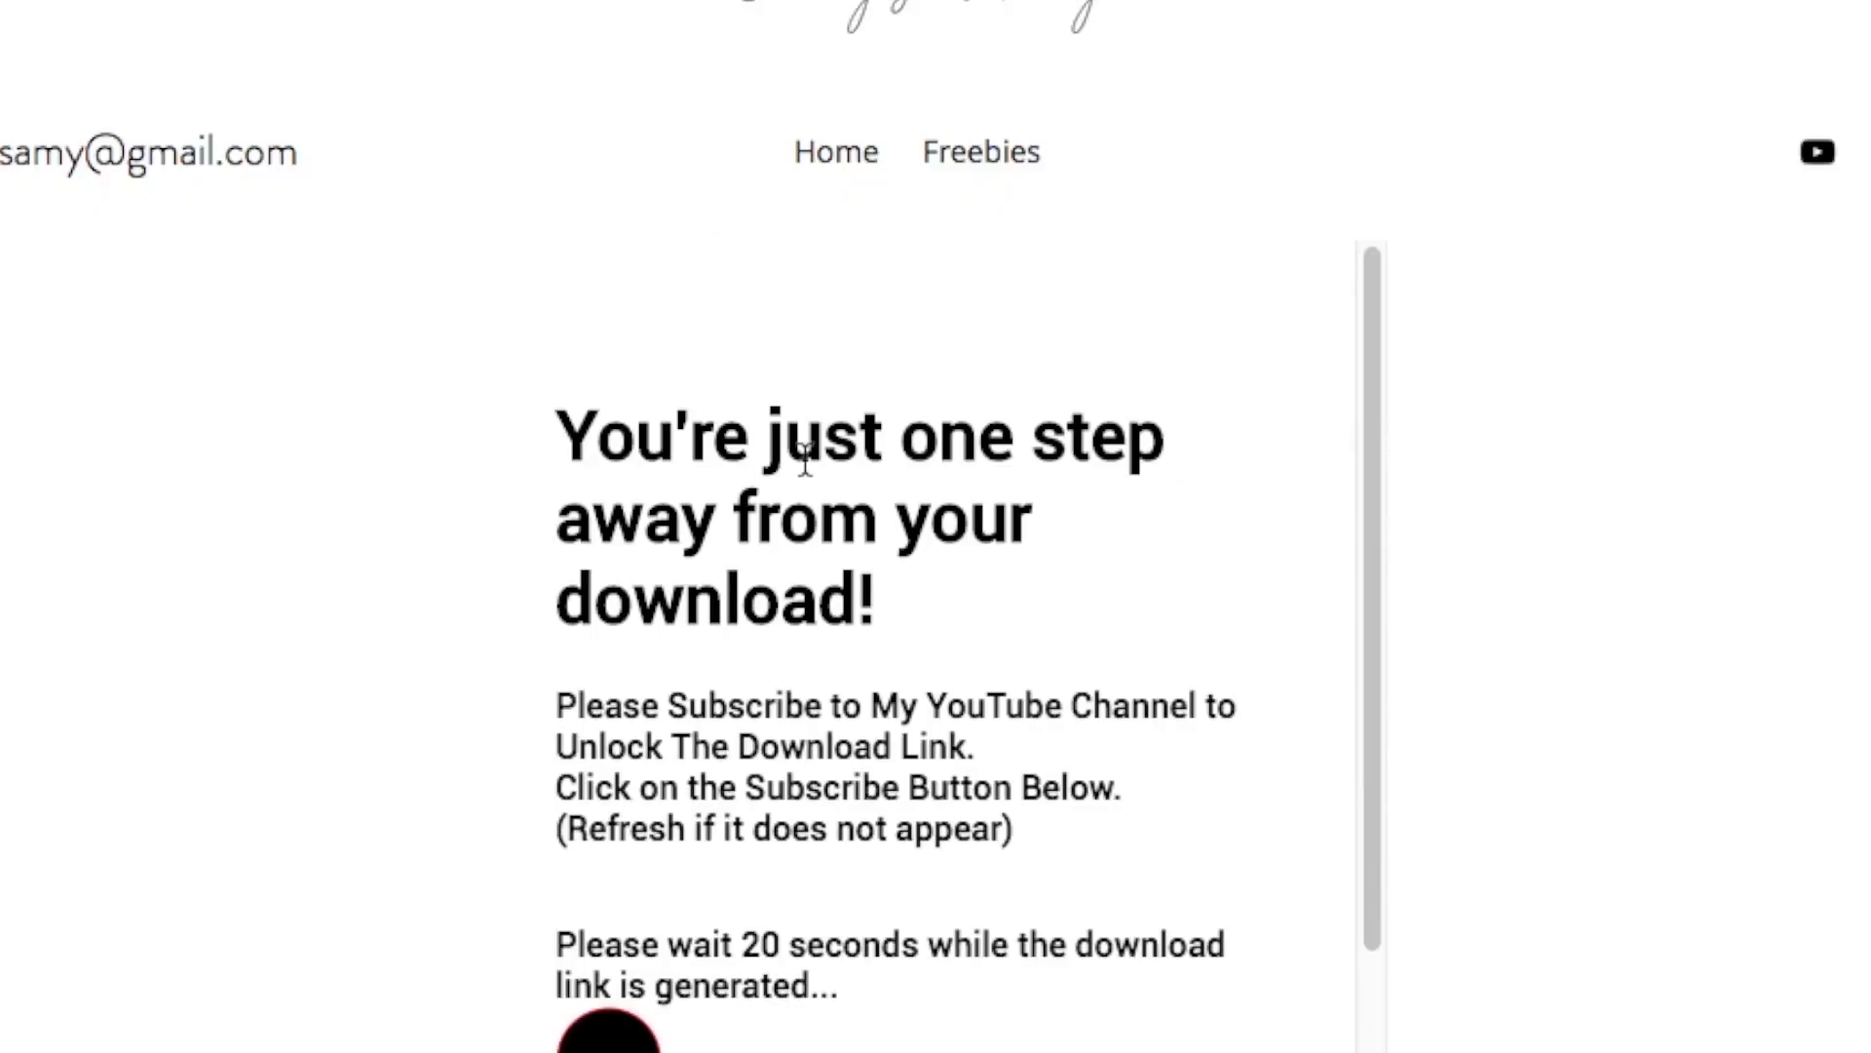
Follow the unlocked download link to the MediaFire page of the October LUTs pack
{"action": "scroll", "coordinate": [804, 458], "scroll_direction": "down", "scroll_amount": 3}
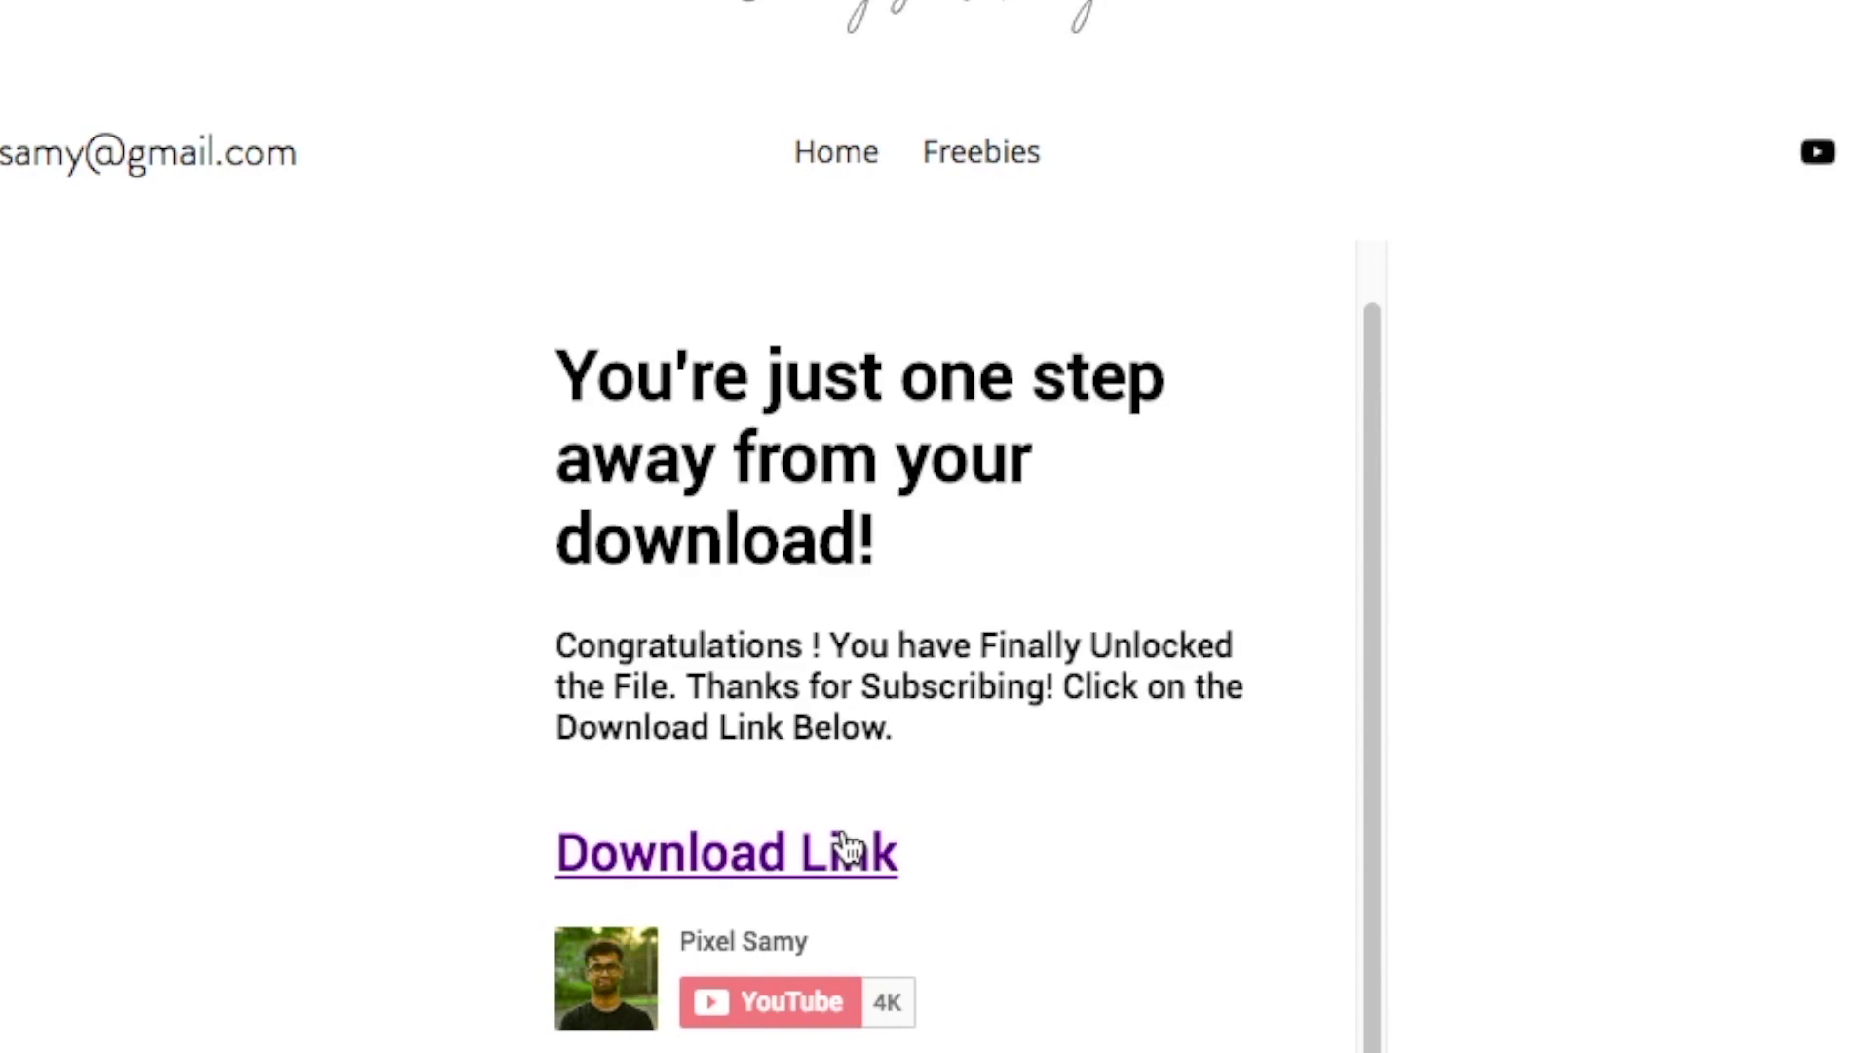
{"action": "left_click", "coordinate": [838, 866]}
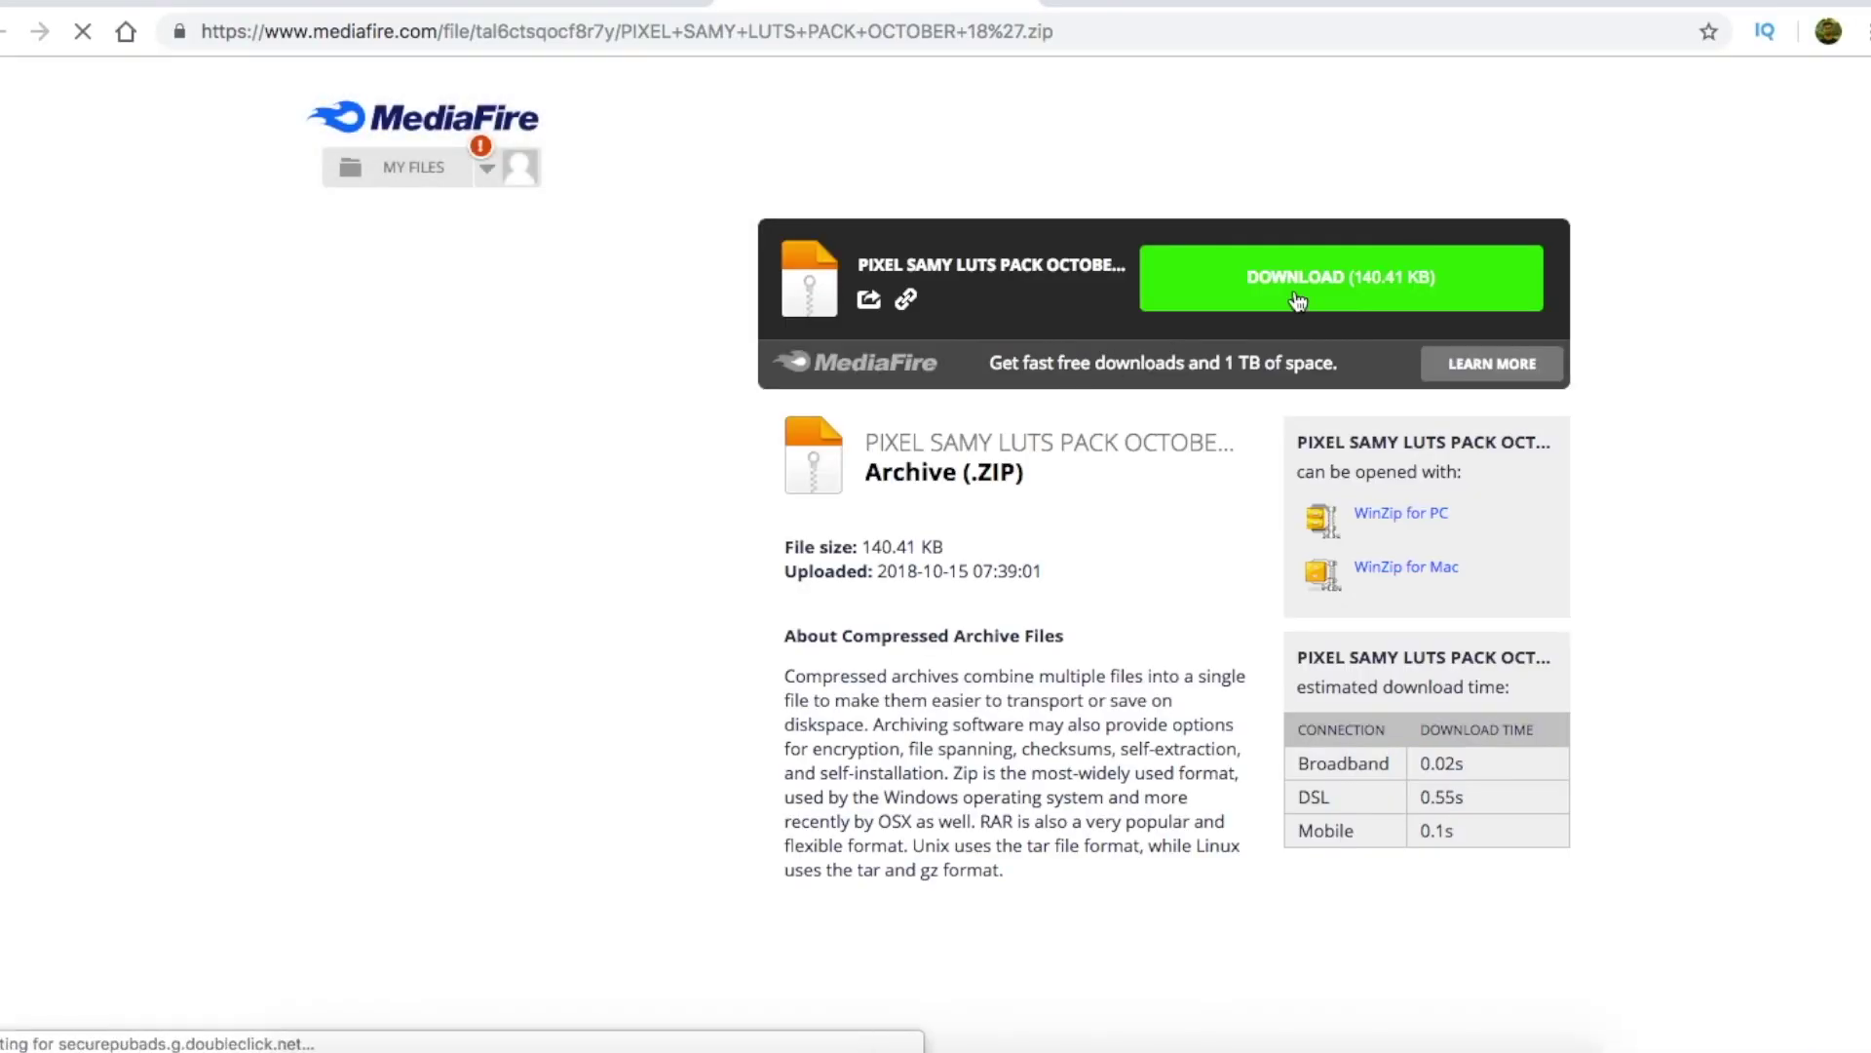
{"action": "left_click", "coordinate": [1020, 2]}
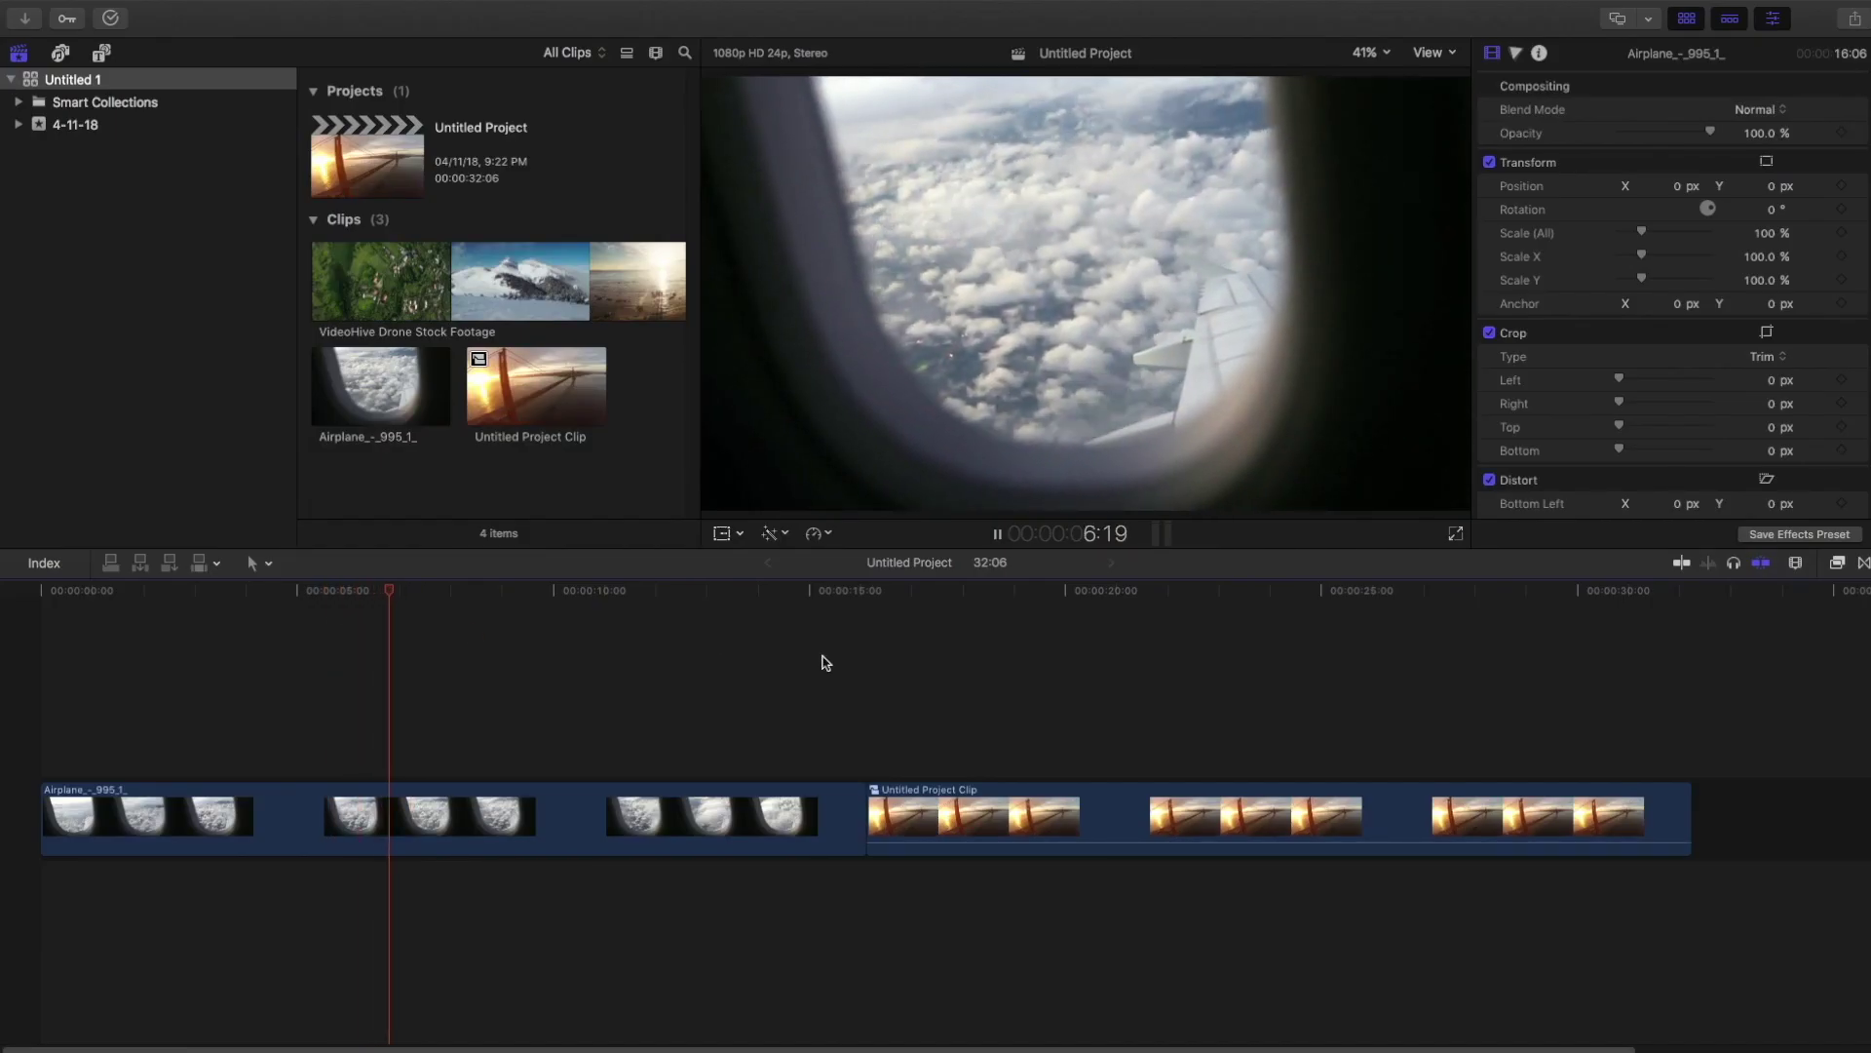
Stack the airplane window clip above the bridge clip at the start of the timeline, and fit the timeline to view
{"action": "left_click", "coordinate": [991, 614]}
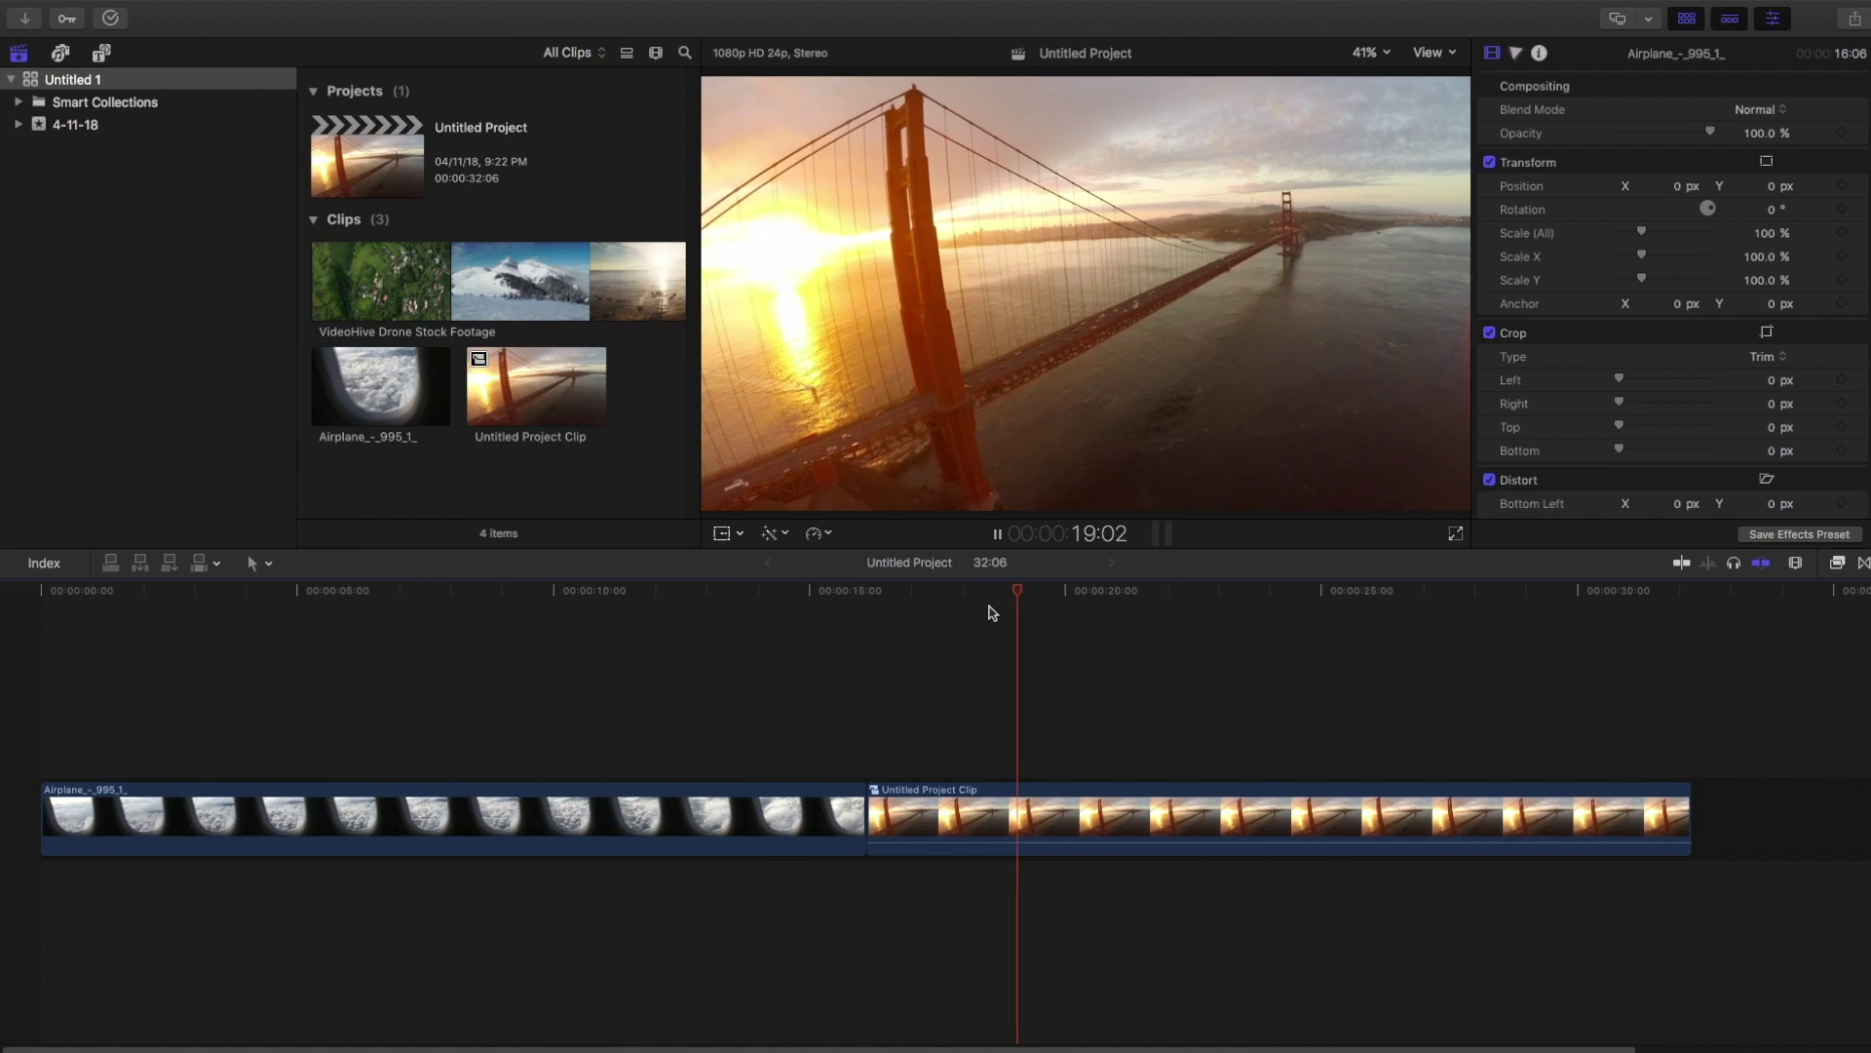
{"action": "key", "text": "space"}
{"action": "left_click_drag", "start_coordinate": [638, 817], "coordinate": [672, 733]}
{"action": "left_click", "coordinate": [78, 671]}
{"action": "key", "text": "super+4"}
{"action": "key", "text": "shift+z"}
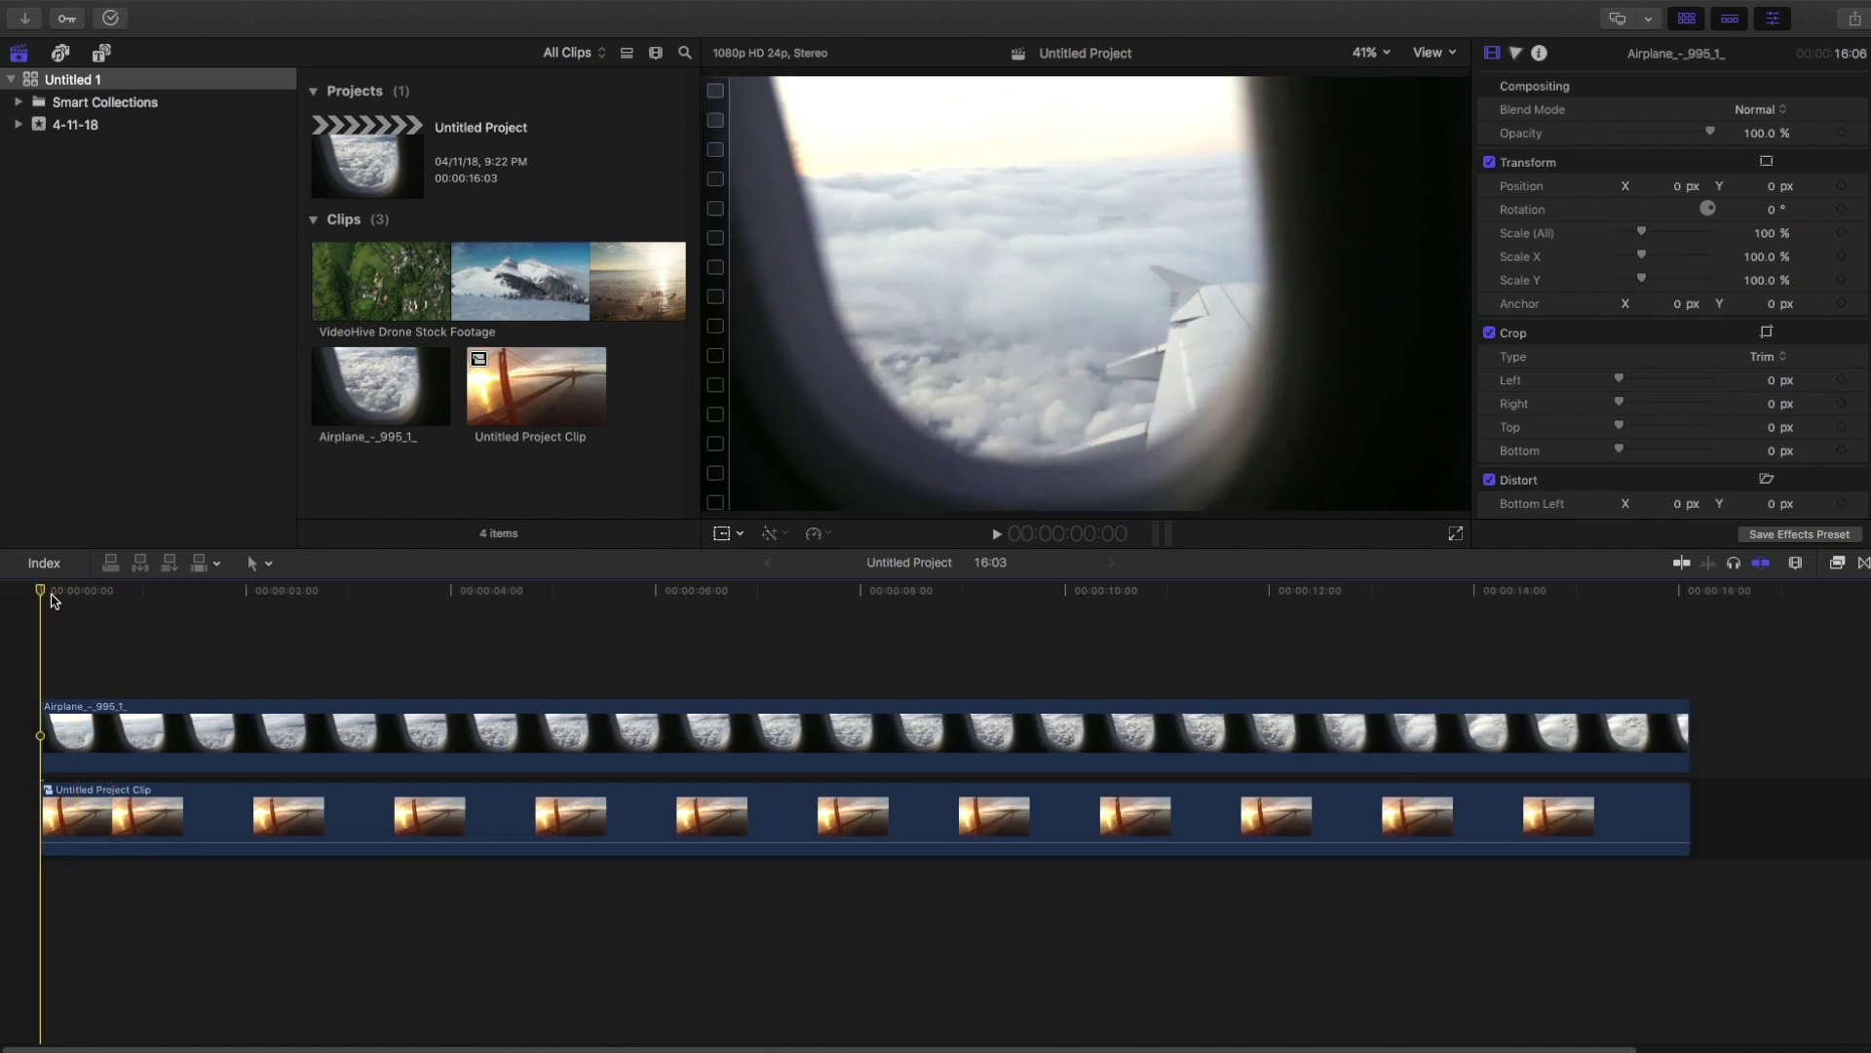
Split the upper airplane clip about 18 frames in and select its longer second part
{"action": "key", "text": "b"}
{"action": "left_click", "coordinate": [119, 733]}
{"action": "key", "text": "a"}
{"action": "left_click", "coordinate": [184, 734]}
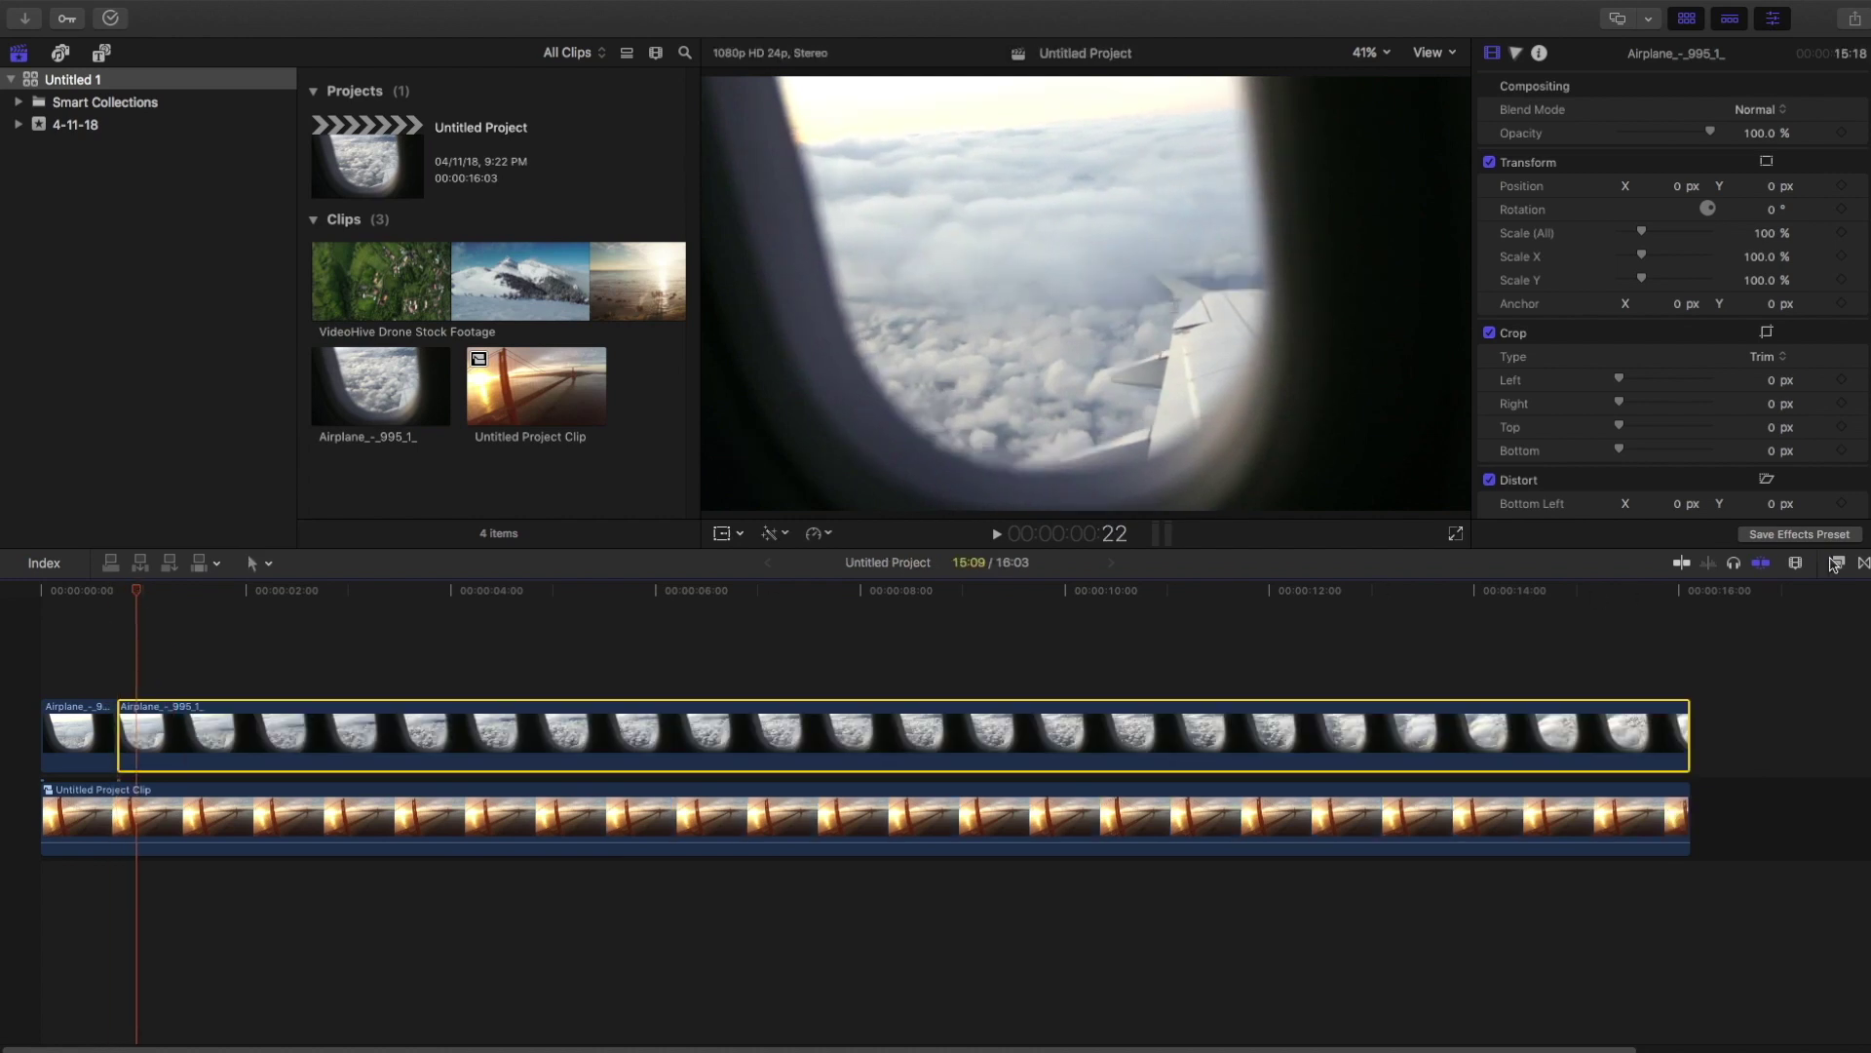
Search the effects for "mask" and apply Draw Mask to the second part of the airplane clip
{"action": "key", "text": "super+5"}
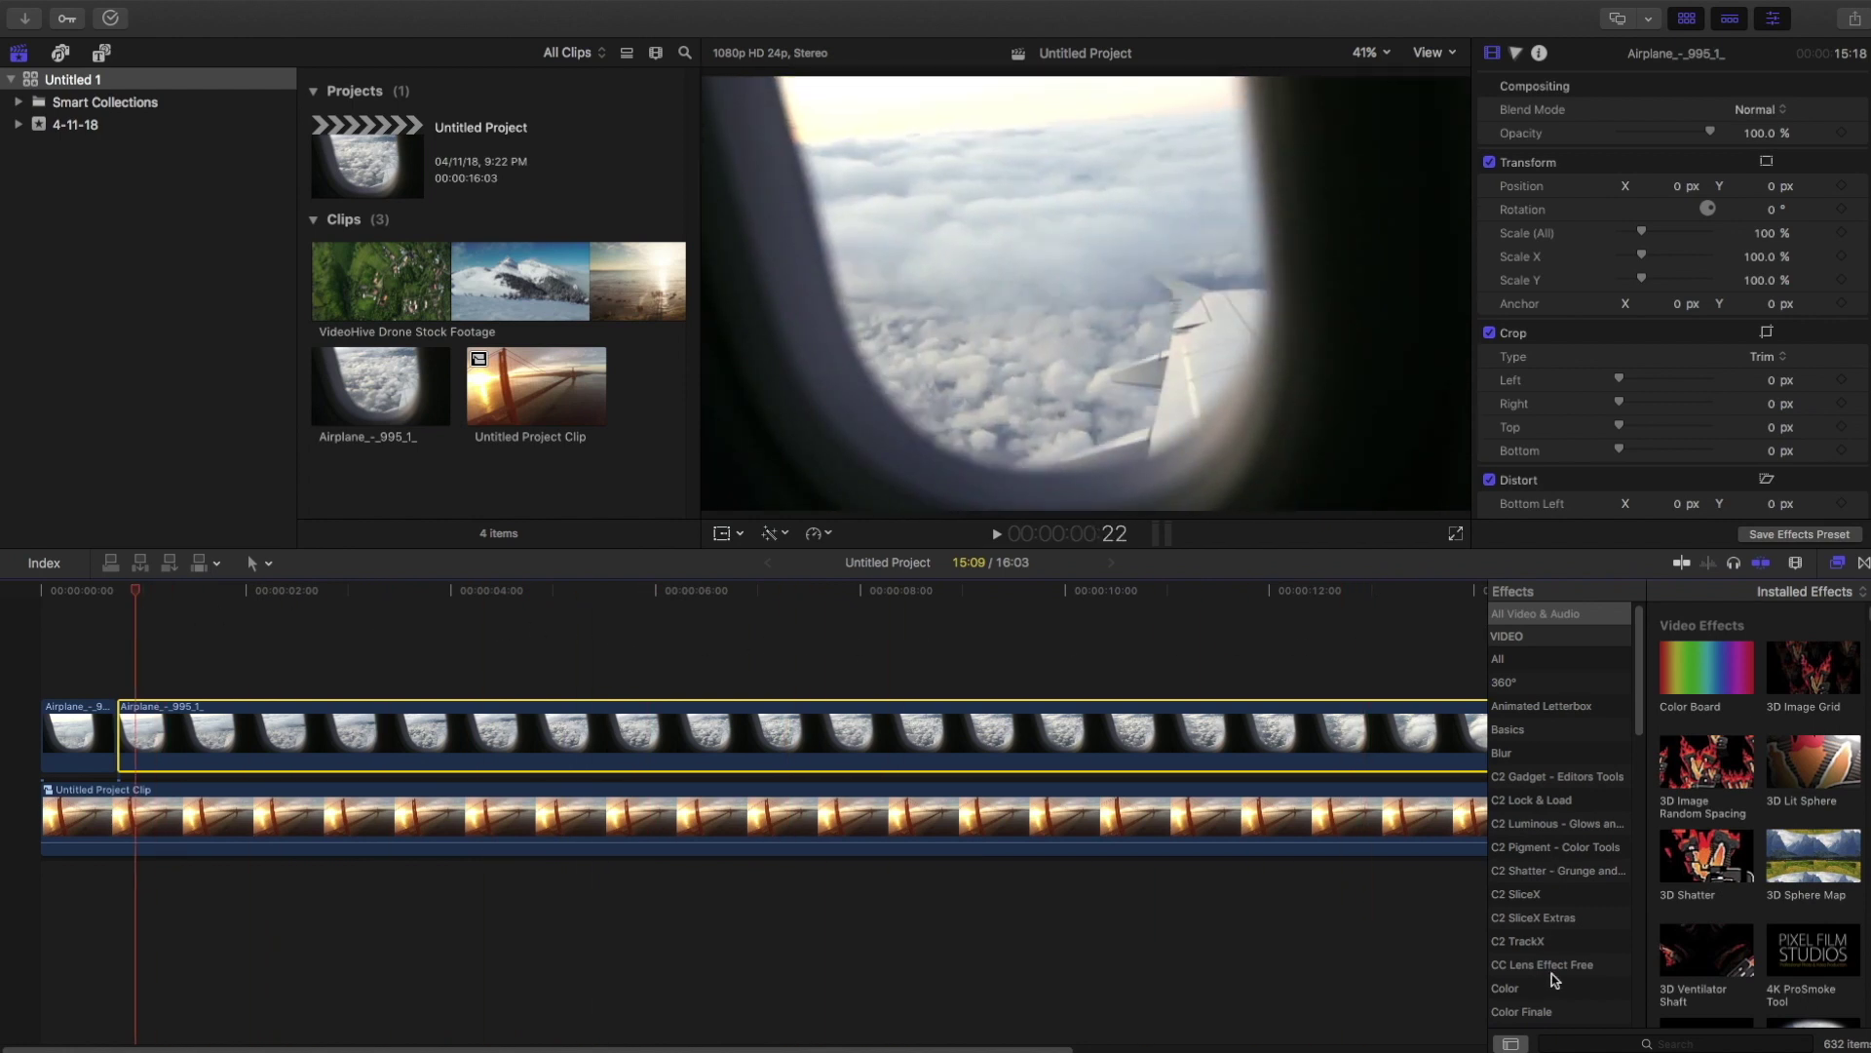
{"action": "scroll", "coordinate": [1554, 926], "scroll_direction": "down", "scroll_amount": 5}
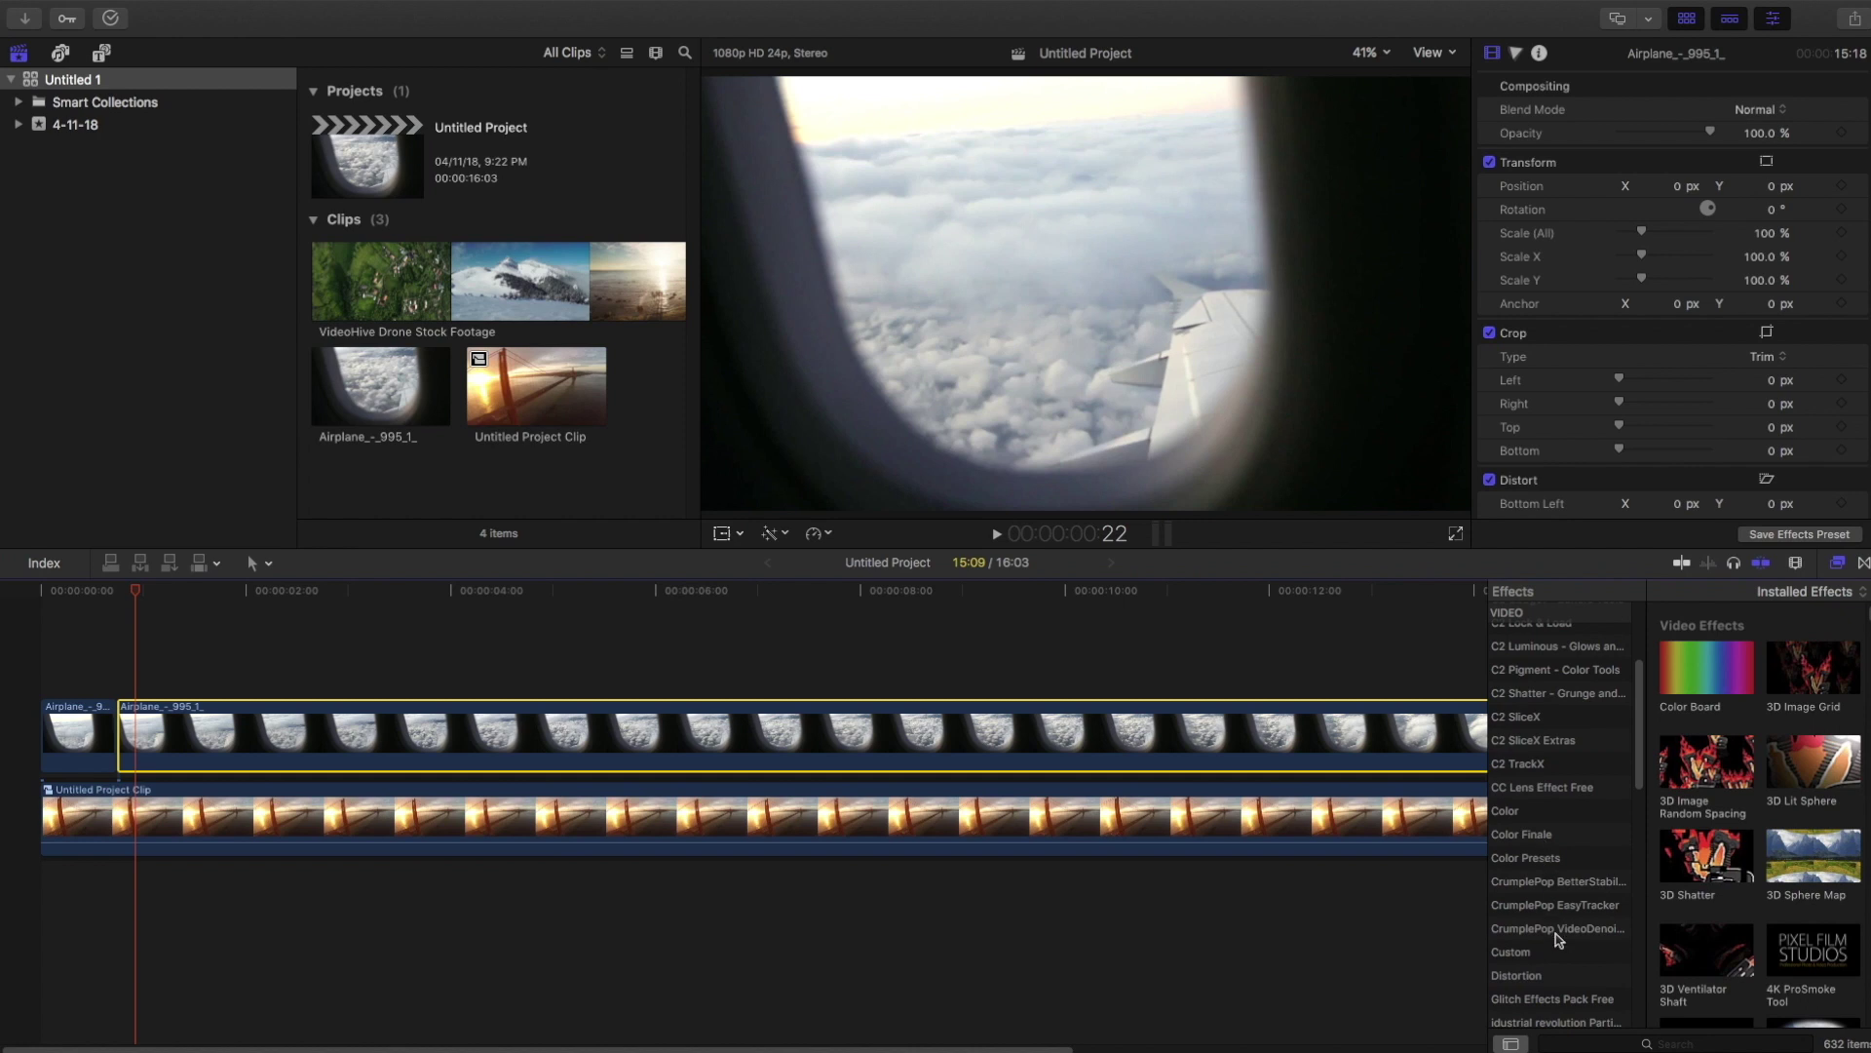
{"action": "left_click", "coordinate": [1596, 1042]}
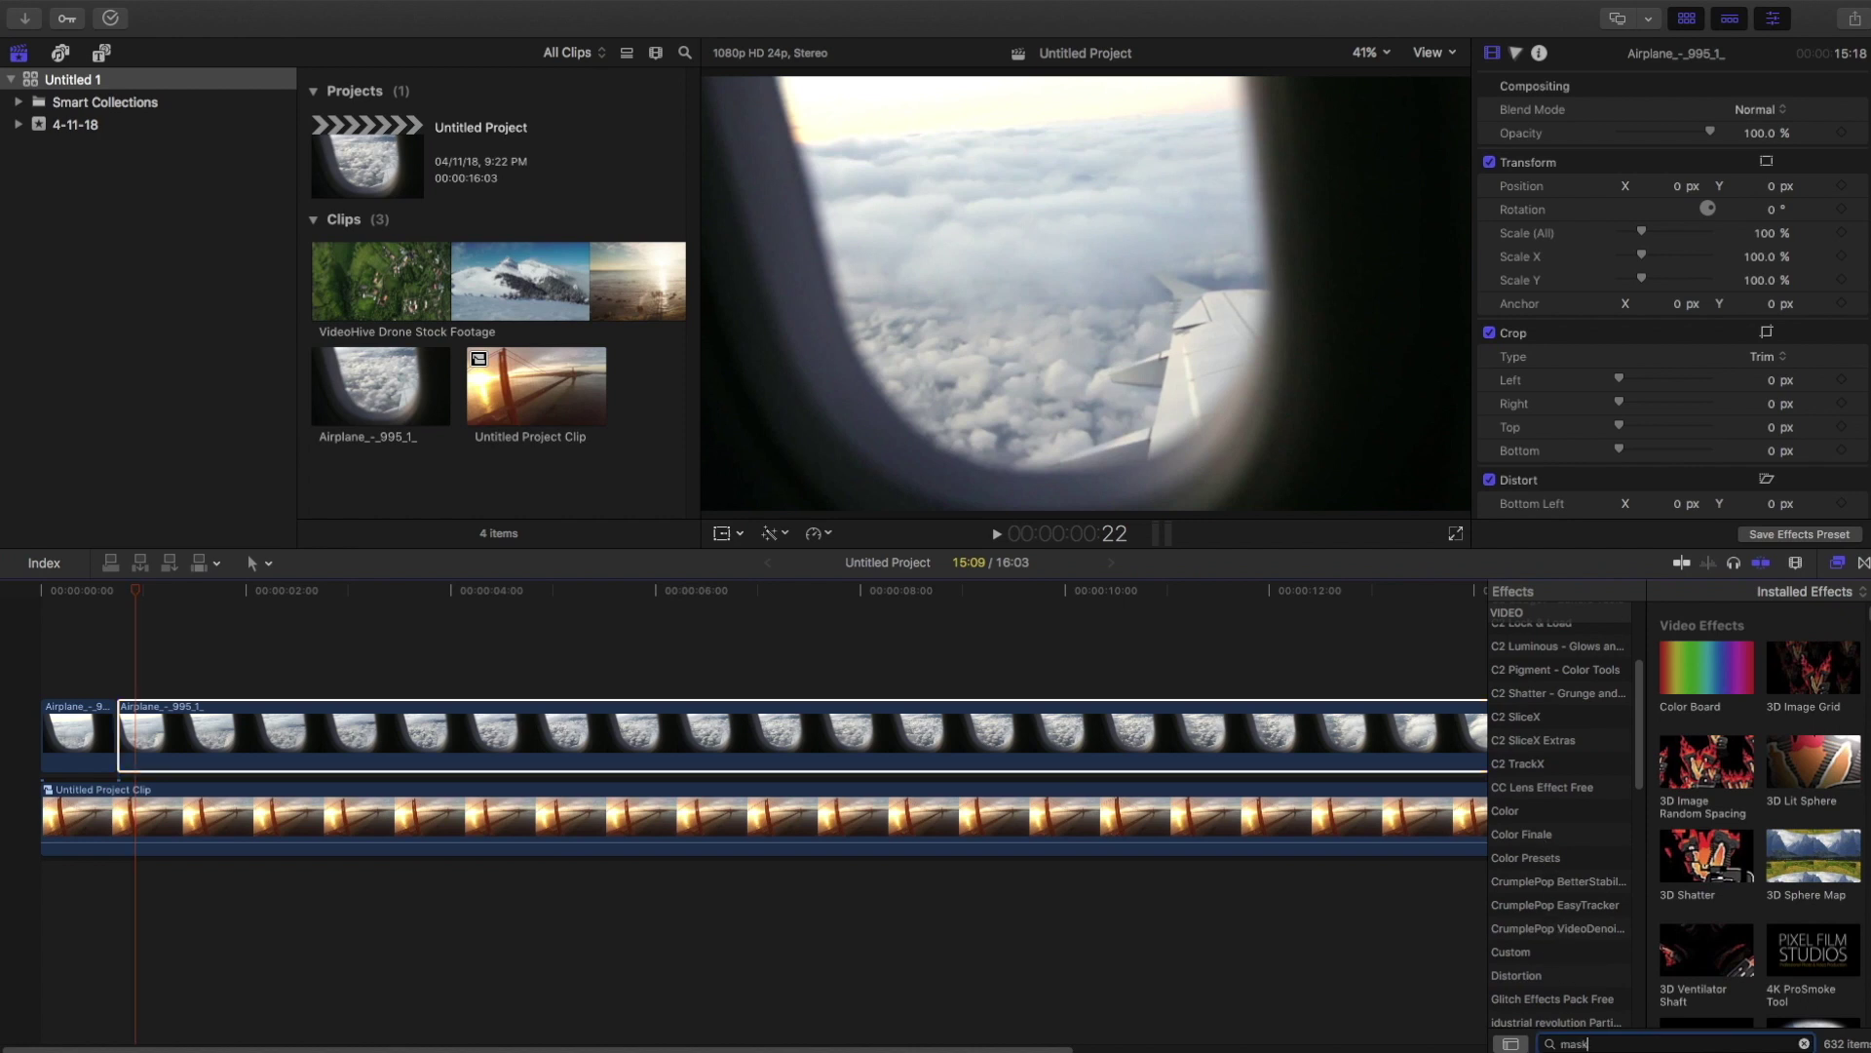
{"action": "left_click_drag", "start_coordinate": [1707, 844], "coordinate": [780, 741]}
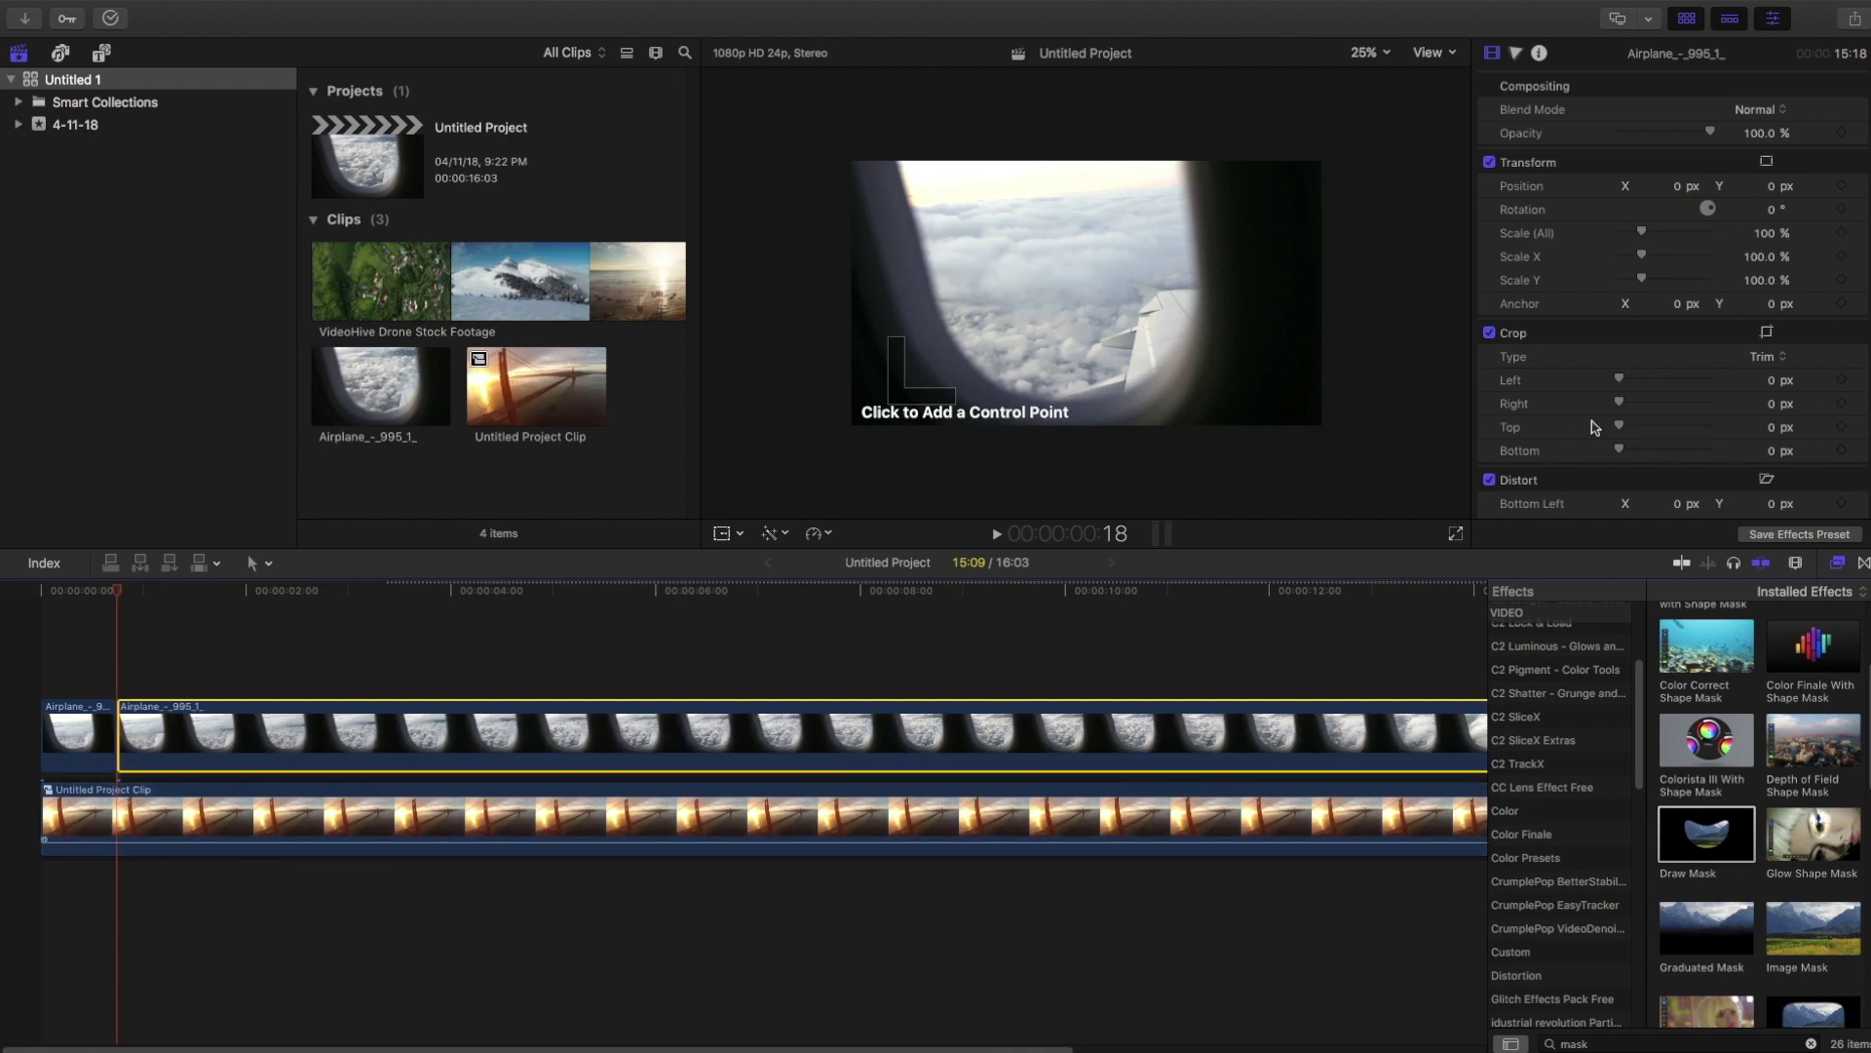
{"action": "left_click", "coordinate": [1832, 563]}
Draw a closed mask around the airplane window's glass, extending its upper corners above the frame
{"action": "left_click", "coordinate": [892, 128]}
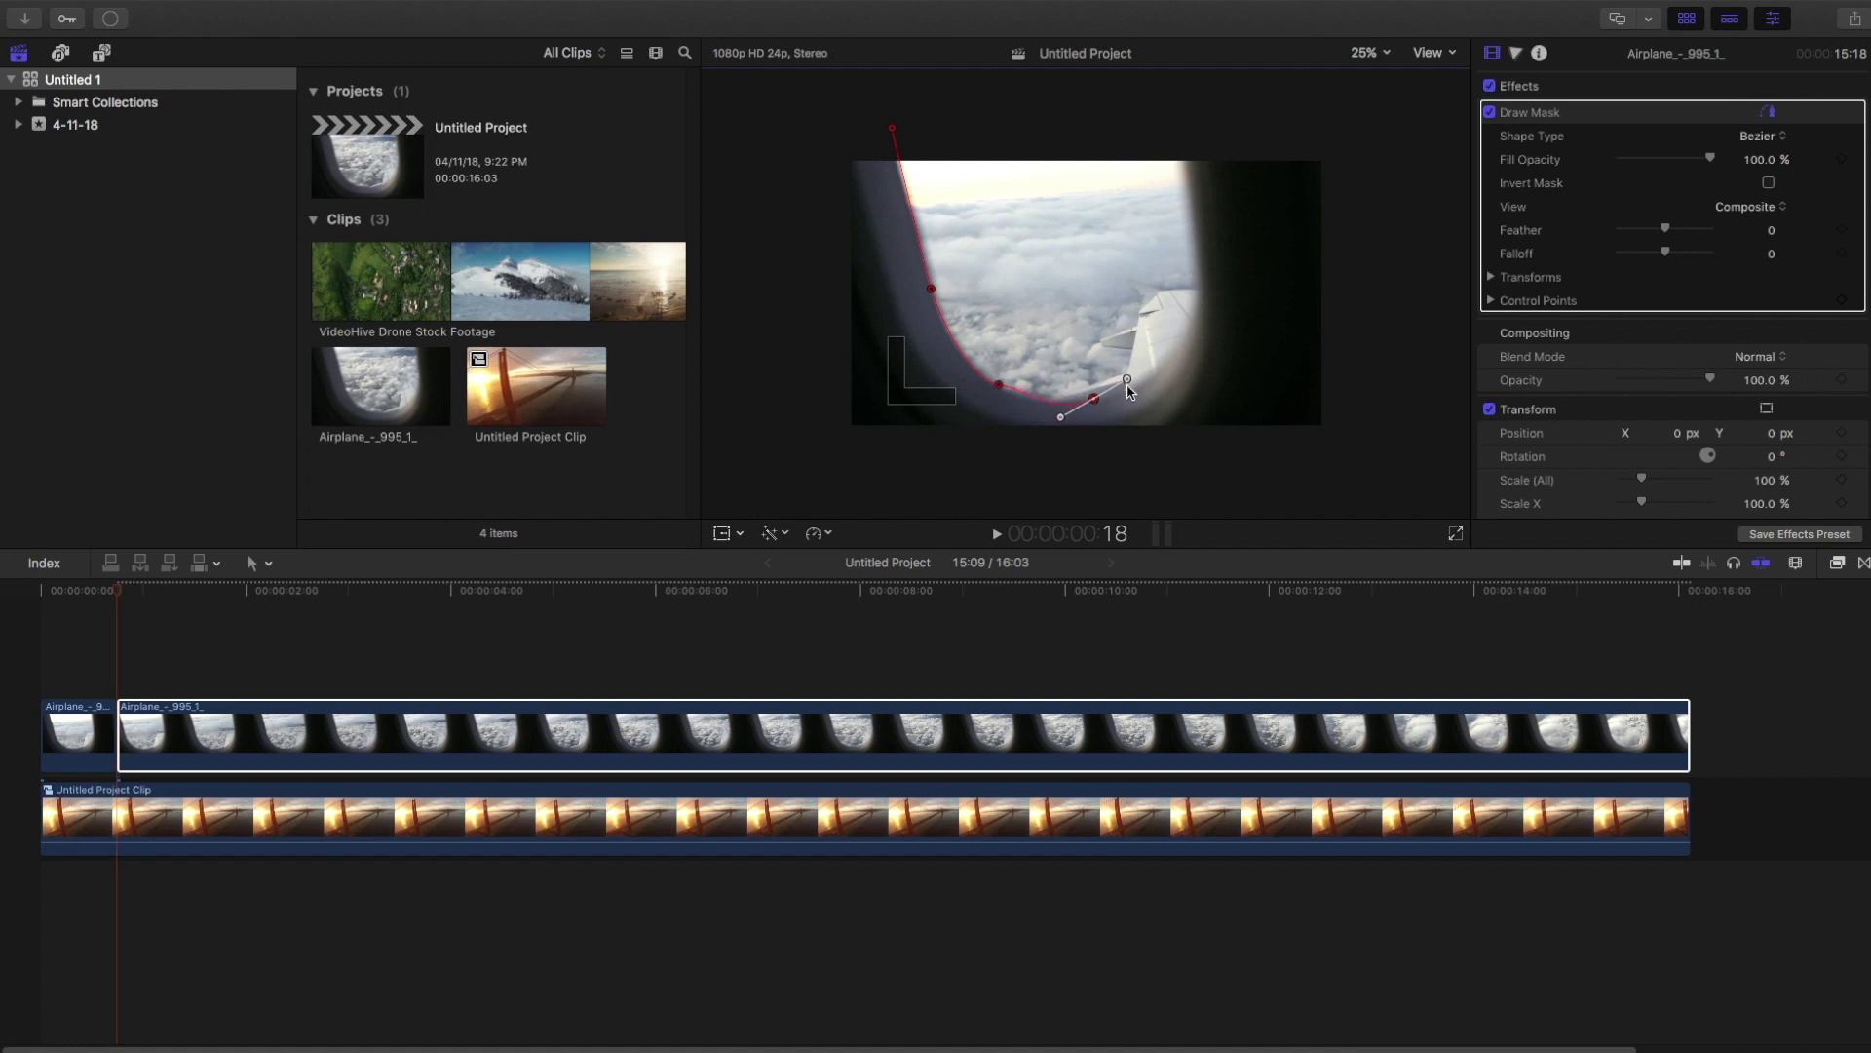
{"action": "mouse_move", "coordinate": [1098, 399]}
{"action": "left_mouse_down"}
{"action": "mouse_move", "coordinate": [1054, 406]}
{"action": "mouse_move", "coordinate": [1117, 397]}
{"action": "left_mouse_up"}
{"action": "left_click", "coordinate": [1191, 319]}
{"action": "left_click", "coordinate": [1194, 234]}
{"action": "left_click", "coordinate": [1177, 127]}
{"action": "left_click", "coordinate": [895, 127]}
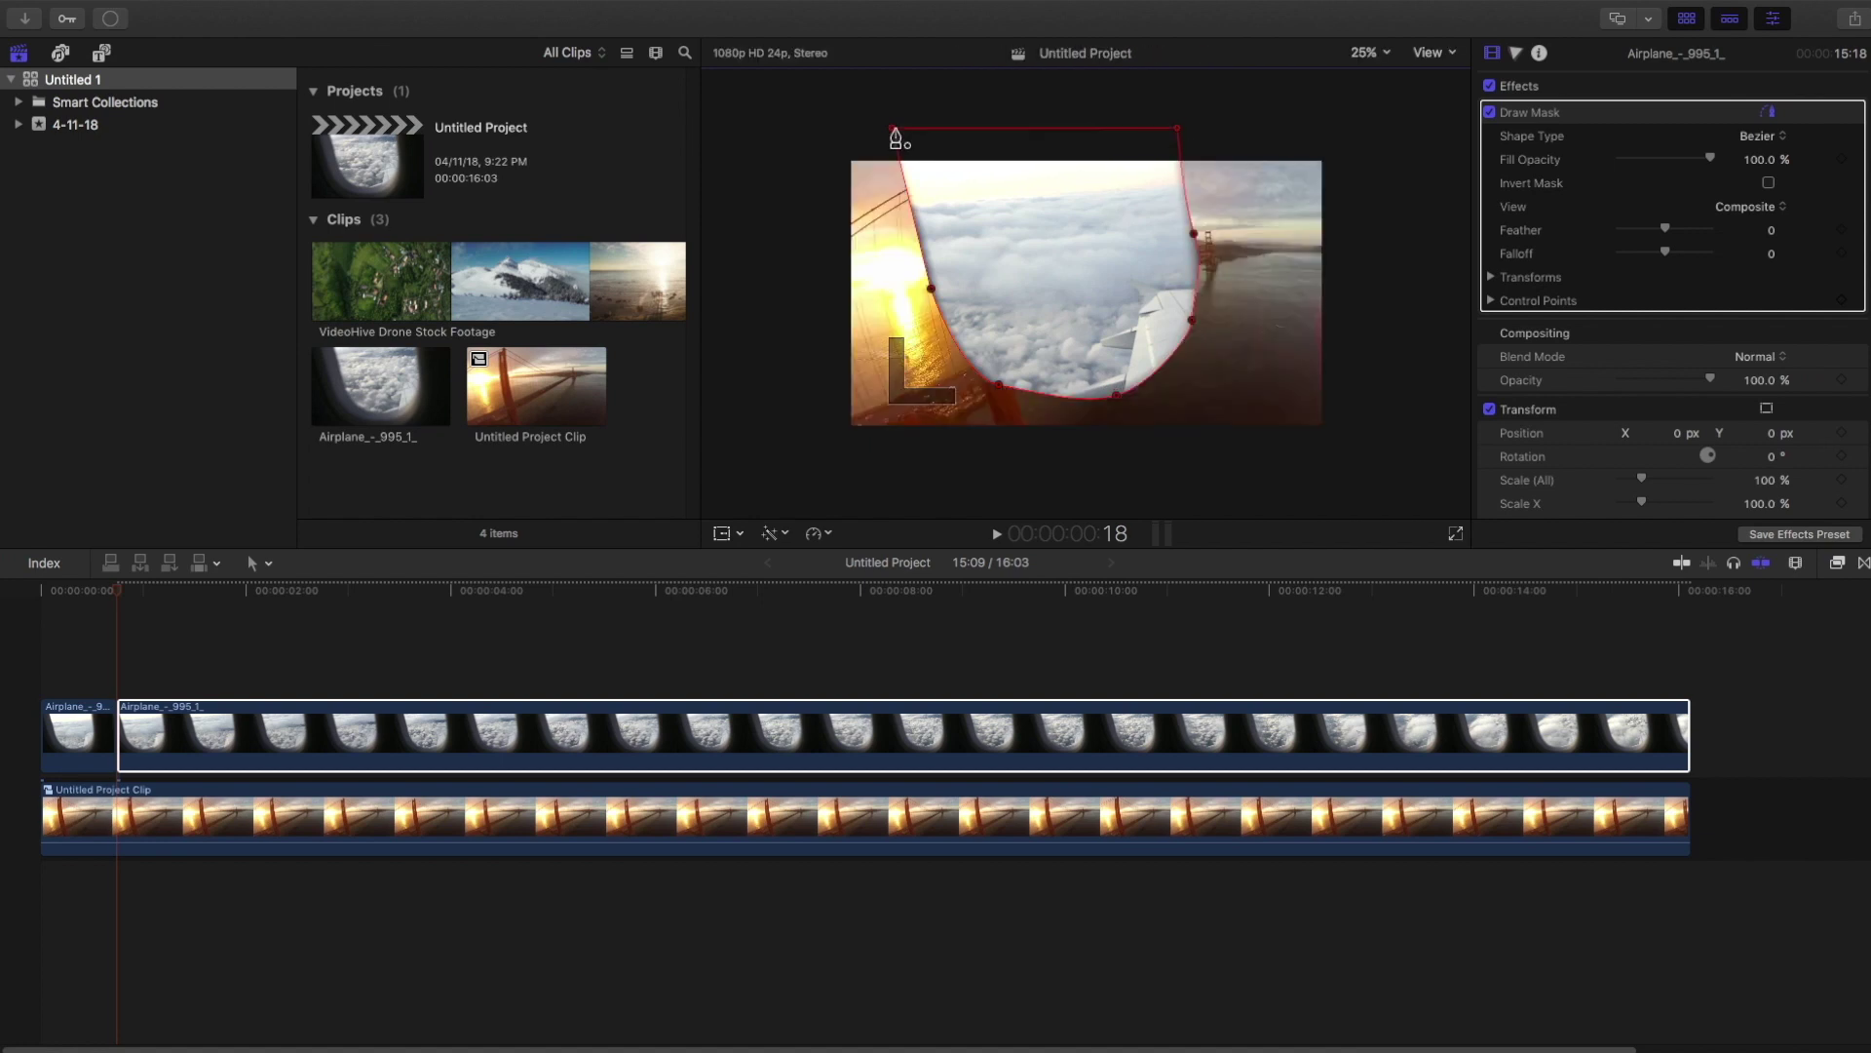
Invert the mask, set its feather to 100, and expand its transform and control point parameters
{"action": "left_click", "coordinate": [1767, 185]}
{"action": "left_click_drag", "start_coordinate": [1684, 228], "coordinate": [1715, 234]}
{"action": "left_click", "coordinate": [1491, 300]}
{"action": "left_click", "coordinate": [1491, 277]}
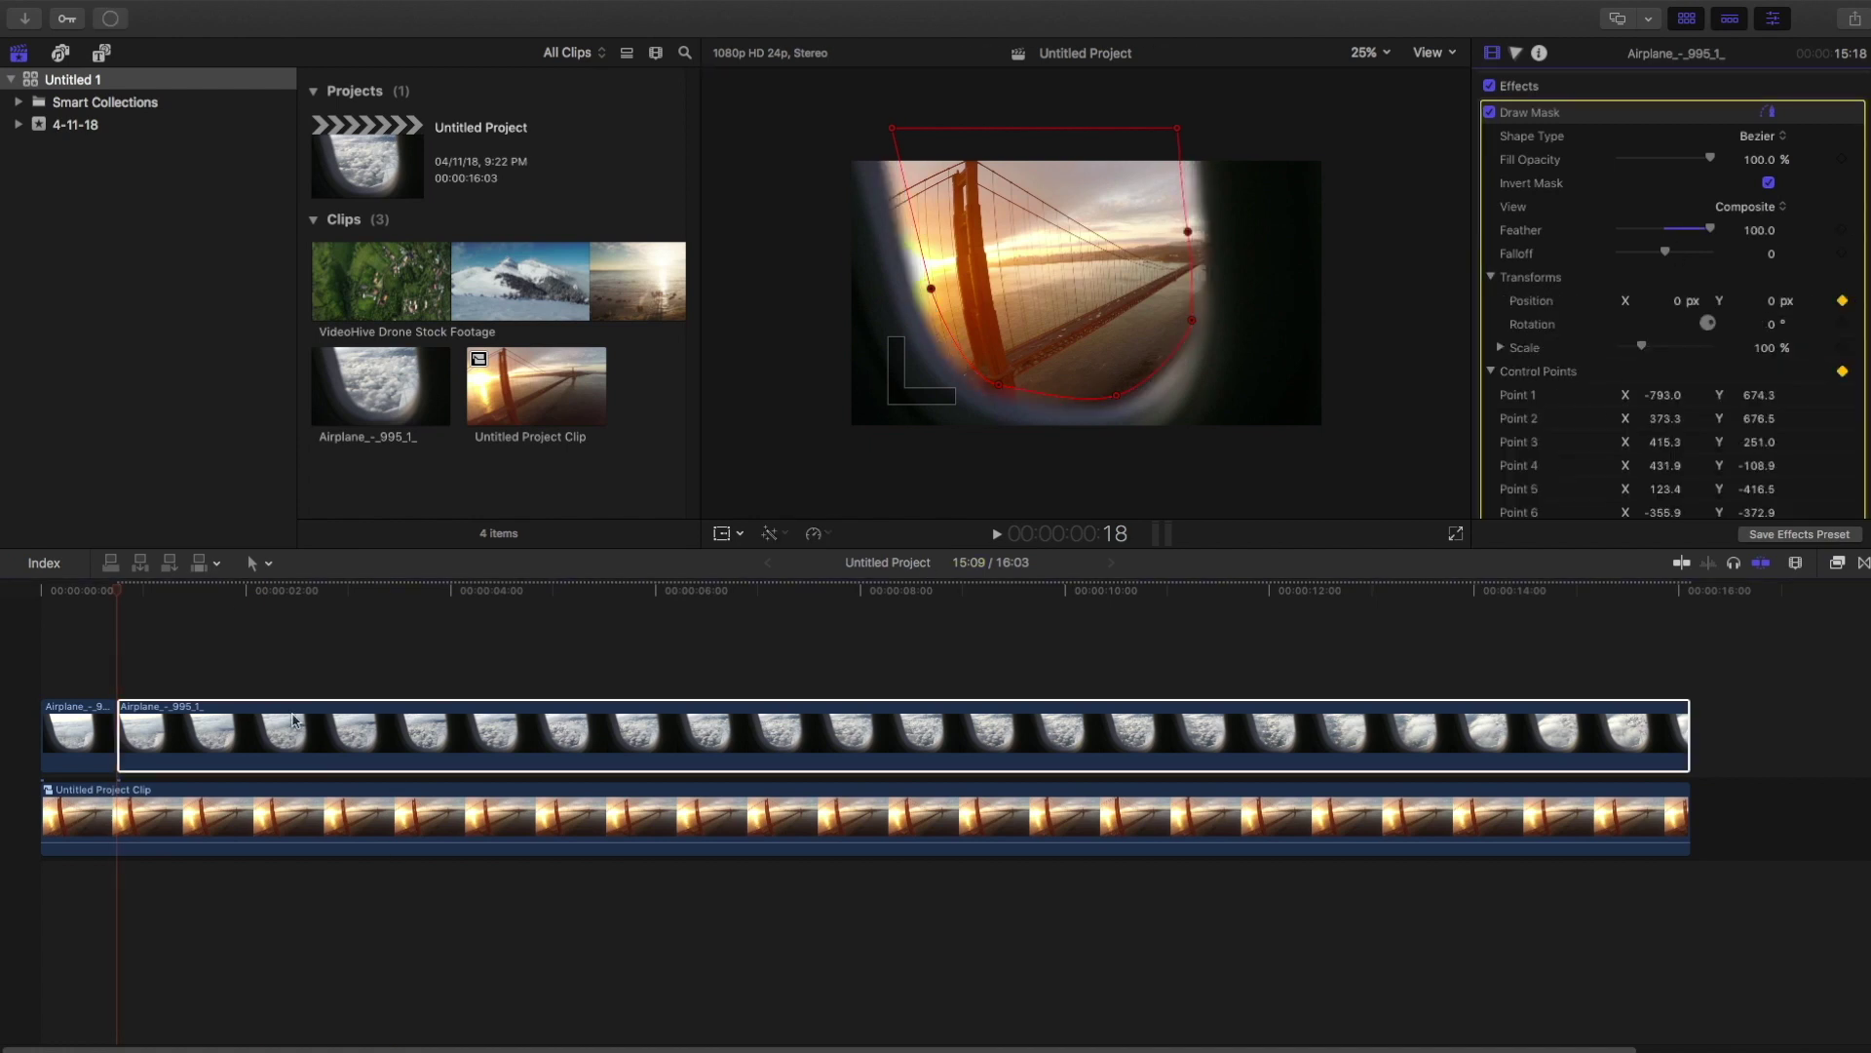
Play through the clip and adjust the mask's lower control points so the outline follows the moving window
{"action": "key", "text": "space"}
{"action": "left_click", "coordinate": [1021, 375]}
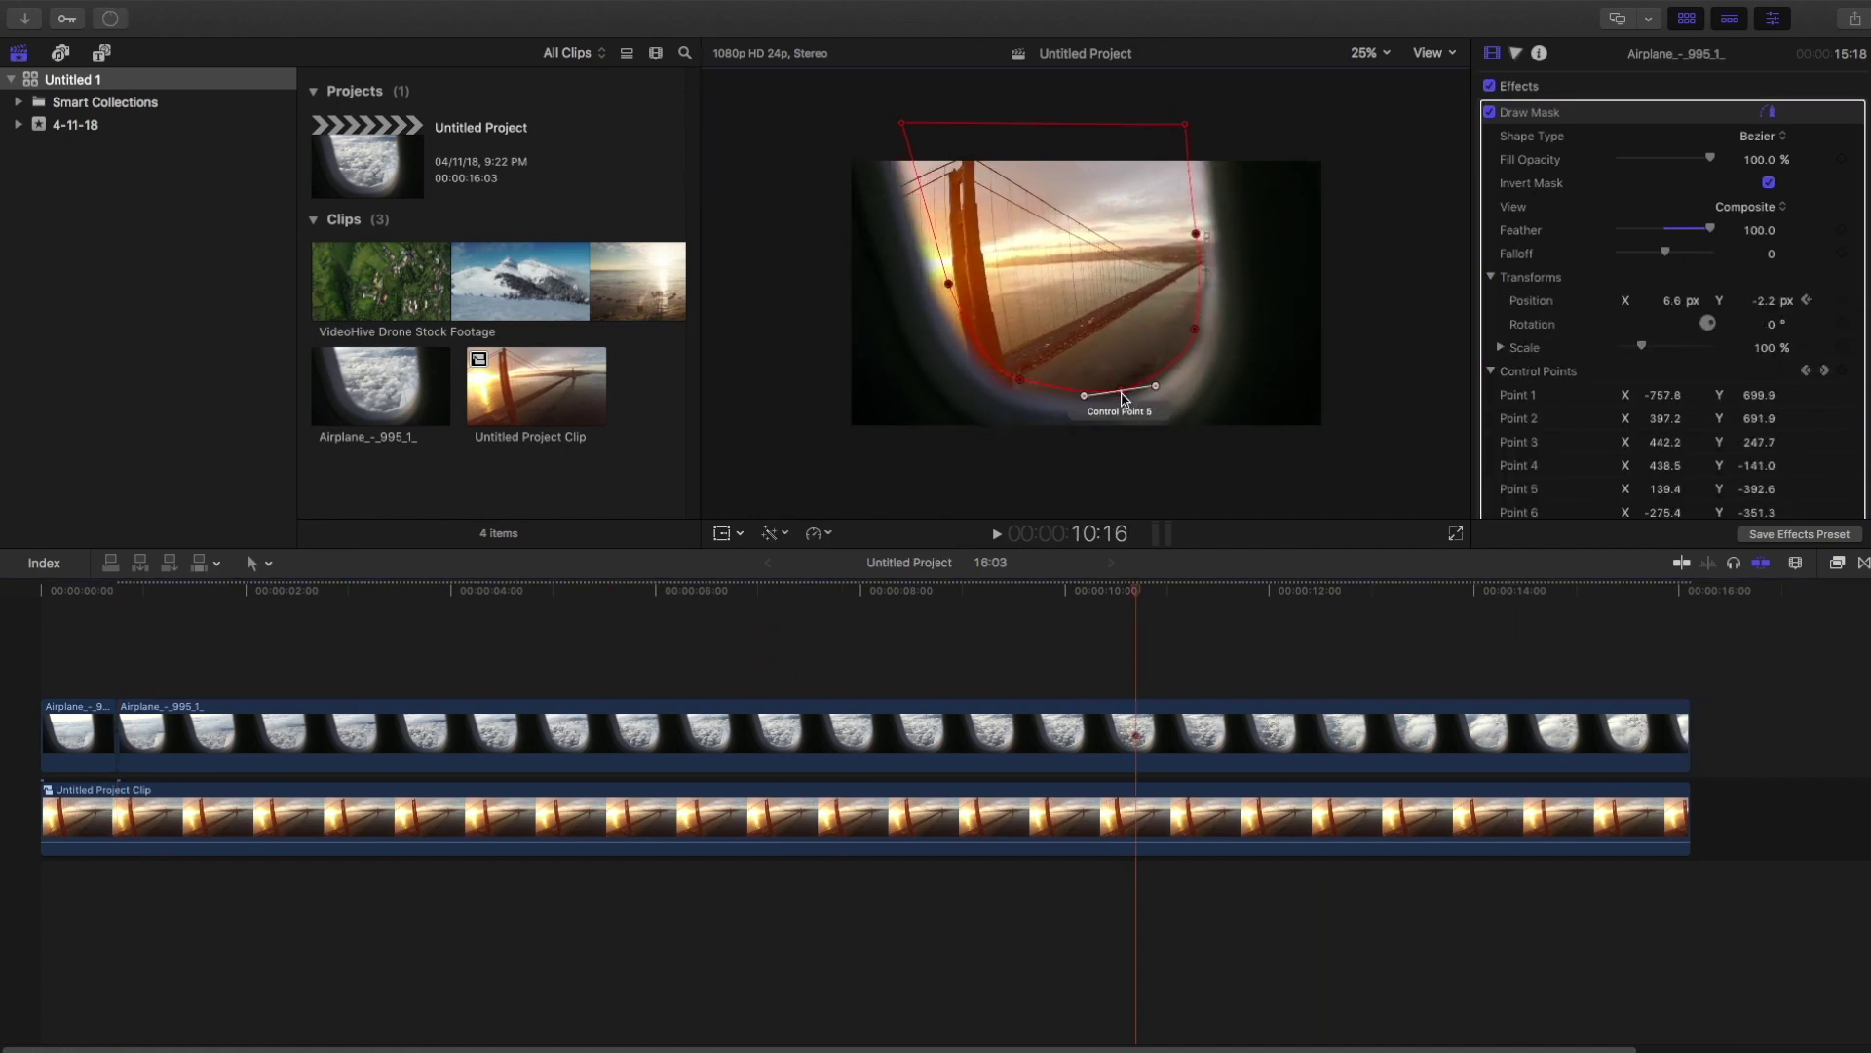
{"action": "left_click", "coordinate": [1837, 562]}
{"action": "left_click", "coordinate": [1837, 562]}
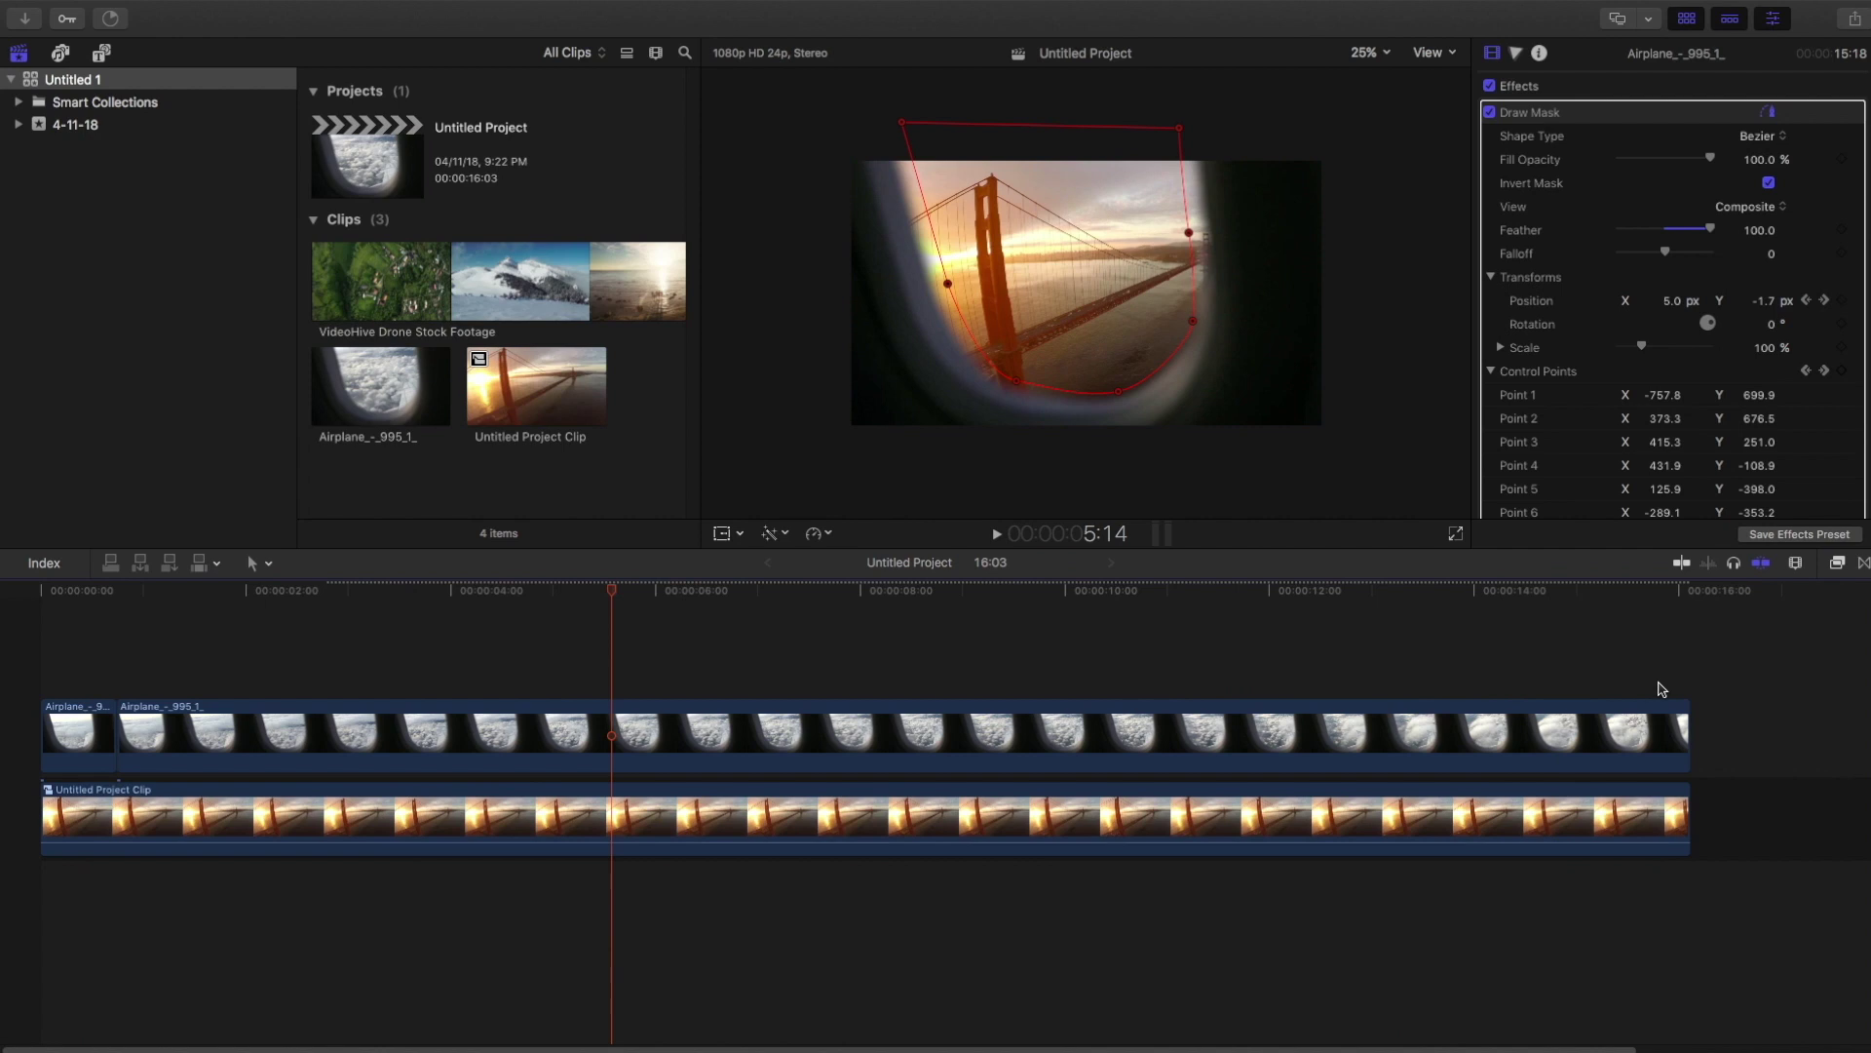
Search the transitions for "lum" and apply Luma Fade Pixel Samy at the cut between the airplane clips
{"action": "key", "text": "ctrl+super+5"}
{"action": "scroll", "coordinate": [1580, 775], "scroll_direction": "down", "scroll_amount": 5}
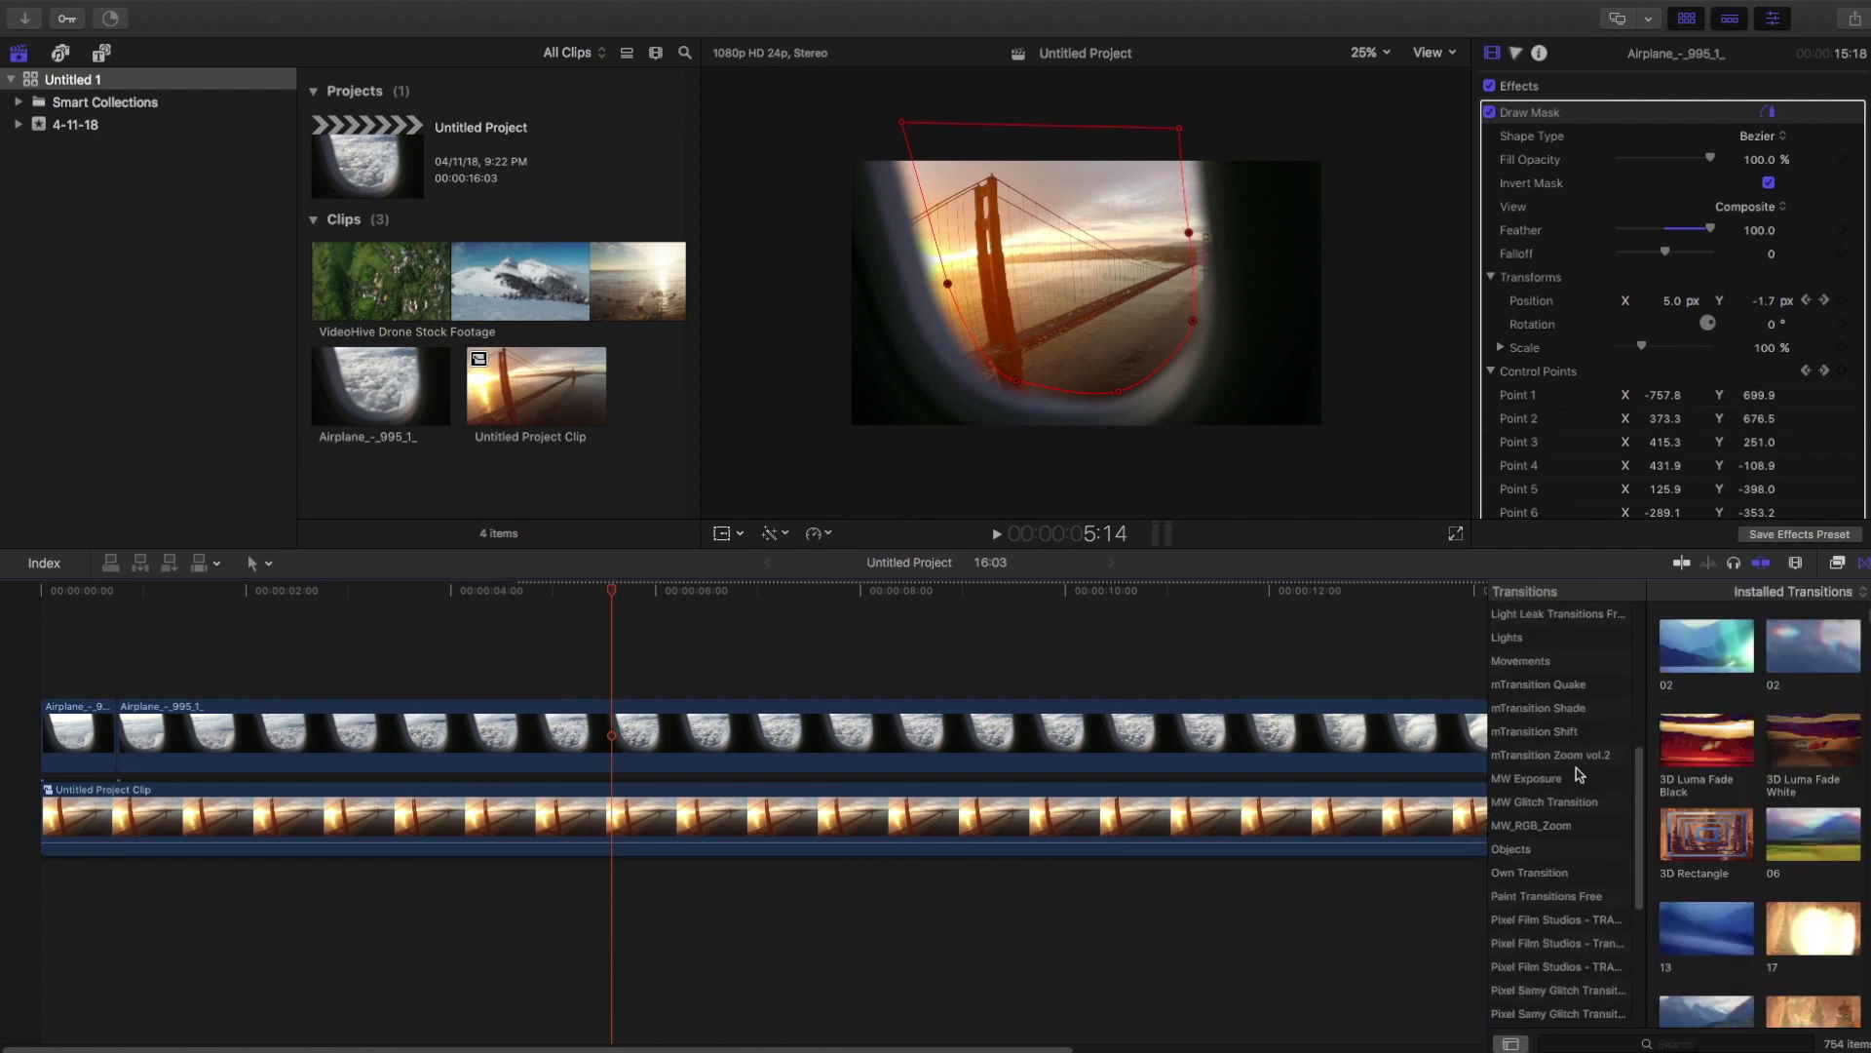
{"action": "scroll", "coordinate": [1580, 775], "scroll_direction": "down", "scroll_amount": 5}
{"action": "scroll", "coordinate": [1576, 768], "scroll_direction": "up", "scroll_amount": 10}
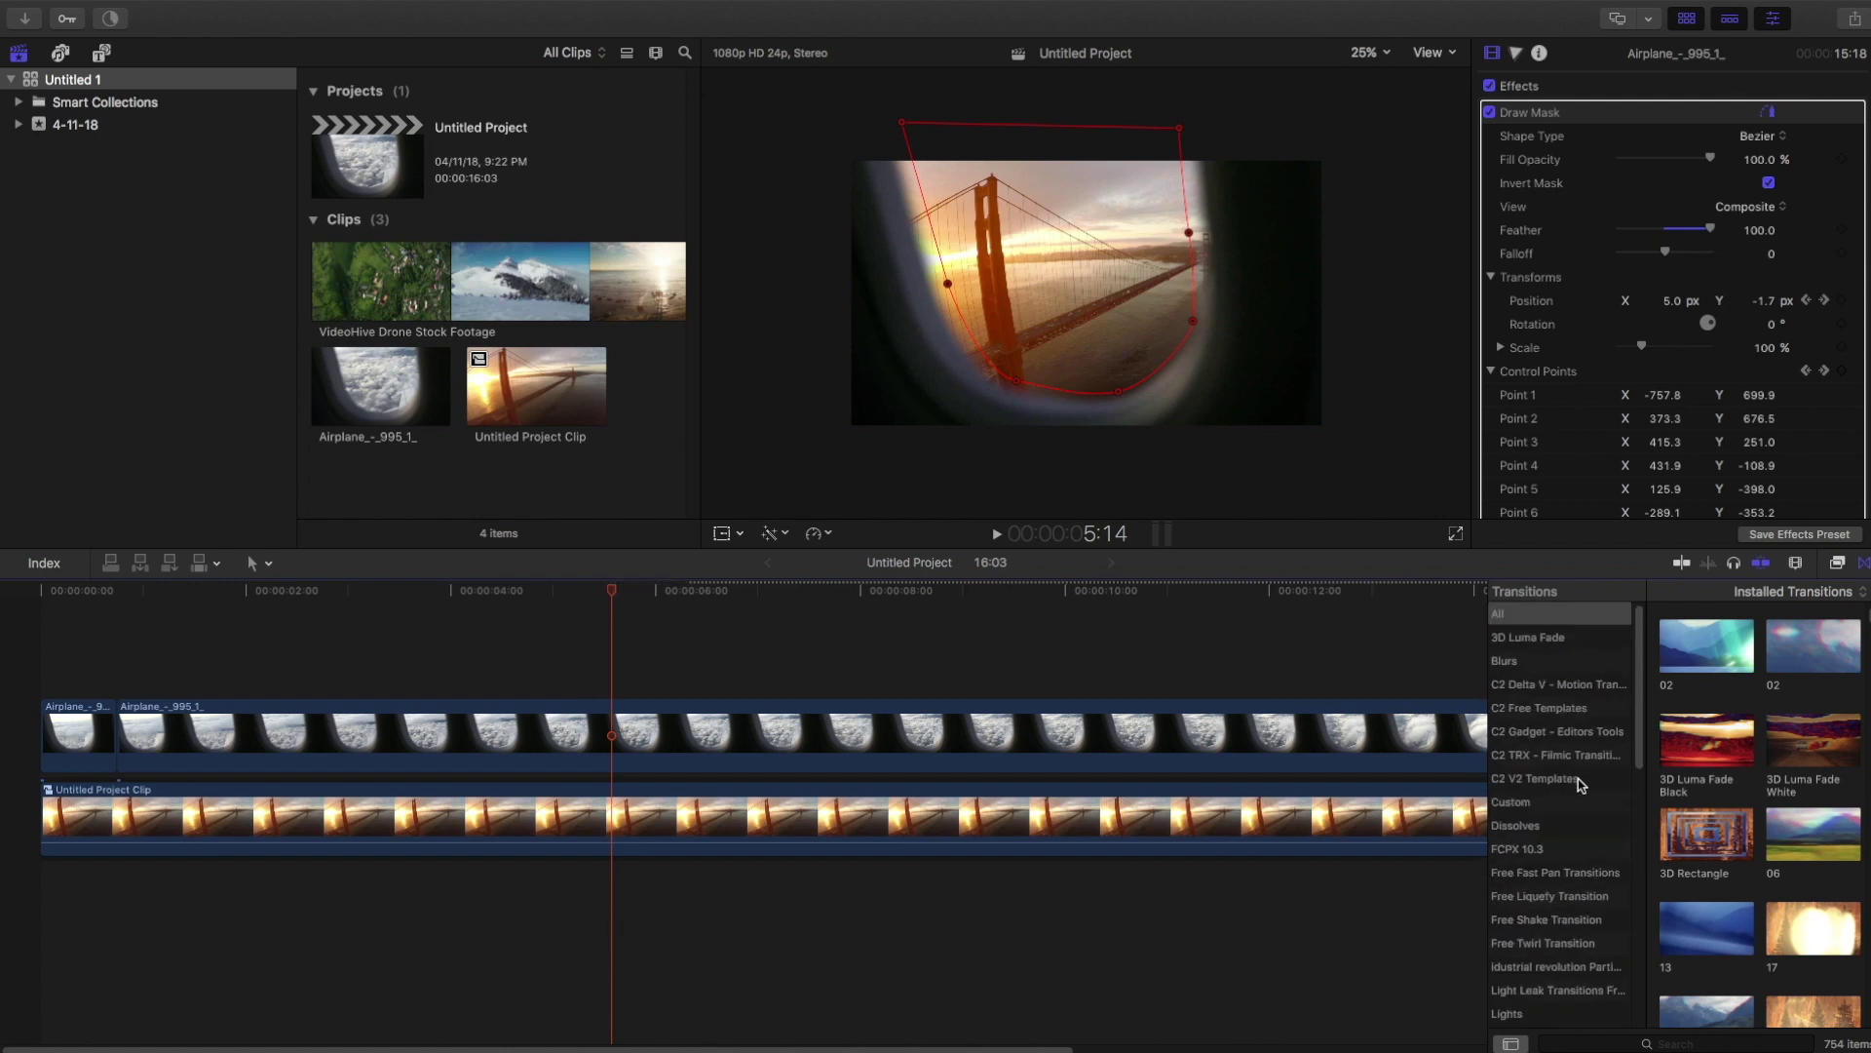
{"action": "left_click", "coordinate": [1622, 1042]}
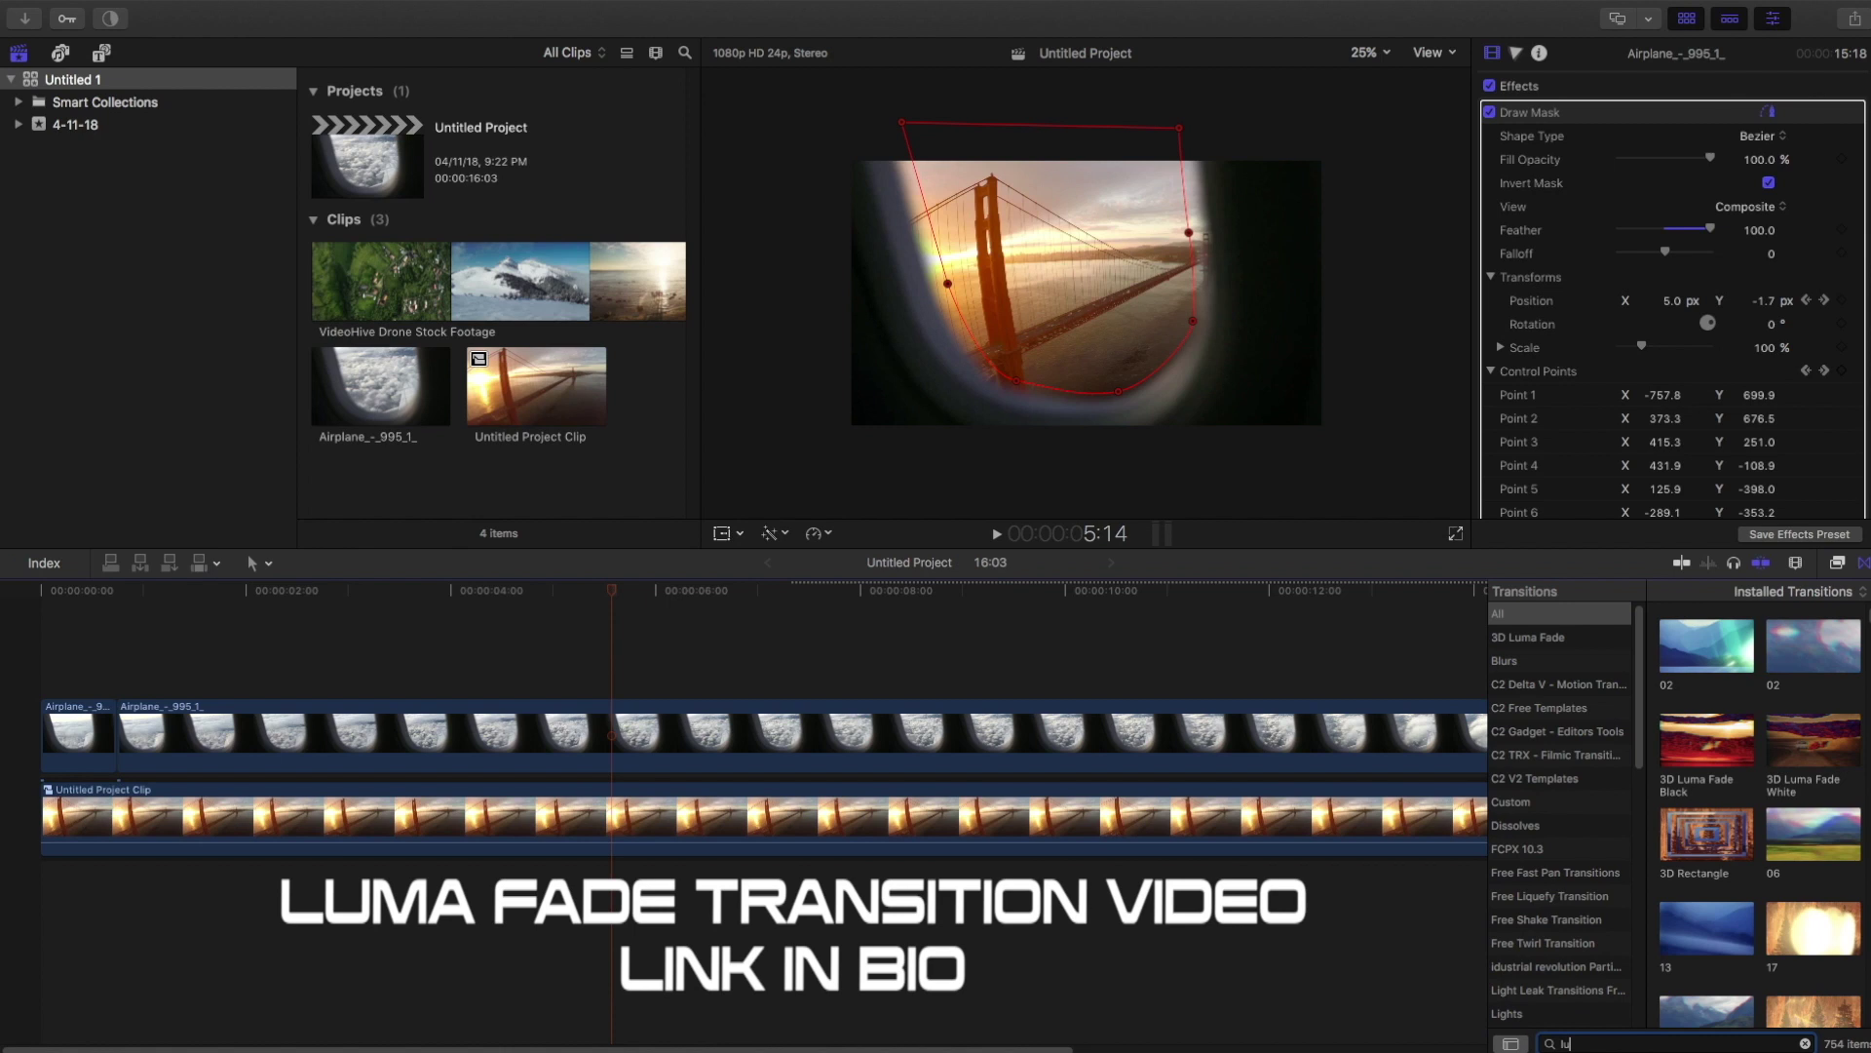
{"action": "left_click_drag", "start_coordinate": [1713, 775], "coordinate": [115, 736]}
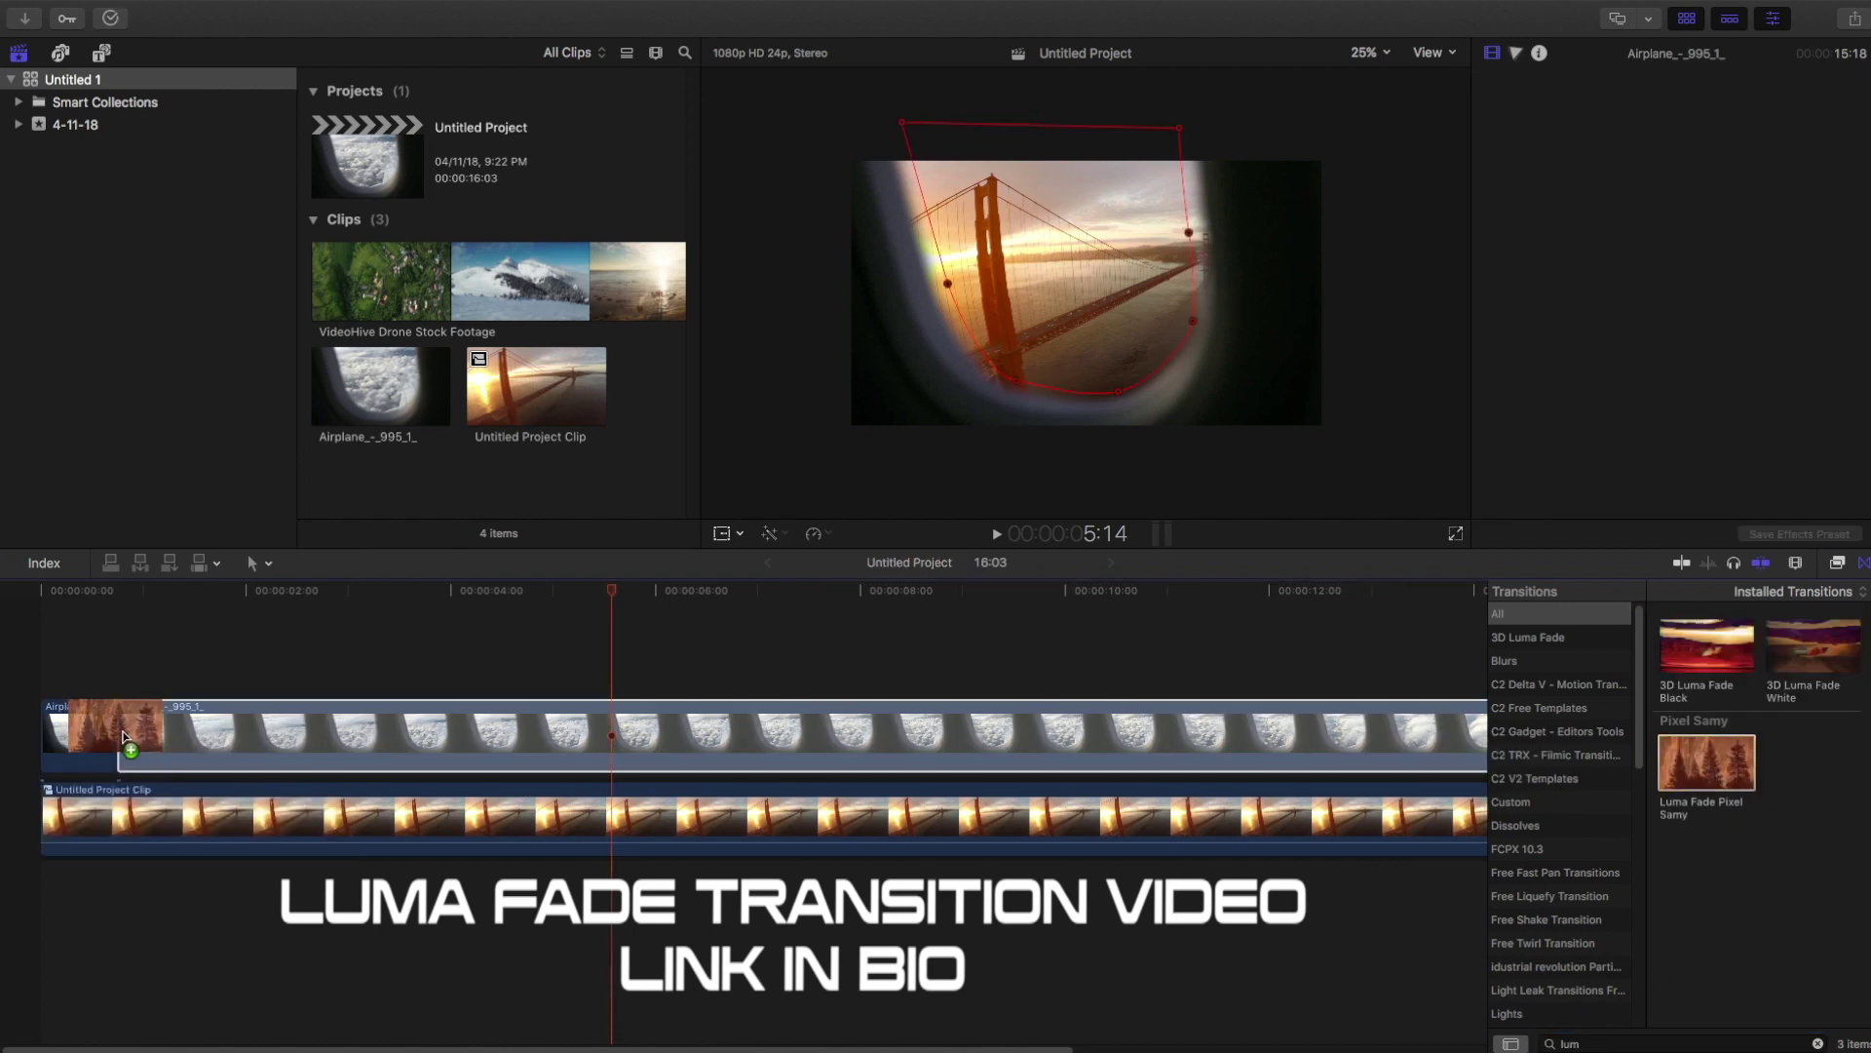
{"action": "left_click", "coordinate": [1863, 562]}
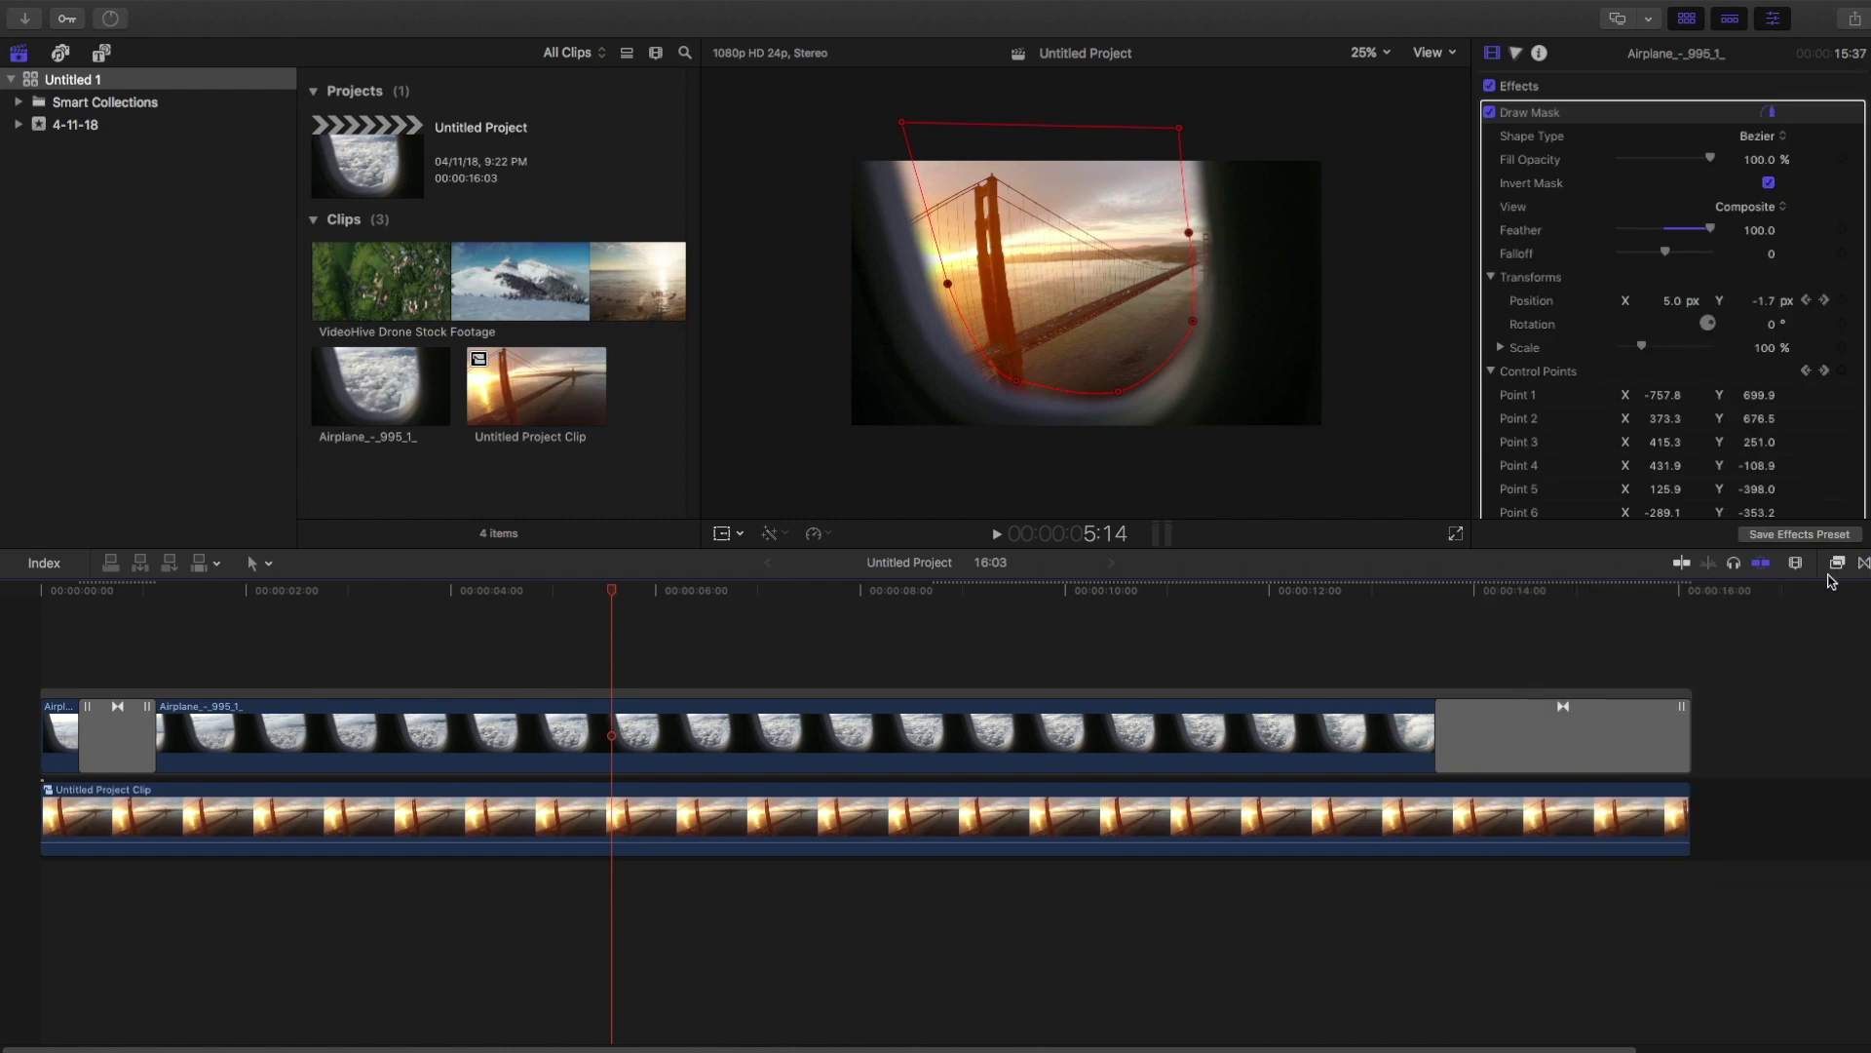
Play back the luma fade from near the start of the timeline
{"action": "left_click", "coordinate": [64, 615]}
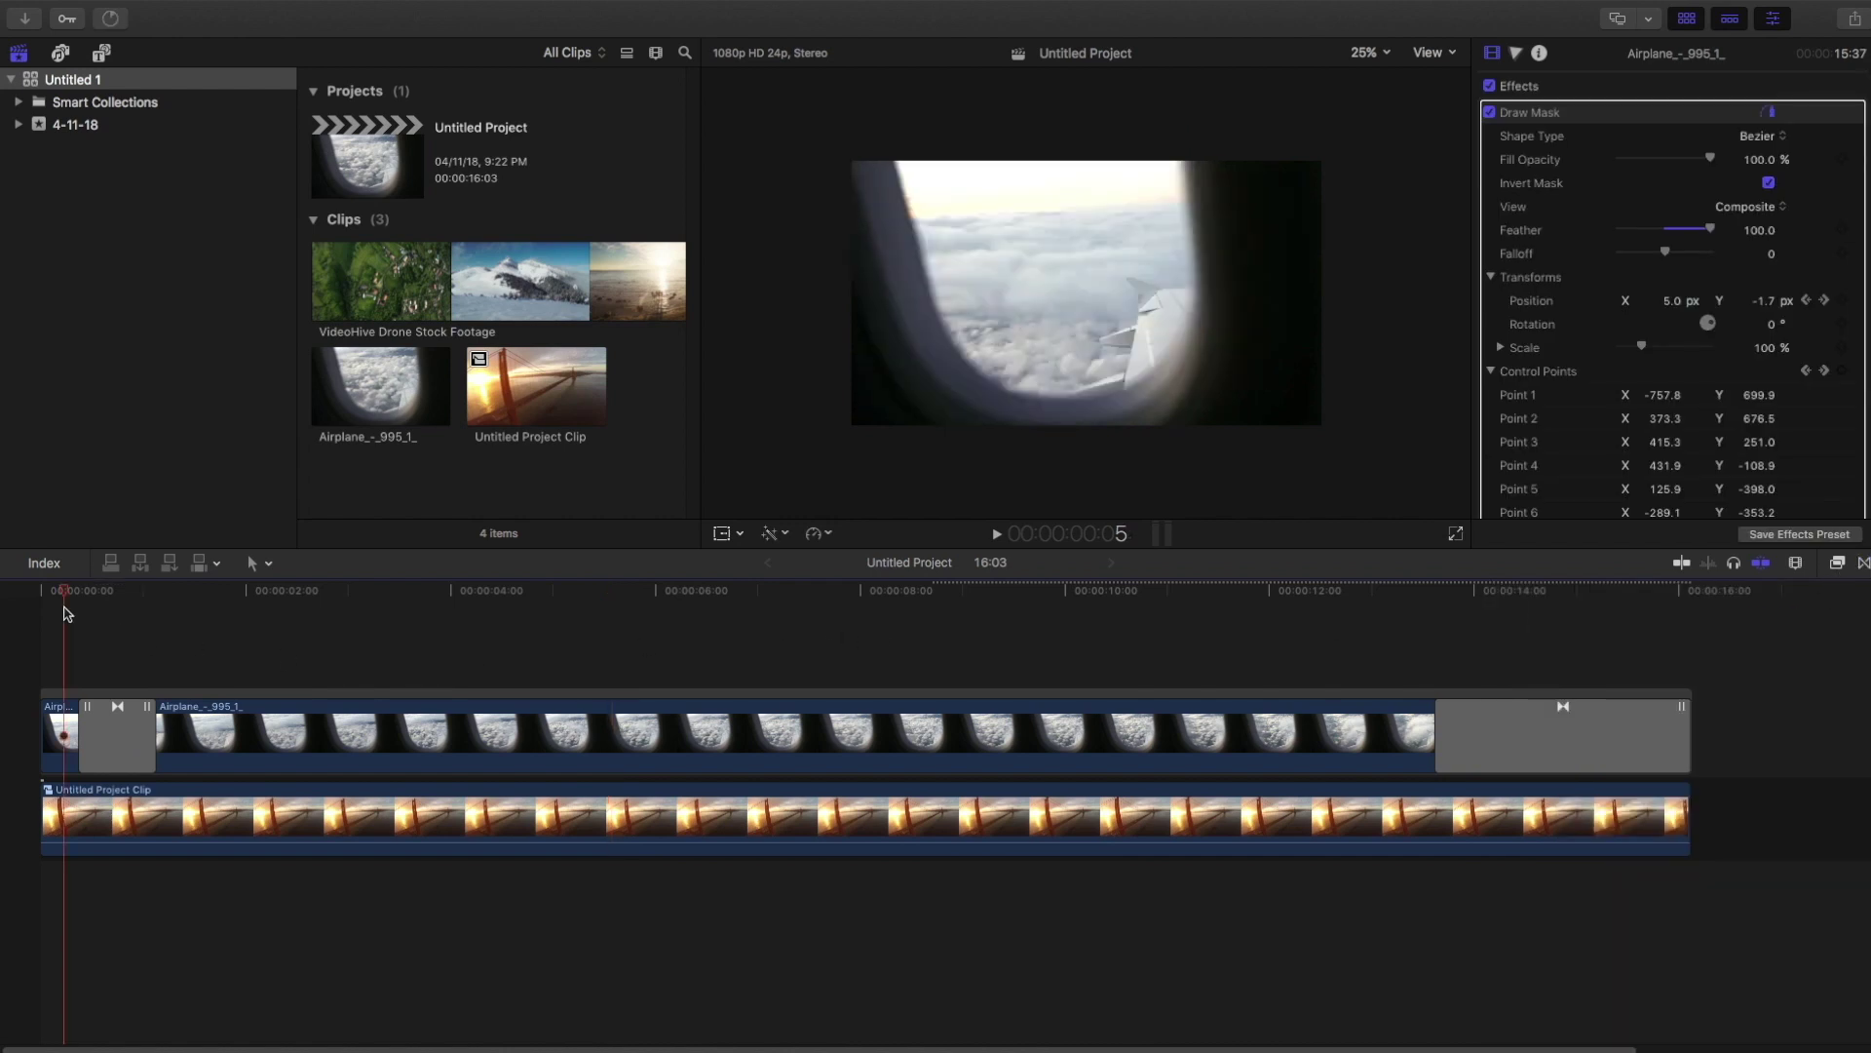
{"action": "key", "text": "space"}
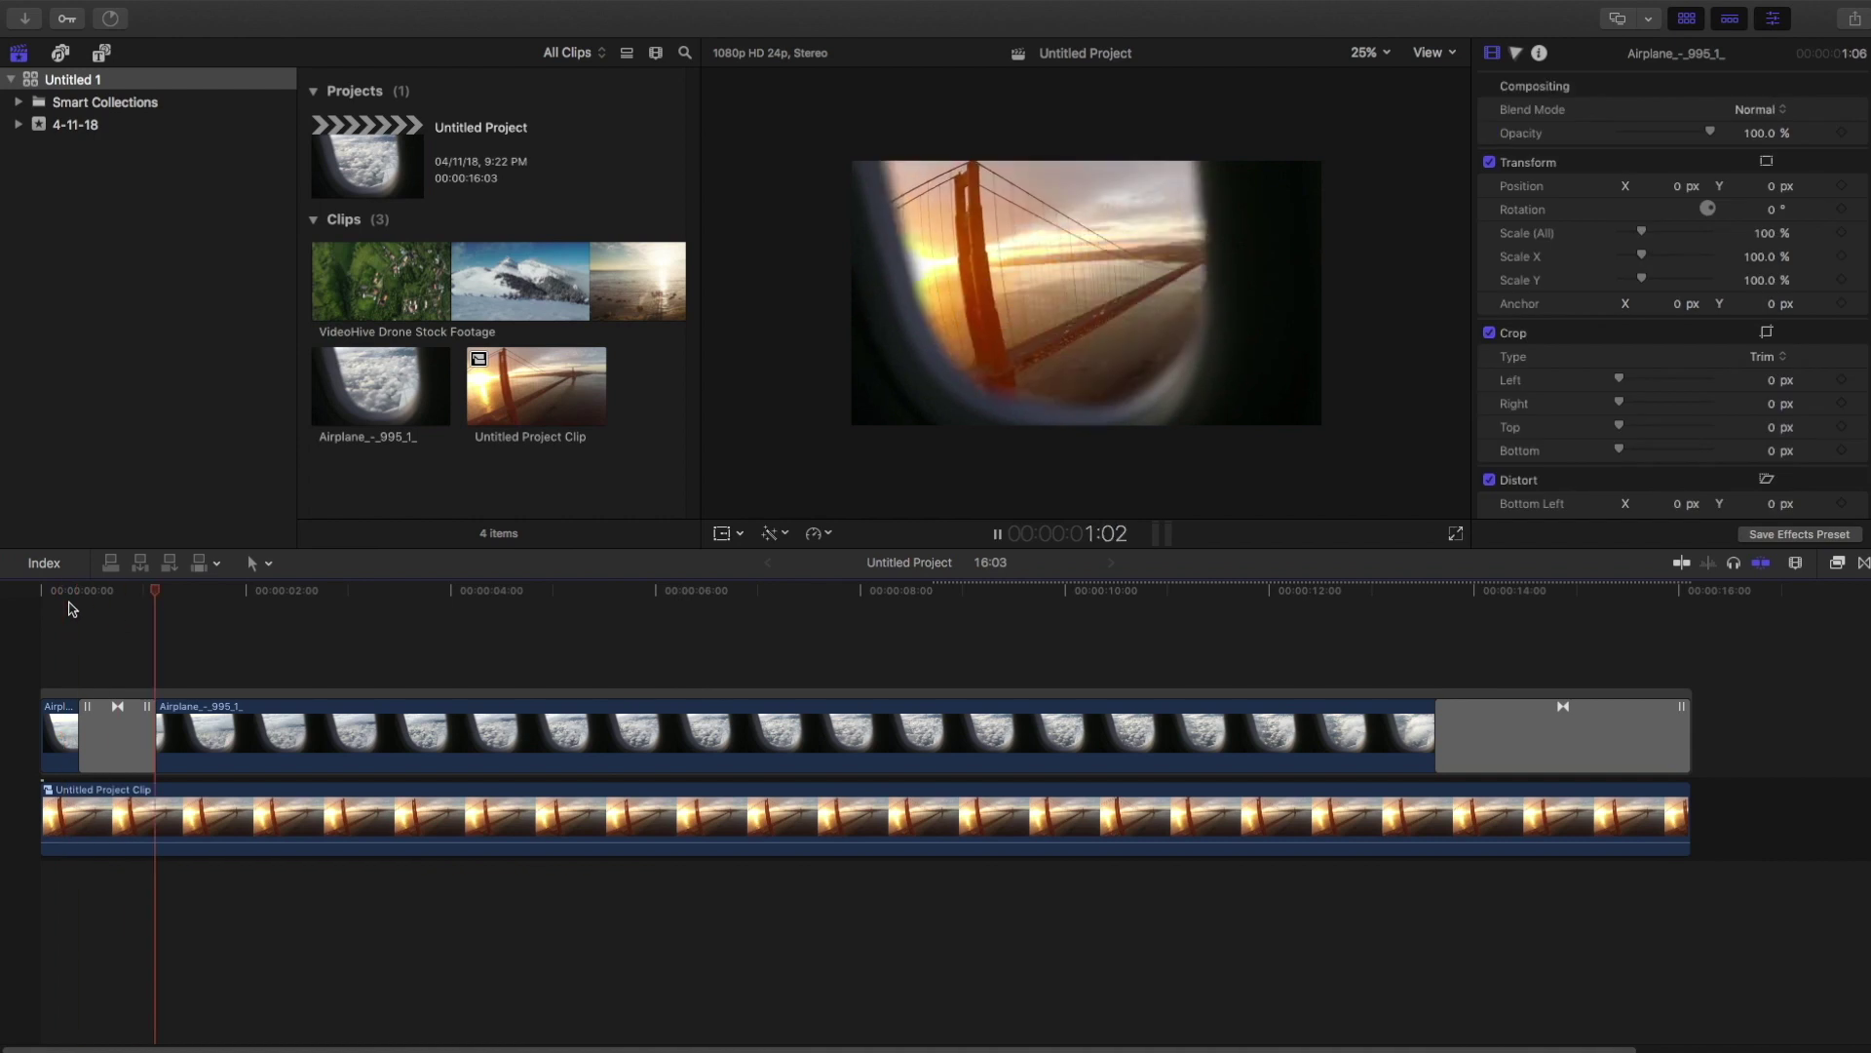
{"action": "left_click", "coordinate": [44, 602]}
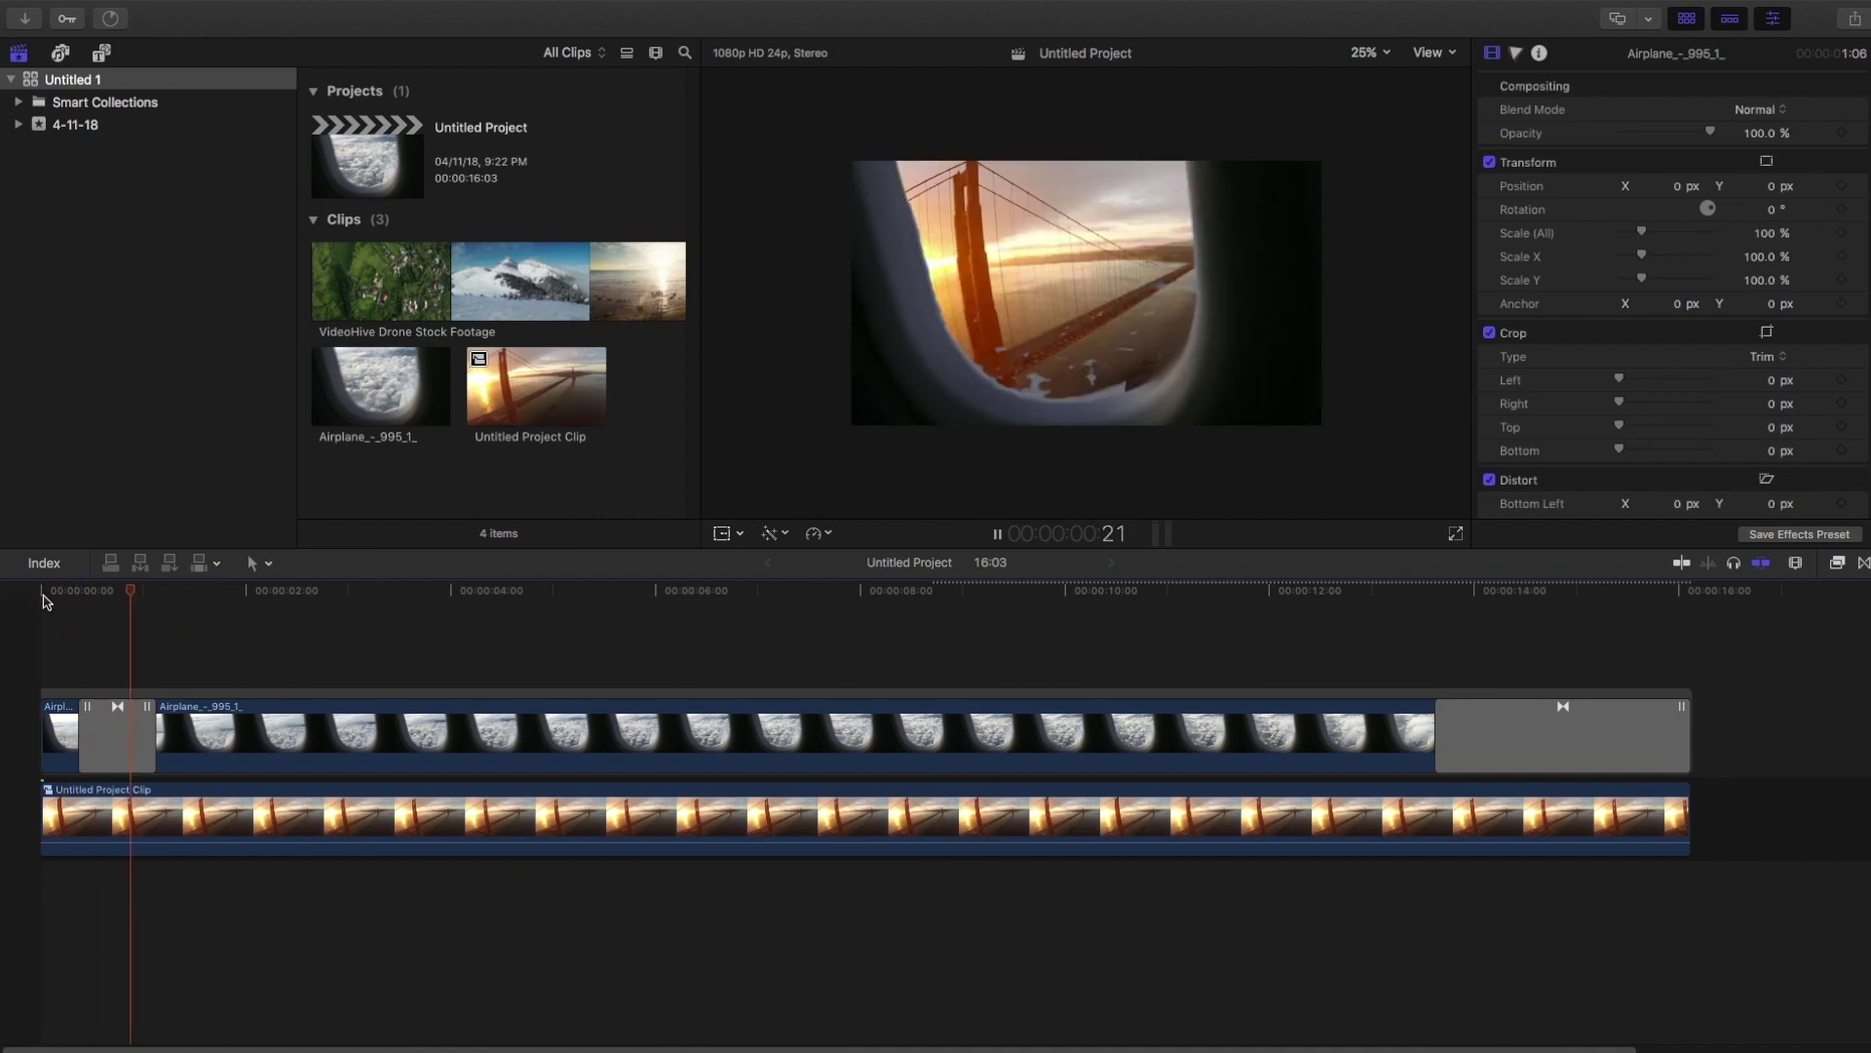
{"action": "key", "text": "space"}
Lengthen the first luma fade until it reaches the start of the timeline, and play it back
{"action": "left_click_drag", "start_coordinate": [151, 724], "coordinate": [222, 729]}
{"action": "left_click", "coordinate": [39, 602]}
{"action": "key", "text": "space"}
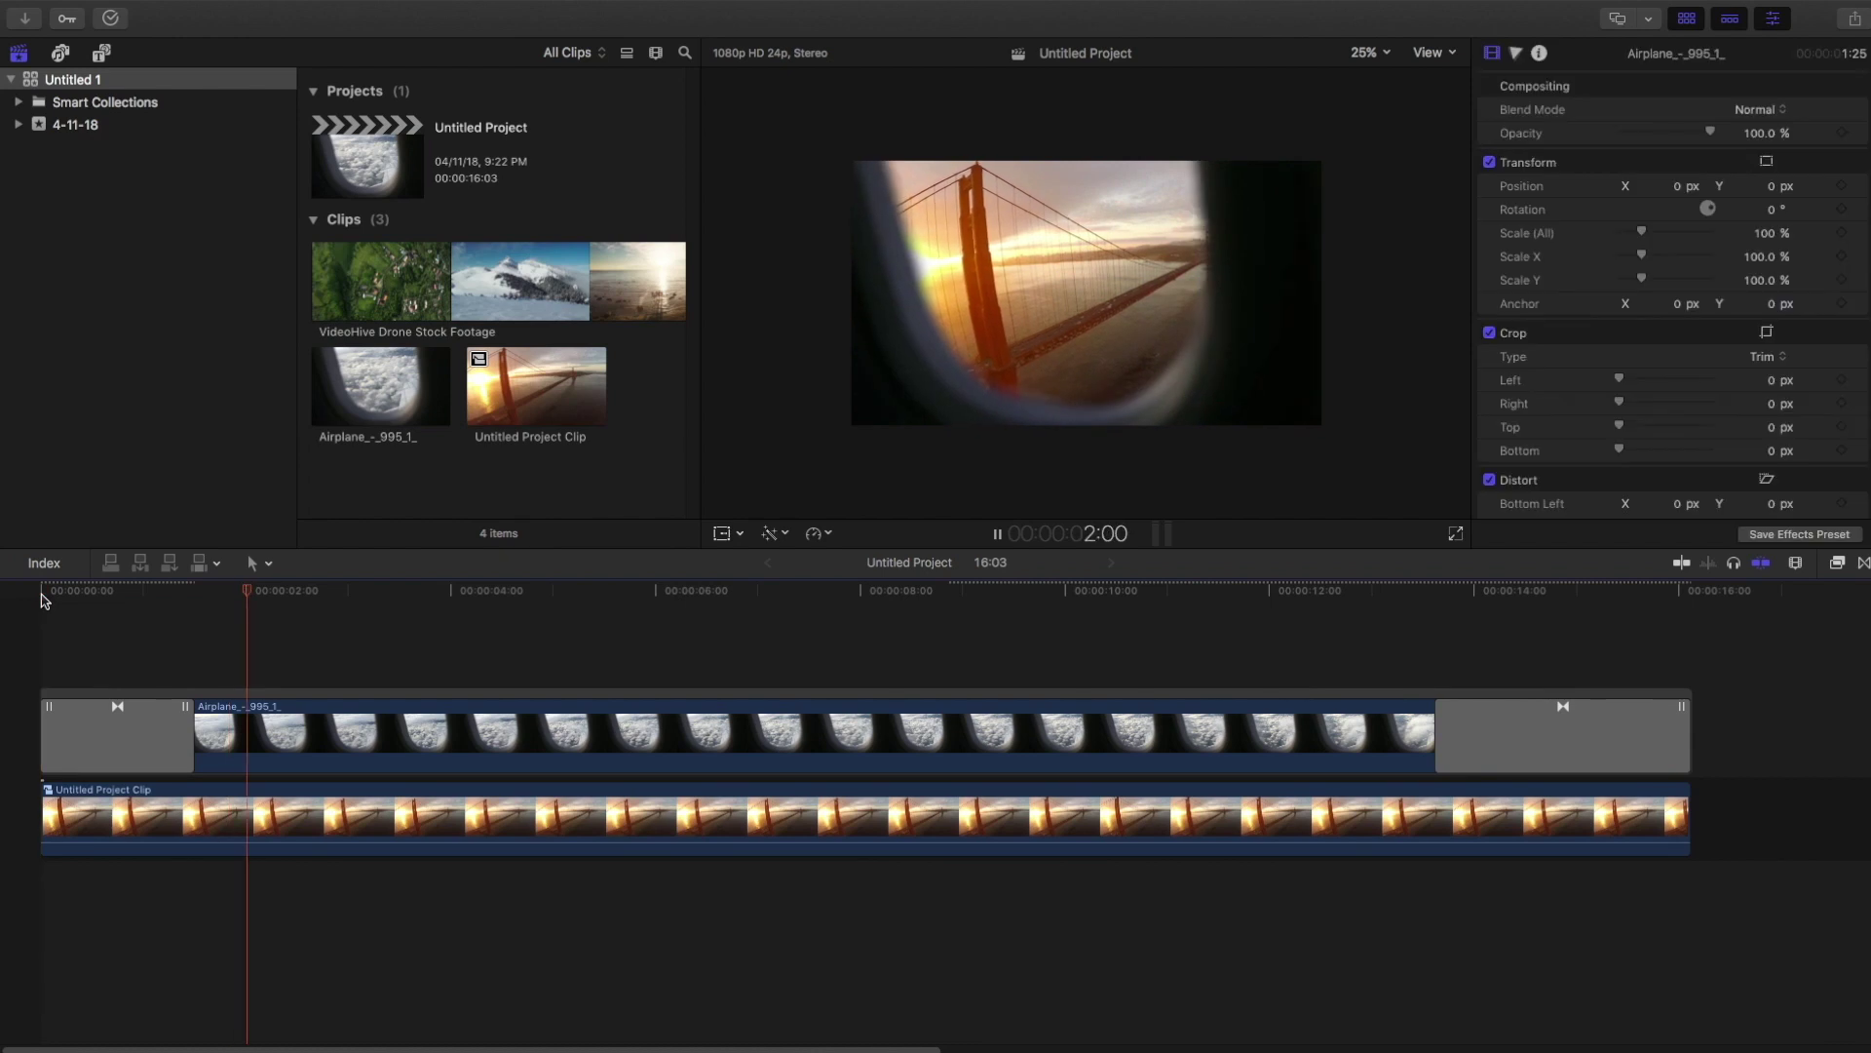
{"action": "key", "text": "space"}
Delete the extra transition at the end of the airplane clip
{"action": "left_click", "coordinate": [291, 593]}
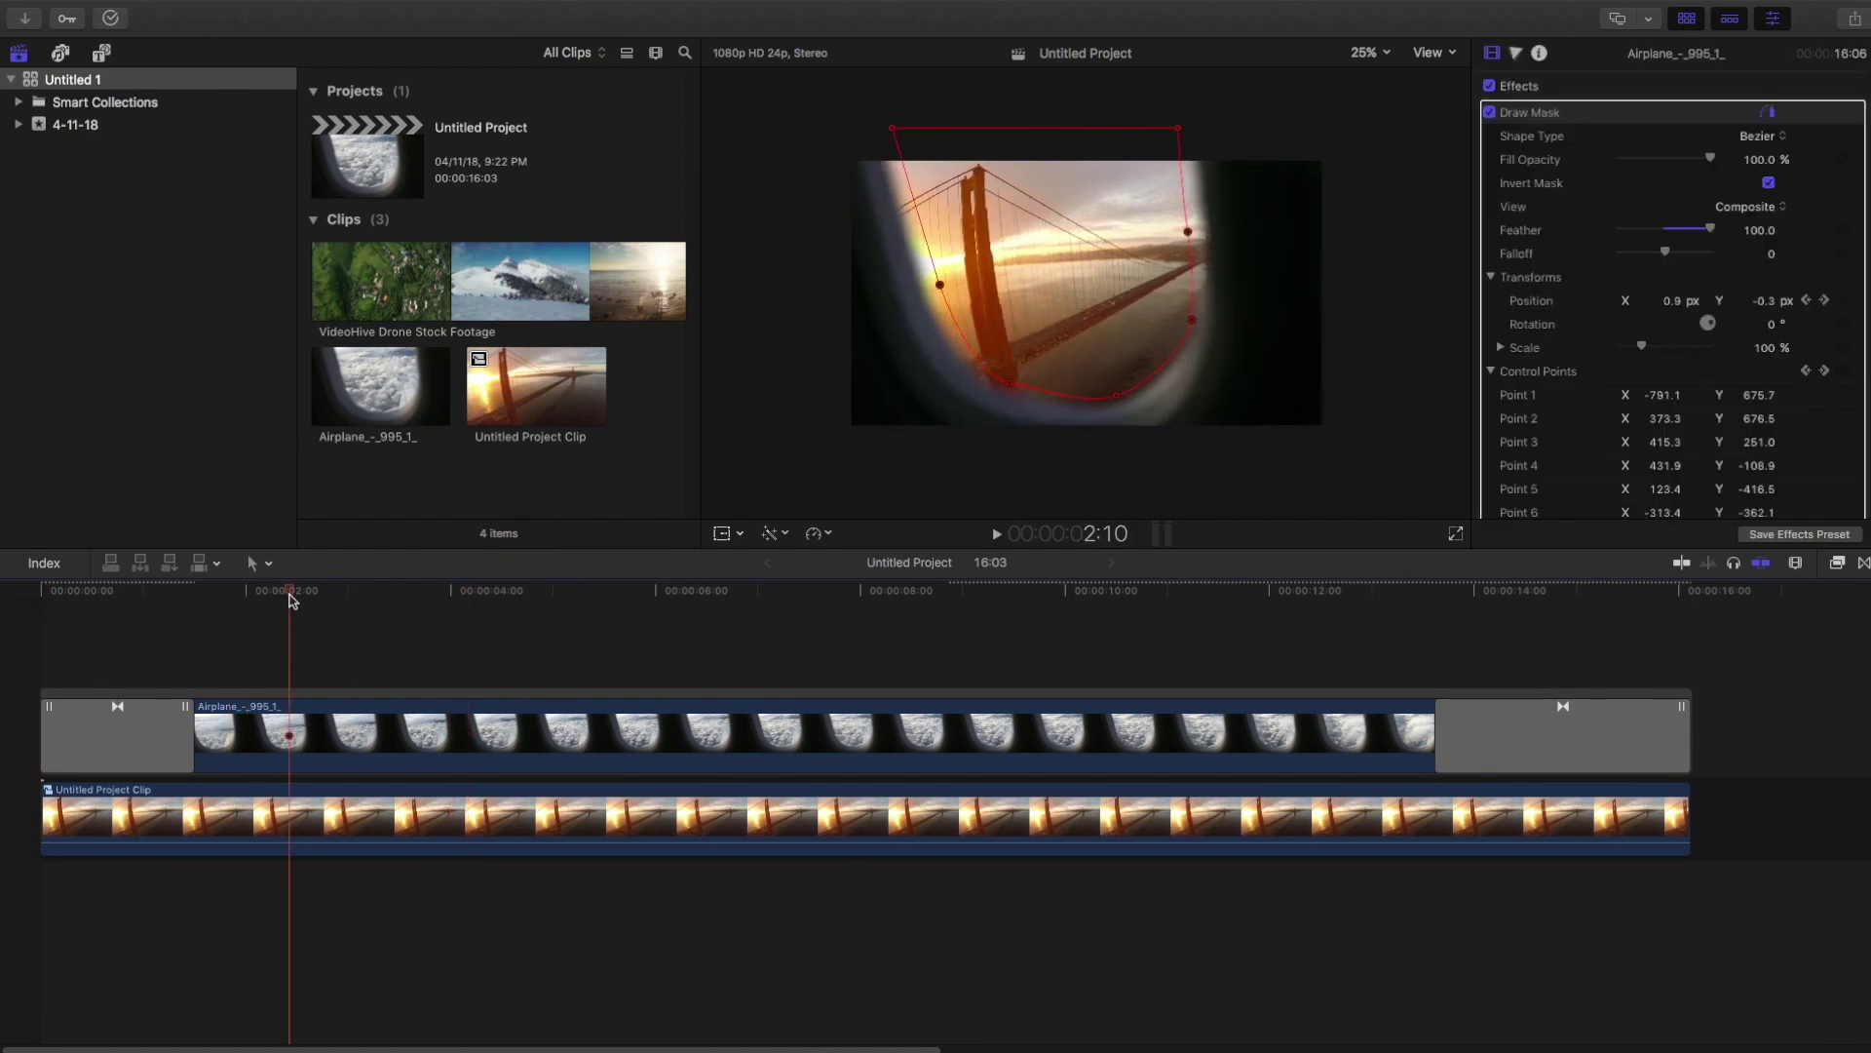
{"action": "left_click", "coordinate": [1505, 754]}
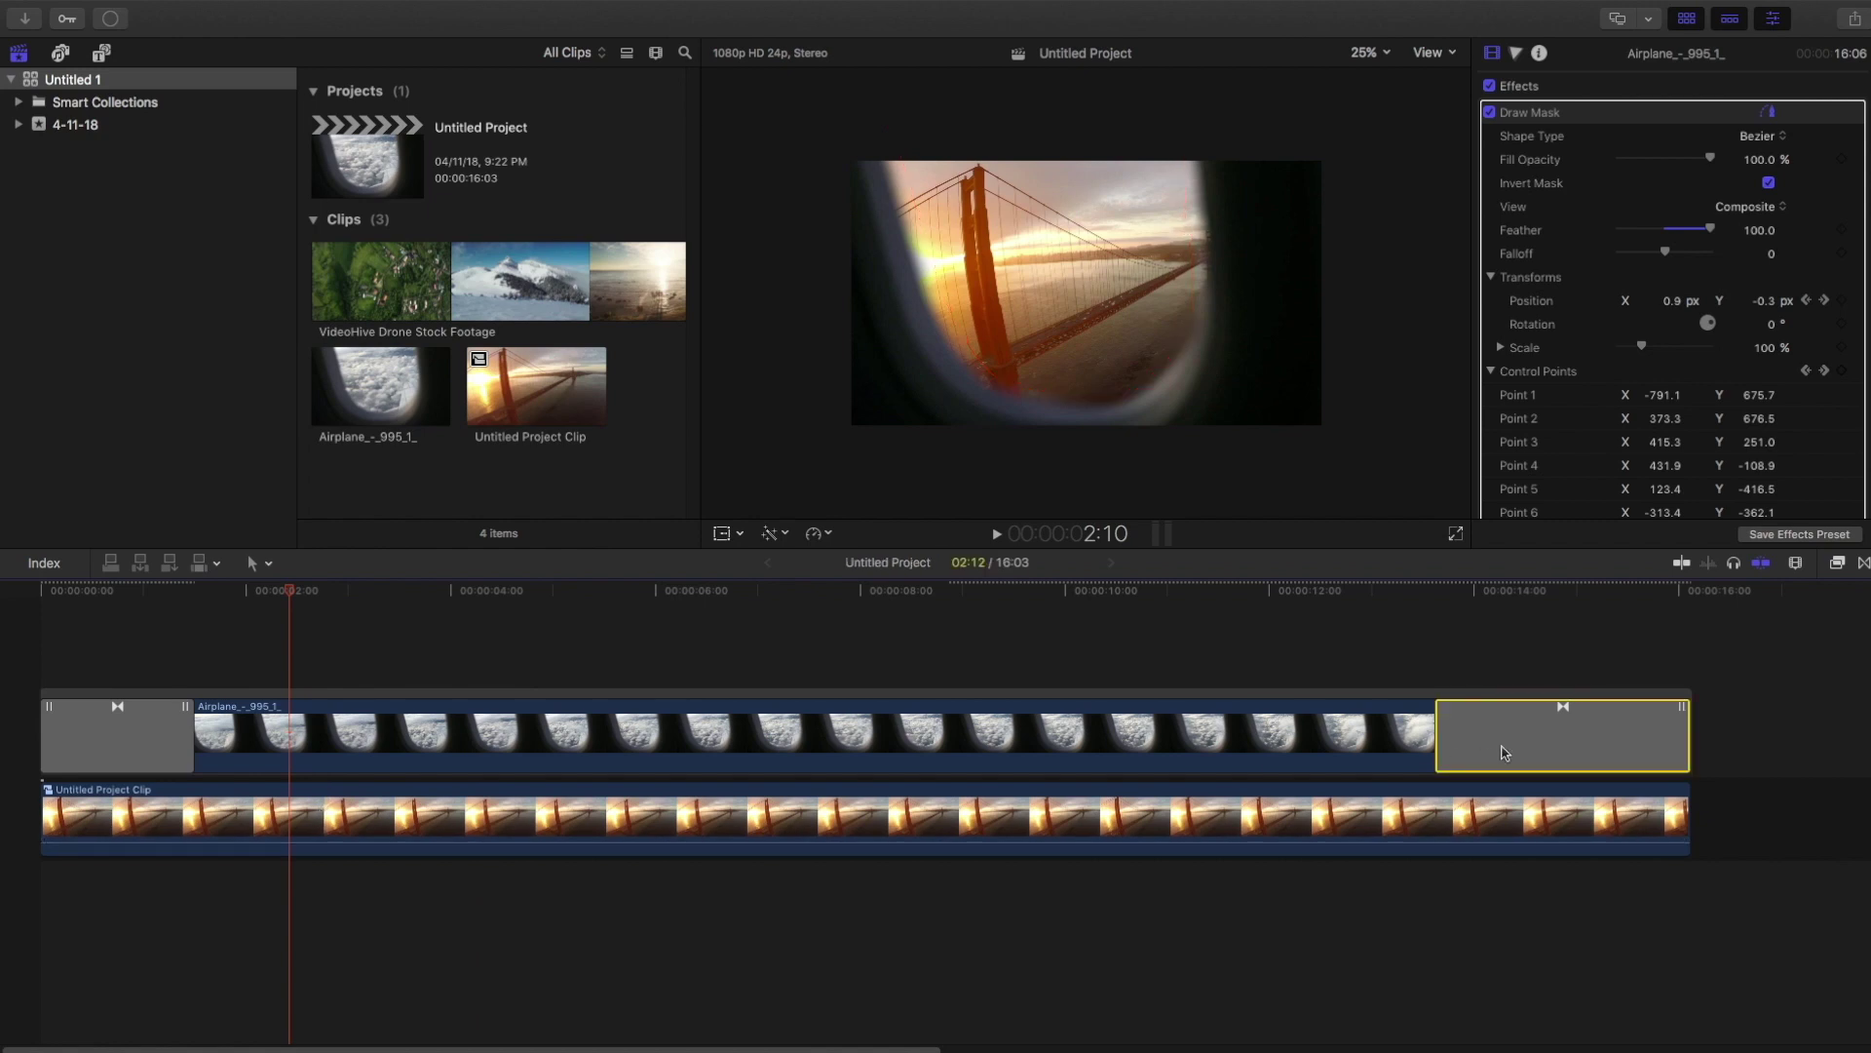
{"action": "key", "text": "Delete"}
Apply the Gaussian blur effect to the bridge clip
{"action": "left_click", "coordinate": [871, 814]}
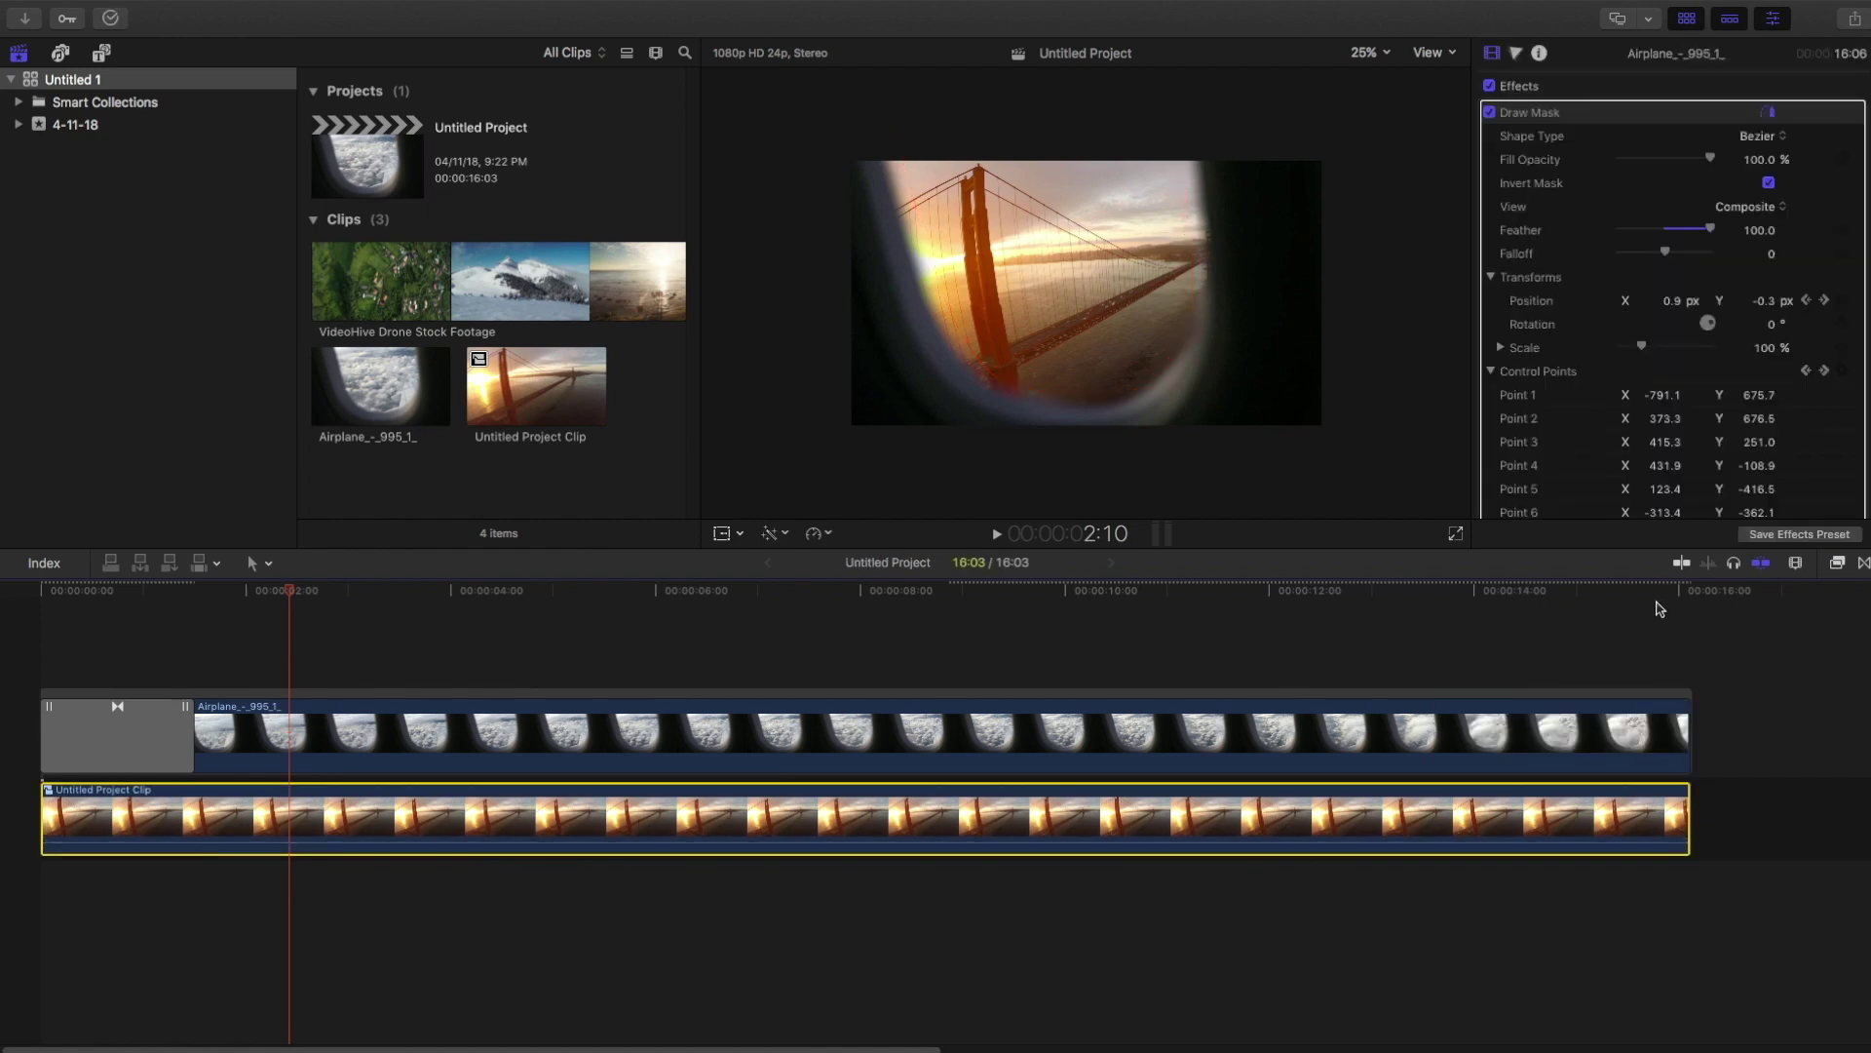
{"action": "left_click", "coordinate": [1837, 563]}
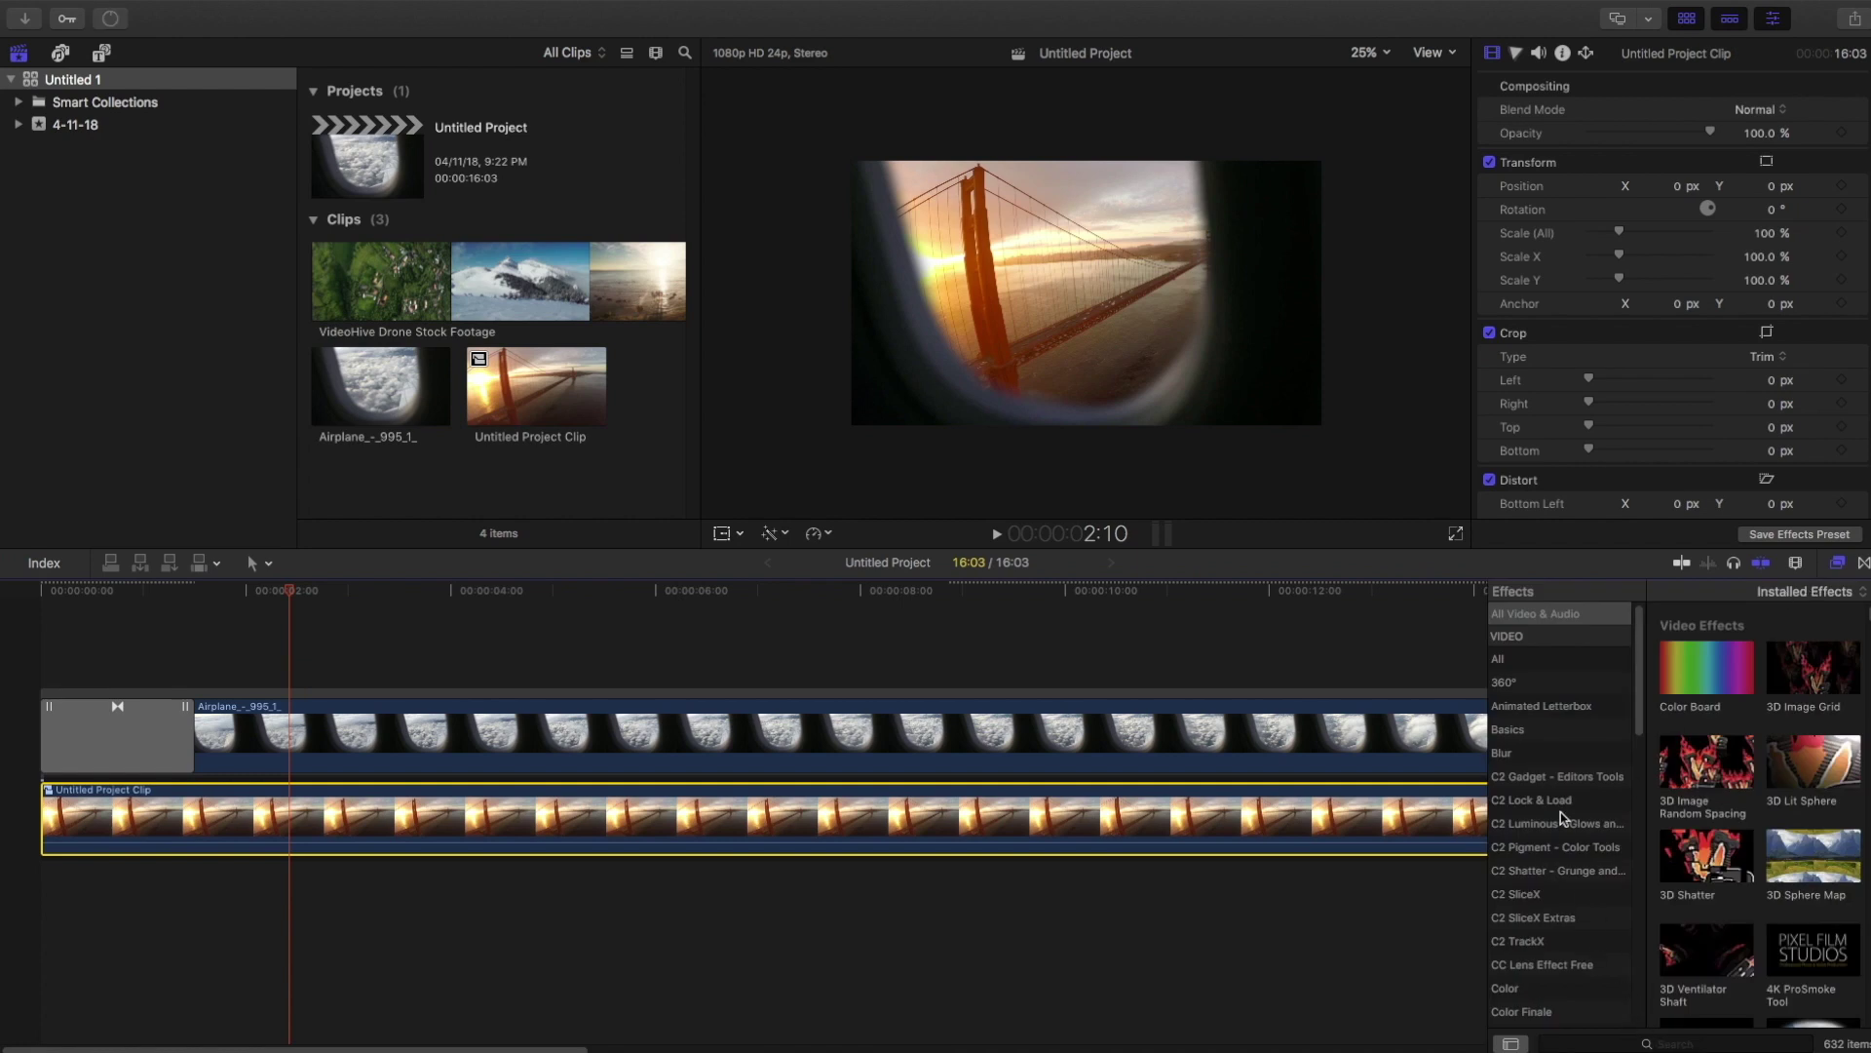
{"action": "left_click", "coordinate": [1572, 760]}
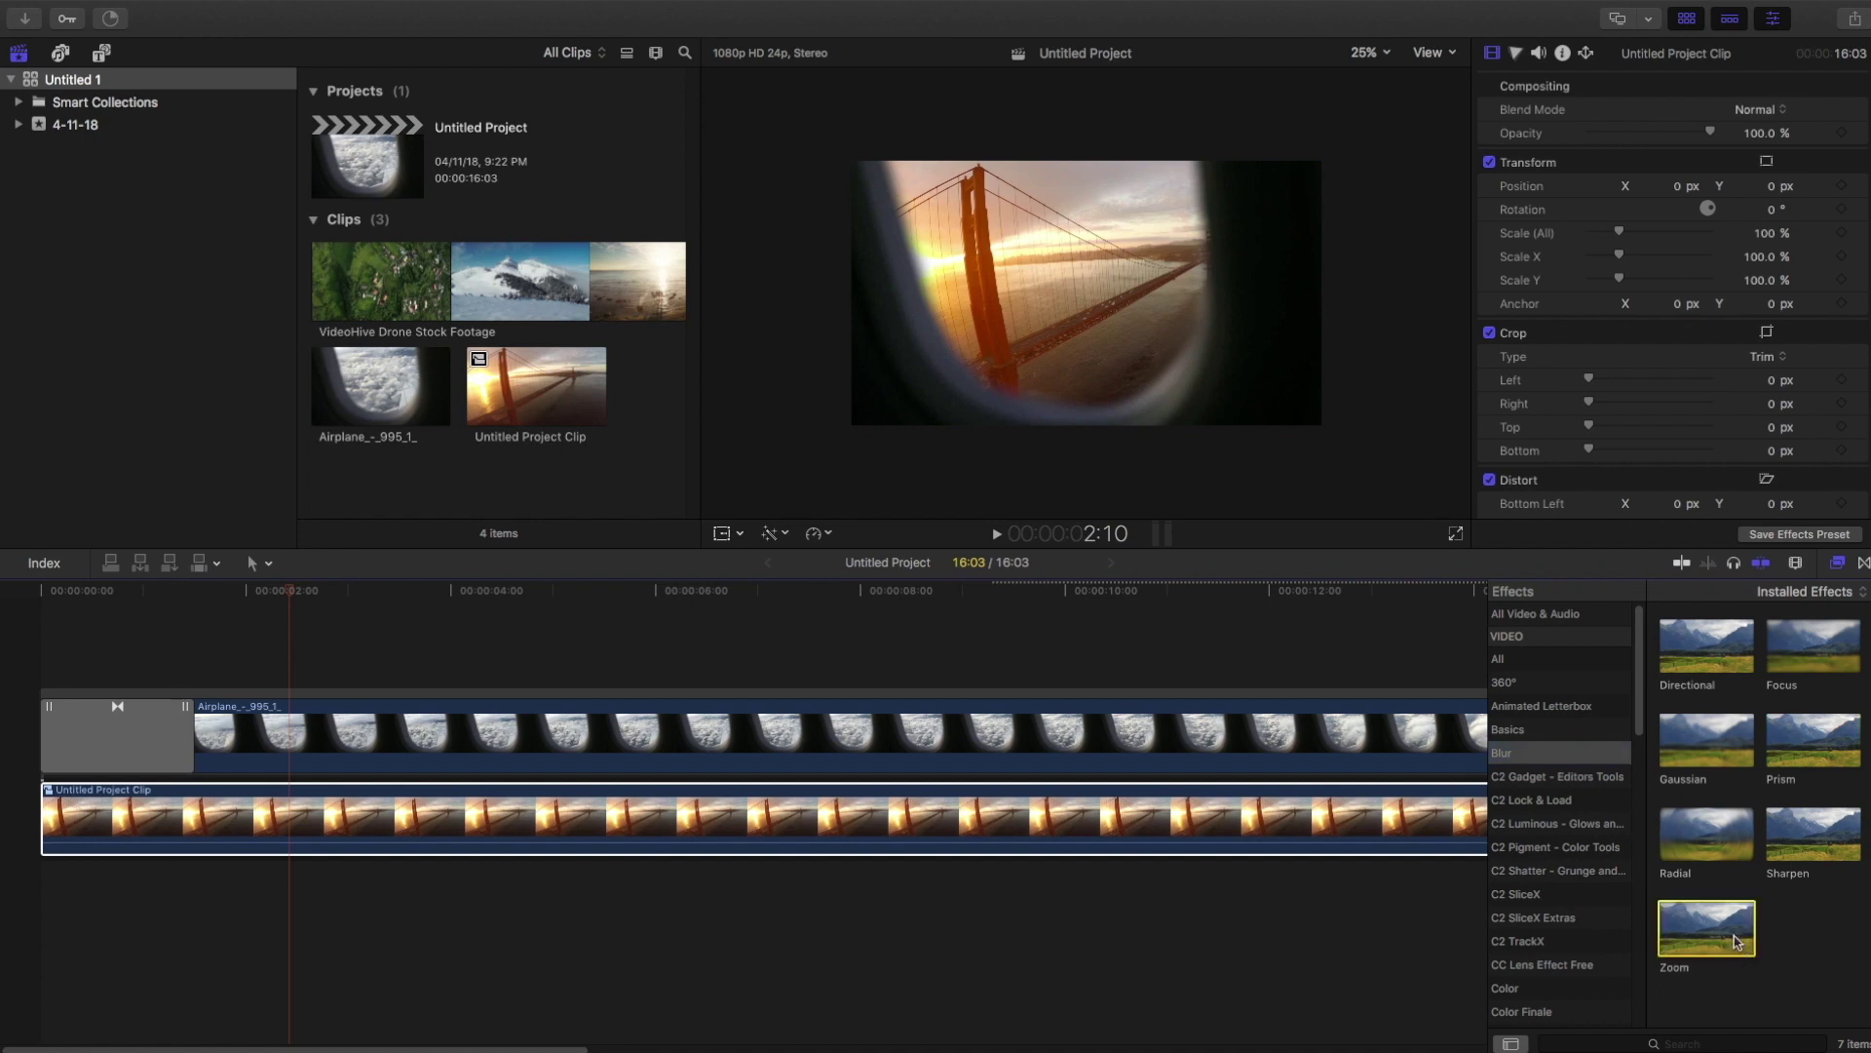
{"action": "left_click_drag", "start_coordinate": [1706, 741], "coordinate": [449, 828]}
{"action": "key", "text": "super+5"}
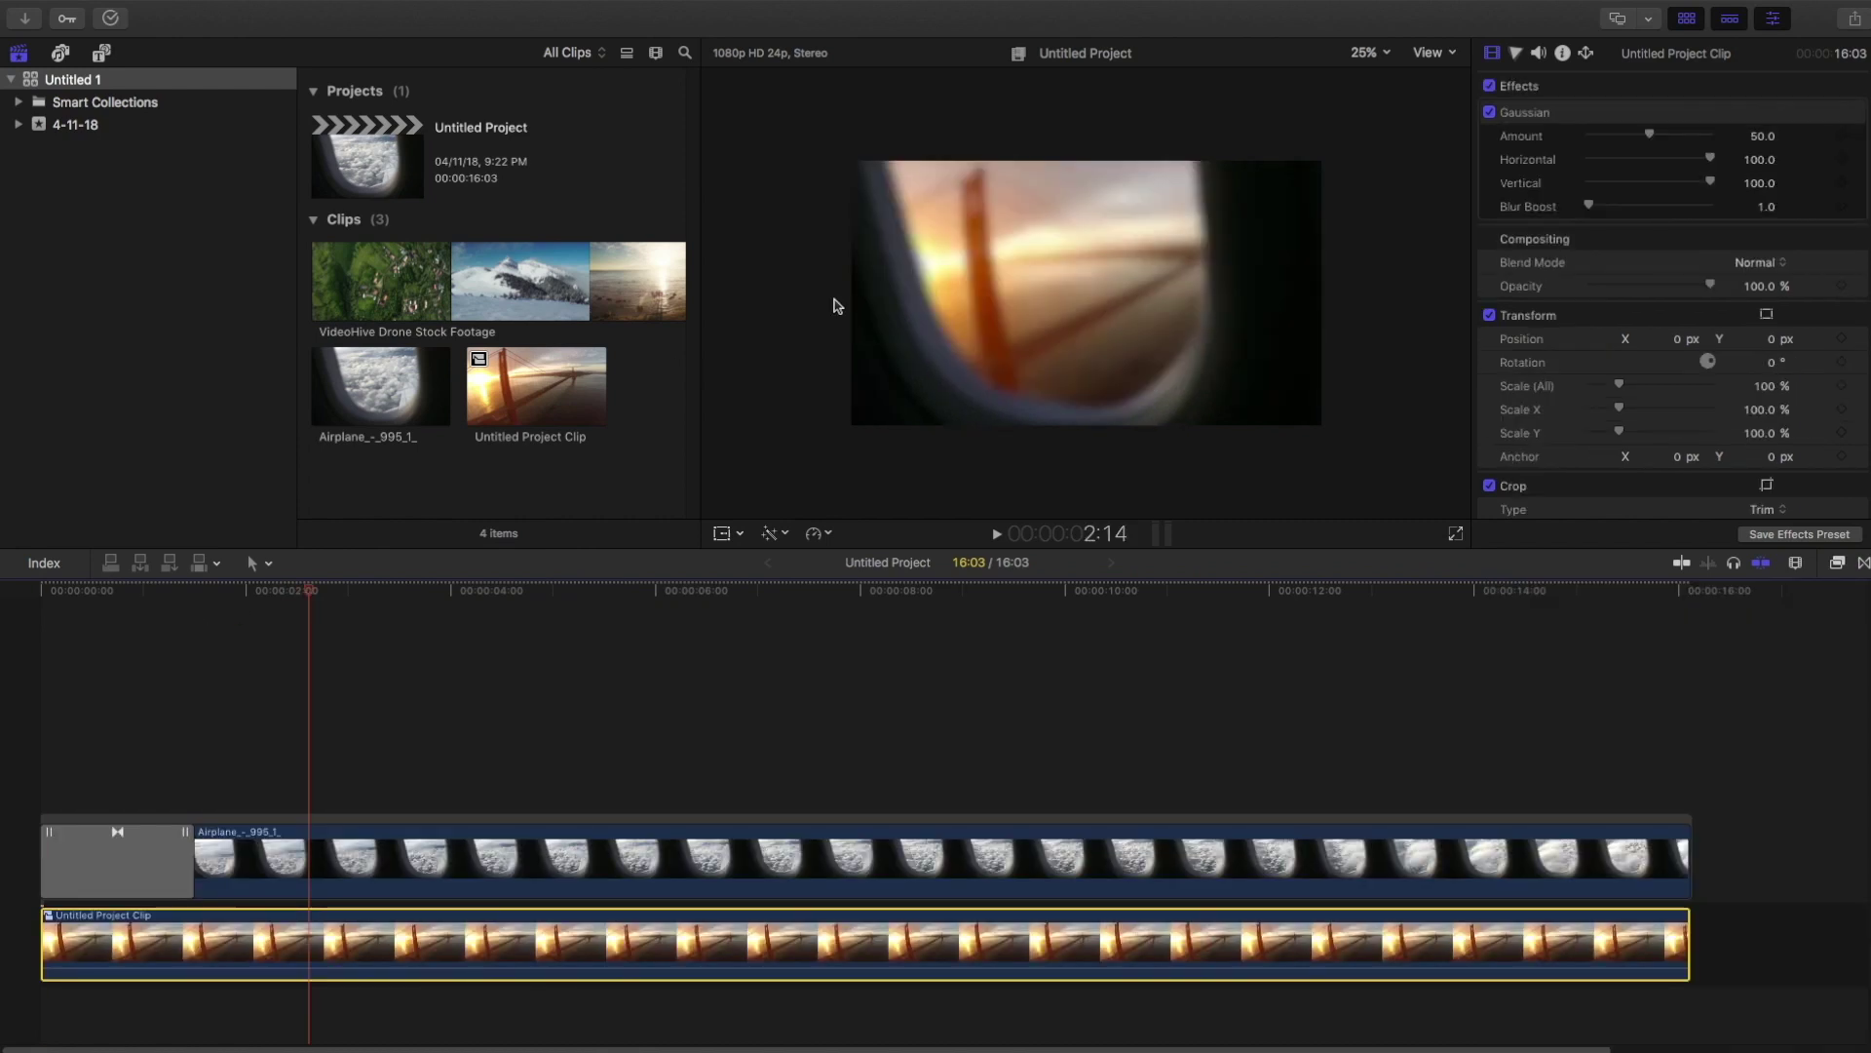
Keyframe the bridge clip's Gaussian blur amount at 0 at 2:14 and at 100 at 3:12
{"action": "left_click", "coordinate": [1843, 135]}
{"action": "left_click_drag", "start_coordinate": [1649, 135], "coordinate": [1517, 146]}
{"action": "left_click", "coordinate": [402, 591]}
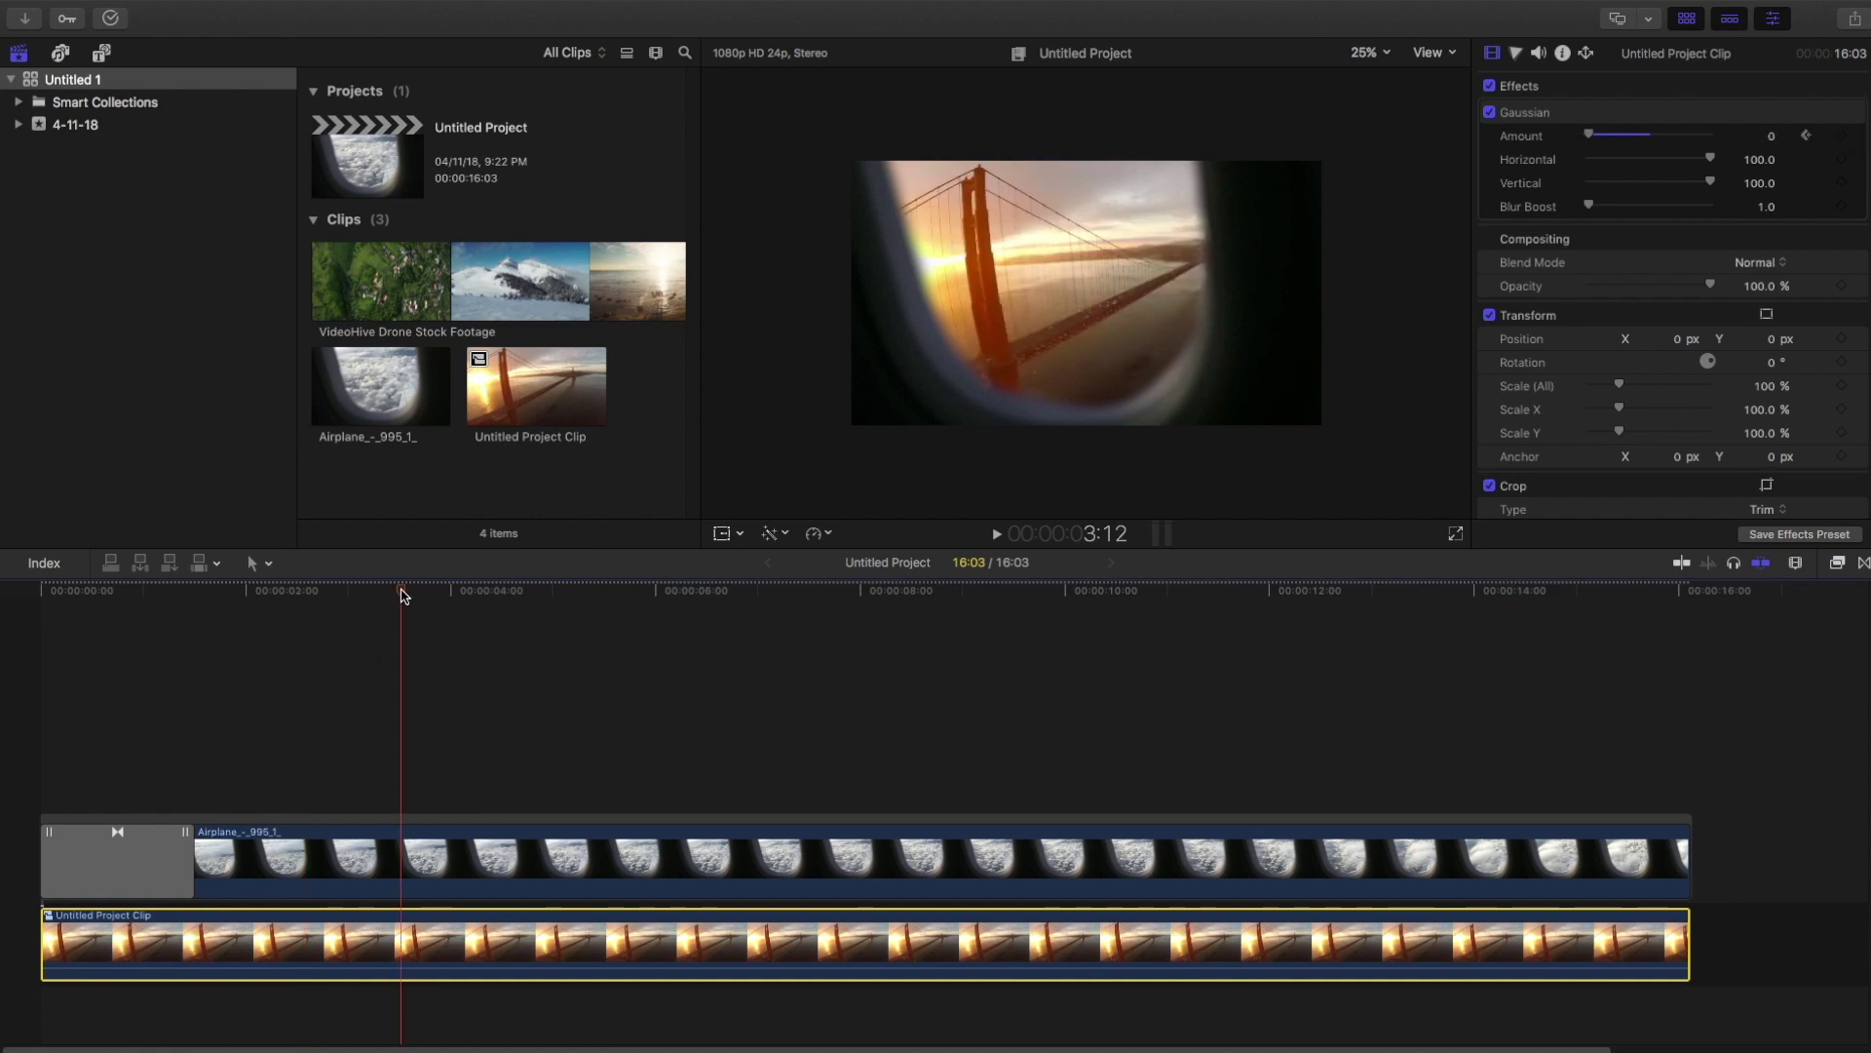
{"action": "left_click", "coordinate": [1774, 137]}
{"action": "type", "text": "100"}
{"action": "key", "text": "Return"}
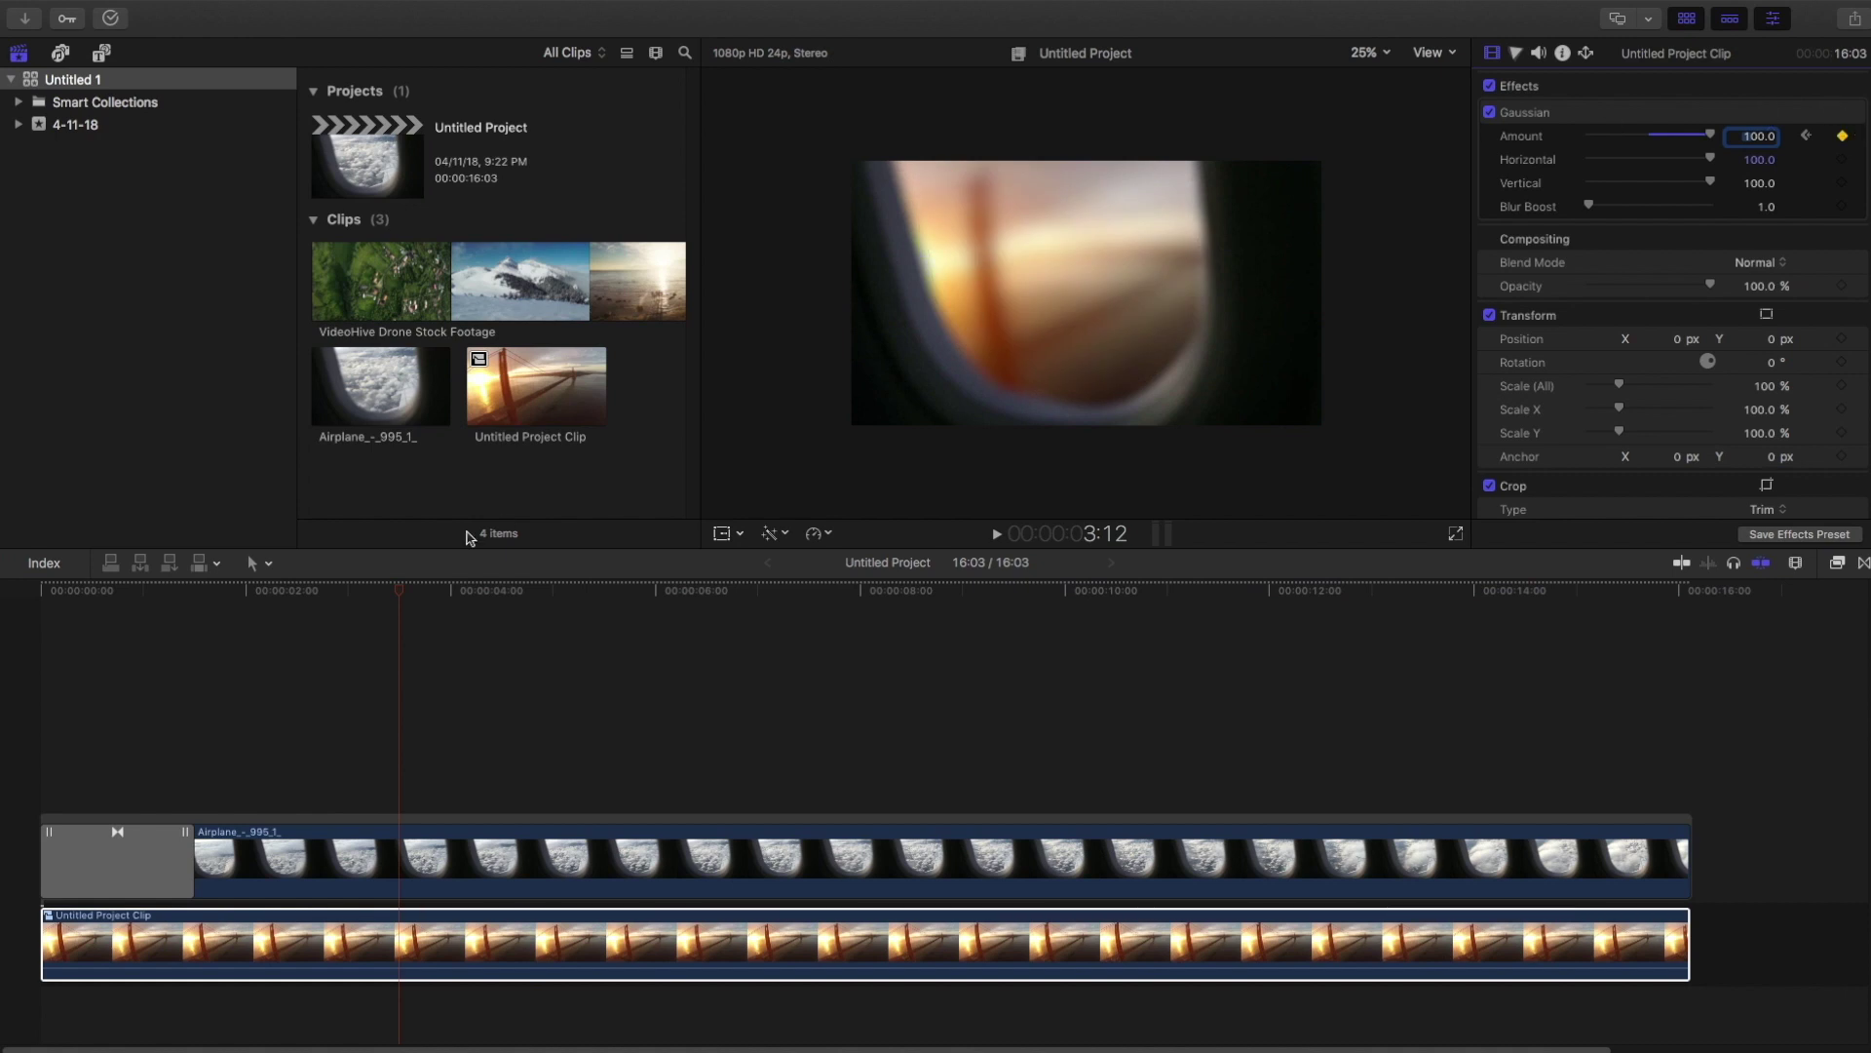
Hold the bridge clip's blur amount at 100 to 3:21 and keyframe it to 0 at 4:15
{"action": "left_click_drag", "start_coordinate": [404, 593], "coordinate": [437, 590]}
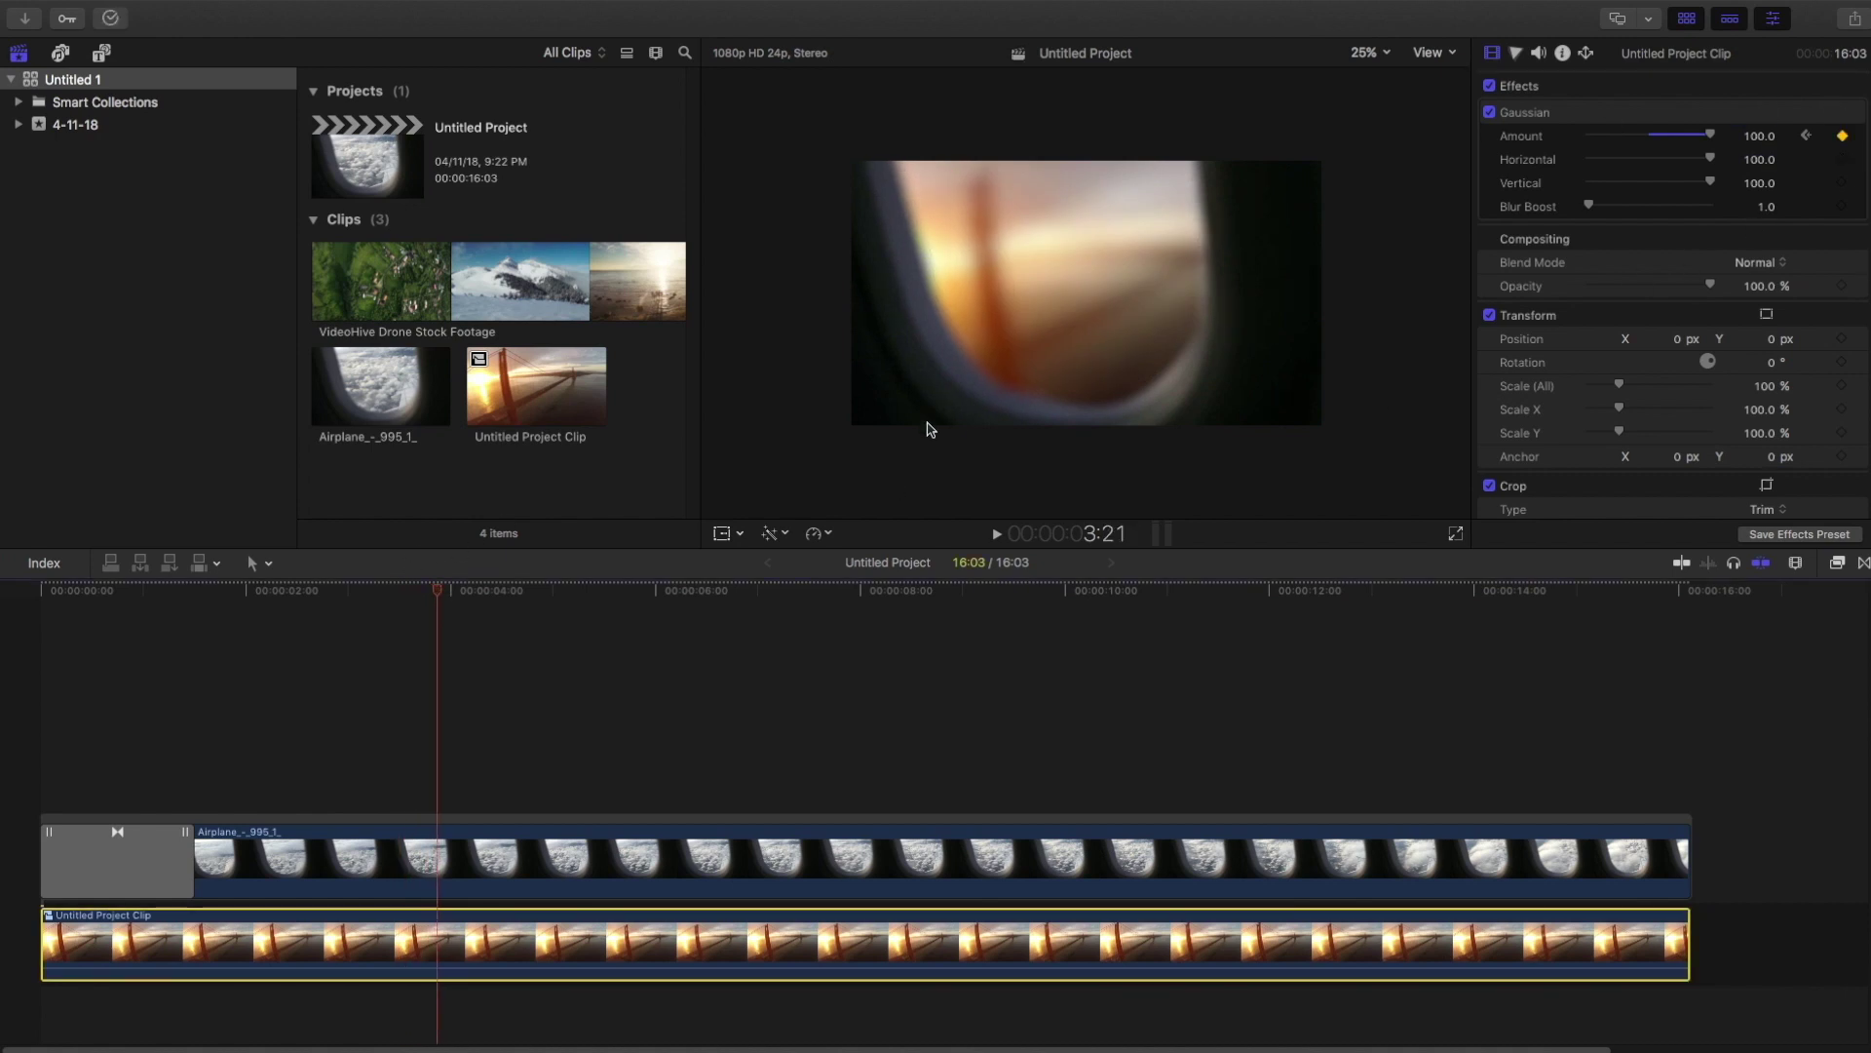
{"action": "left_click", "coordinate": [517, 590]}
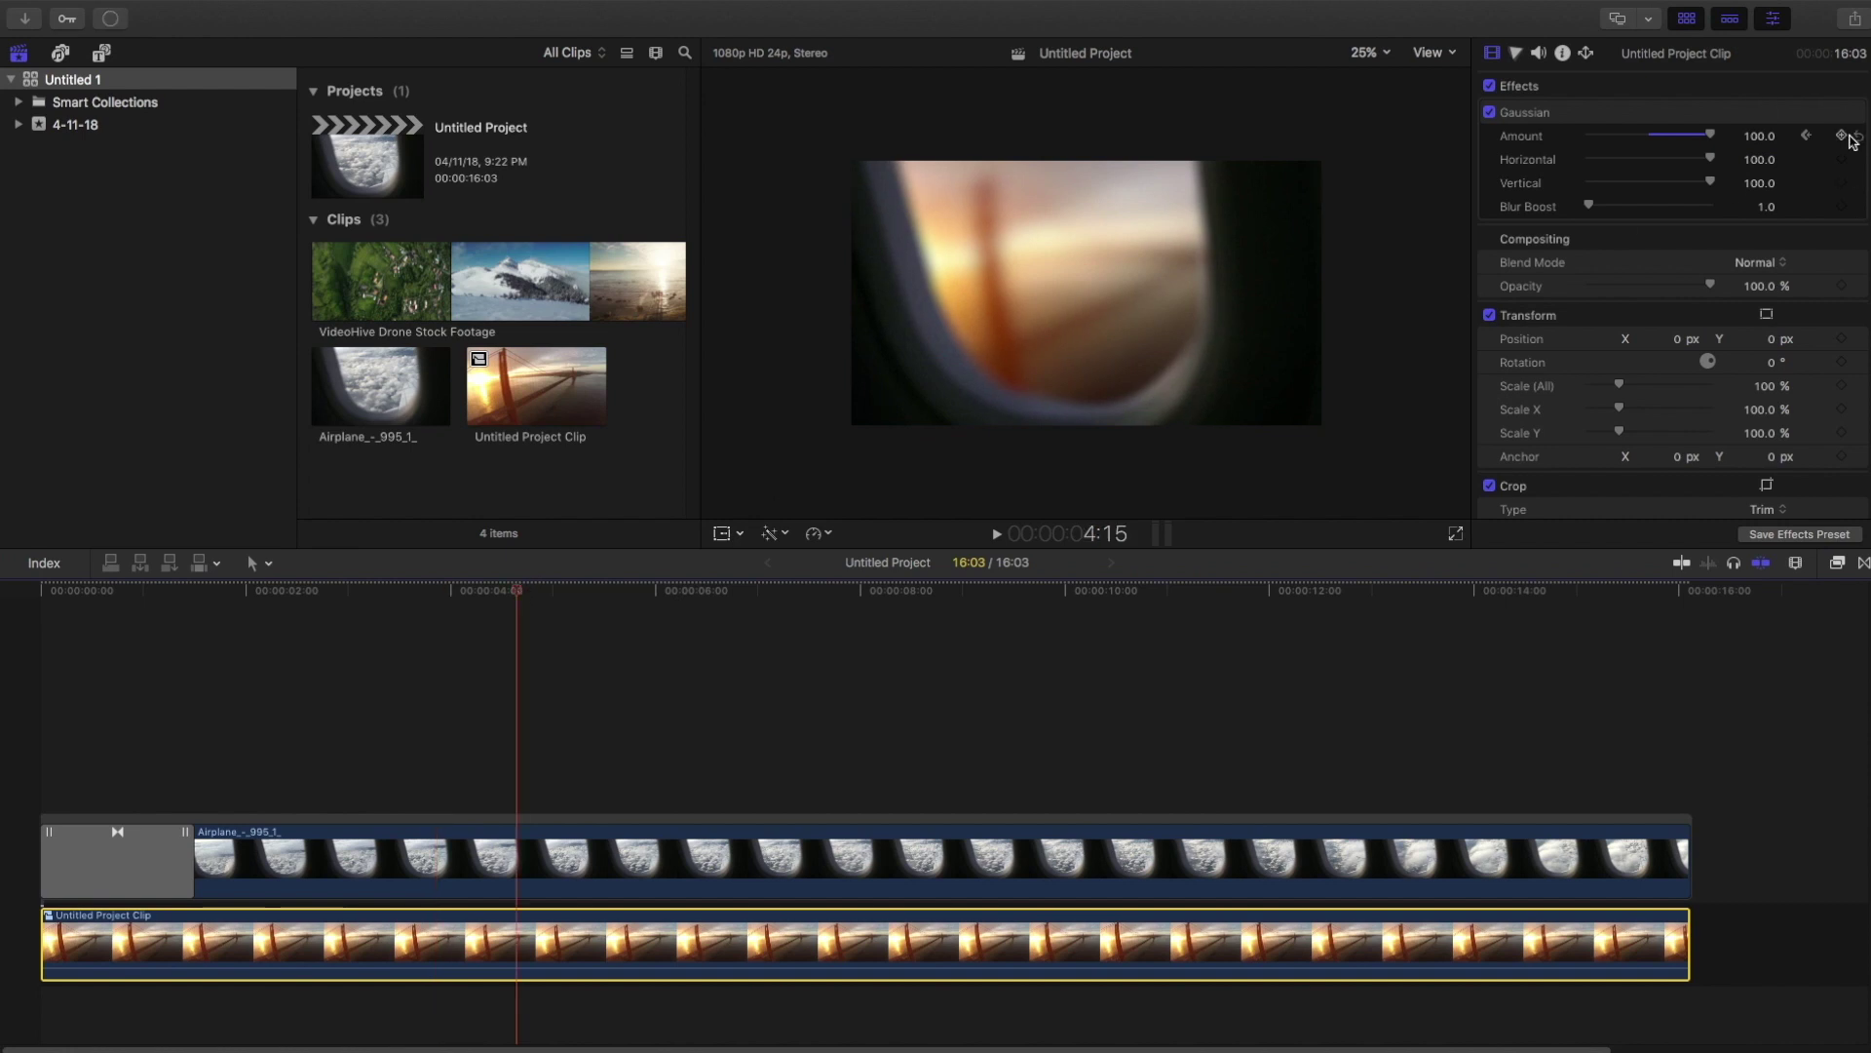
{"action": "left_click_drag", "start_coordinate": [1711, 136], "coordinate": [1583, 156]}
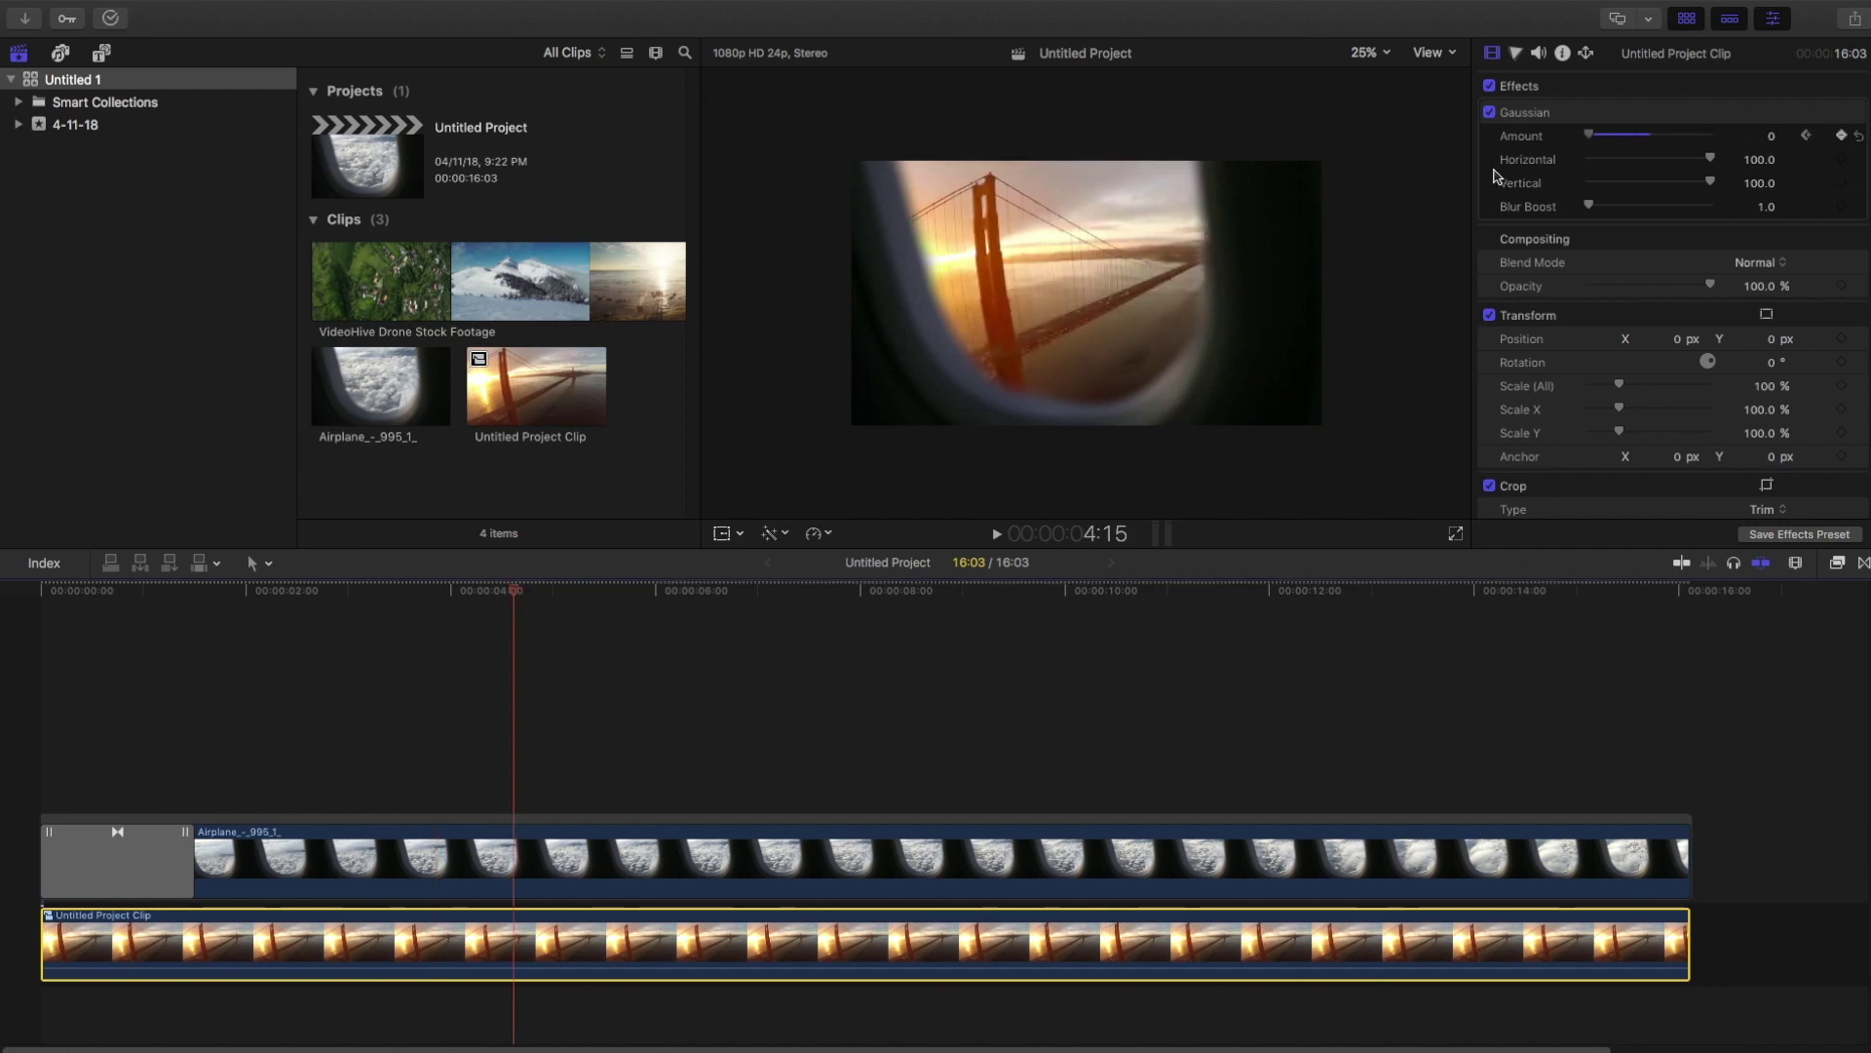
Play back the blur animation from about the 2-second mark
{"action": "left_click", "coordinate": [252, 613]}
{"action": "key", "text": "space"}
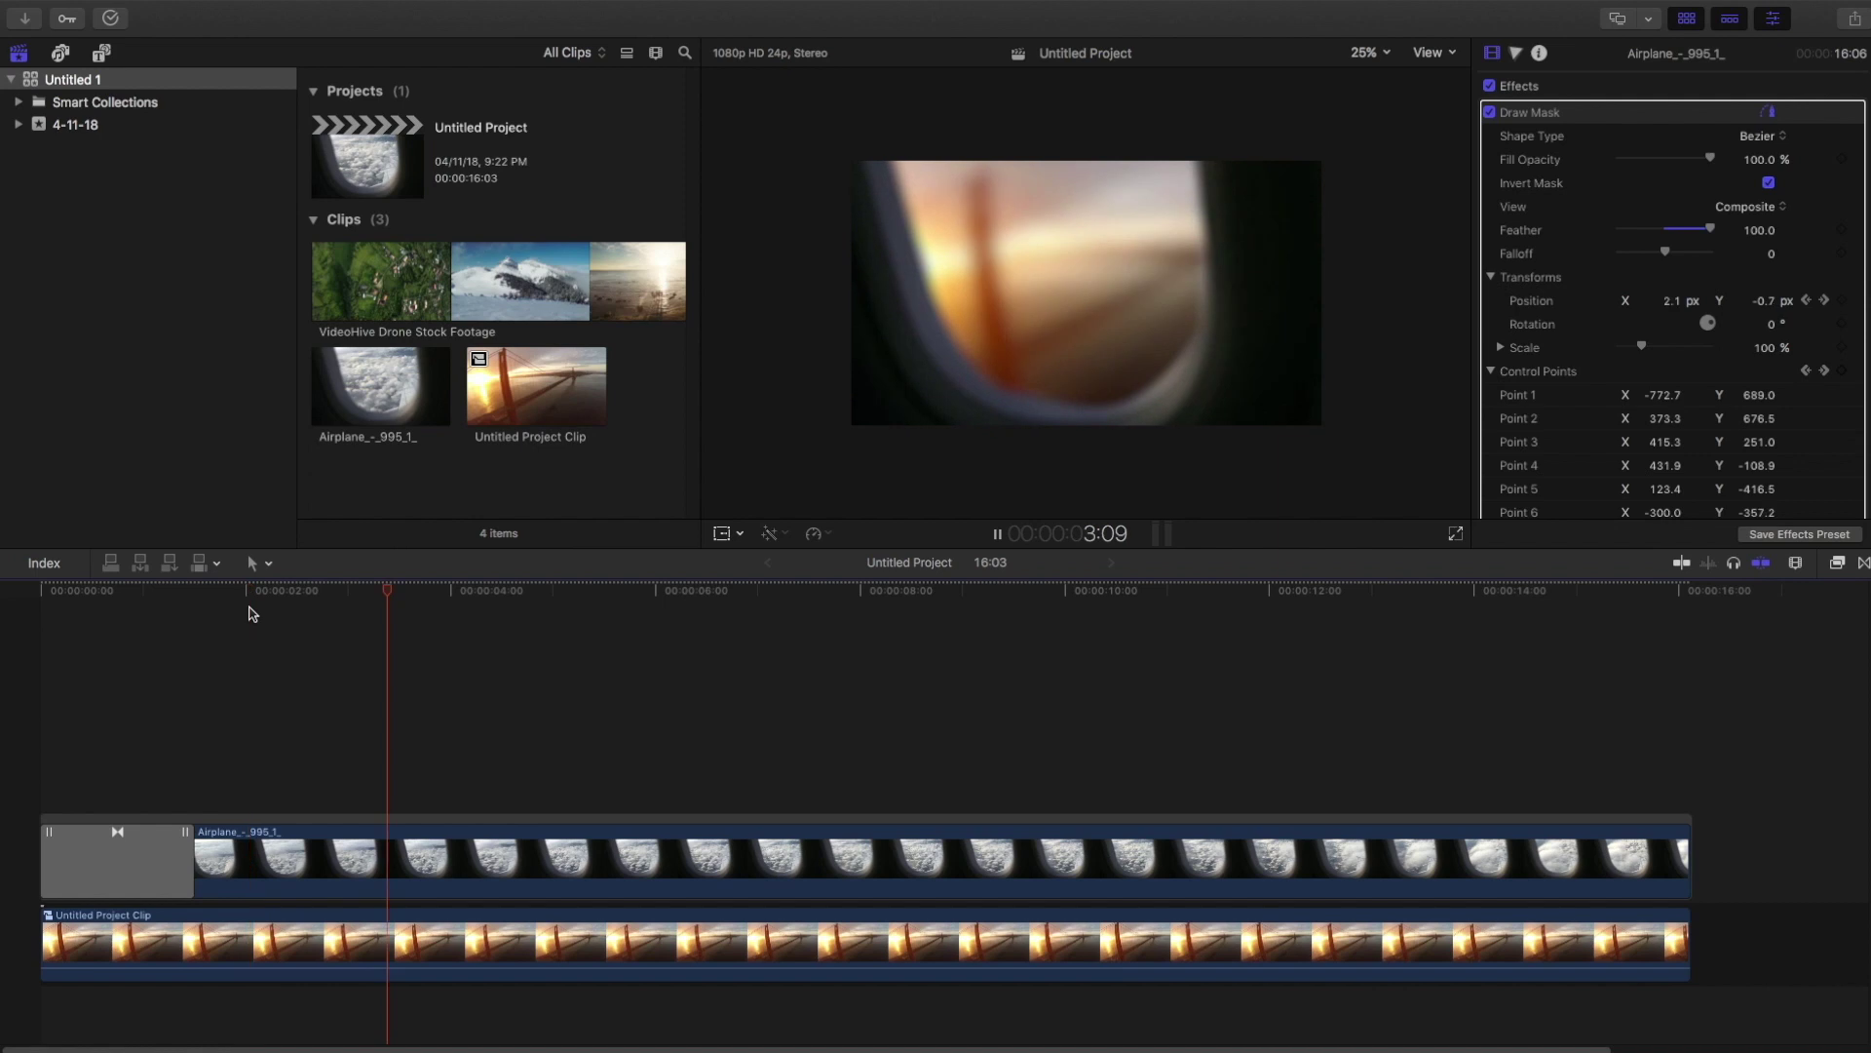
{"action": "key", "text": "space"}
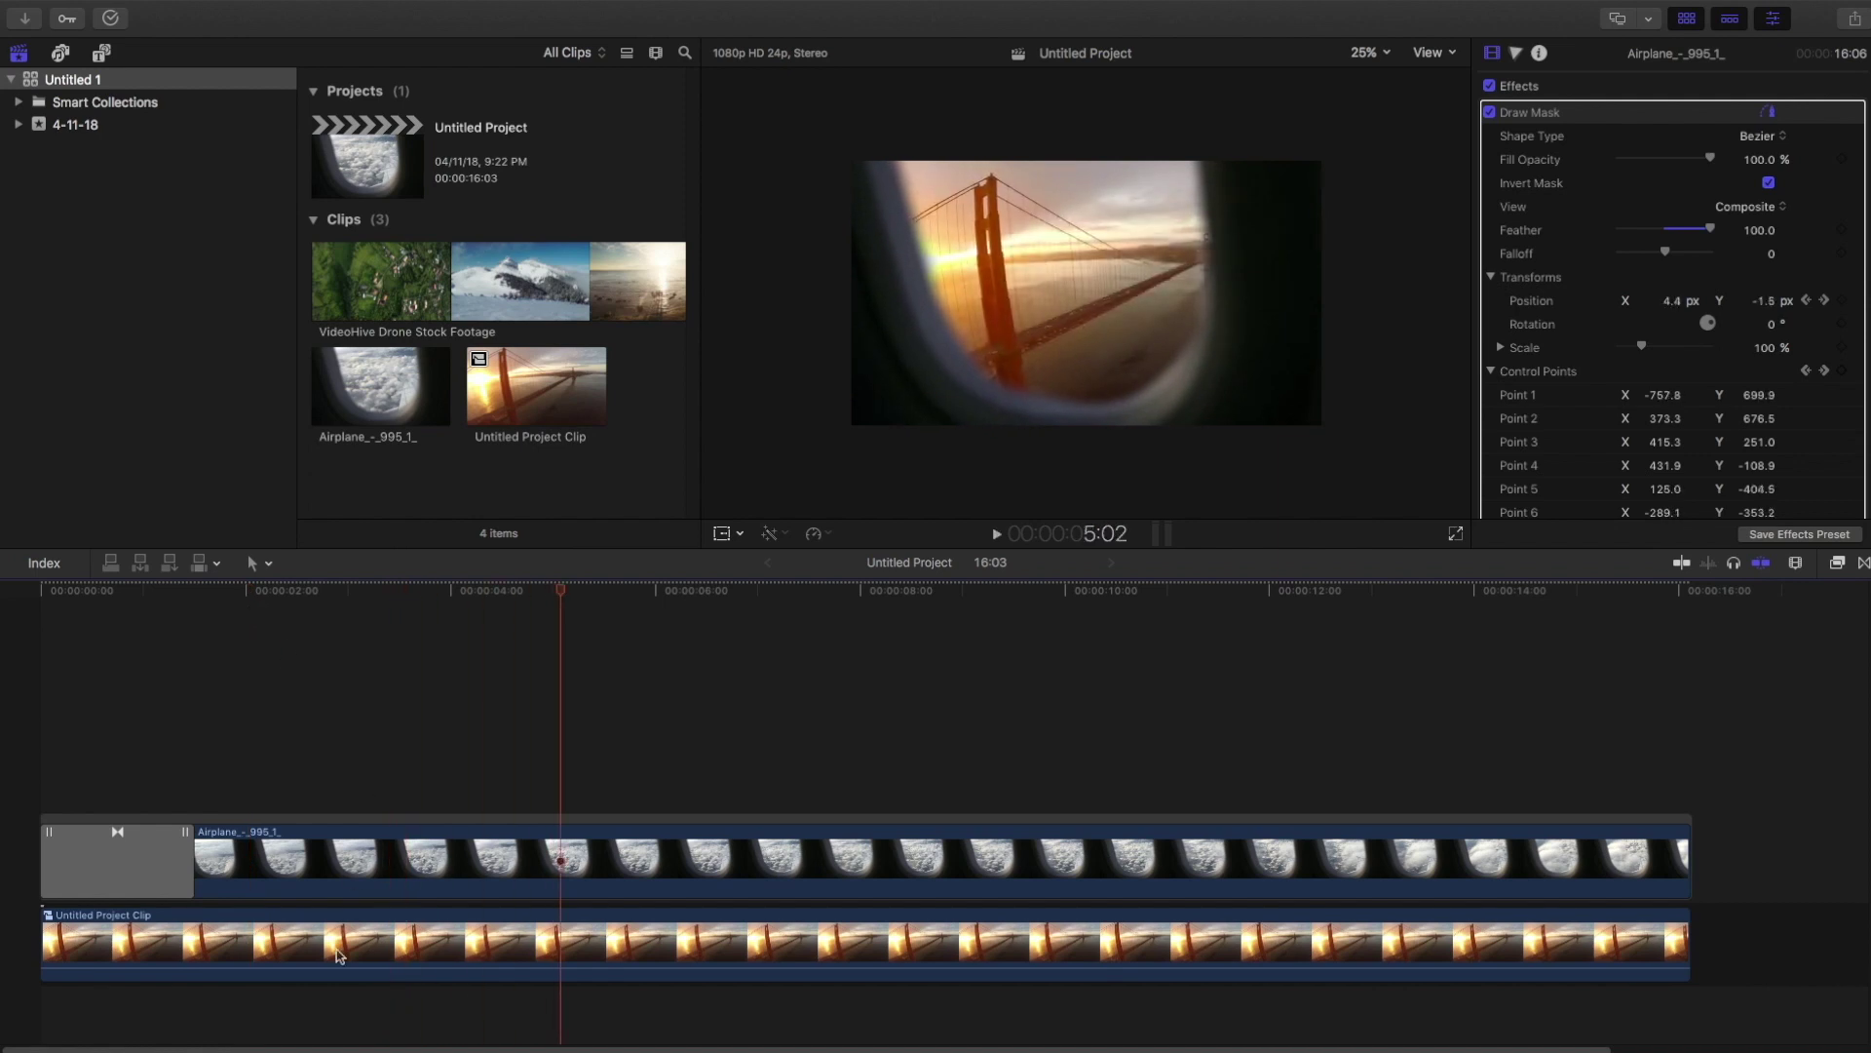
Show the bridge clip's video animation and move its last two Gaussian Amount keyframes further along the timeline to slow the blur's fade-out
{"action": "left_click", "coordinate": [397, 962]}
{"action": "right_click", "coordinate": [443, 953]}
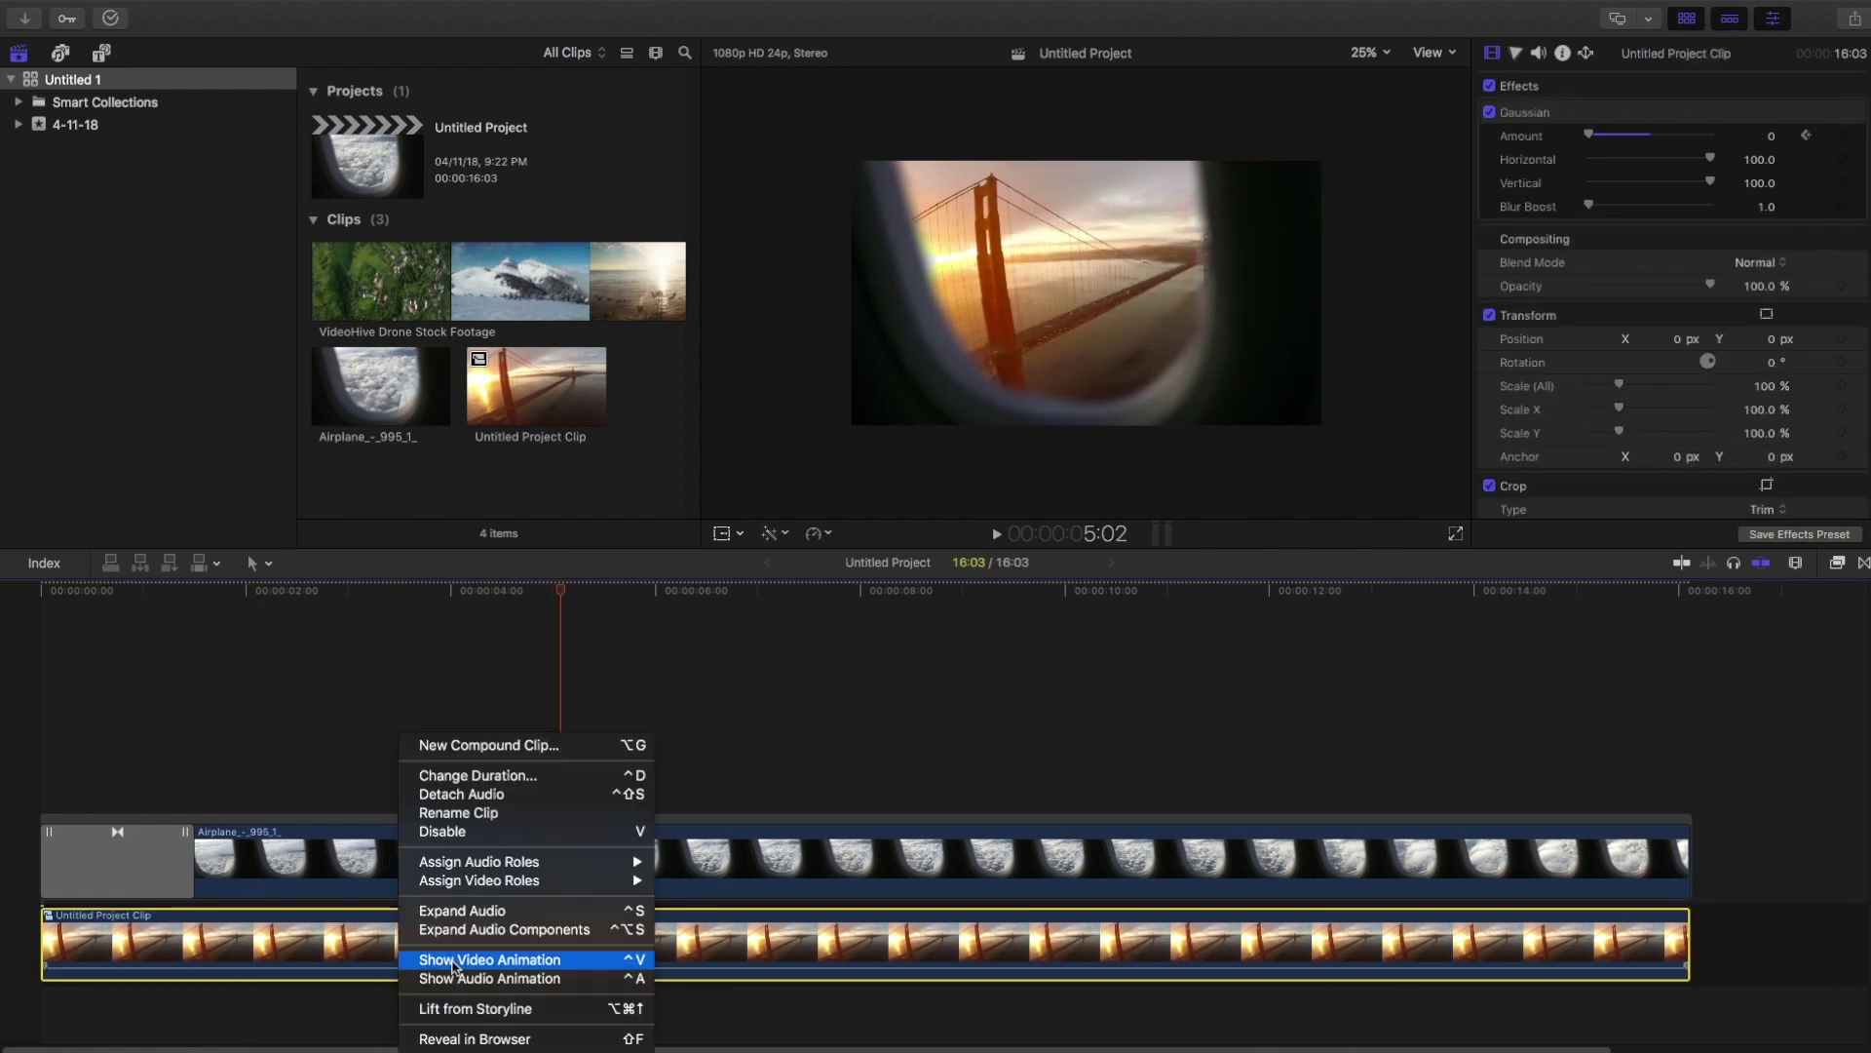
{"action": "key", "text": "Escape"}
{"action": "key", "text": "ctrl+v"}
{"action": "left_click_drag", "start_coordinate": [481, 776], "coordinate": [549, 777]}
{"action": "left_click_drag", "start_coordinate": [437, 777], "coordinate": [481, 777]}
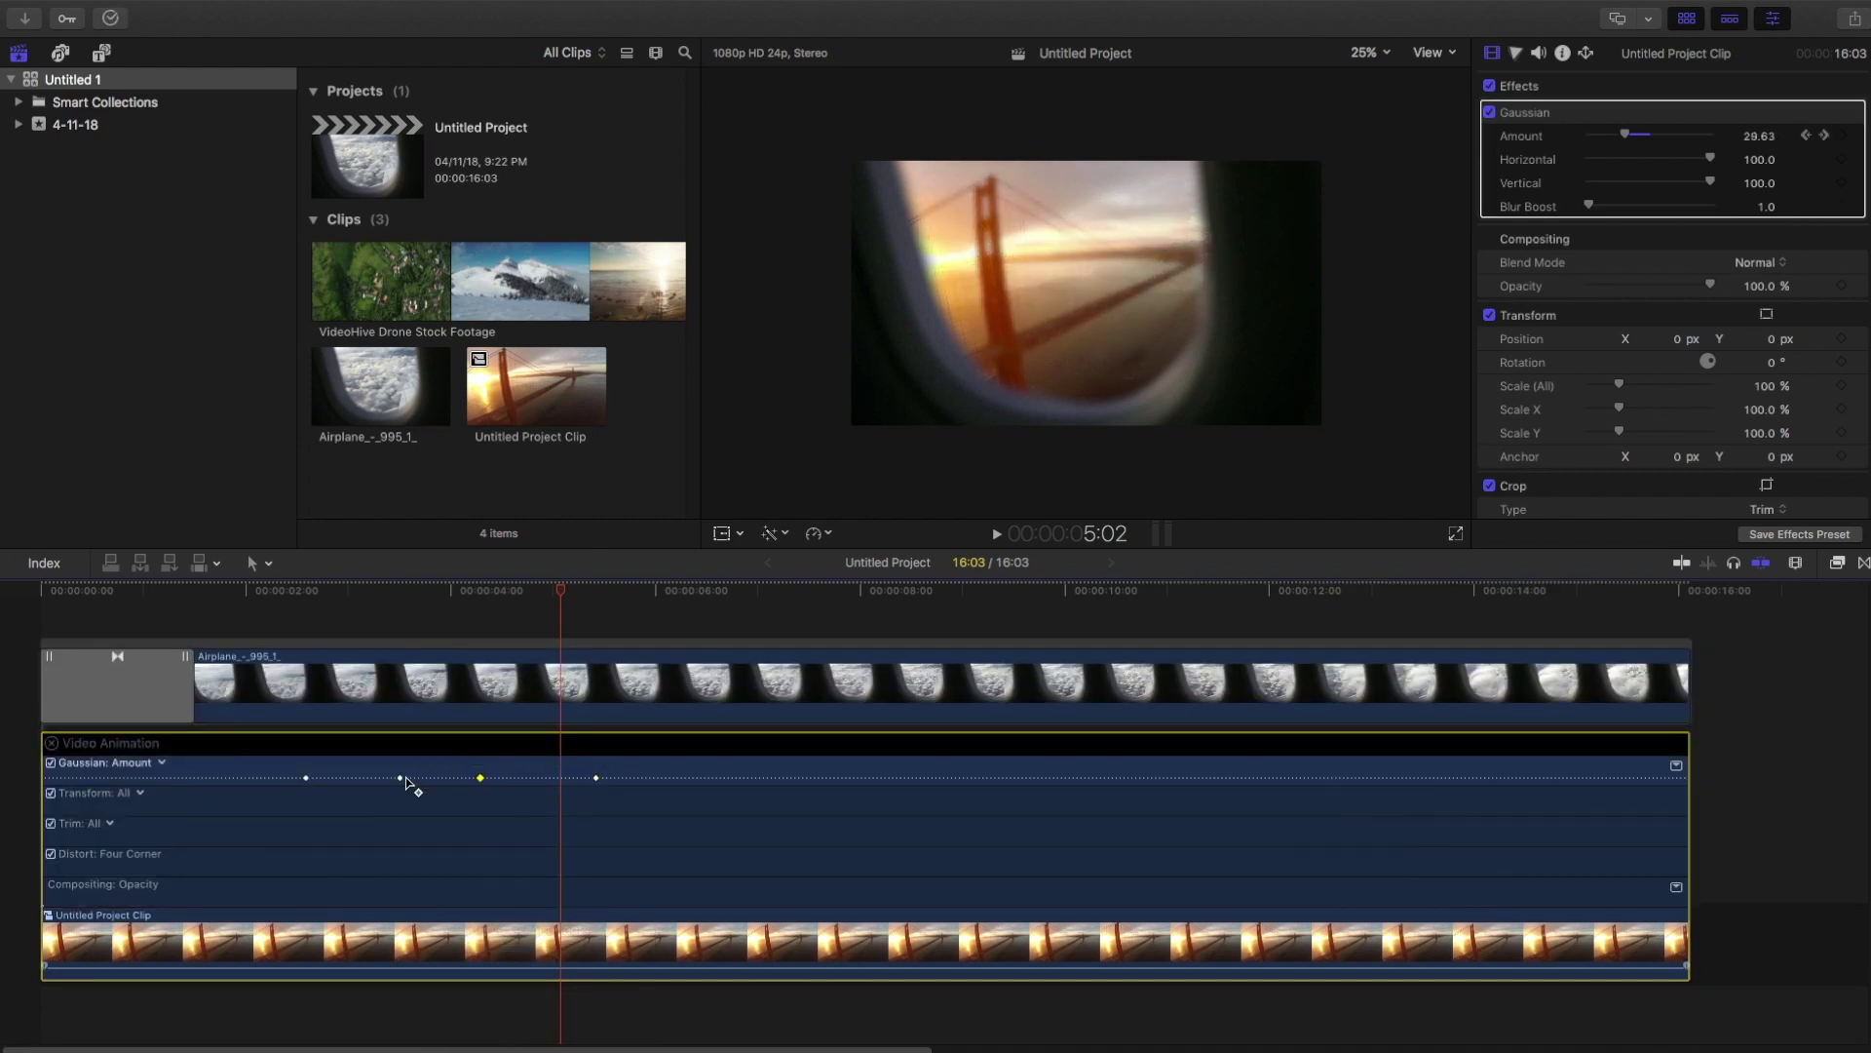
Play back the timeline from about the 2-second mark with the respaced blur keyframes
{"action": "left_click", "coordinate": [245, 593]}
{"action": "key", "text": "space"}
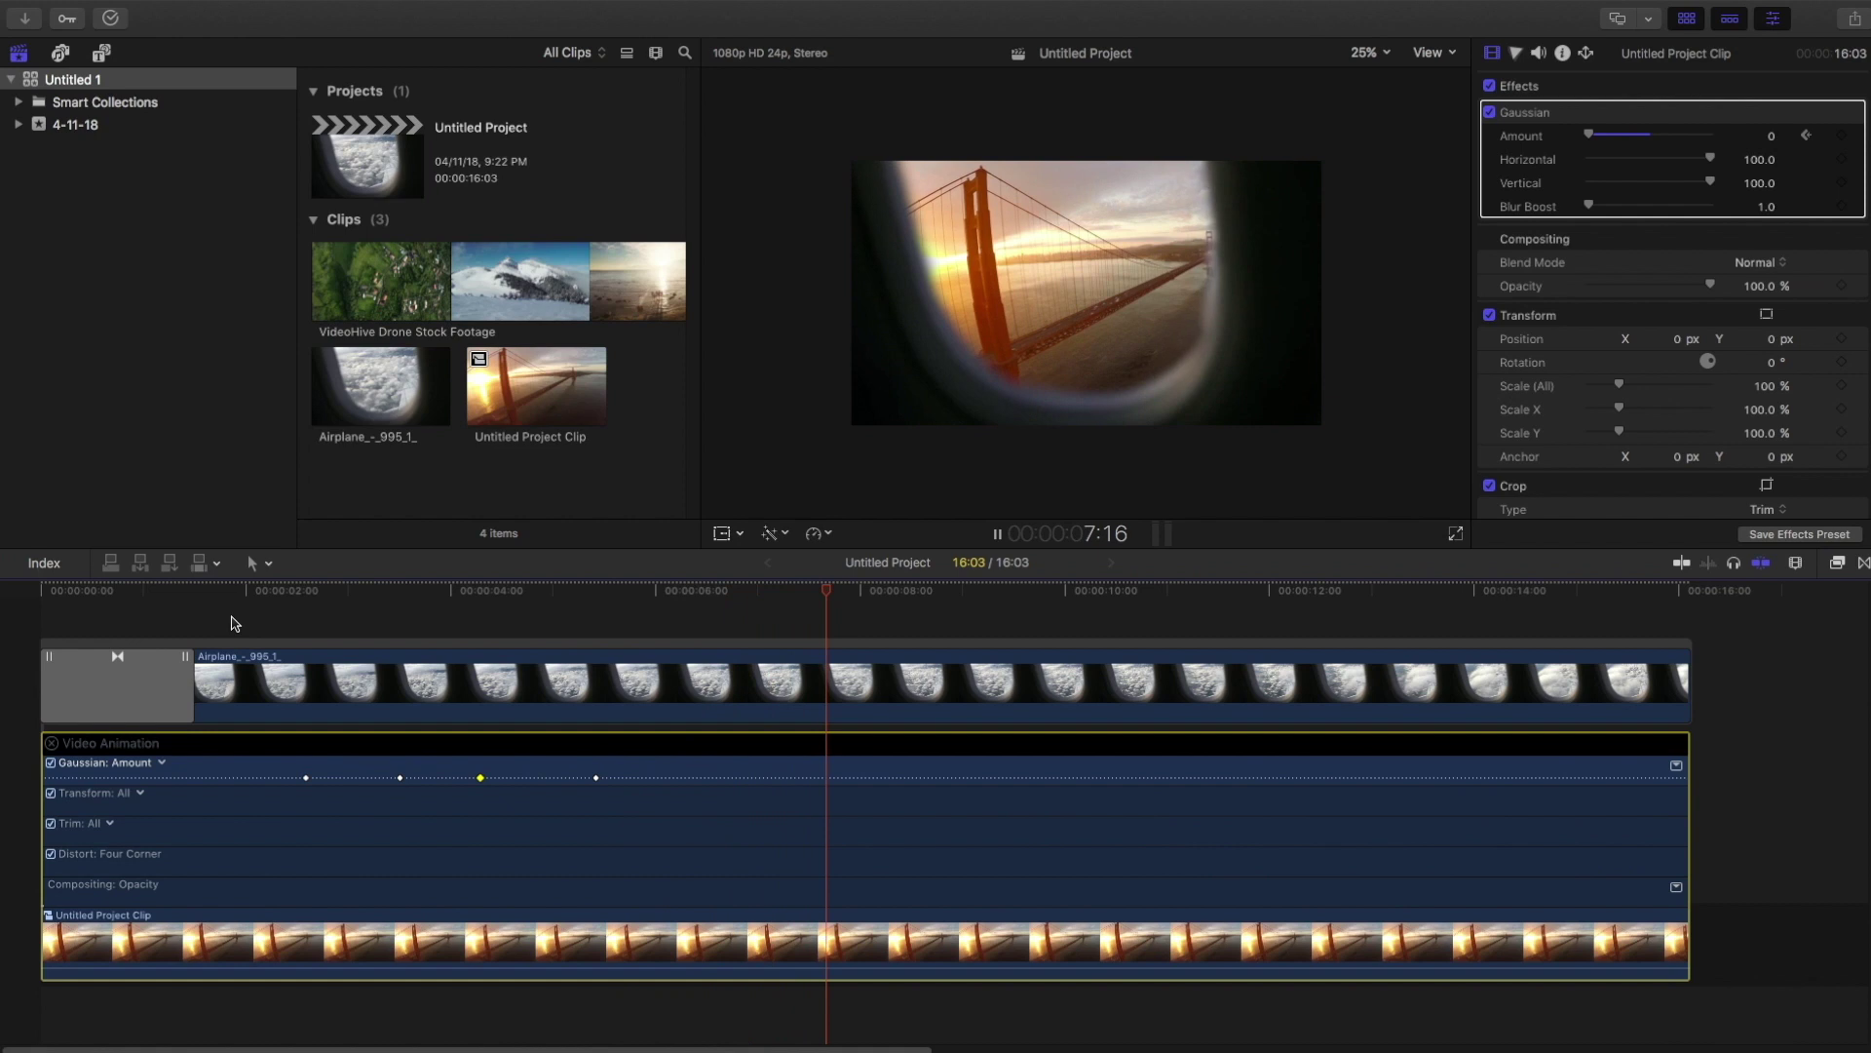
{"action": "key", "text": "space"}
Hide the video animation and adjust the airplane clip's draw mask control points along the window's right edge and bottom curve at 7:13
{"action": "left_click", "coordinate": [234, 682]}
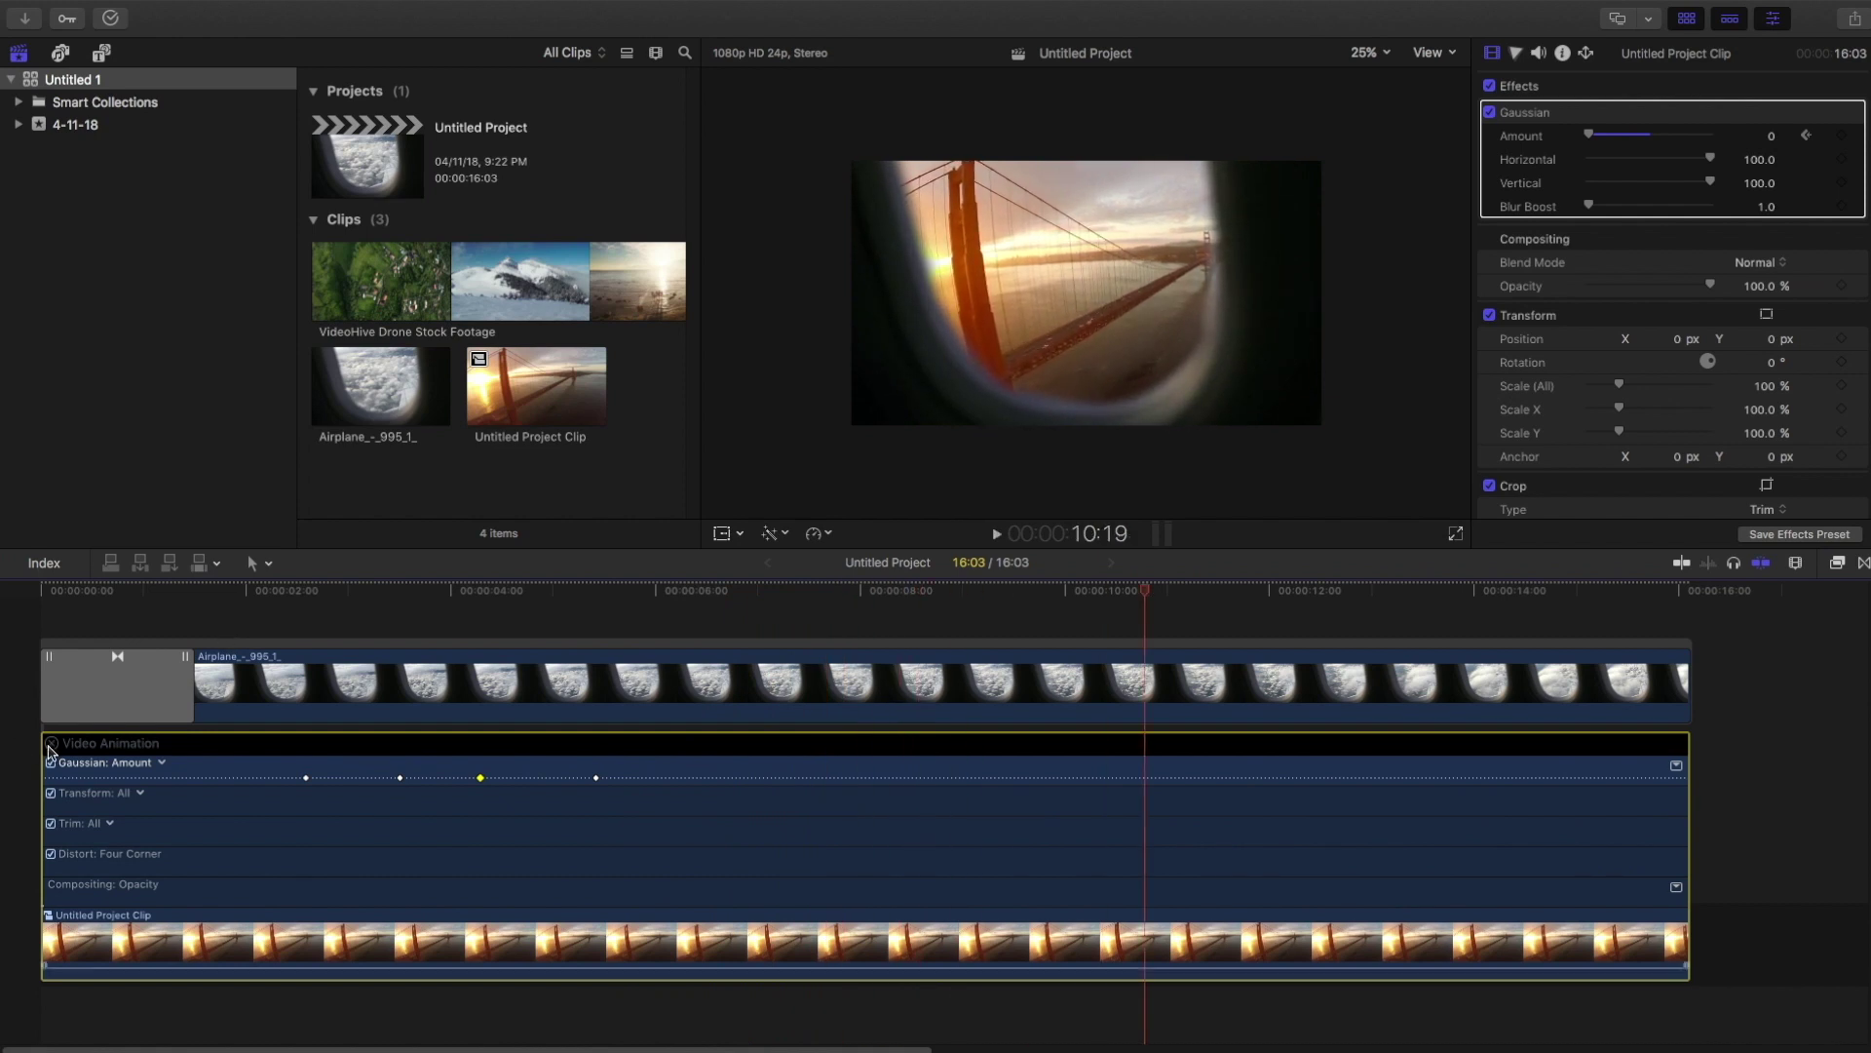
{"action": "left_click", "coordinate": [815, 619]}
{"action": "mouse_move", "coordinate": [815, 619]}
{"action": "left_mouse_down"}
{"action": "mouse_move", "coordinate": [752, 619]}
{"action": "mouse_move", "coordinate": [817, 617]}
{"action": "left_mouse_up"}
{"action": "left_click_drag", "start_coordinate": [1189, 231], "coordinate": [1198, 226]}
{"action": "left_click_drag", "start_coordinate": [1193, 331], "coordinate": [1131, 394]}
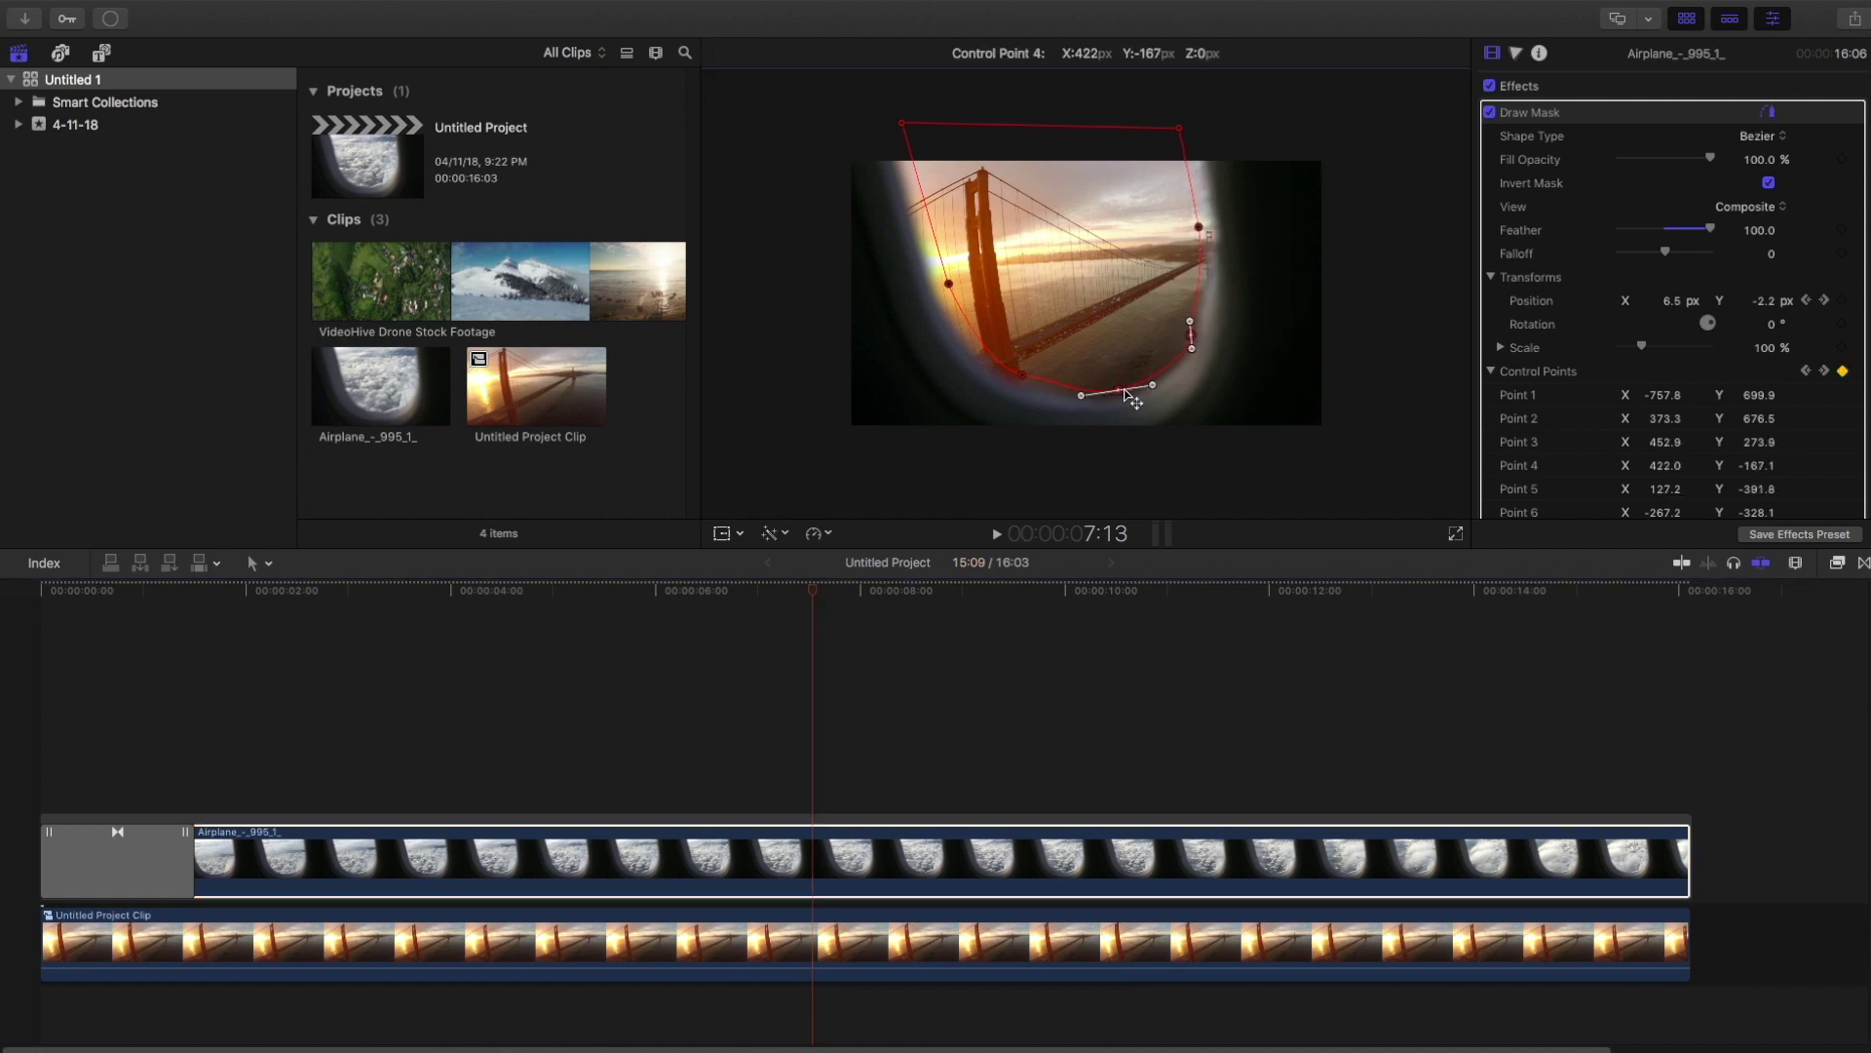
{"action": "left_click", "coordinate": [817, 611]}
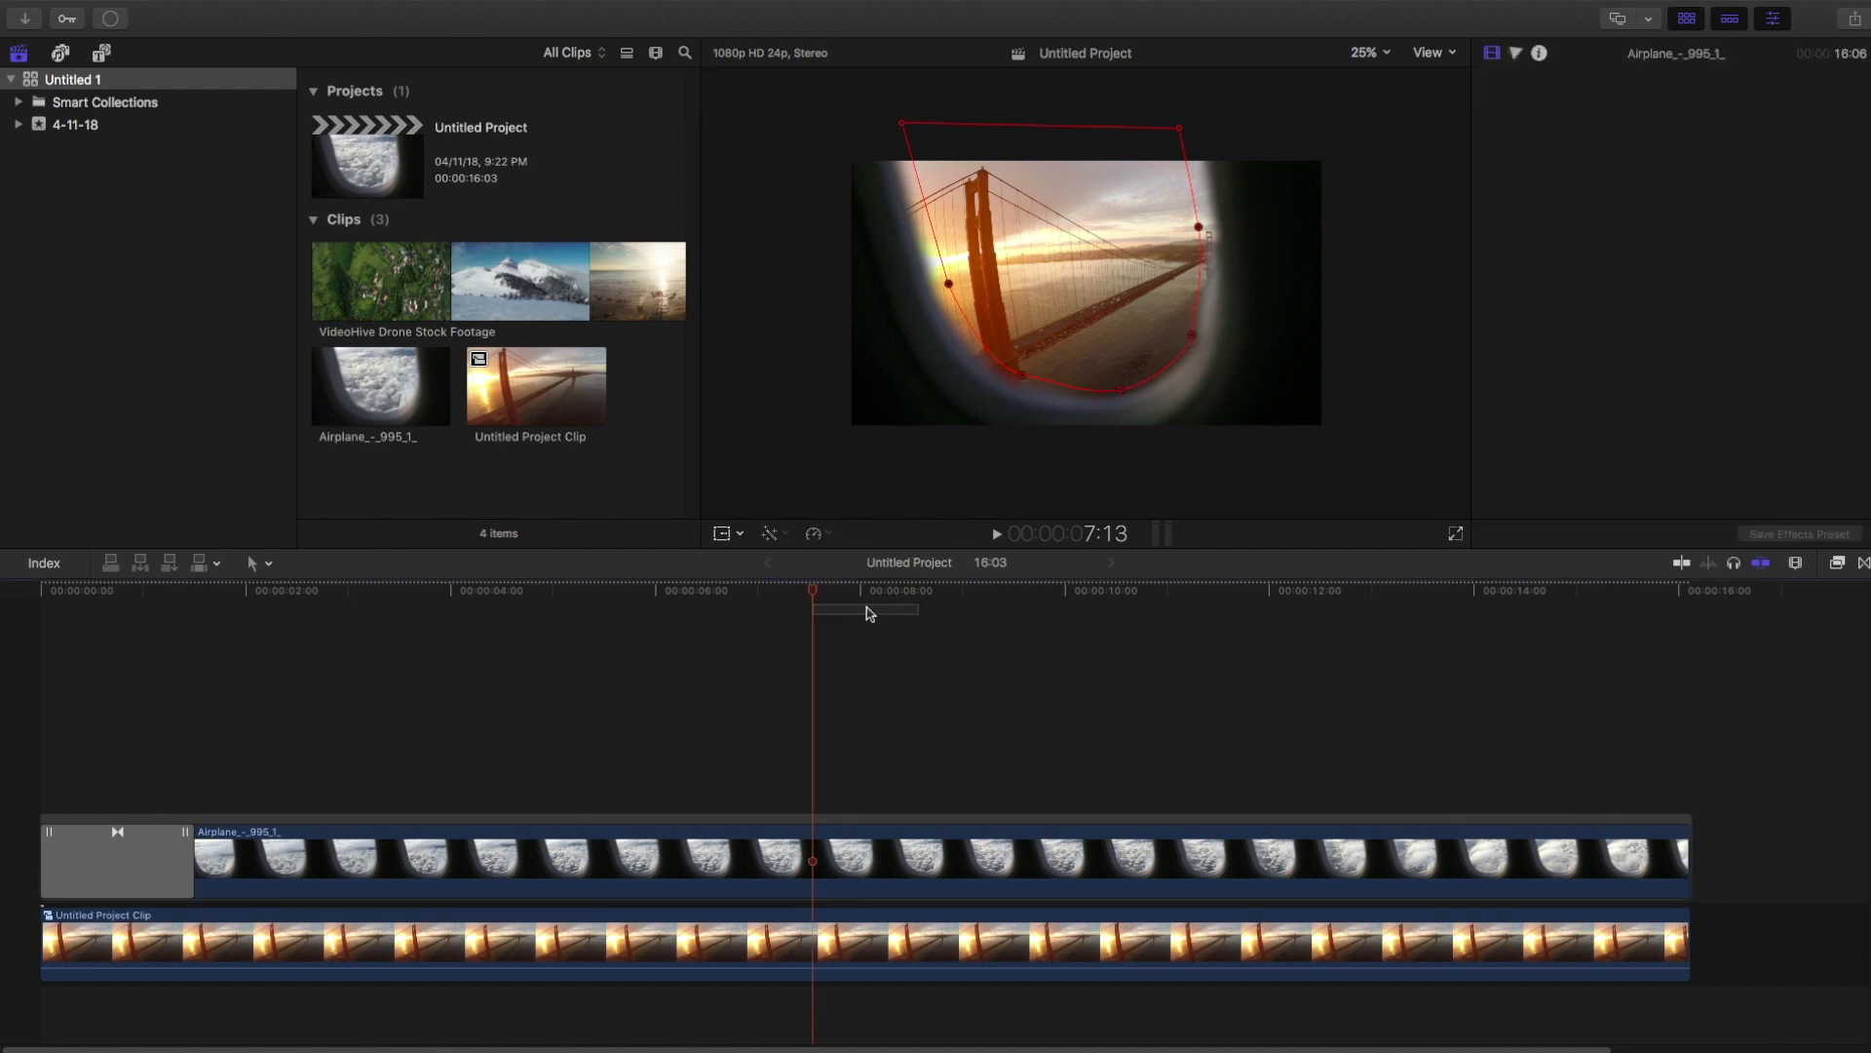
{"action": "left_click_drag", "start_coordinate": [831, 596], "coordinate": [898, 600]}
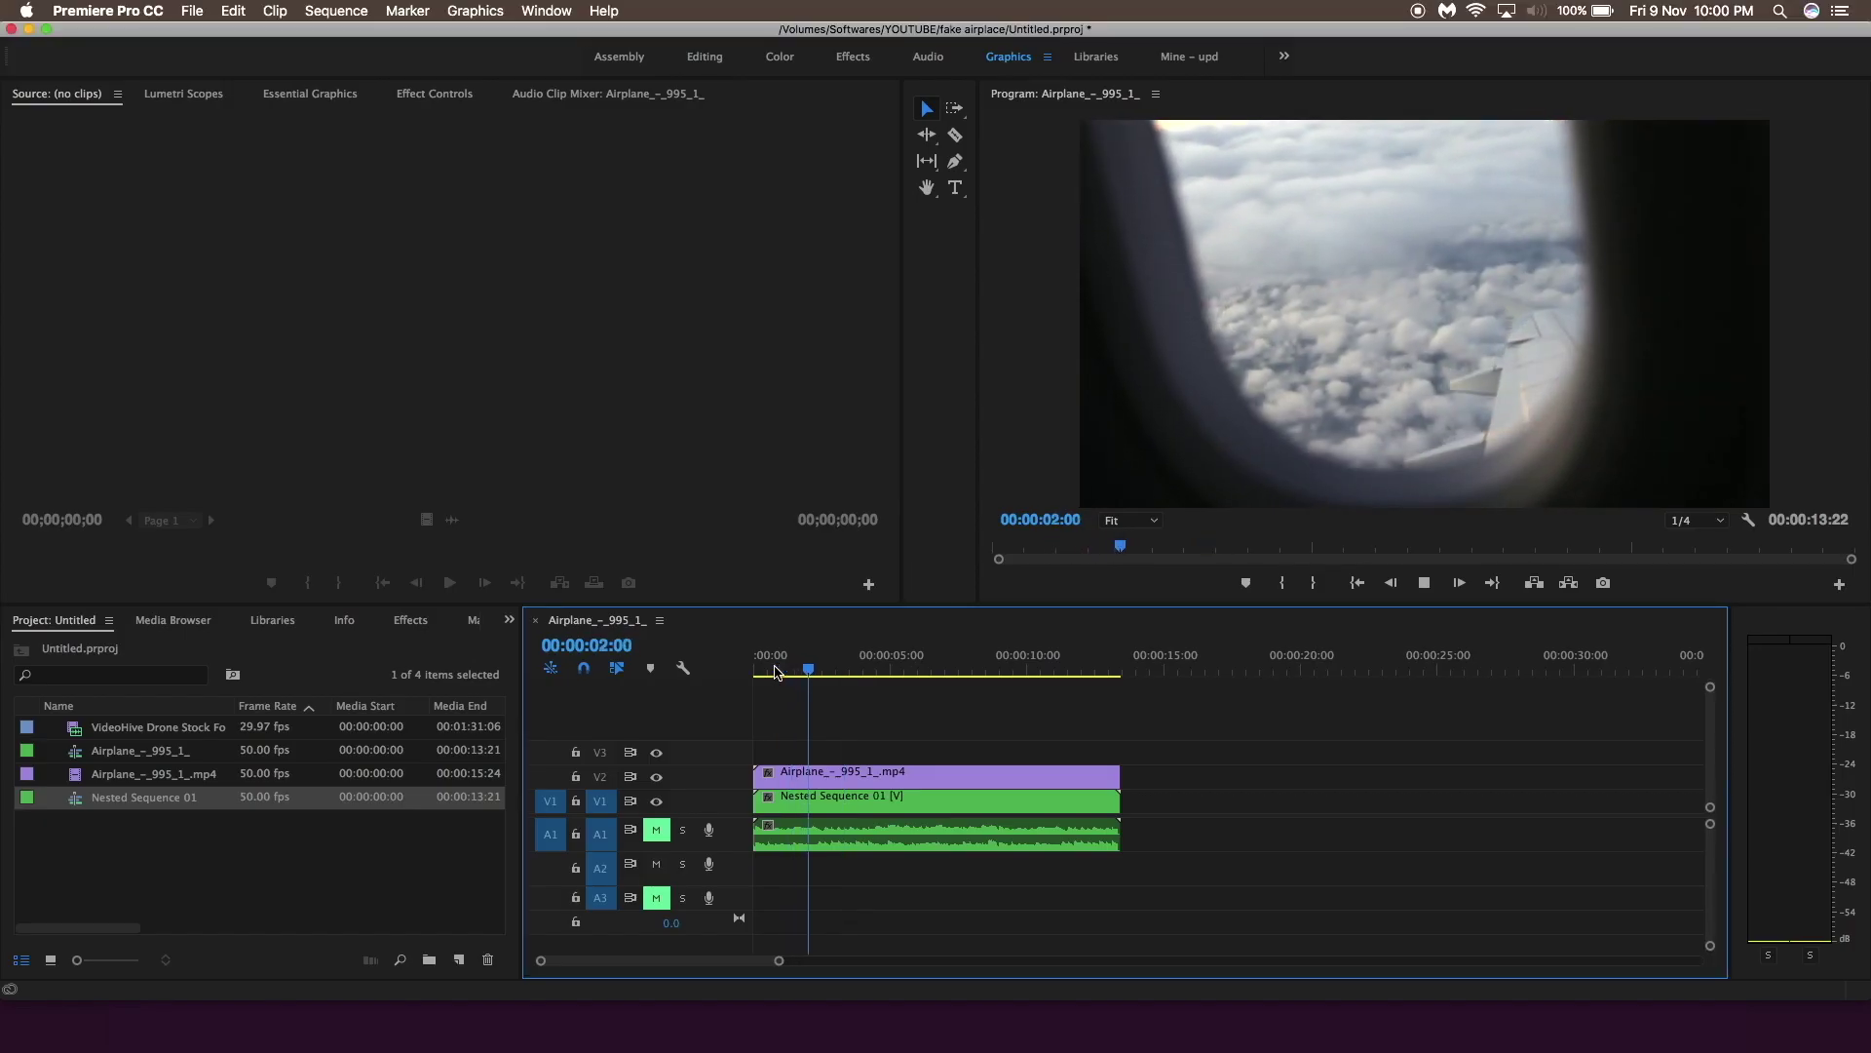
Switch to Premiere Pro, temporarily hide track V2, and play back the bridge footage in the nested sequence
{"action": "key", "text": "space"}
{"action": "key", "text": "equal"}
{"action": "left_click", "coordinate": [656, 777]}
{"action": "left_click", "coordinate": [926, 672]}
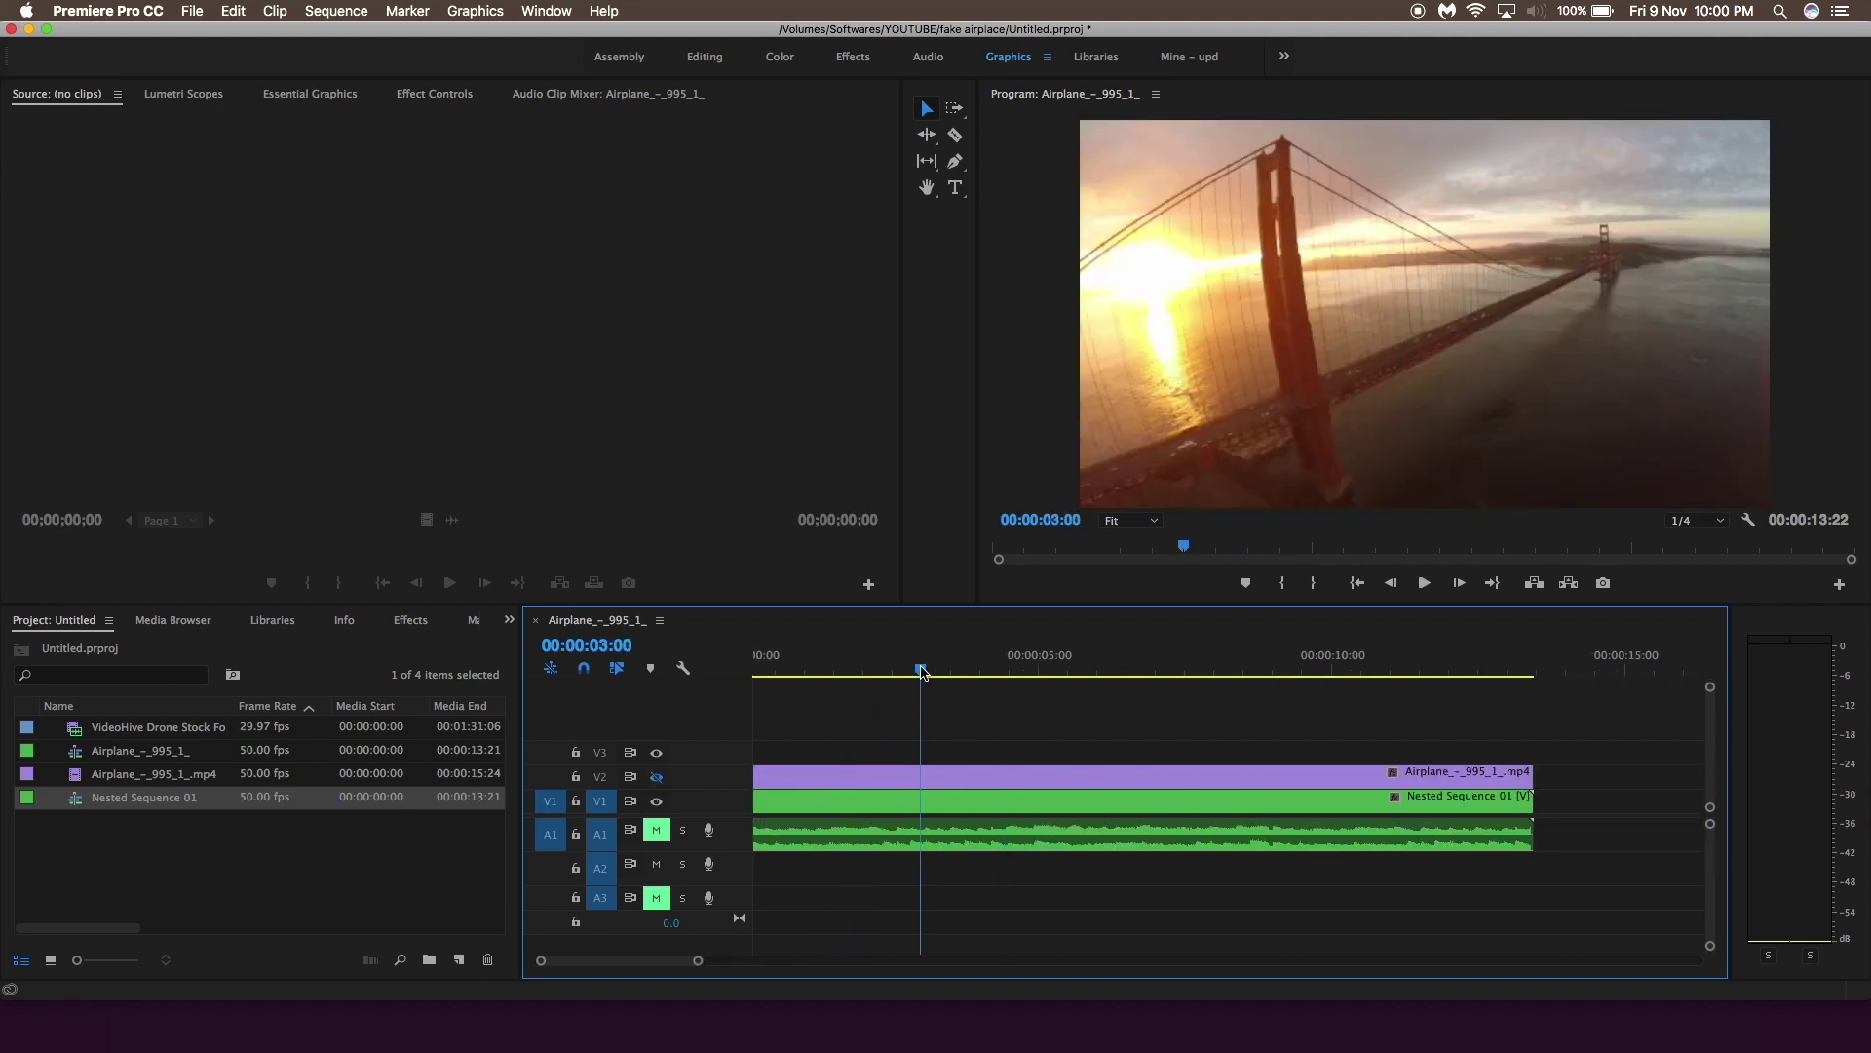
{"action": "key", "text": "space"}
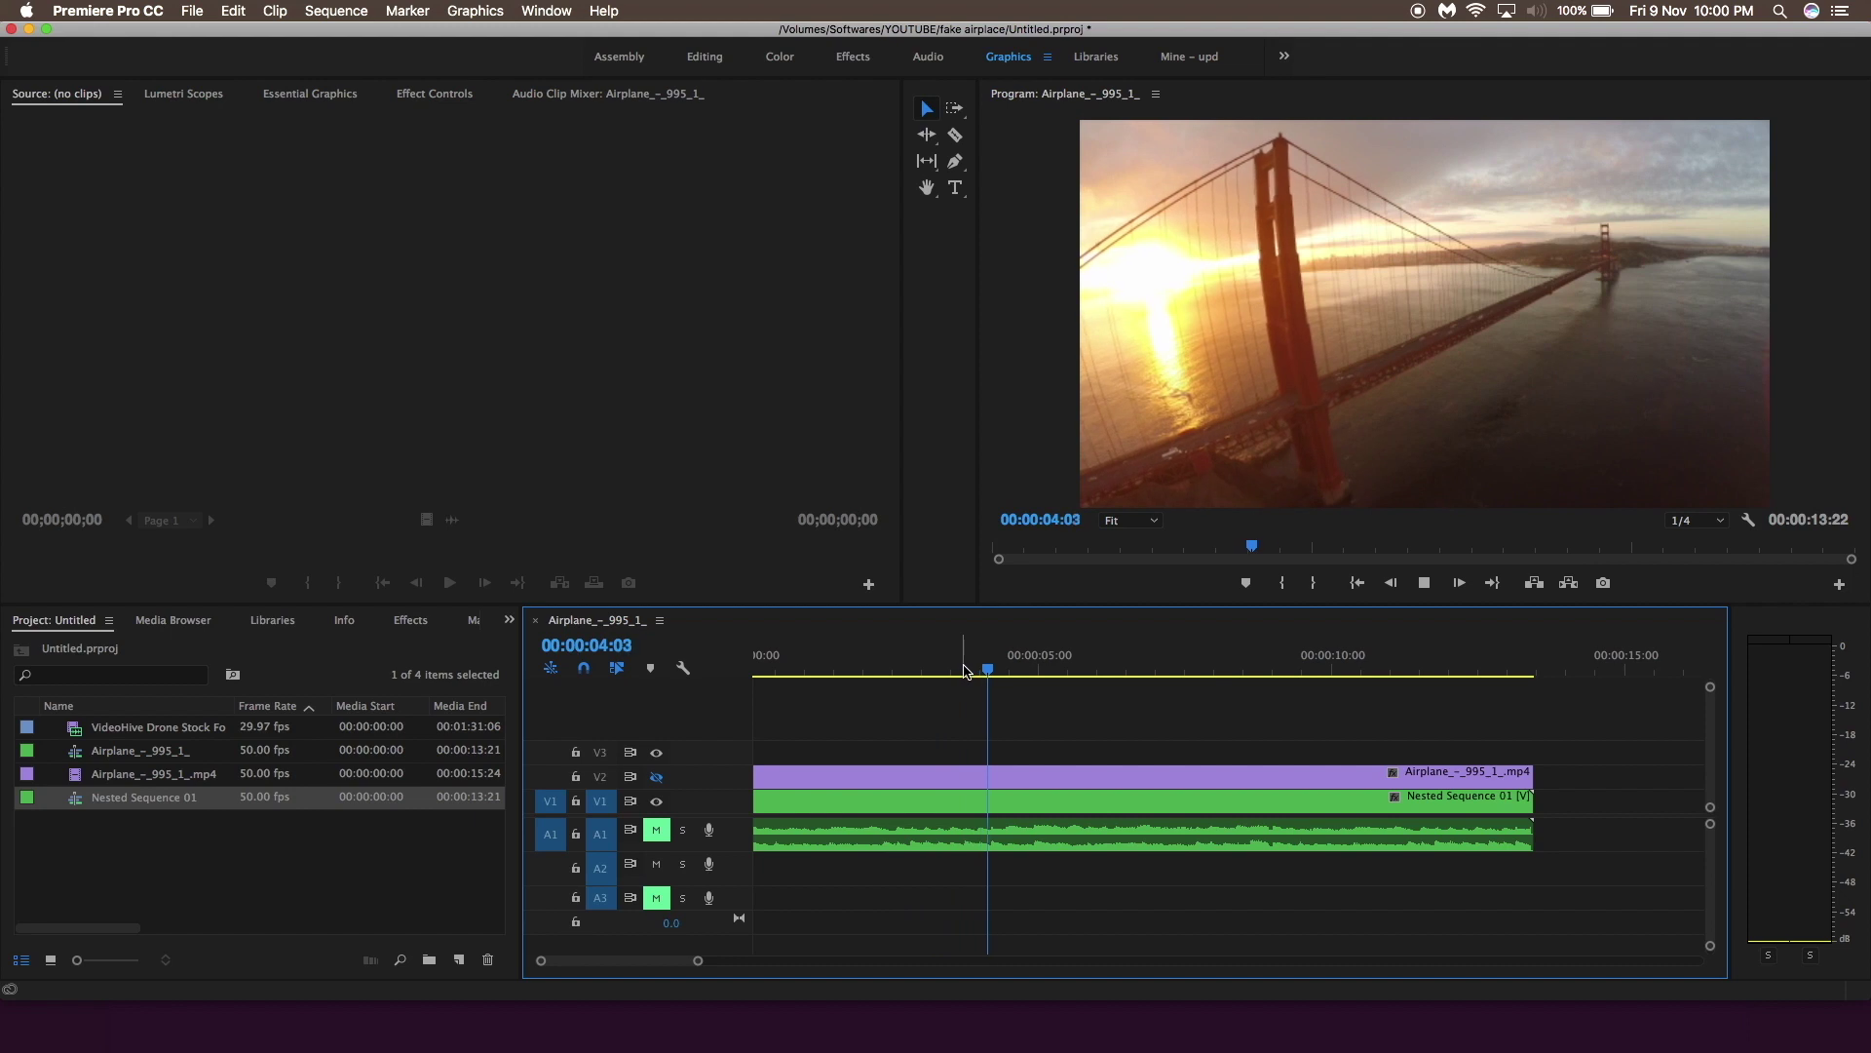
{"action": "left_click", "coordinate": [656, 777]}
Split the airplane clip on V2 with the Razor tool at about 00:00:01:07
{"action": "left_click_drag", "start_coordinate": [807, 673], "coordinate": [819, 673]}
{"action": "key", "text": "c"}
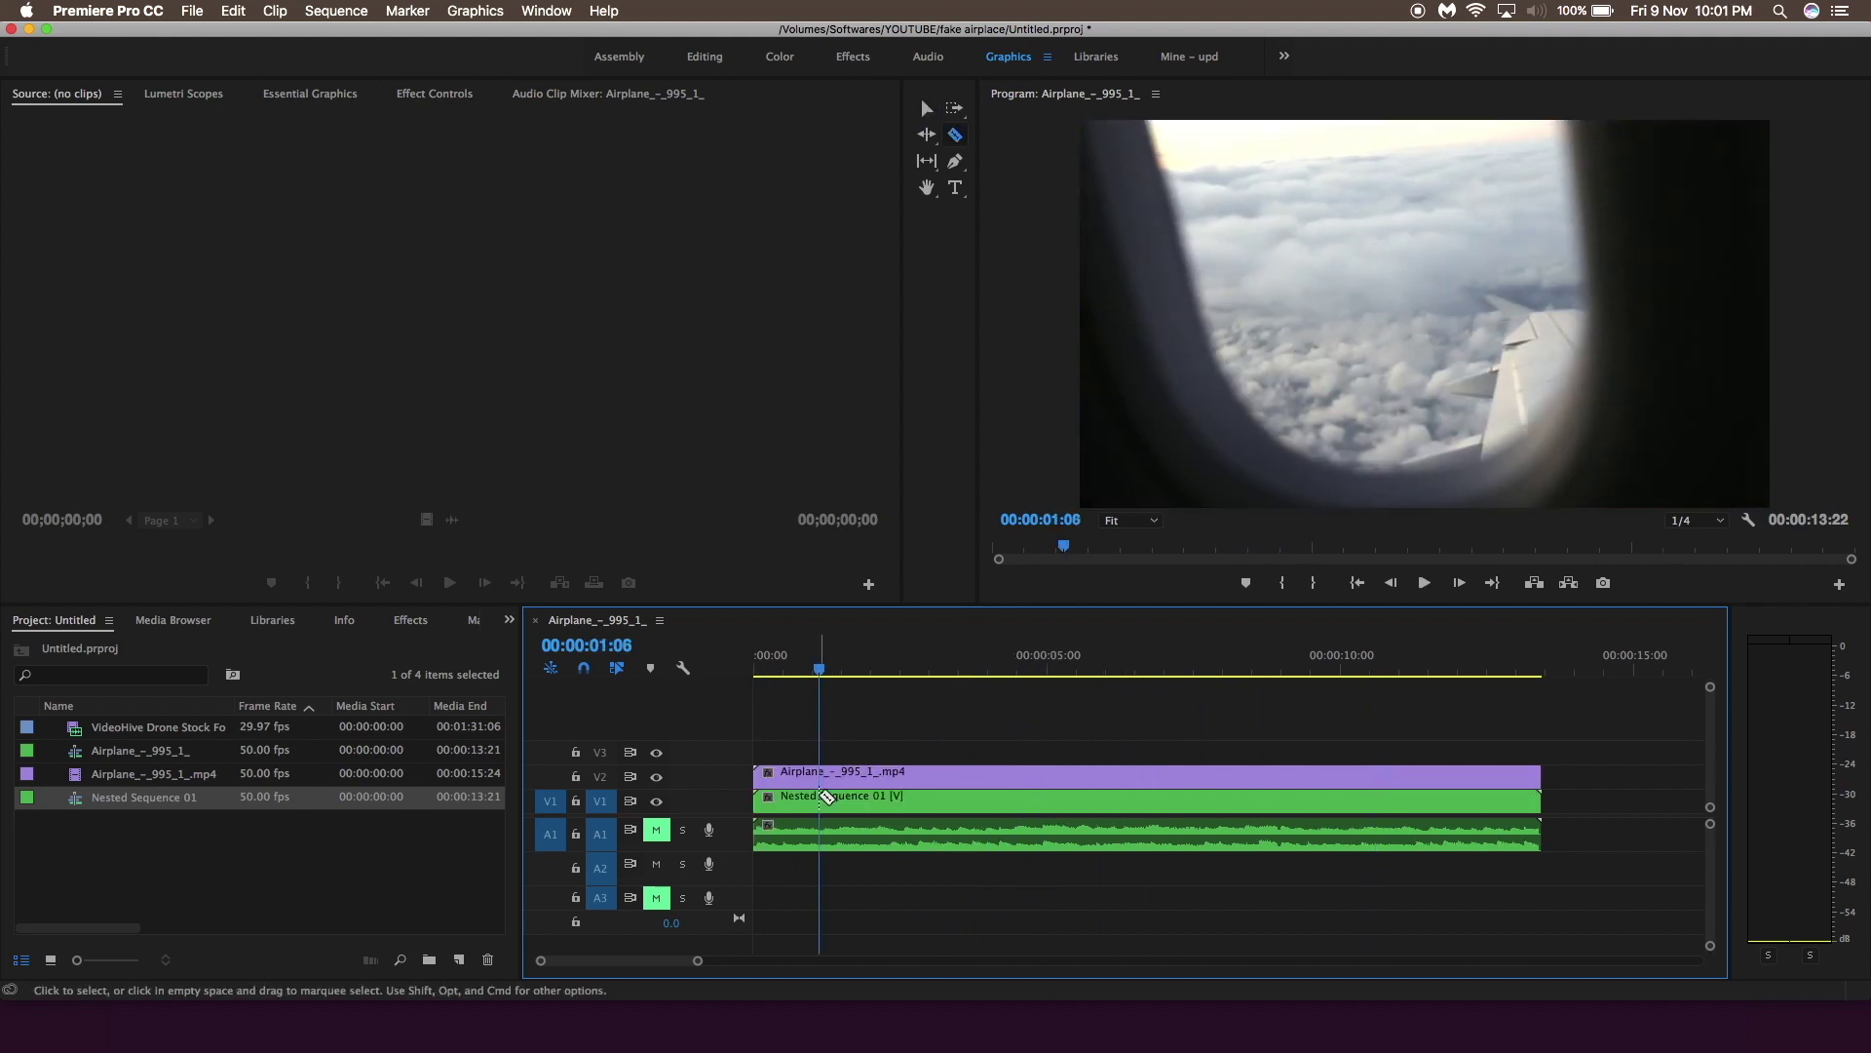
{"action": "left_click", "coordinate": [829, 773]}
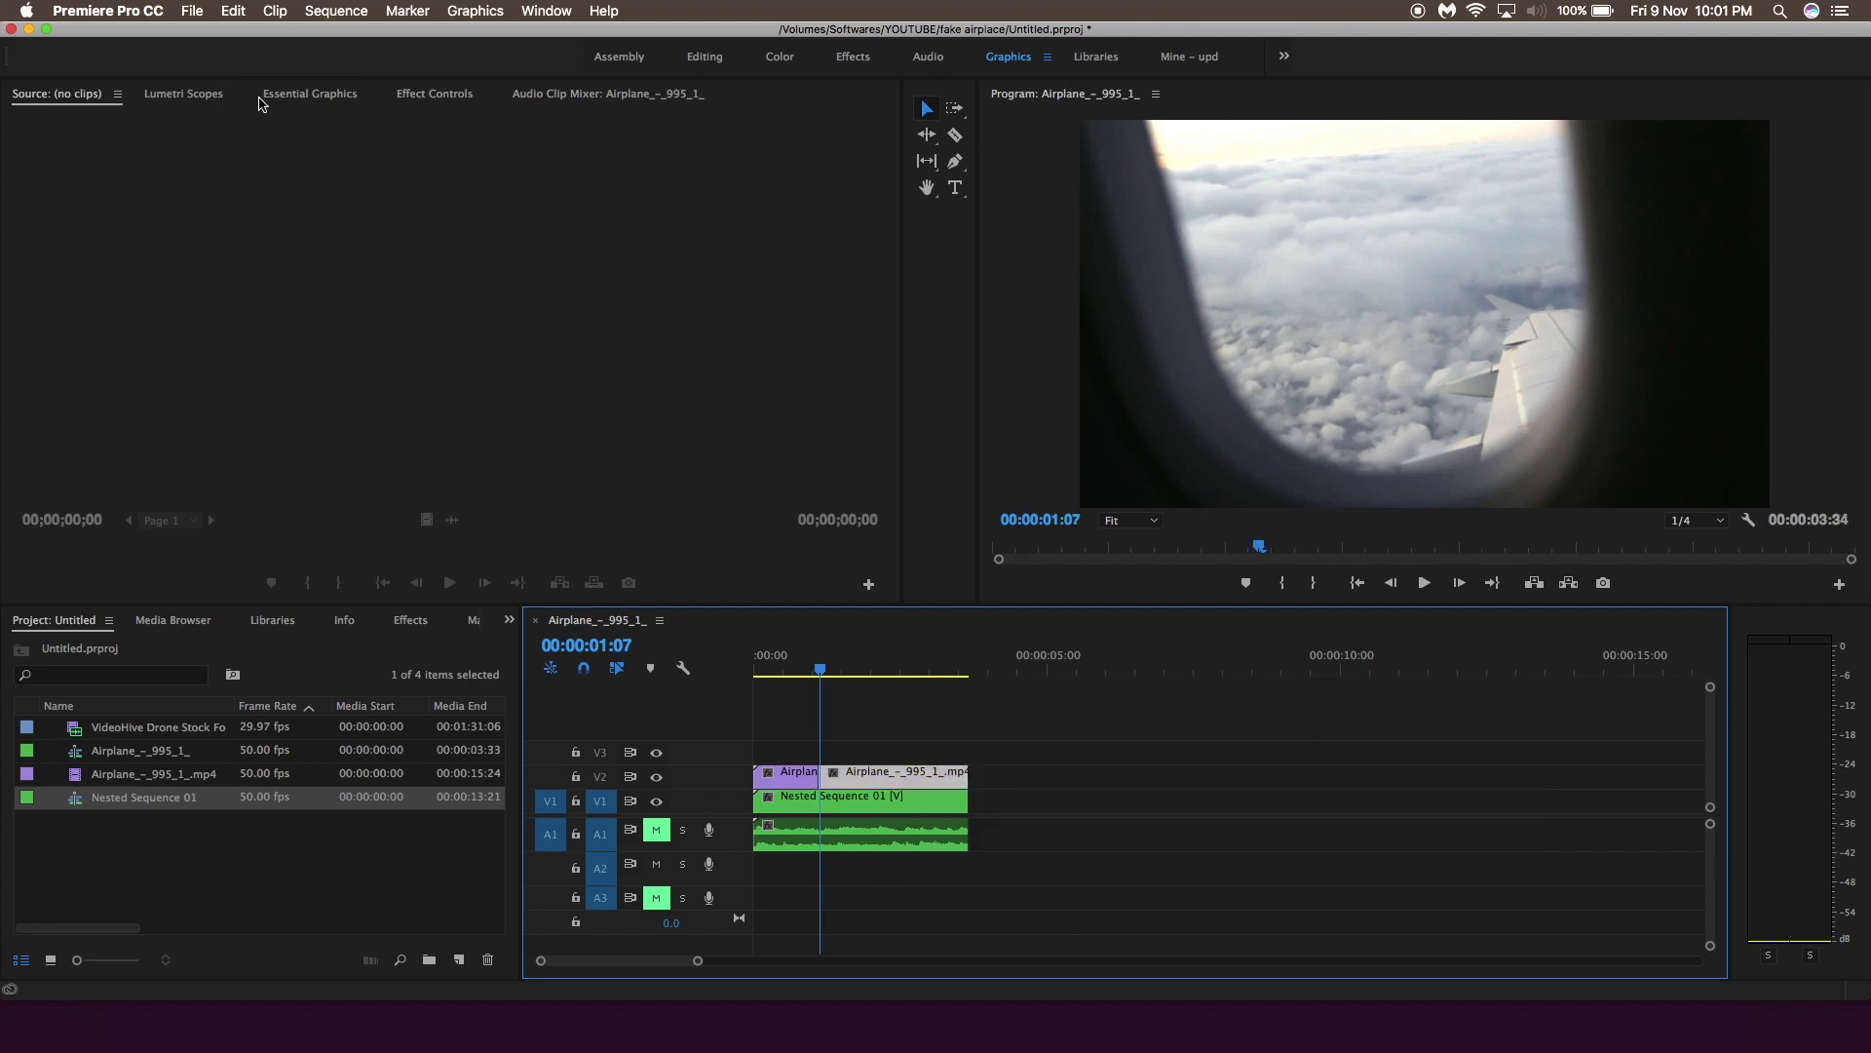
Draw a closed free-form opacity mask around the window opening on the second airplane clip, with the preview at 25%
{"action": "left_click", "coordinate": [424, 93]}
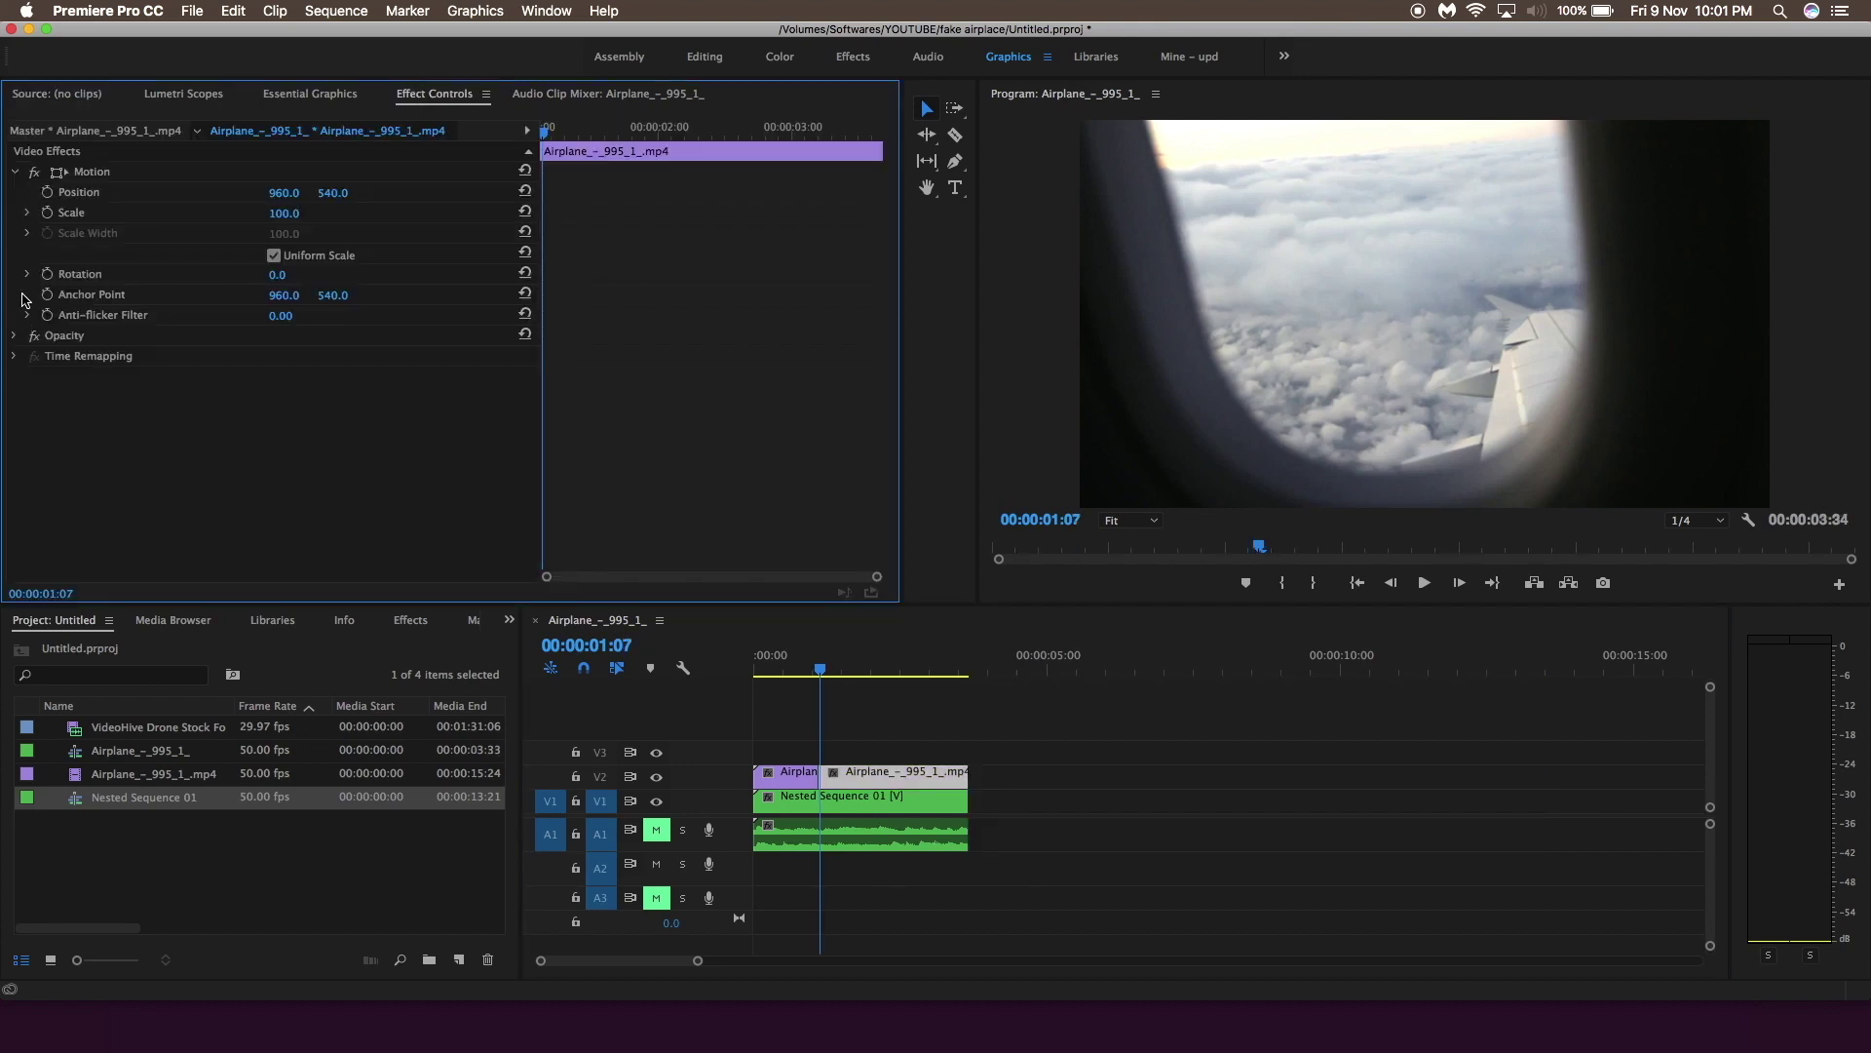
{"action": "left_click", "coordinate": [14, 336]}
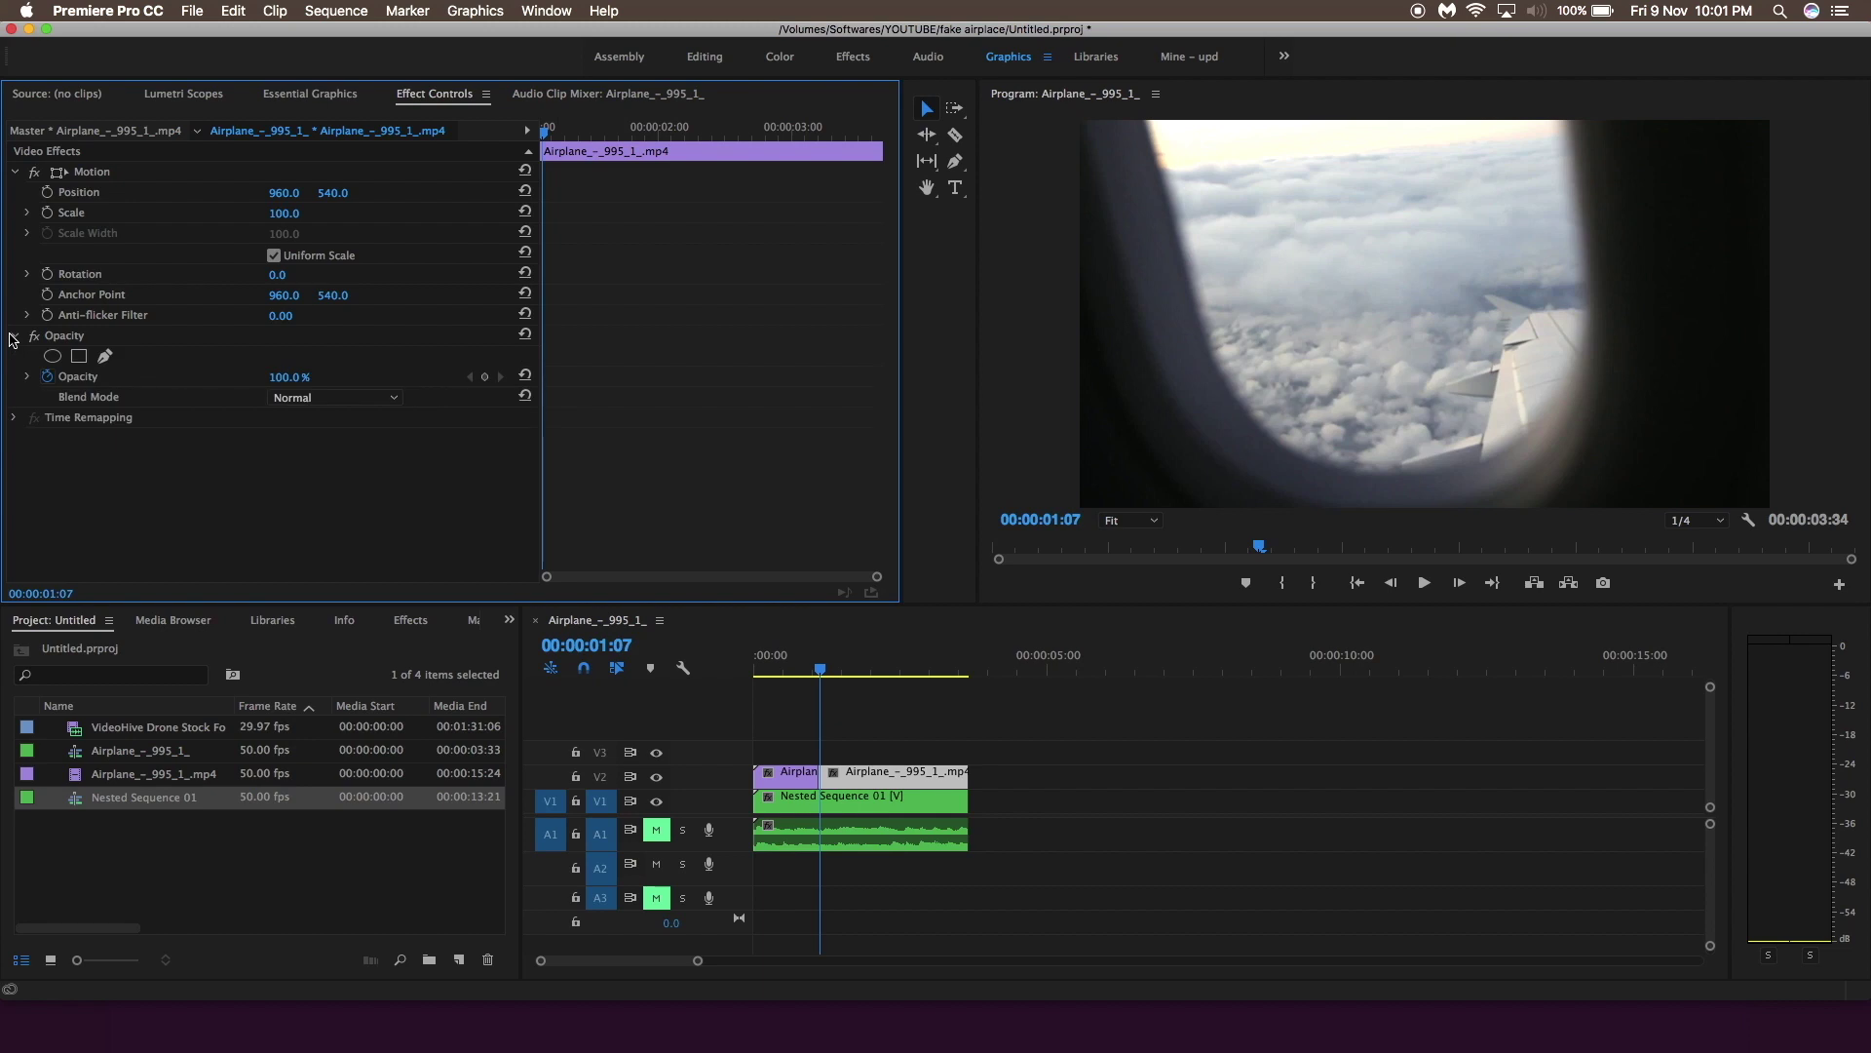
{"action": "left_click", "coordinate": [105, 357]}
{"action": "left_click", "coordinate": [1140, 521]}
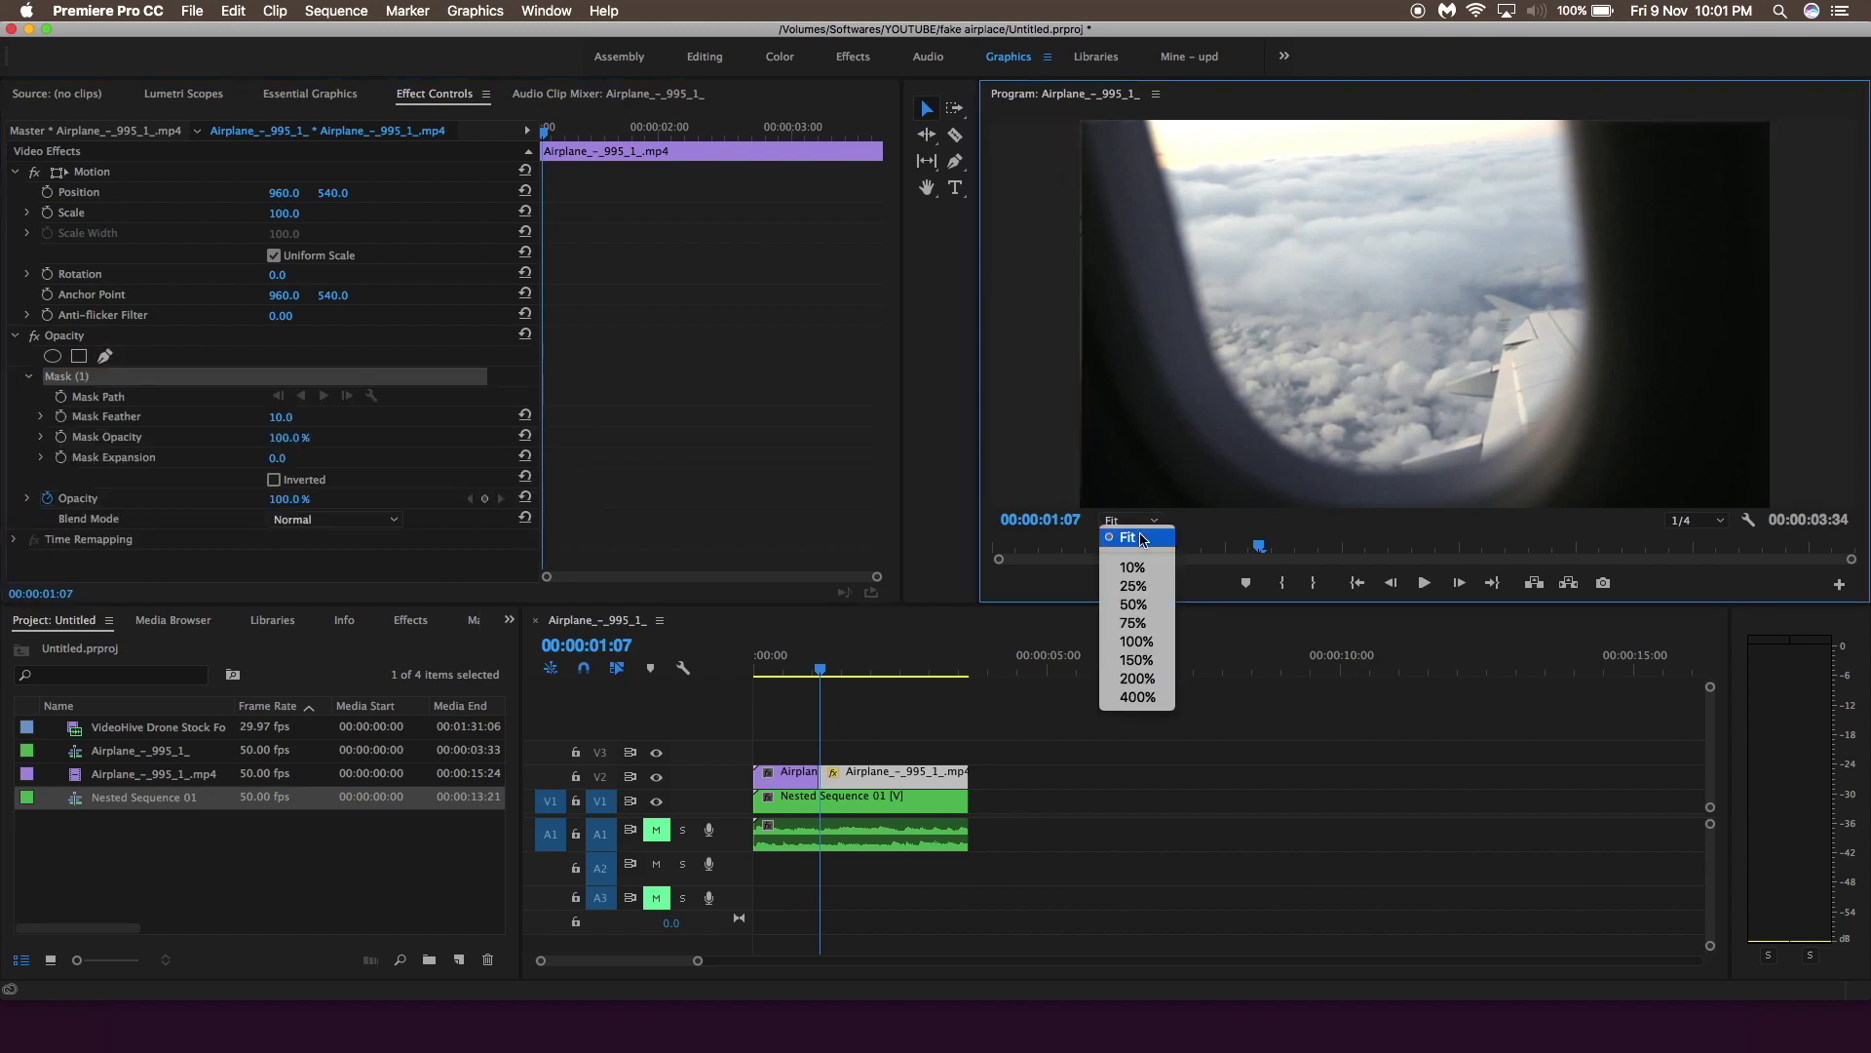
{"action": "left_click", "coordinate": [1133, 585]}
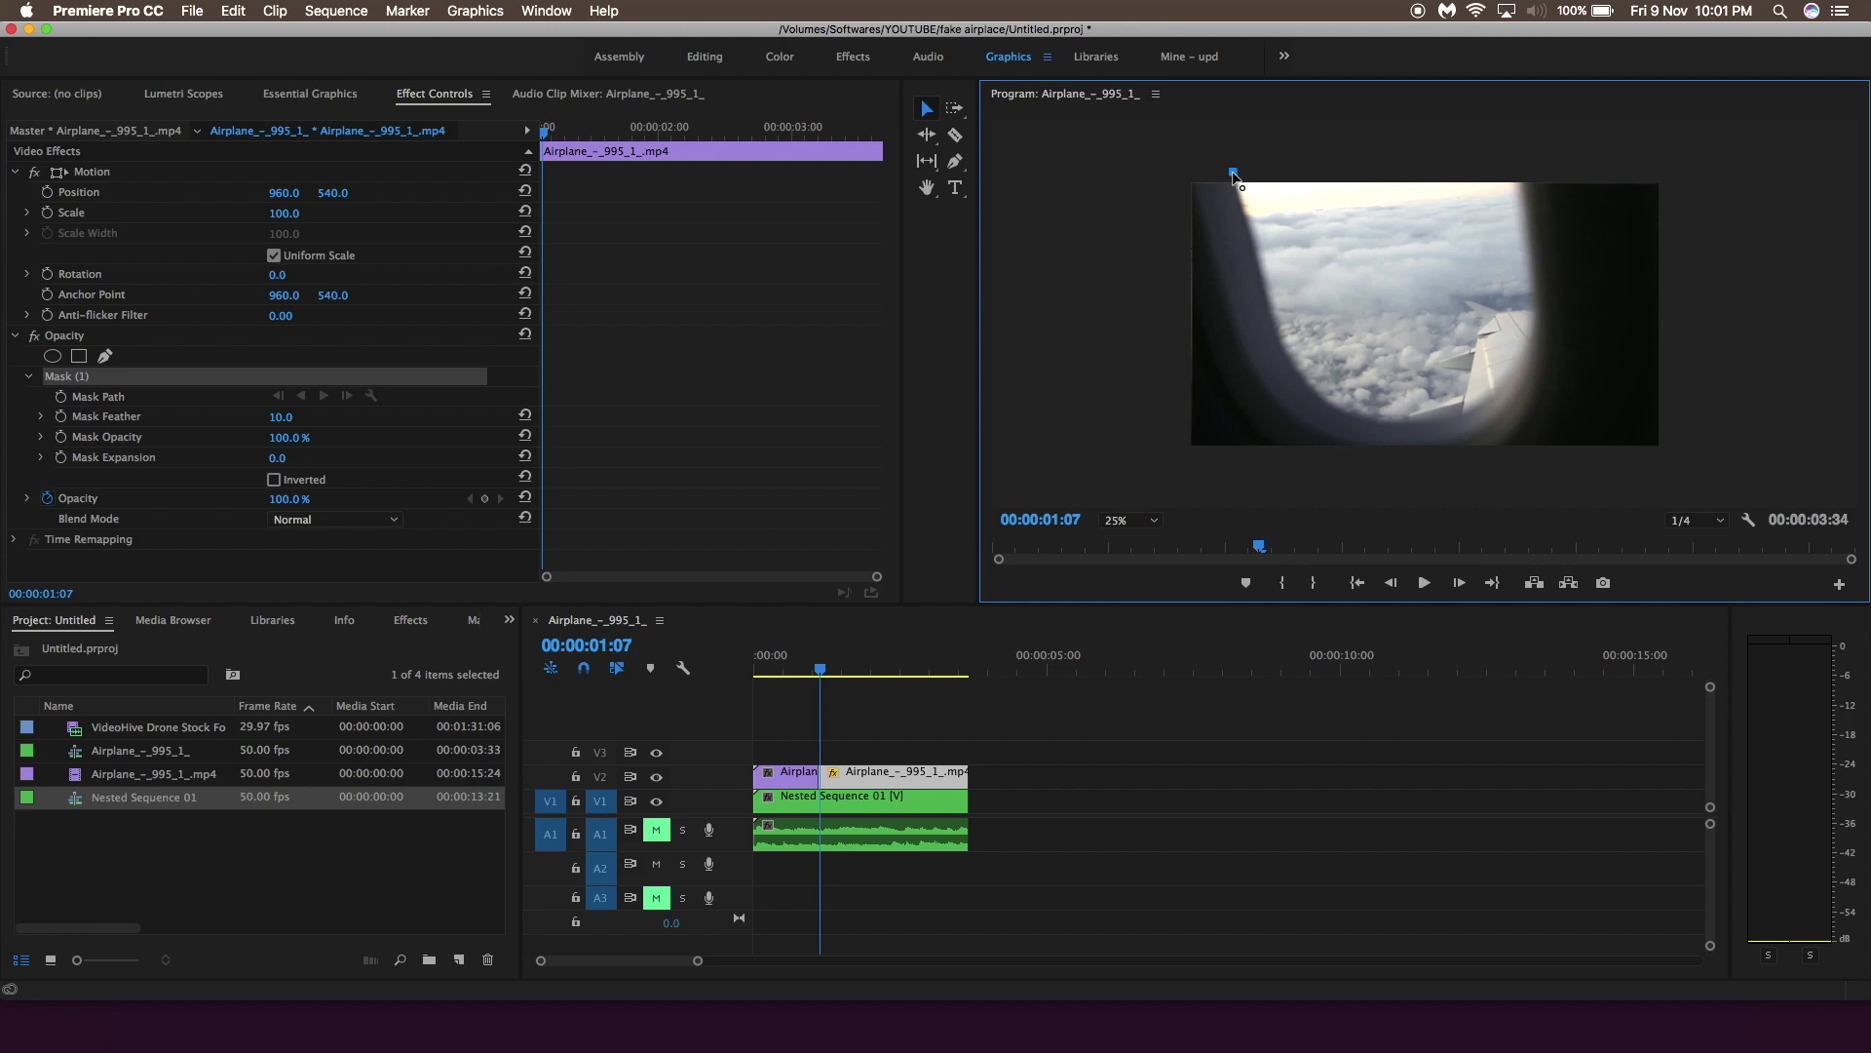
{"action": "left_click", "coordinate": [1281, 339]}
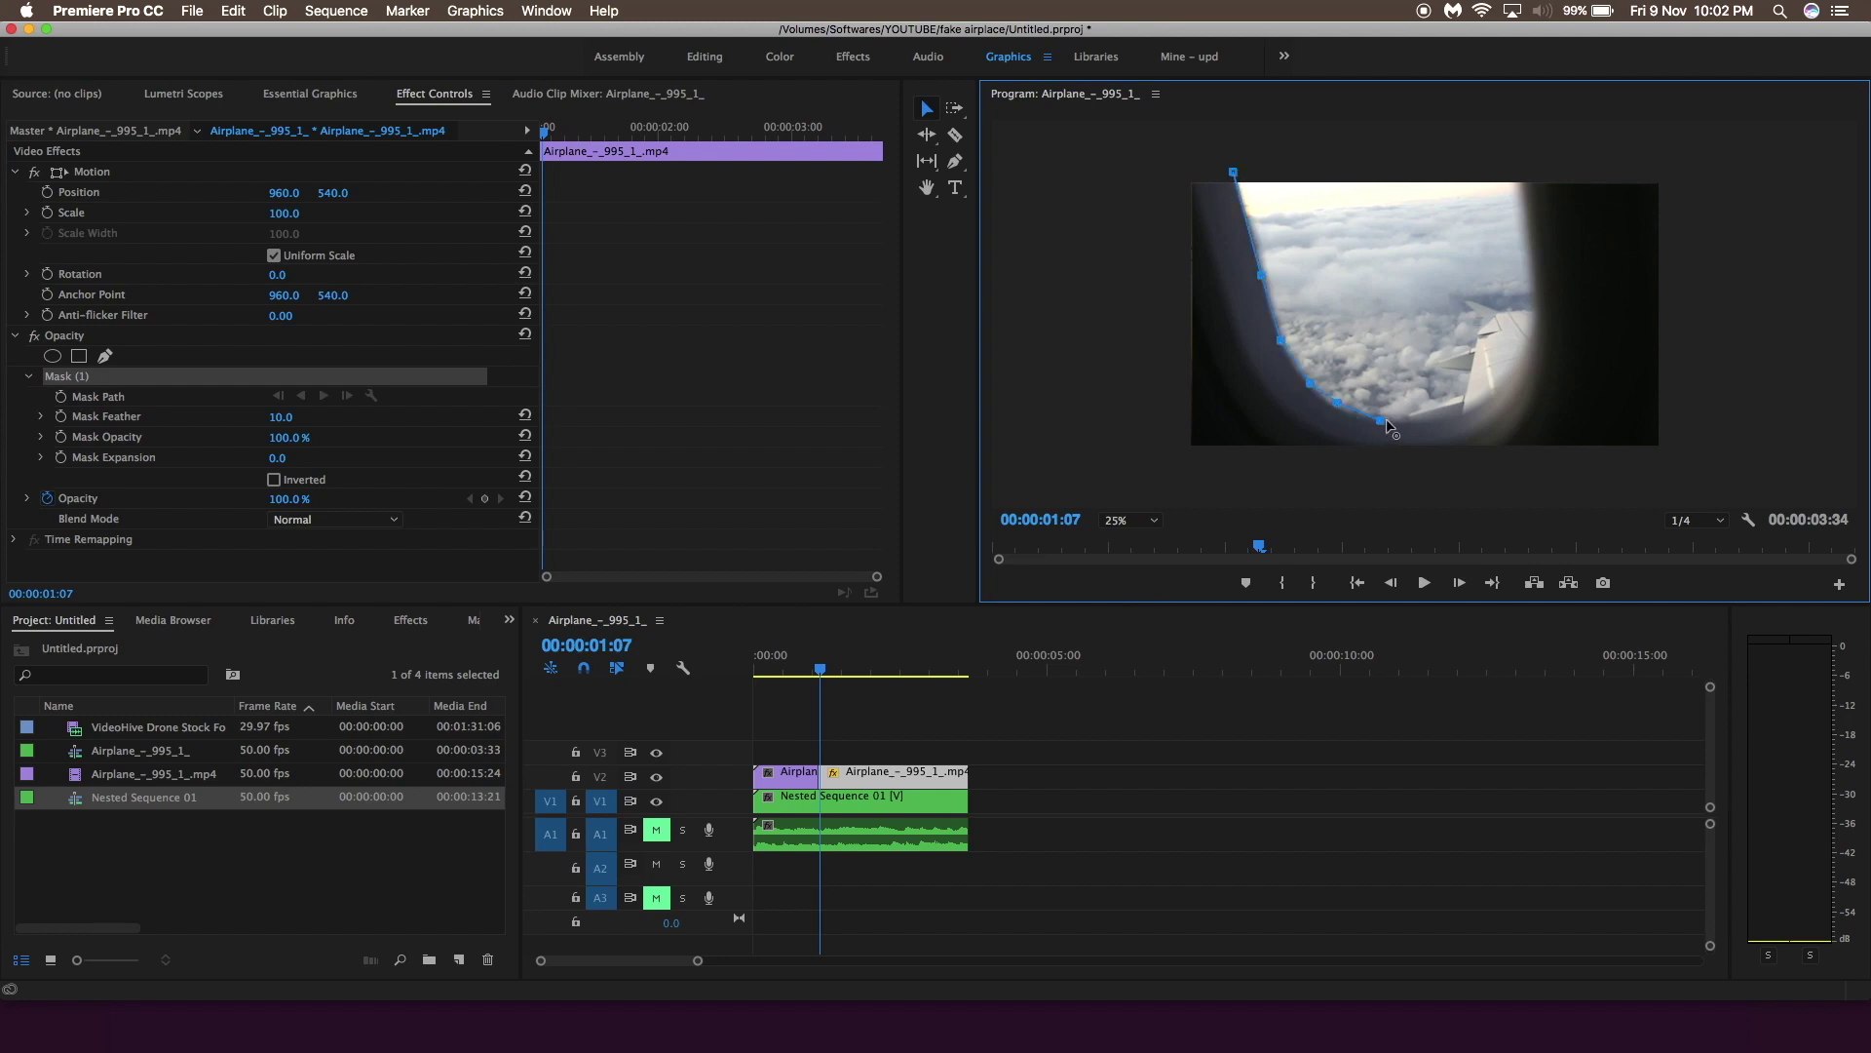
{"action": "left_click", "coordinate": [1505, 379]}
{"action": "left_click", "coordinate": [1244, 145]}
{"action": "left_click", "coordinate": [1234, 172]}
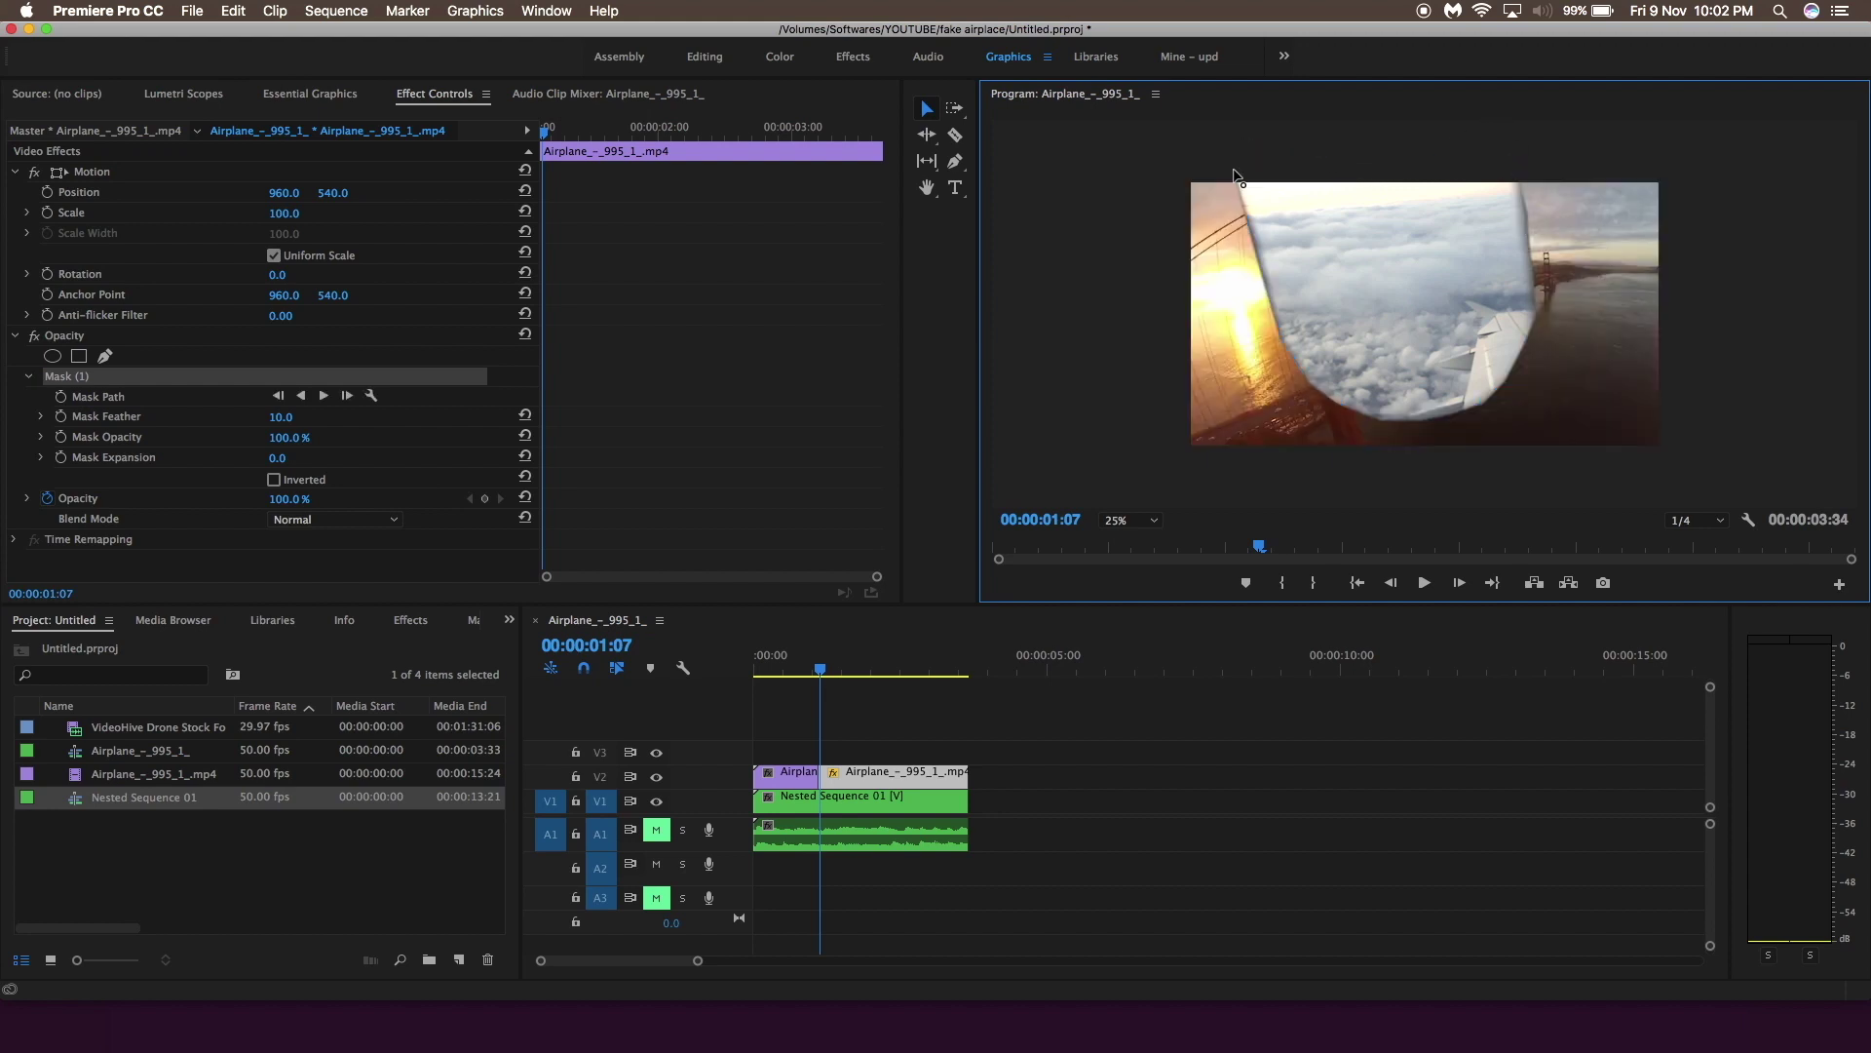
Invert the opacity mask, set its feather to 54, and shift it slightly down to fit the window
{"action": "left_click", "coordinate": [273, 478]}
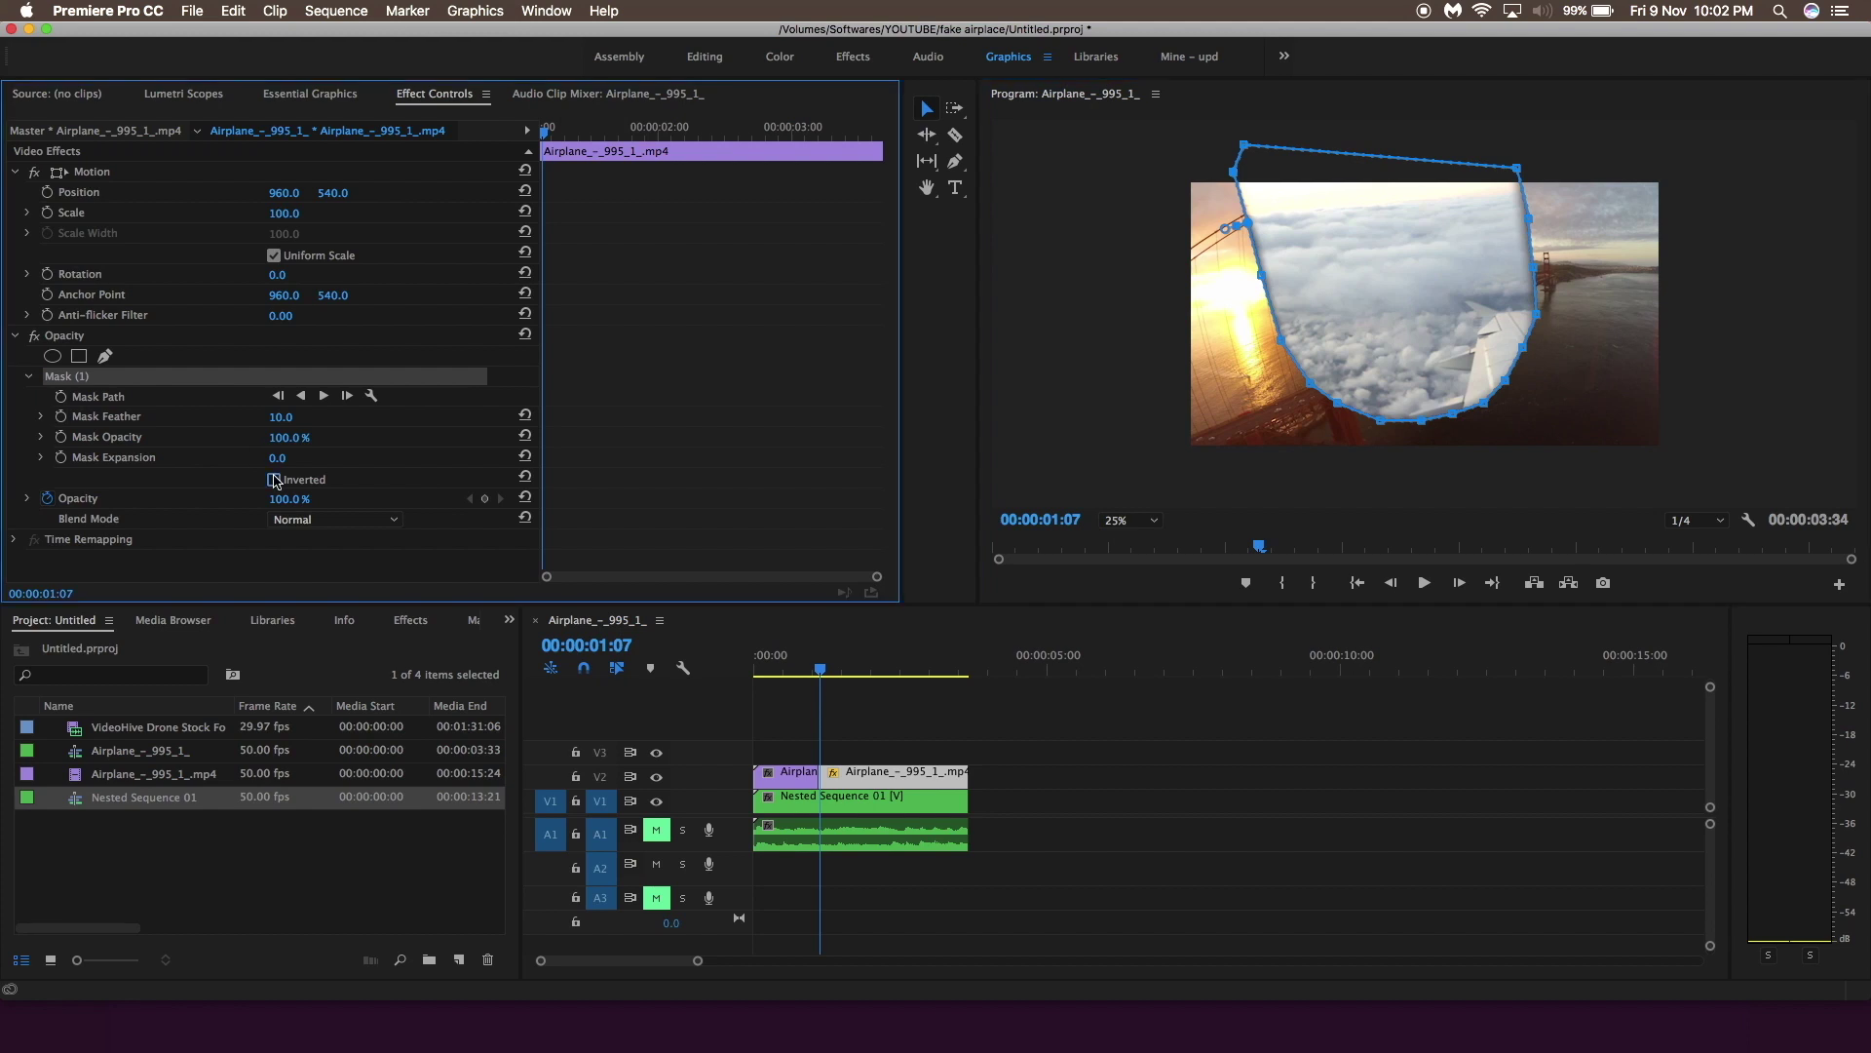
{"action": "left_click_drag", "start_coordinate": [1225, 228], "coordinate": [1214, 231]}
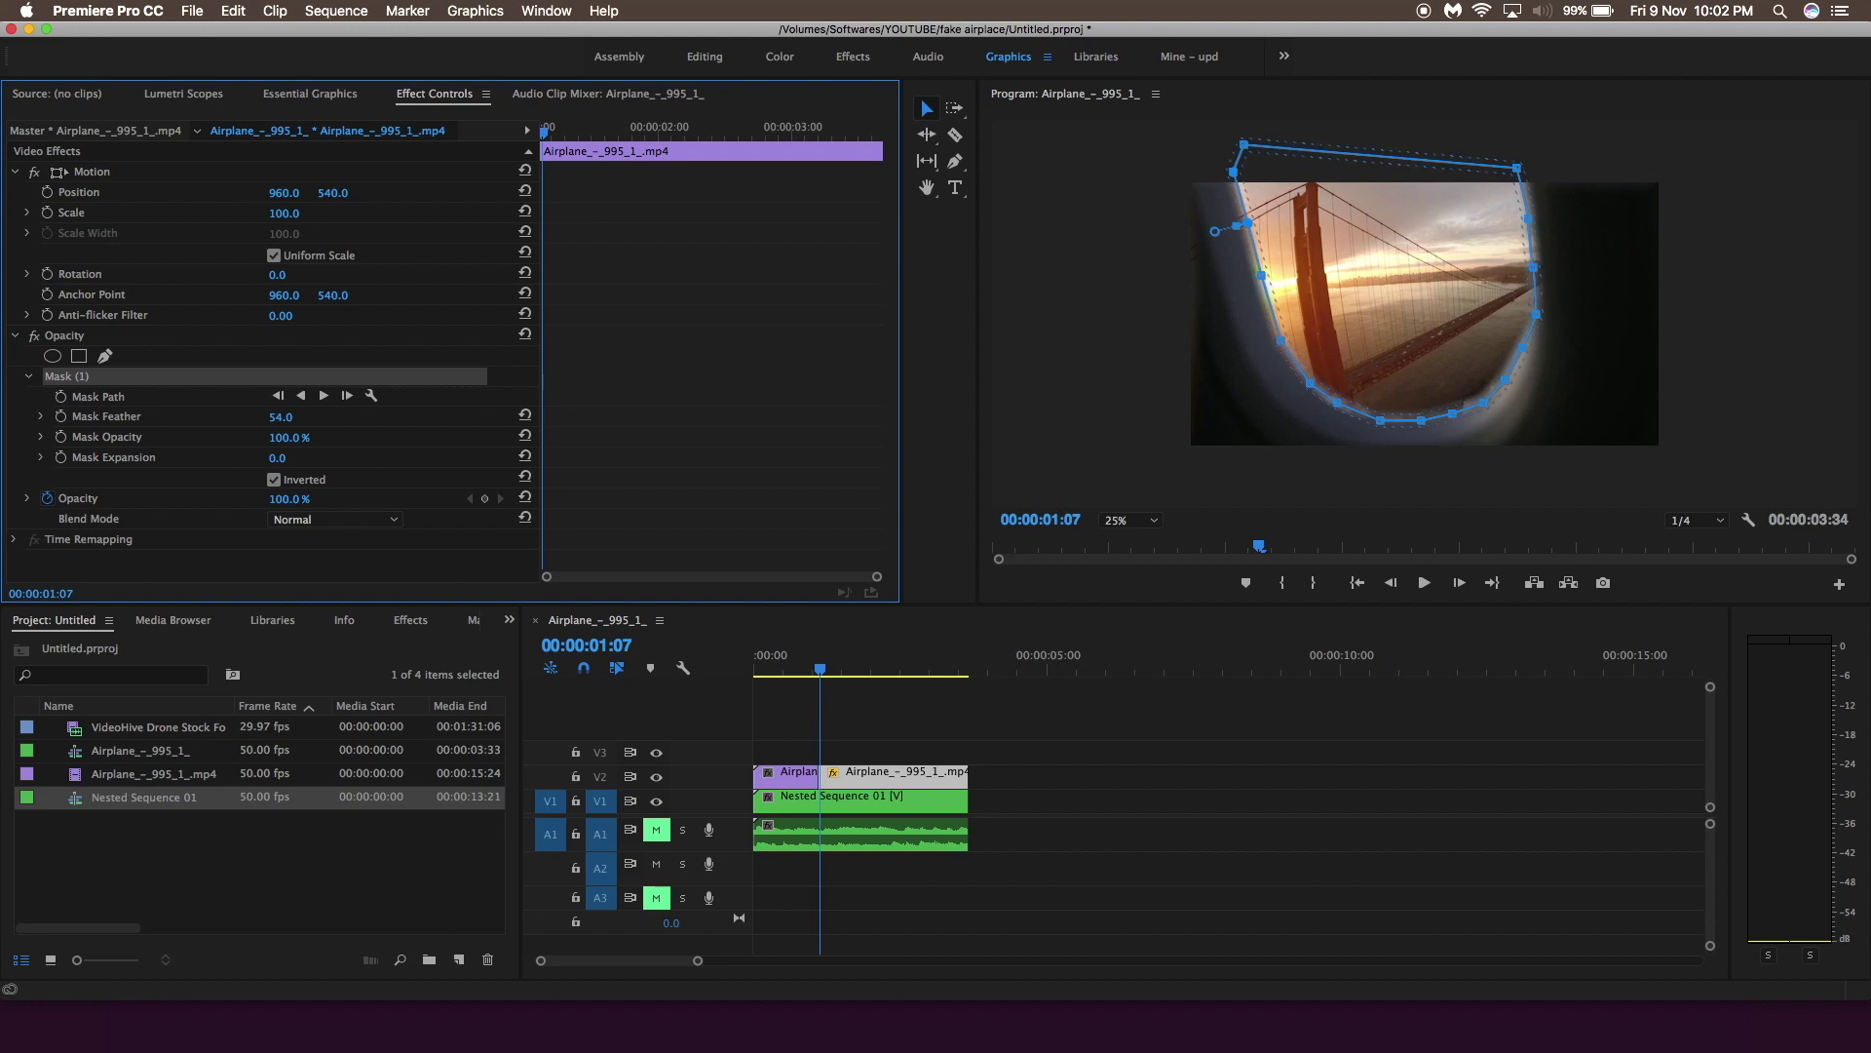
{"action": "mouse_move", "coordinate": [1382, 357]}
{"action": "left_mouse_down"}
{"action": "mouse_move", "coordinate": [1401, 359]}
{"action": "mouse_move", "coordinate": [1349, 384]}
{"action": "mouse_move", "coordinate": [1386, 376]}
{"action": "left_mouse_up"}
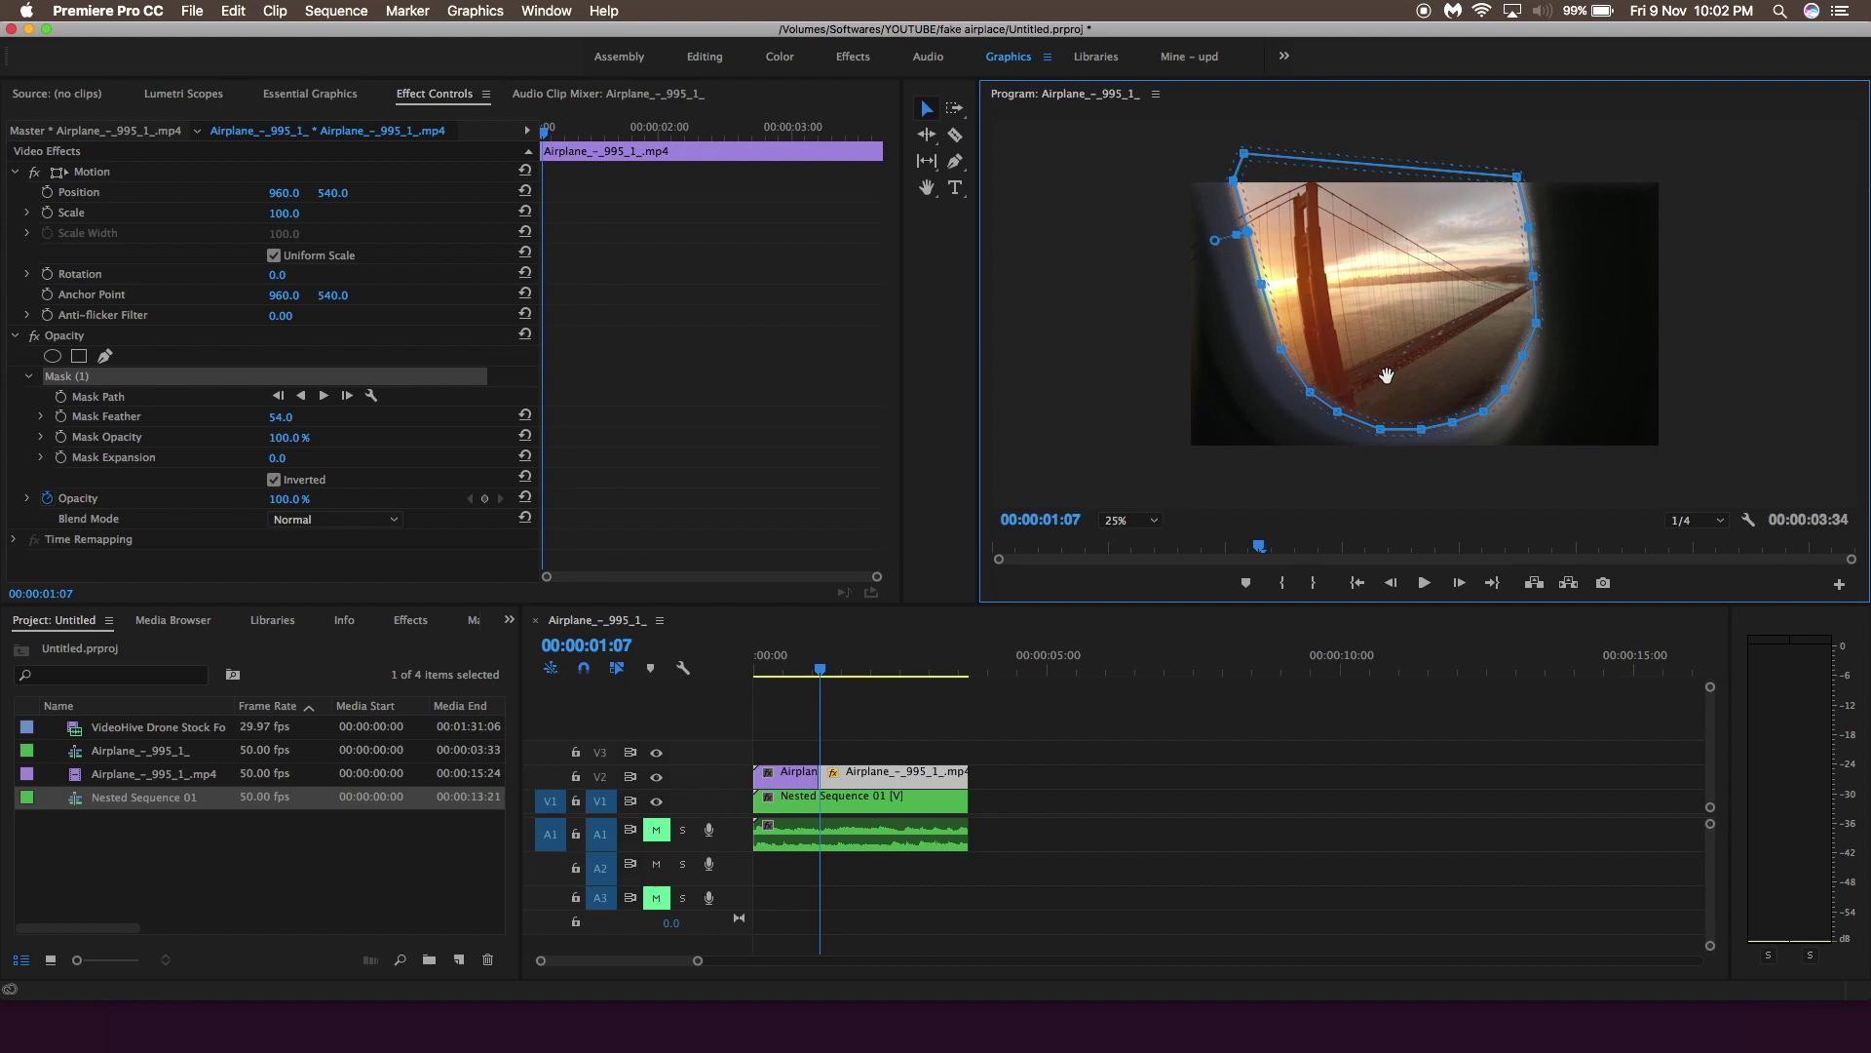
Enable keyframing of the mask path at 00:00:01:07, advance four frames, and reposition the mask over the window
{"action": "left_click", "coordinate": [61, 396]}
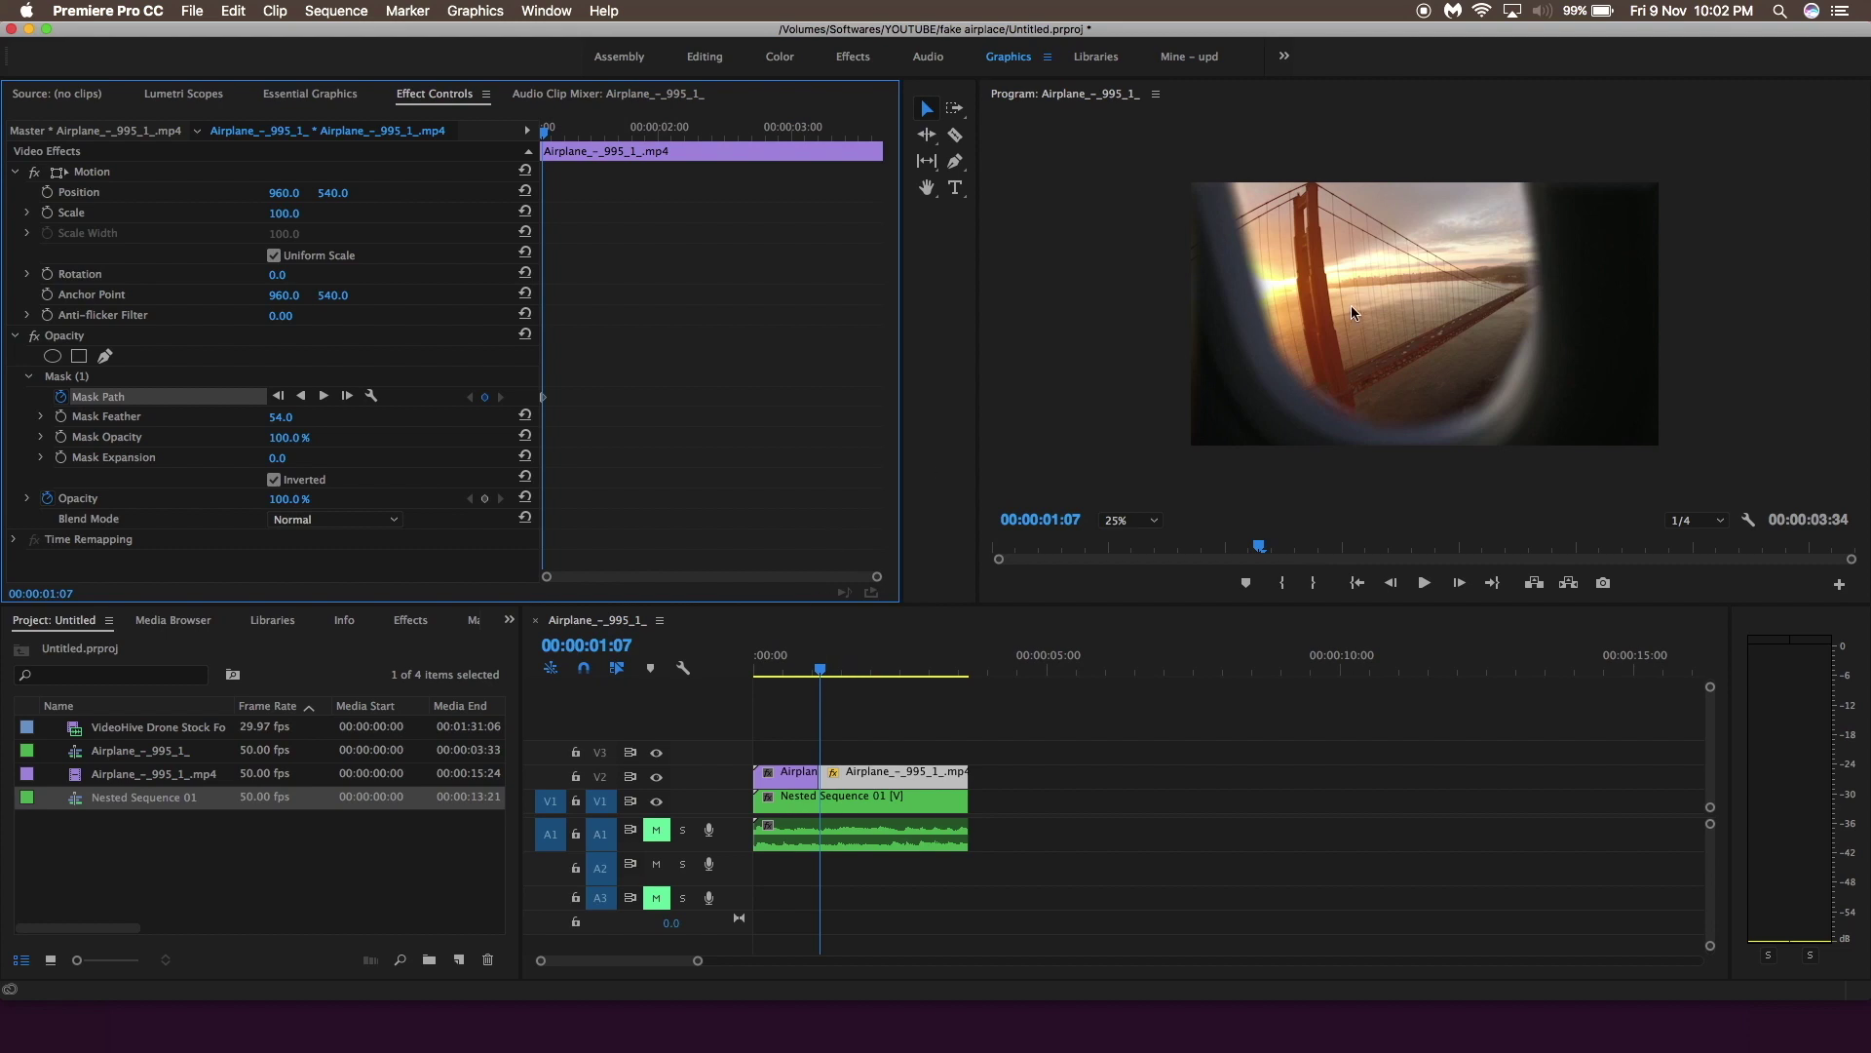
{"action": "left_click", "coordinate": [181, 380]}
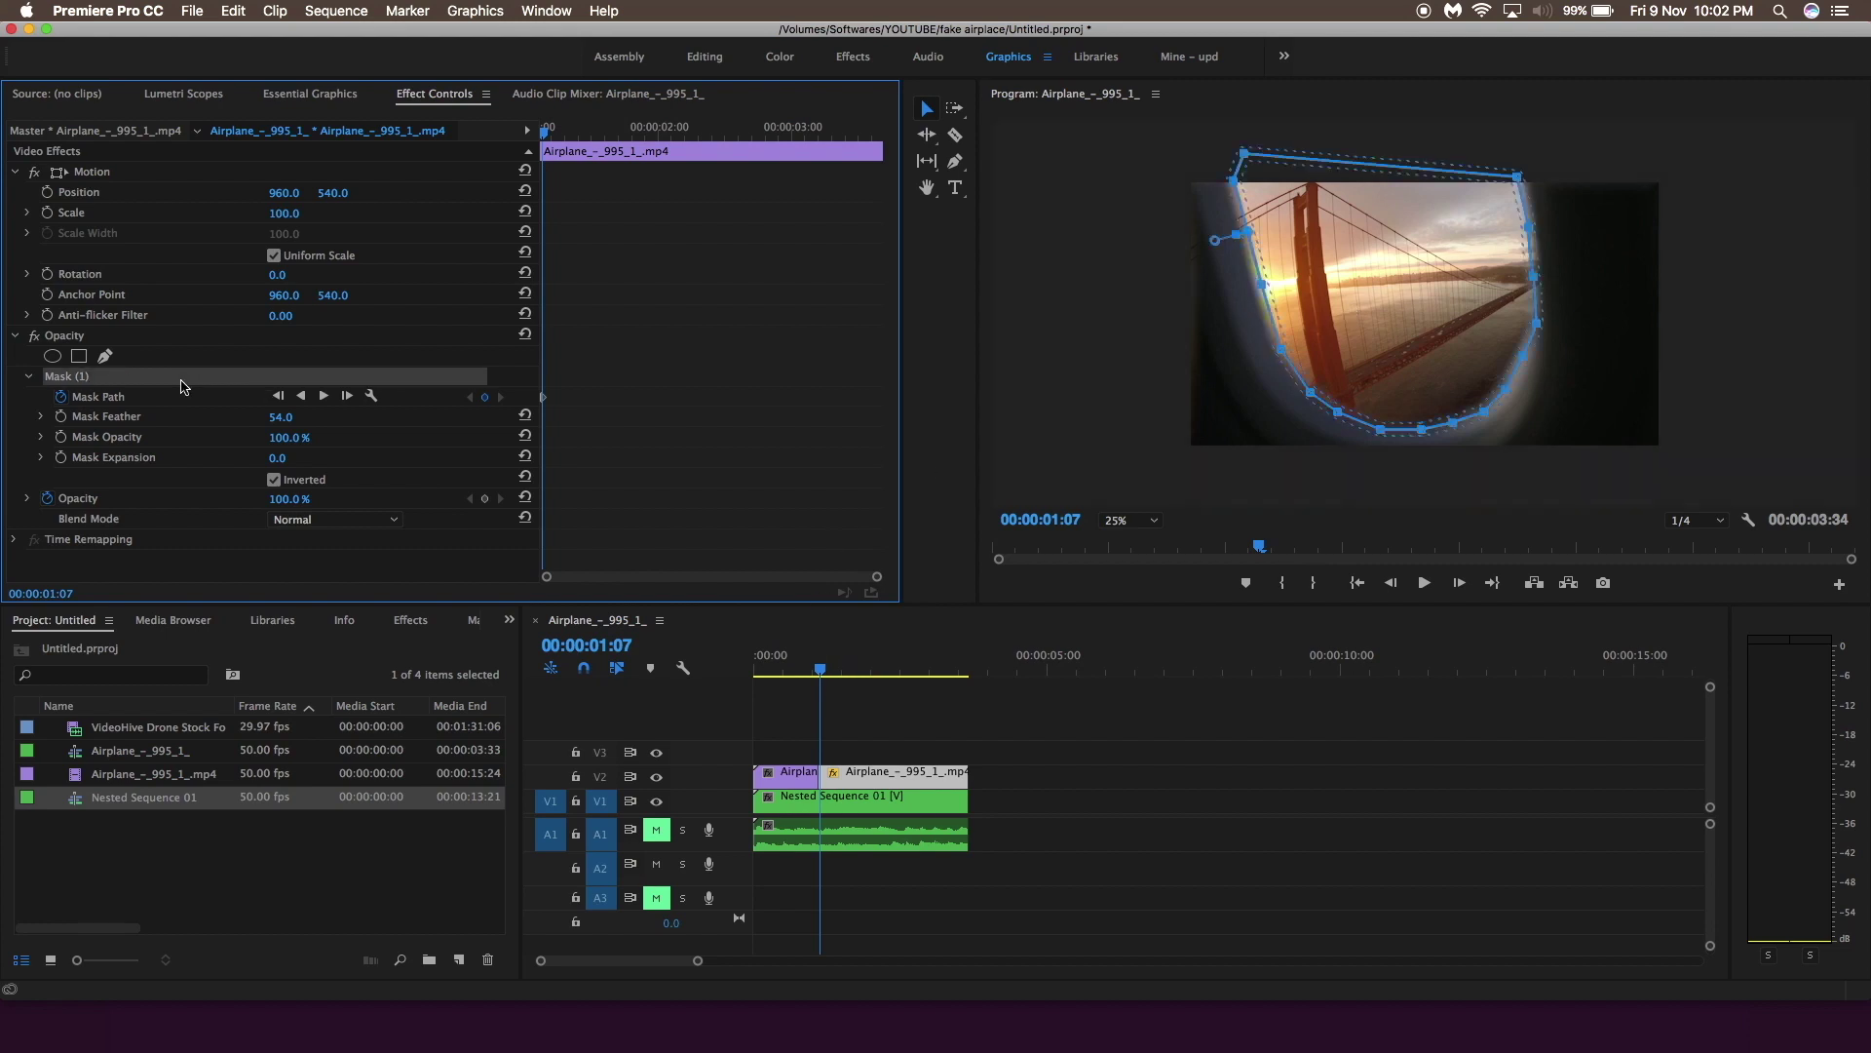
{"action": "key", "text": "Right"}
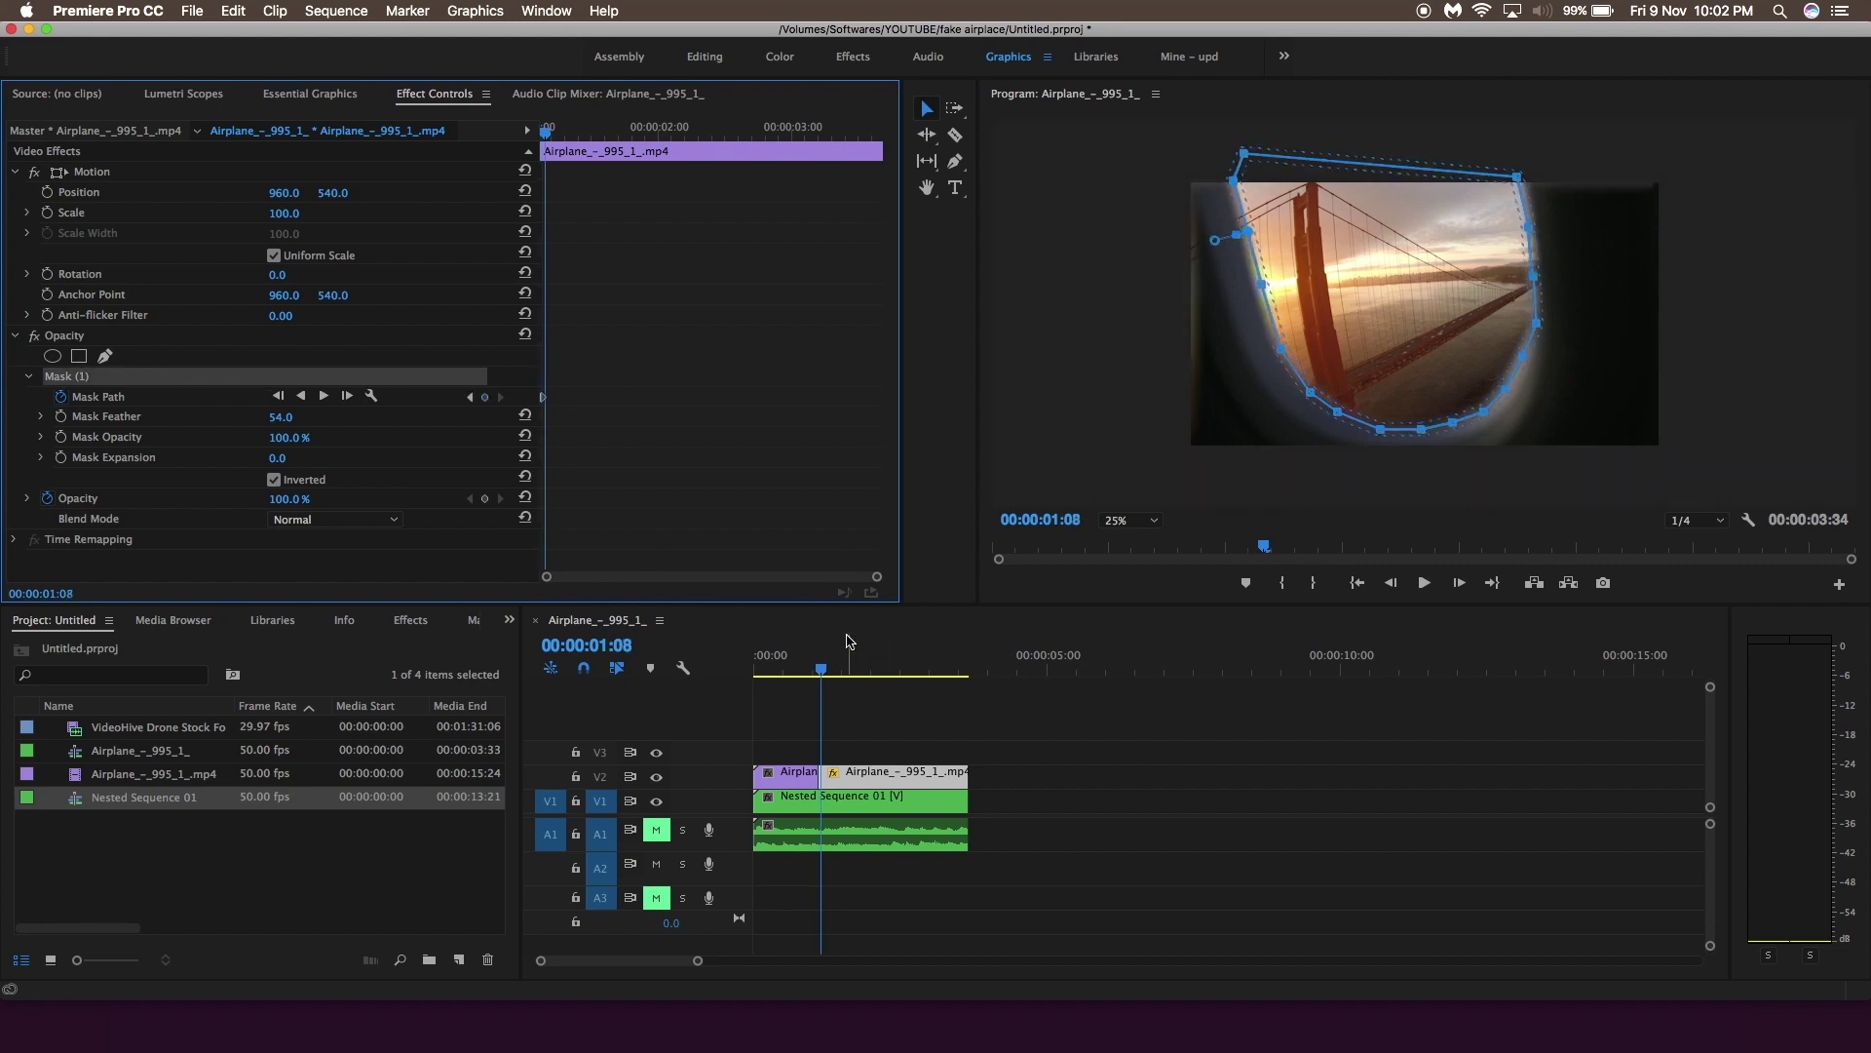
{"action": "key", "text": "Right"}
{"action": "key", "text": "Right"}
{"action": "key", "text": "Right"}
{"action": "left_click", "coordinate": [1374, 236]}
{"action": "left_click_drag", "start_coordinate": [1374, 236], "coordinate": [1374, 236]}
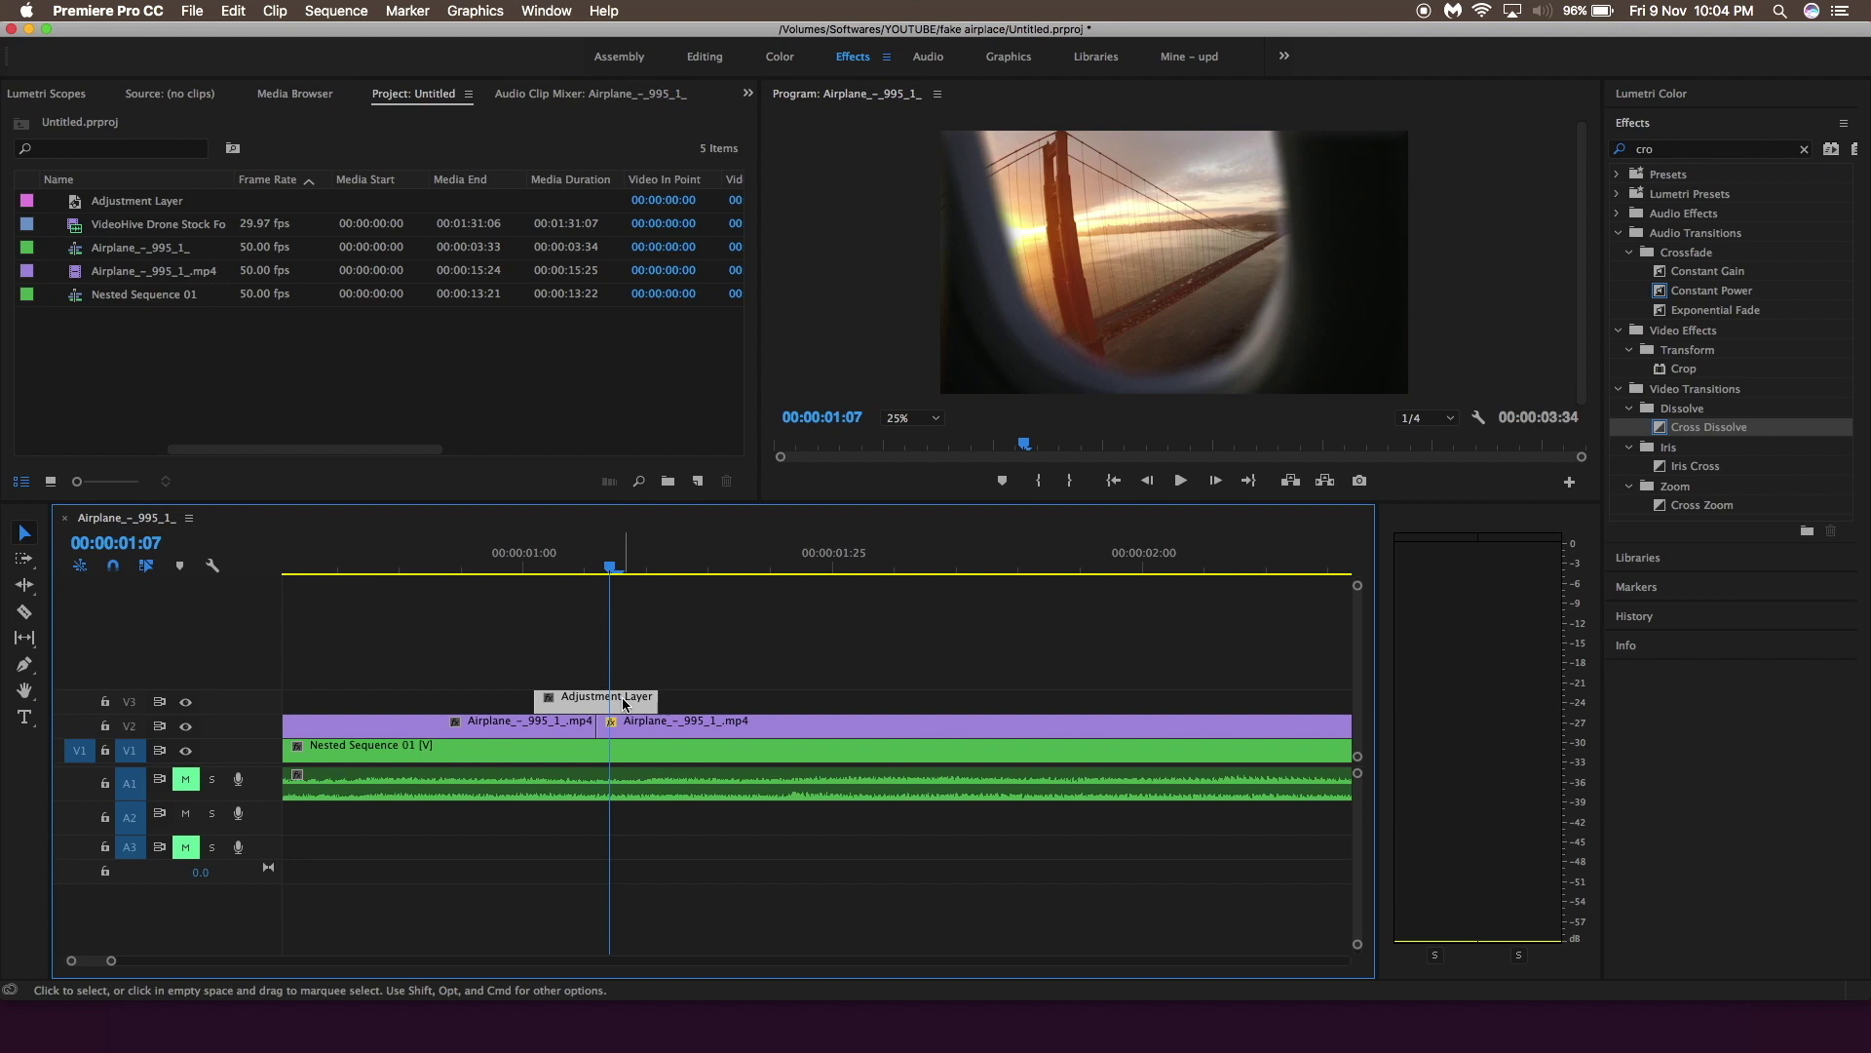
Delete the adjustment layer on V3 and split the airplane clips on V2 shortly before and after the existing cut
{"action": "key", "text": "Delete"}
{"action": "key", "text": "c"}
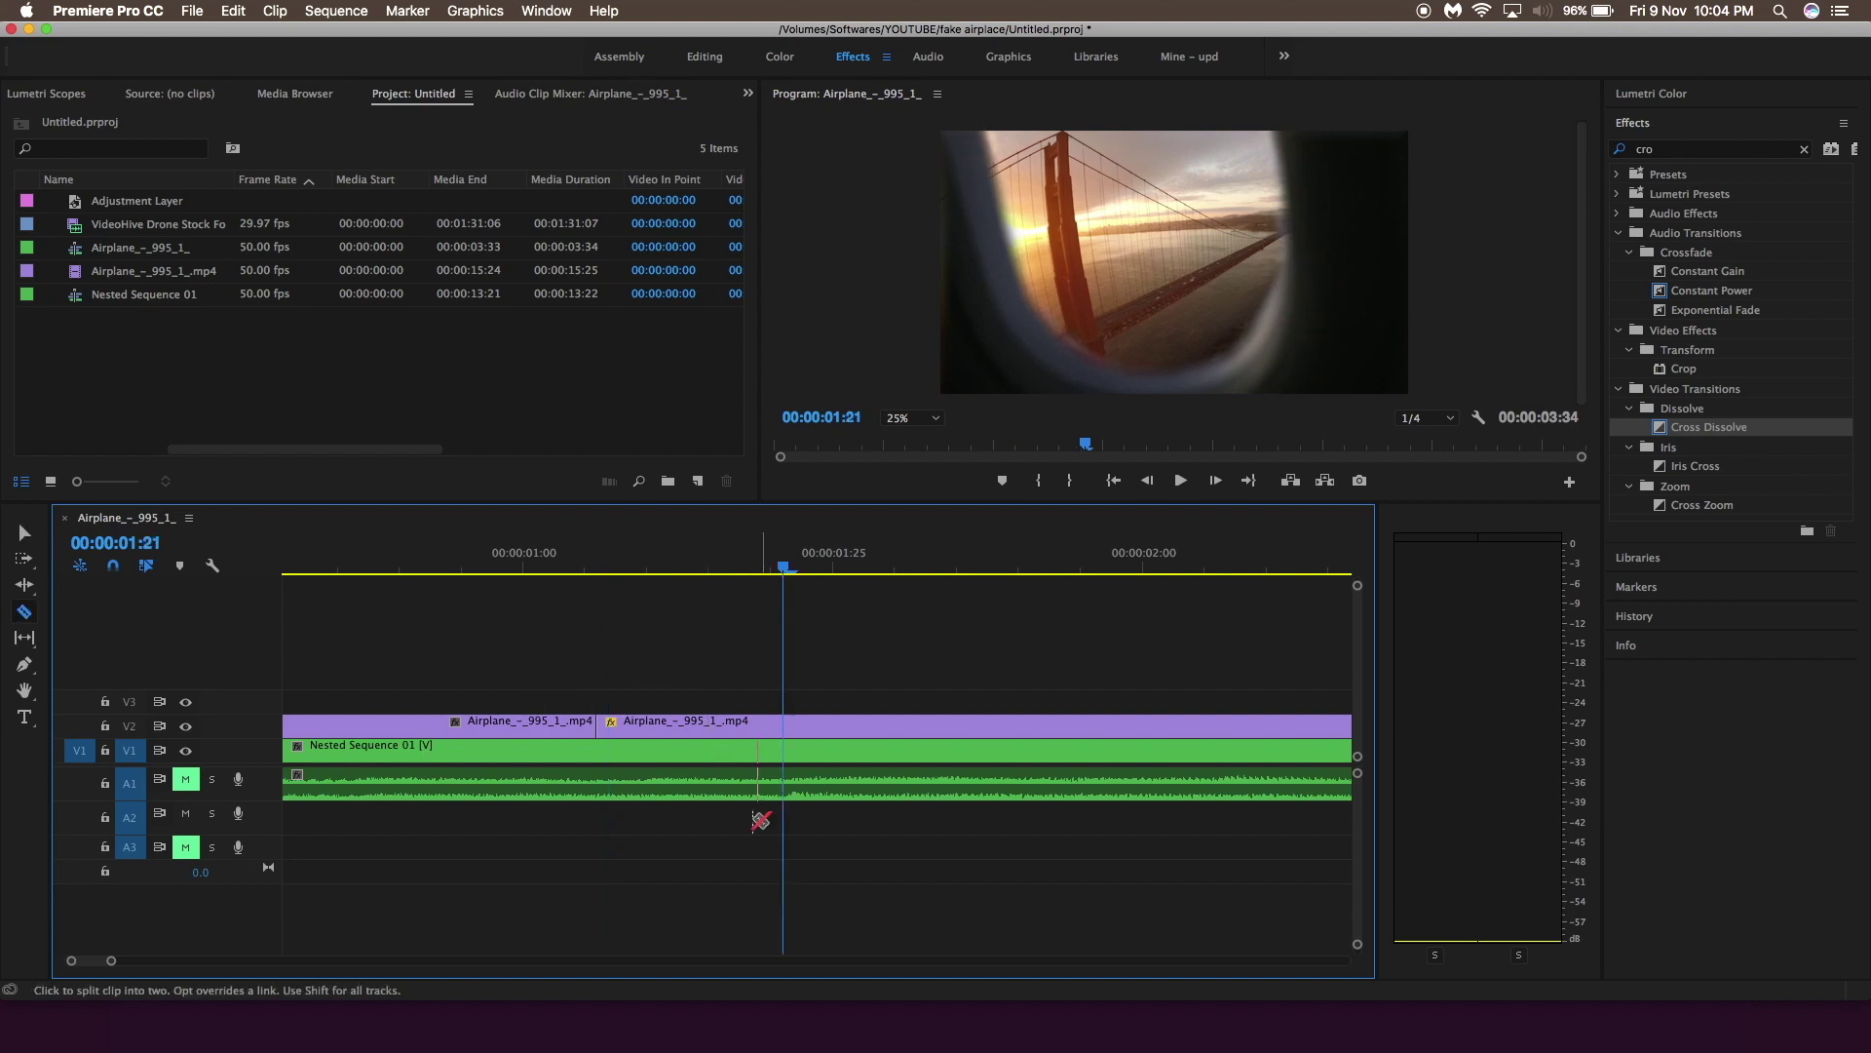
{"action": "left_click", "coordinate": [758, 727]}
{"action": "left_click", "coordinate": [447, 726]}
{"action": "key", "text": "v"}
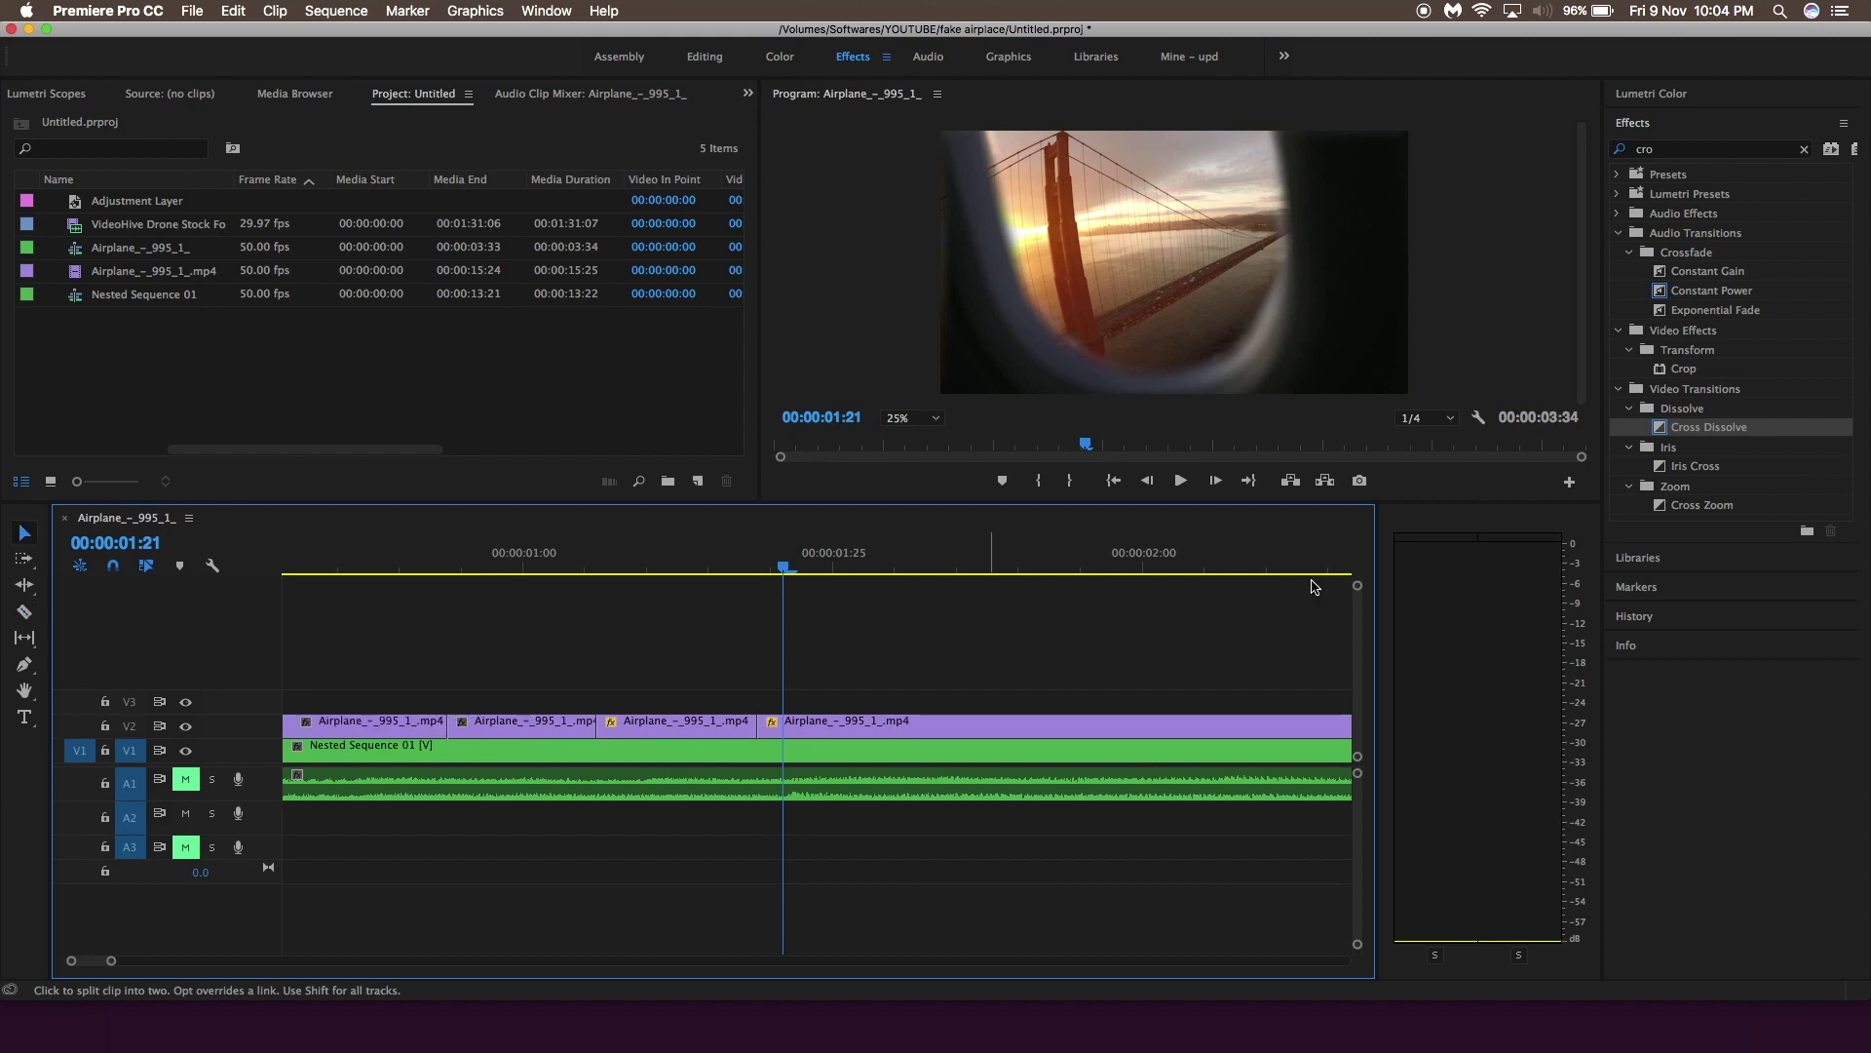
Apply a Cross Dissolve between the two short airplane segments at the original cut
{"action": "left_click", "coordinate": [1701, 429]}
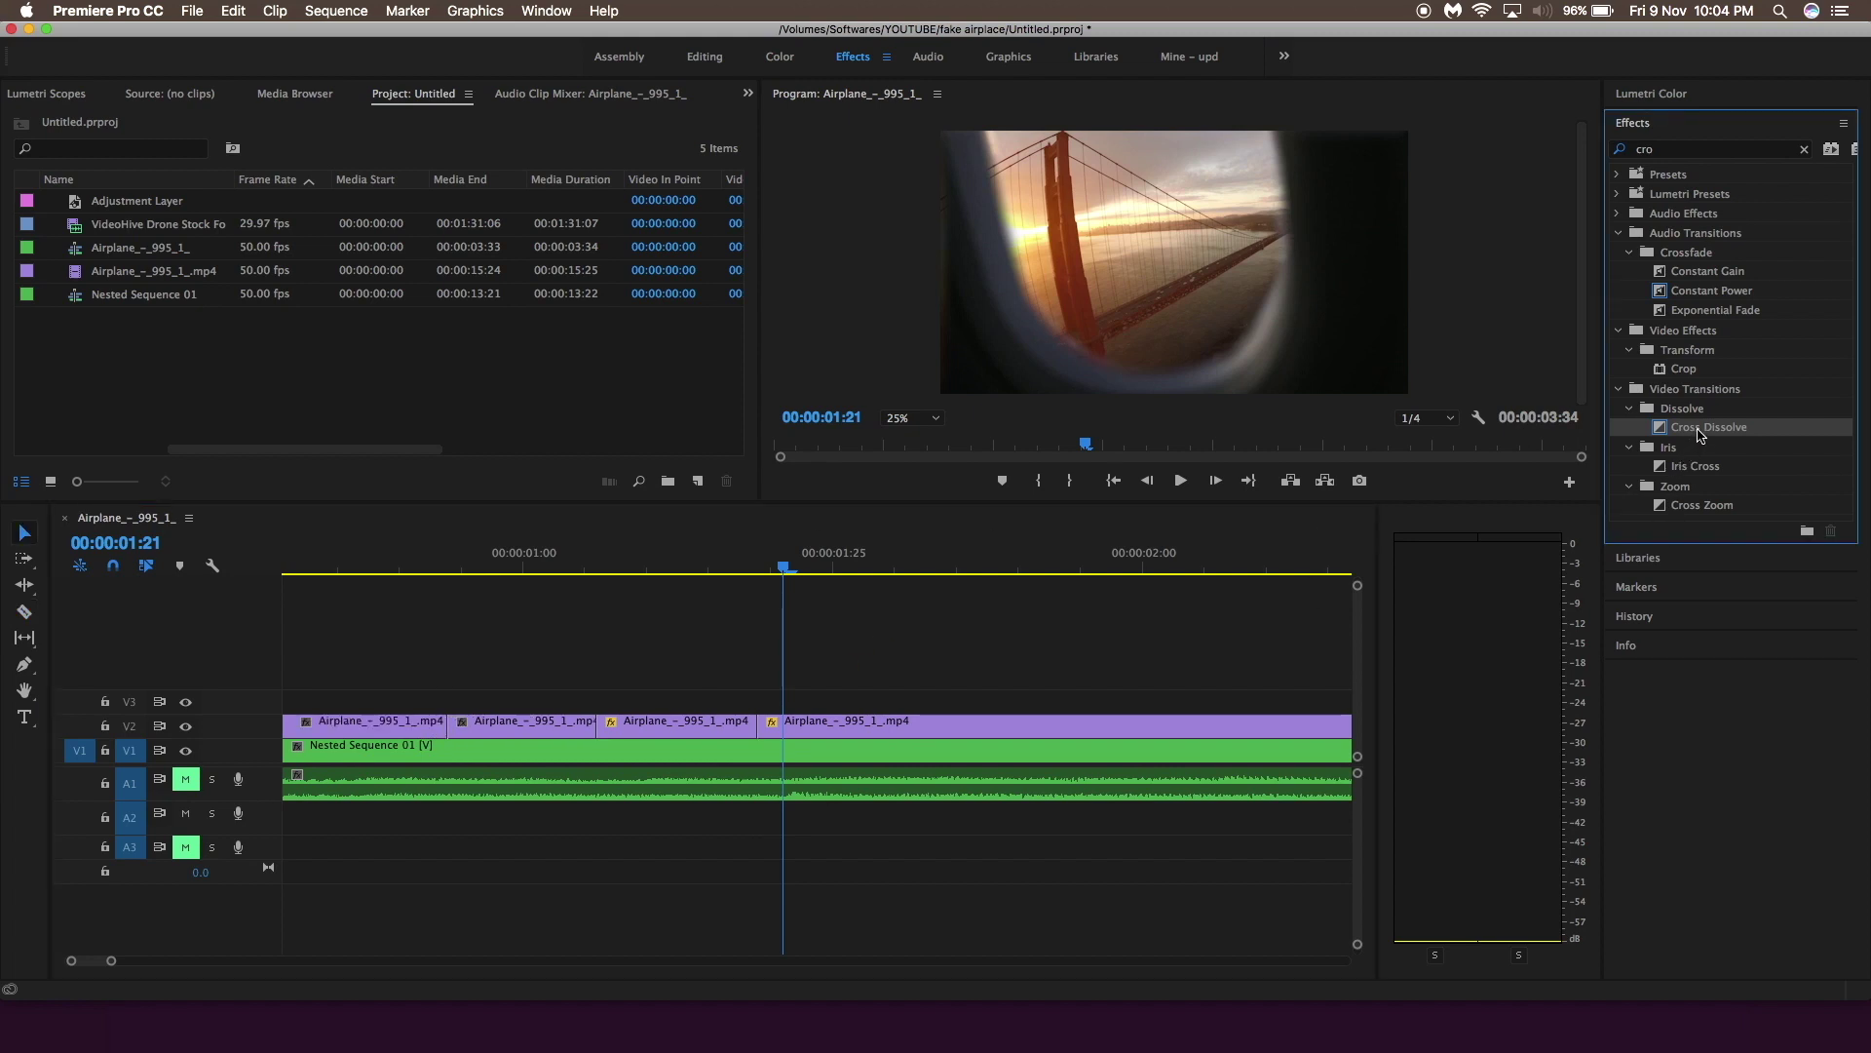
{"action": "left_click_drag", "start_coordinate": [1701, 434], "coordinate": [610, 741]}
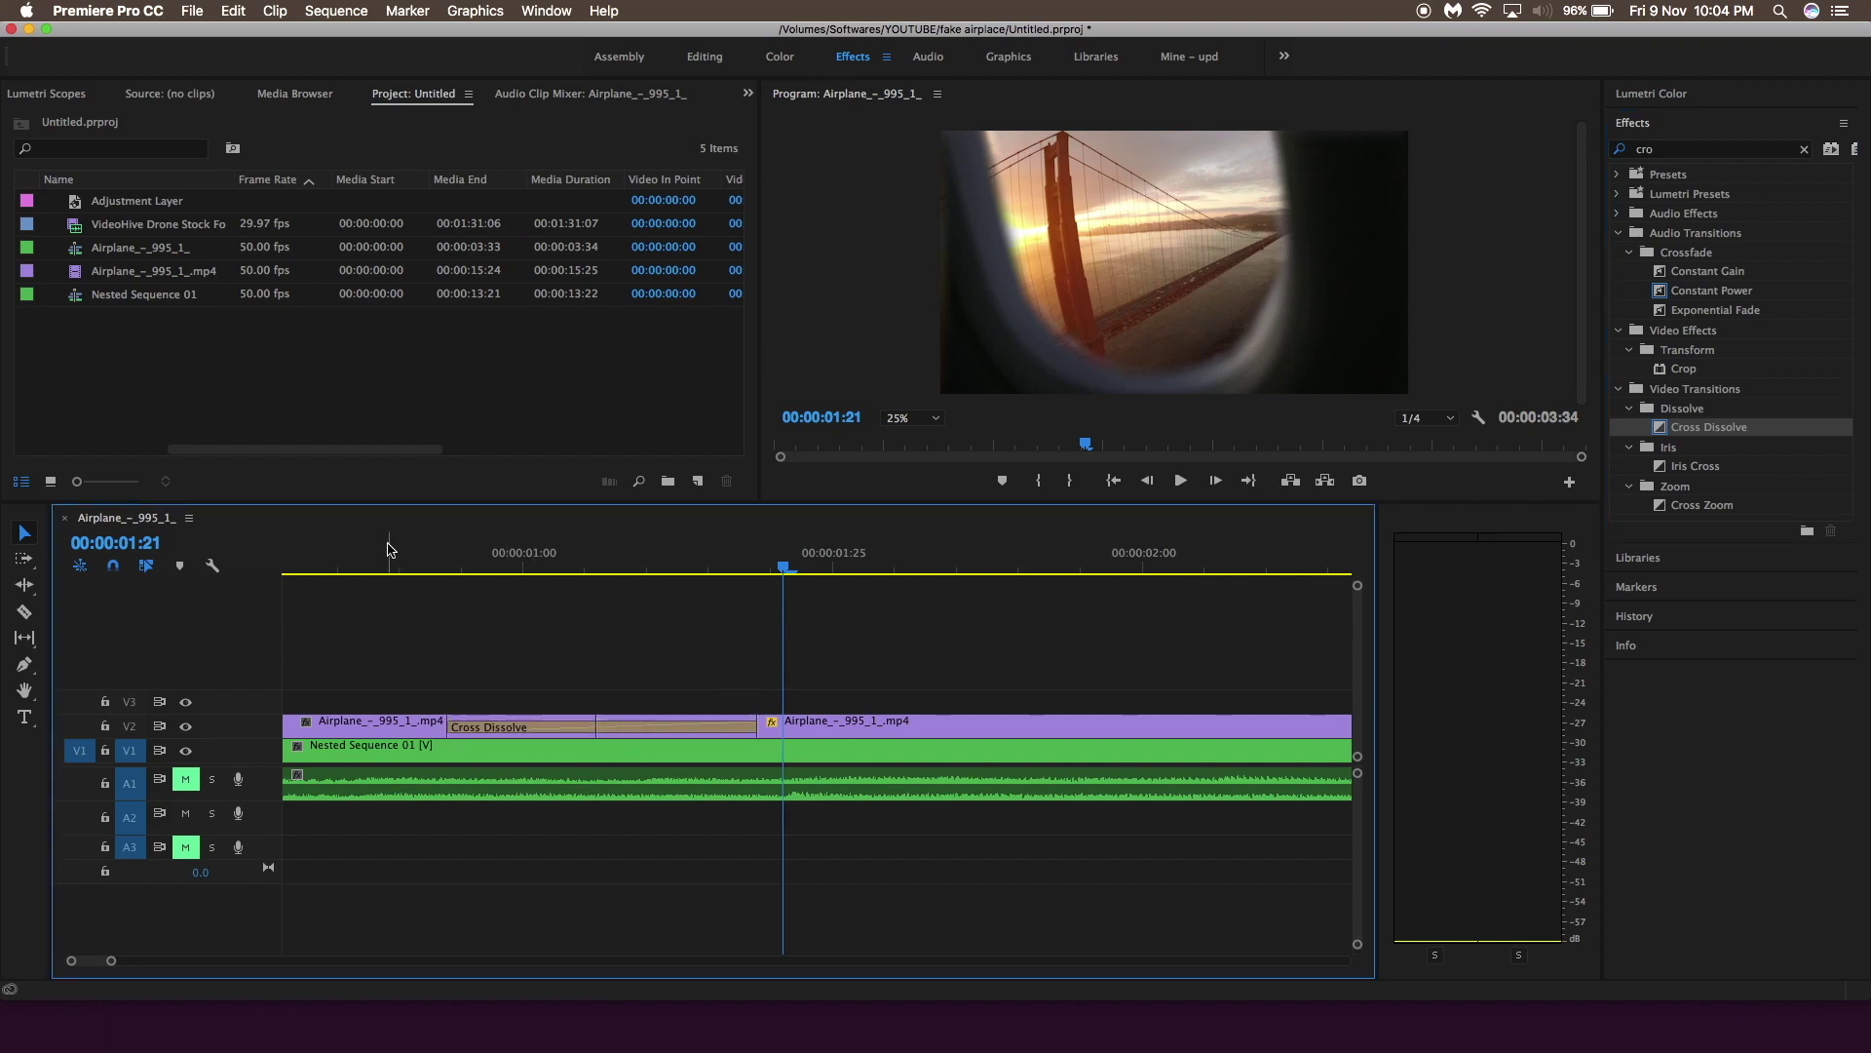
Play back the sequence to examine the dissolve in the window view, and bring the playhead to 00:00:01:13
{"action": "left_click", "coordinate": [390, 554]}
{"action": "key", "text": "space"}
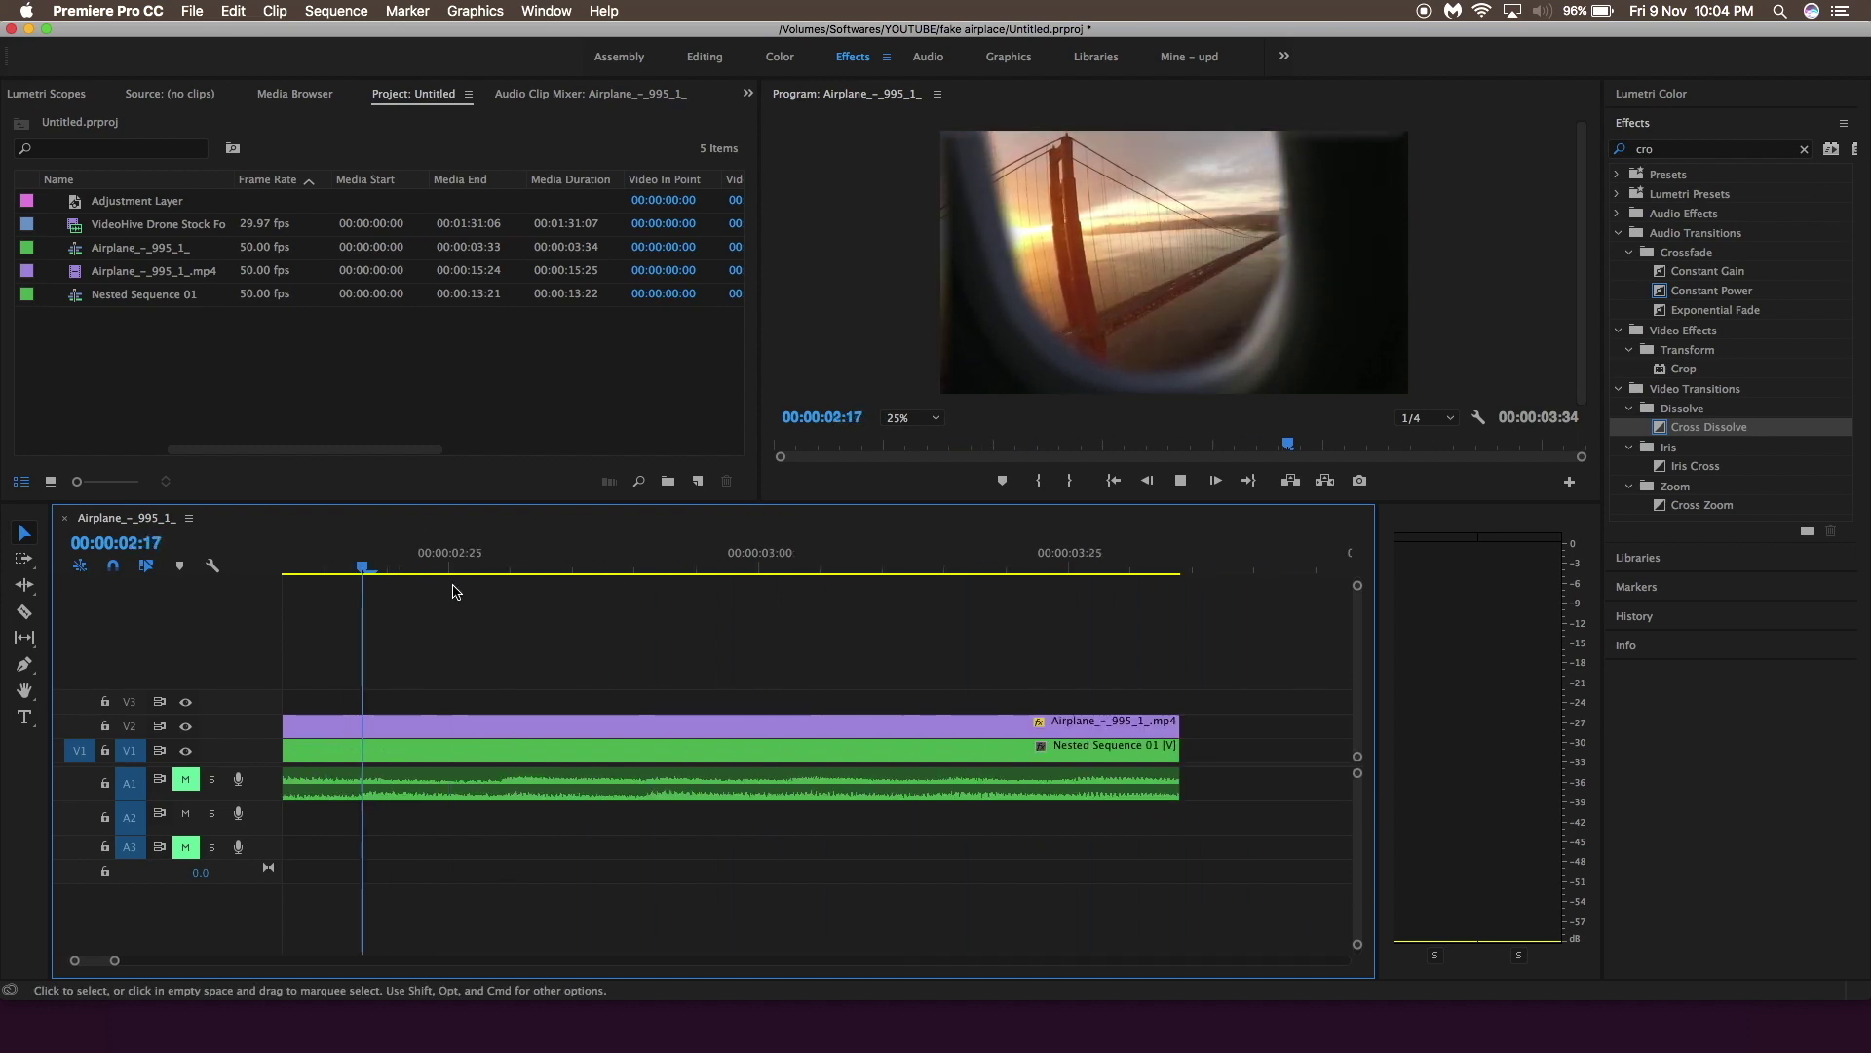
{"action": "key", "text": "space"}
{"action": "key", "text": "minus"}
{"action": "left_click", "coordinate": [562, 554]}
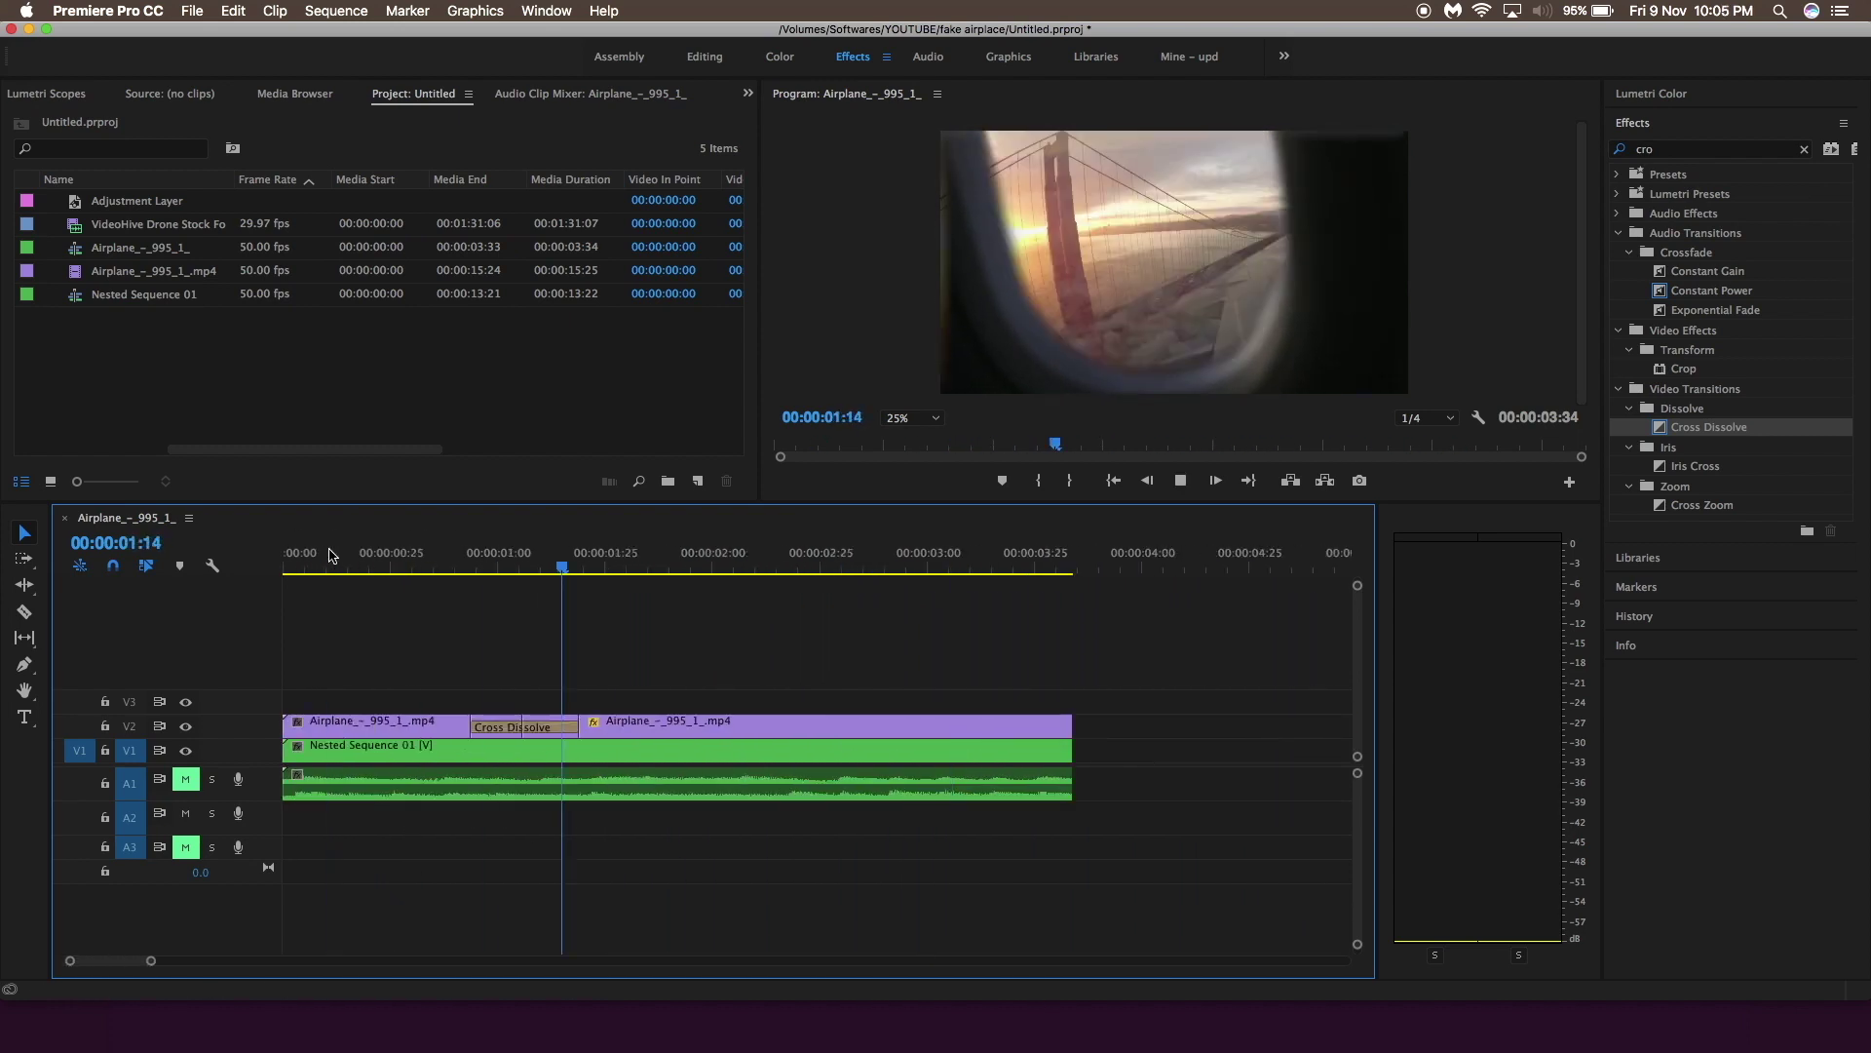
{"action": "left_click_drag", "start_coordinate": [744, 561], "coordinate": [554, 600]}
Search the effects for Gaussian Blur and apply it to Nested Sequence 01 on V1
{"action": "left_click", "coordinate": [598, 759]}
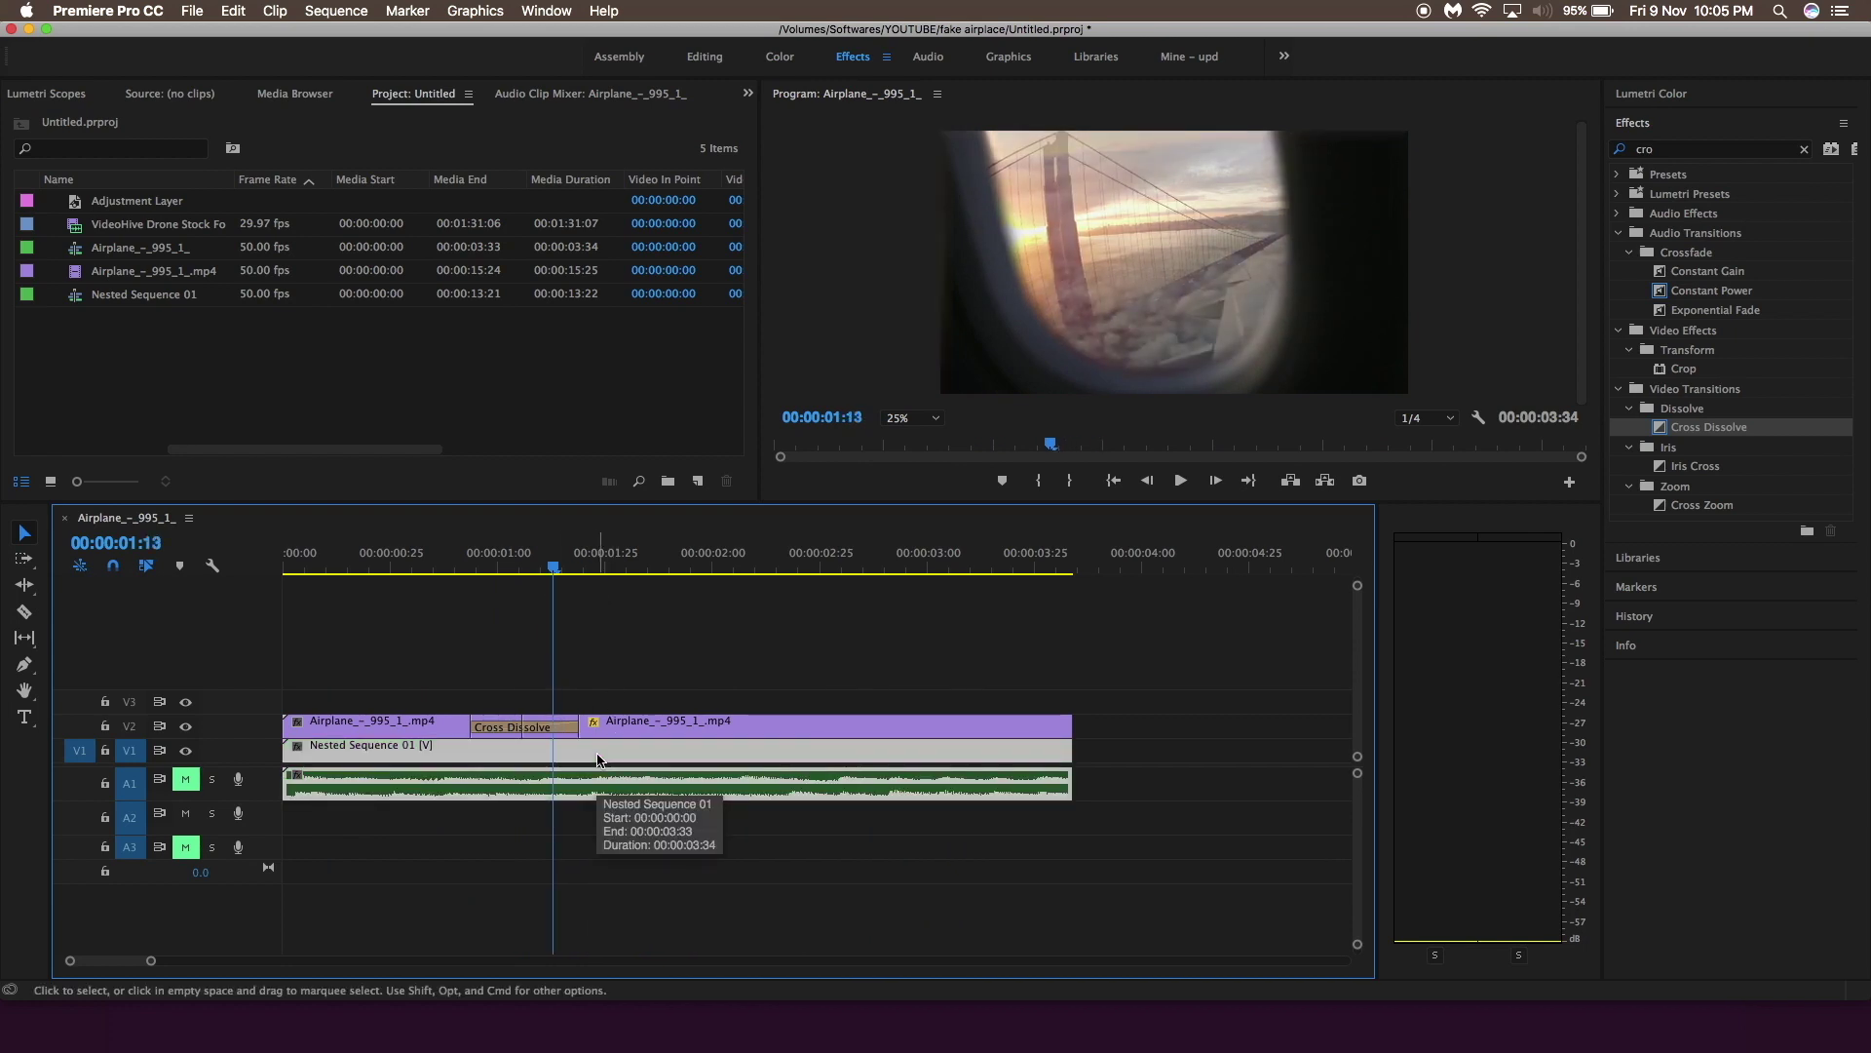
{"action": "left_click", "coordinate": [1677, 148]}
{"action": "type", "text": "gaus"}
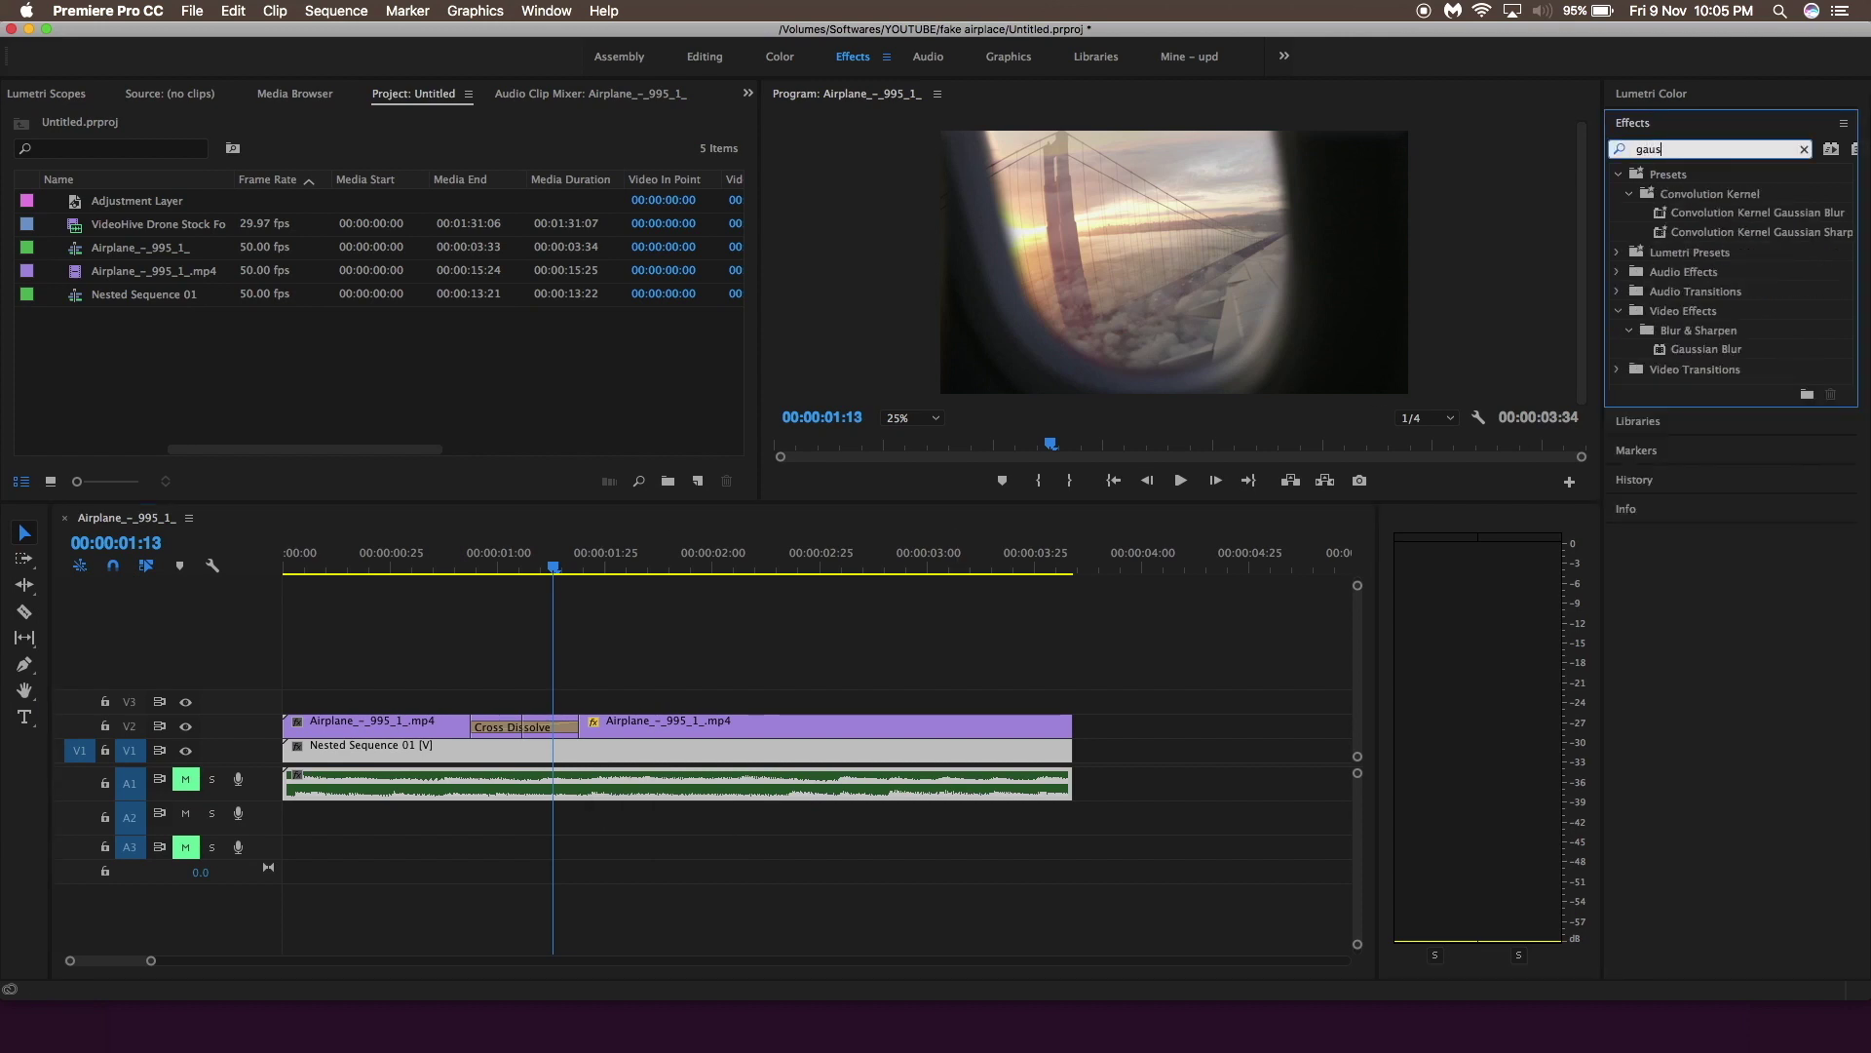
{"action": "left_click_drag", "start_coordinate": [1706, 349], "coordinate": [549, 753]}
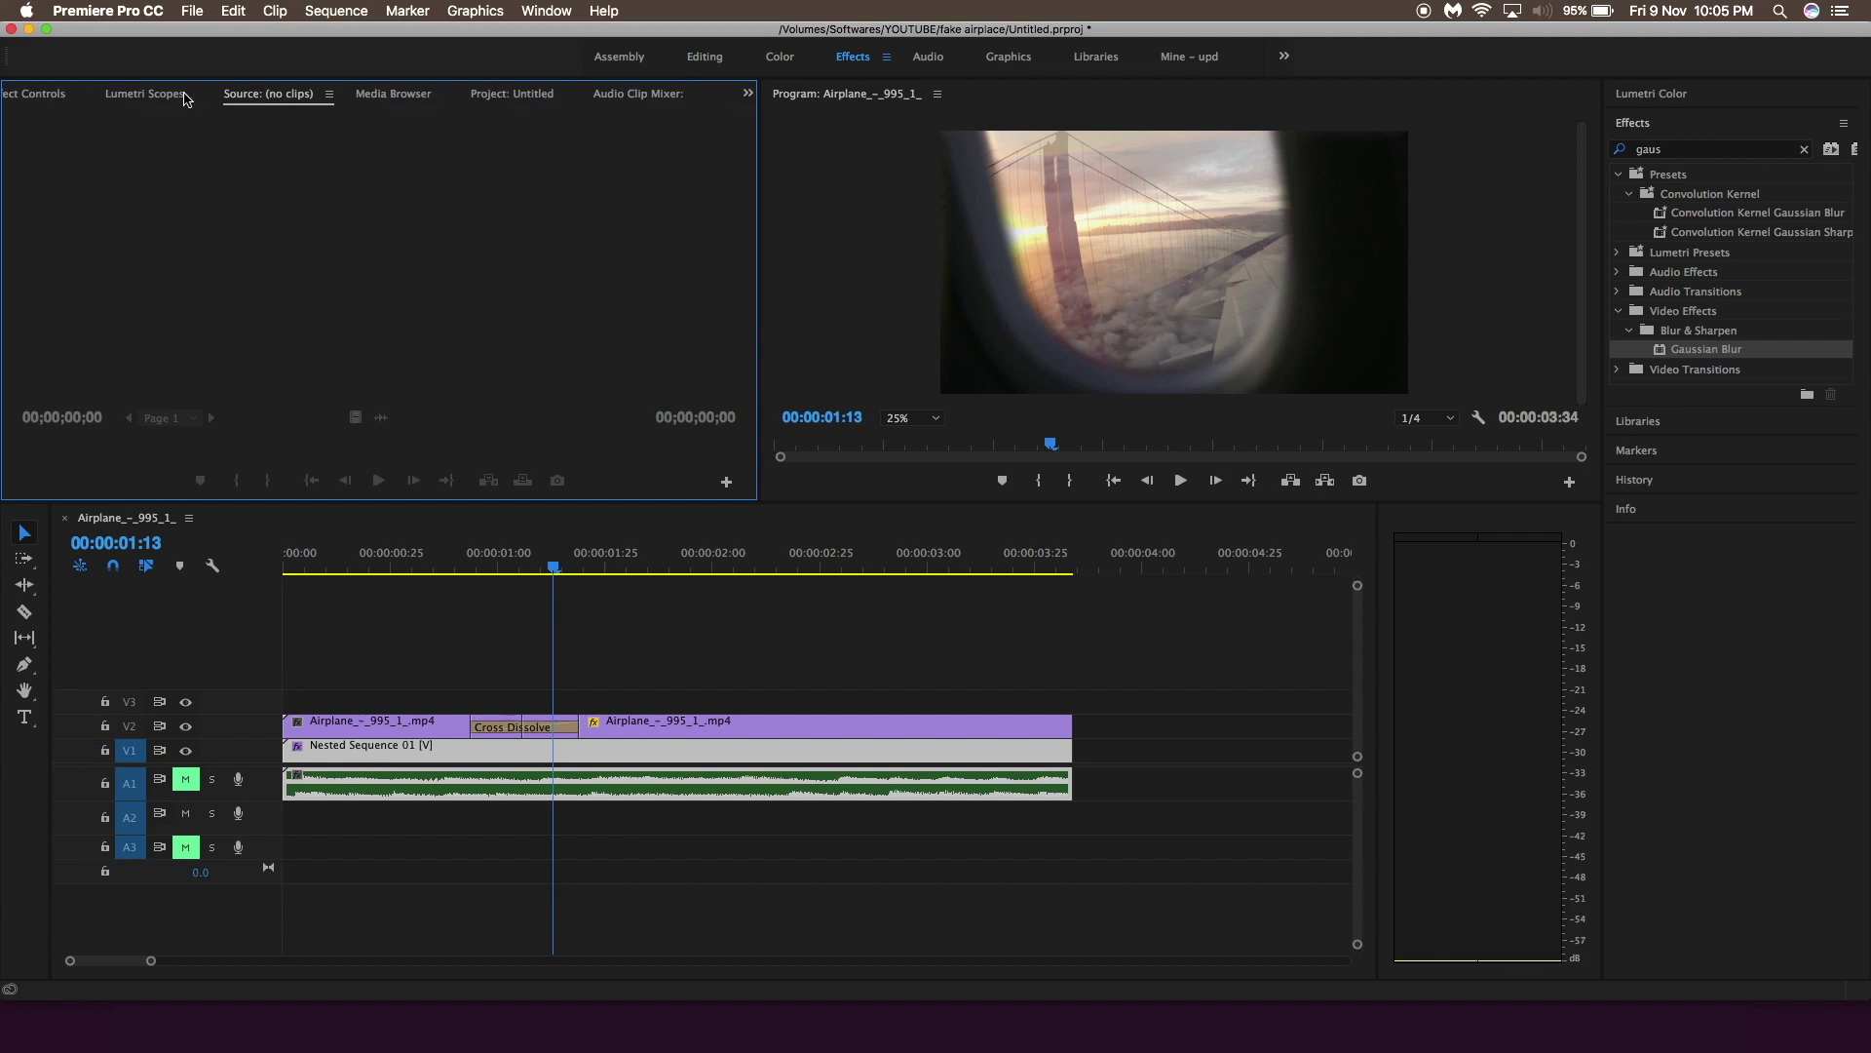
Enable keyframing of the blur's Blurriness, move that first keyframe to 00:00:01:28, and set Blurriness to 53 at 00:00:01:40
{"action": "scroll", "coordinate": [295, 436], "scroll_direction": "down", "scroll_amount": 5}
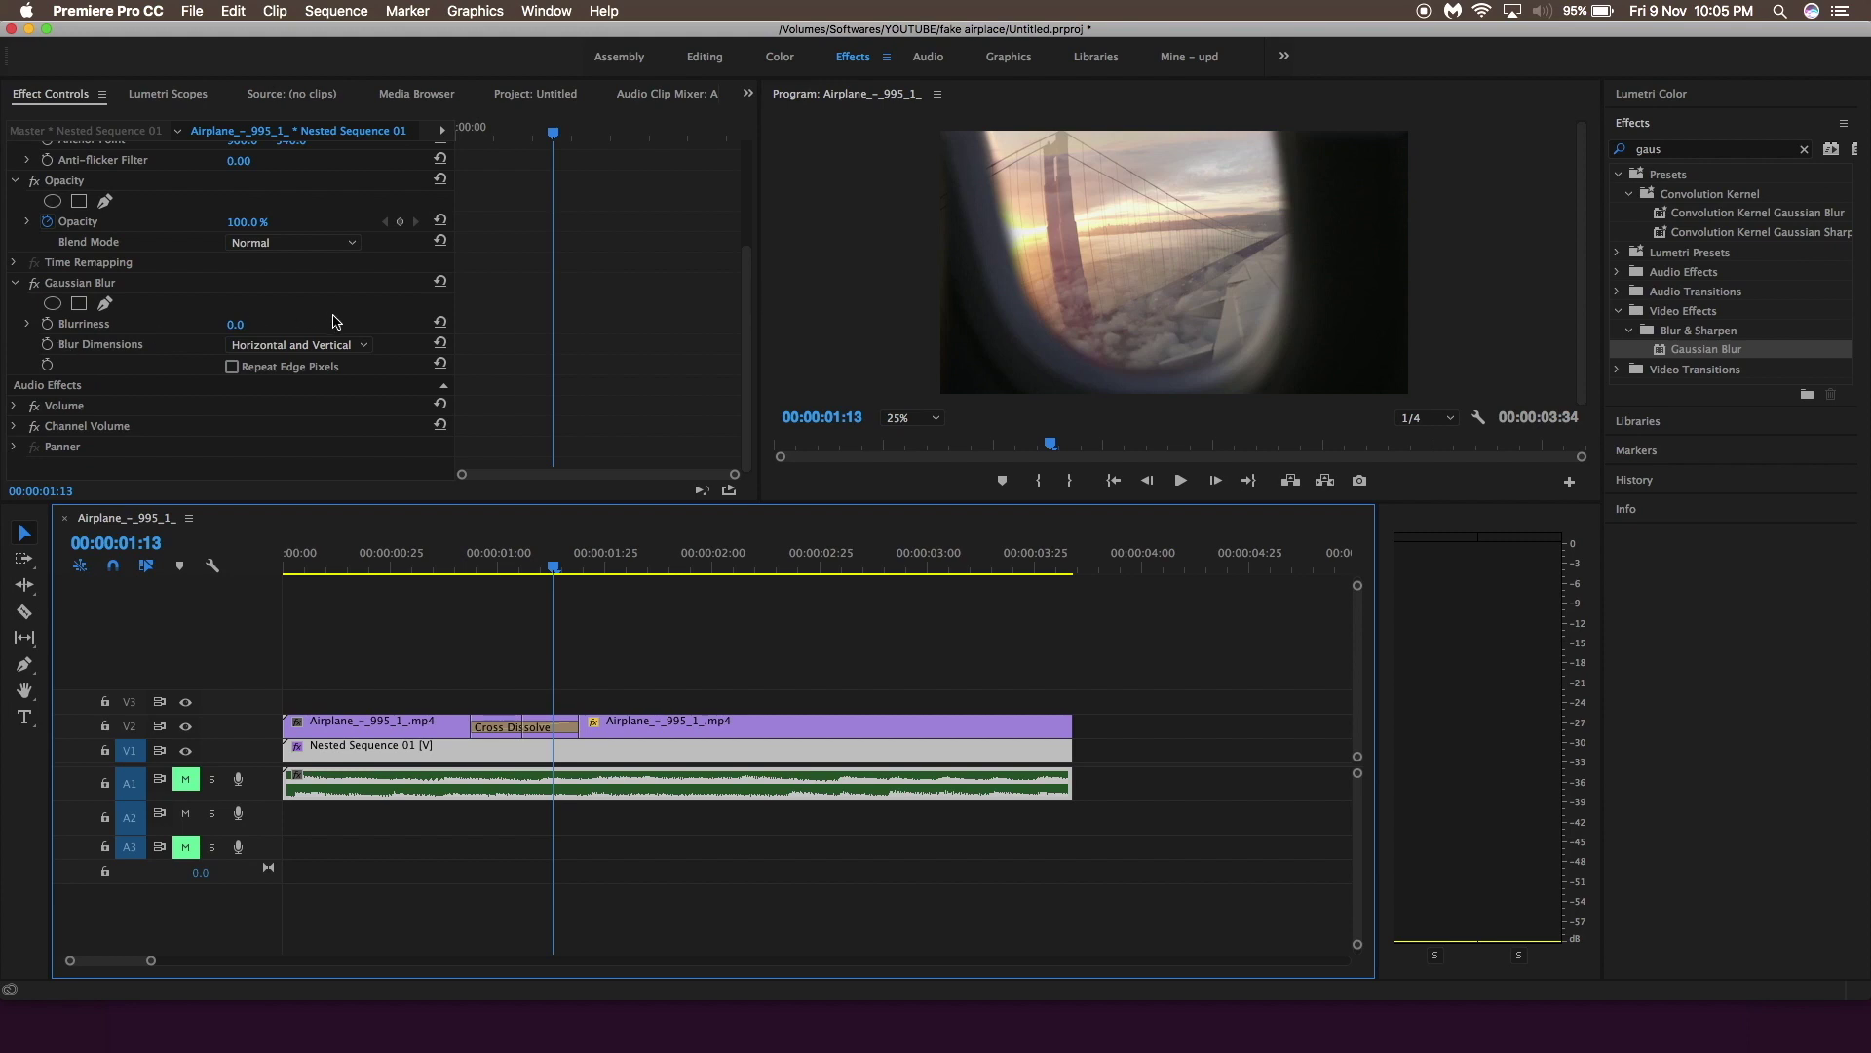
{"action": "left_click", "coordinate": [47, 323]}
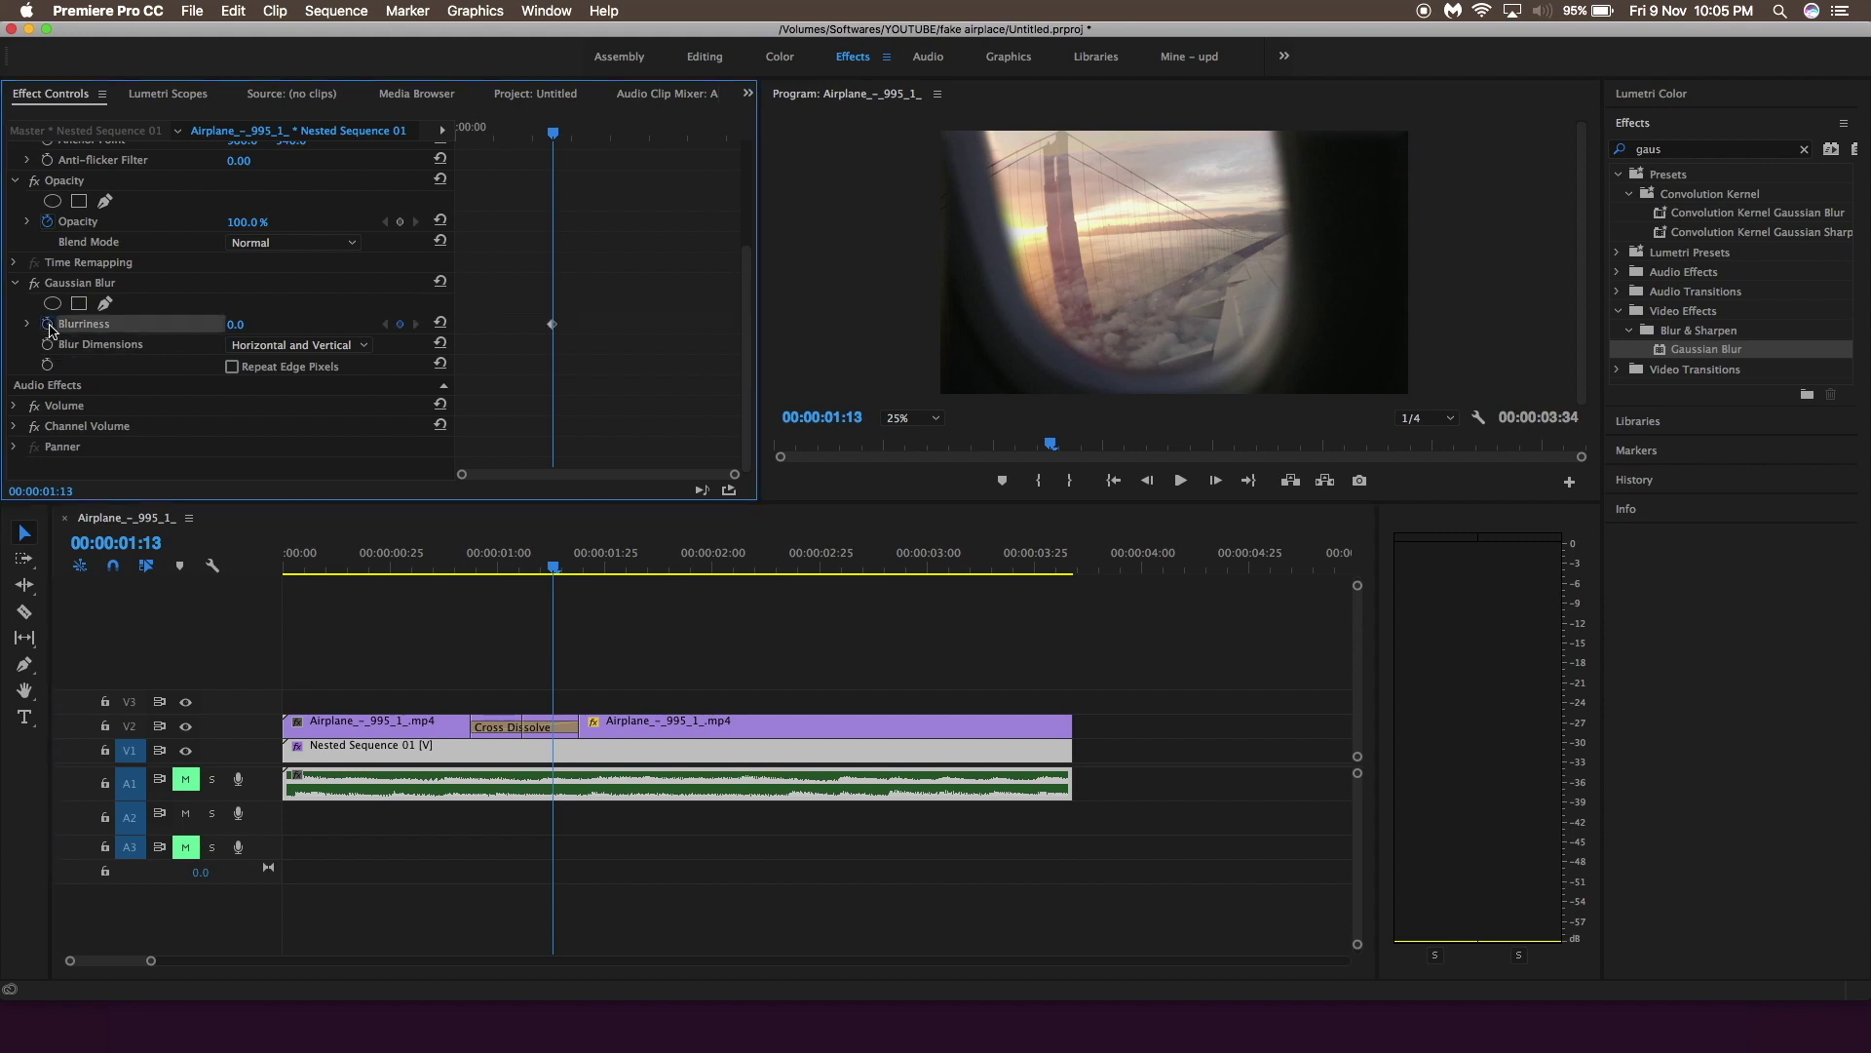
{"action": "left_click", "coordinate": [584, 567]}
{"action": "left_click_drag", "start_coordinate": [589, 570], "coordinate": [617, 568]}
{"action": "left_click_drag", "start_coordinate": [552, 325], "coordinate": [575, 325]}
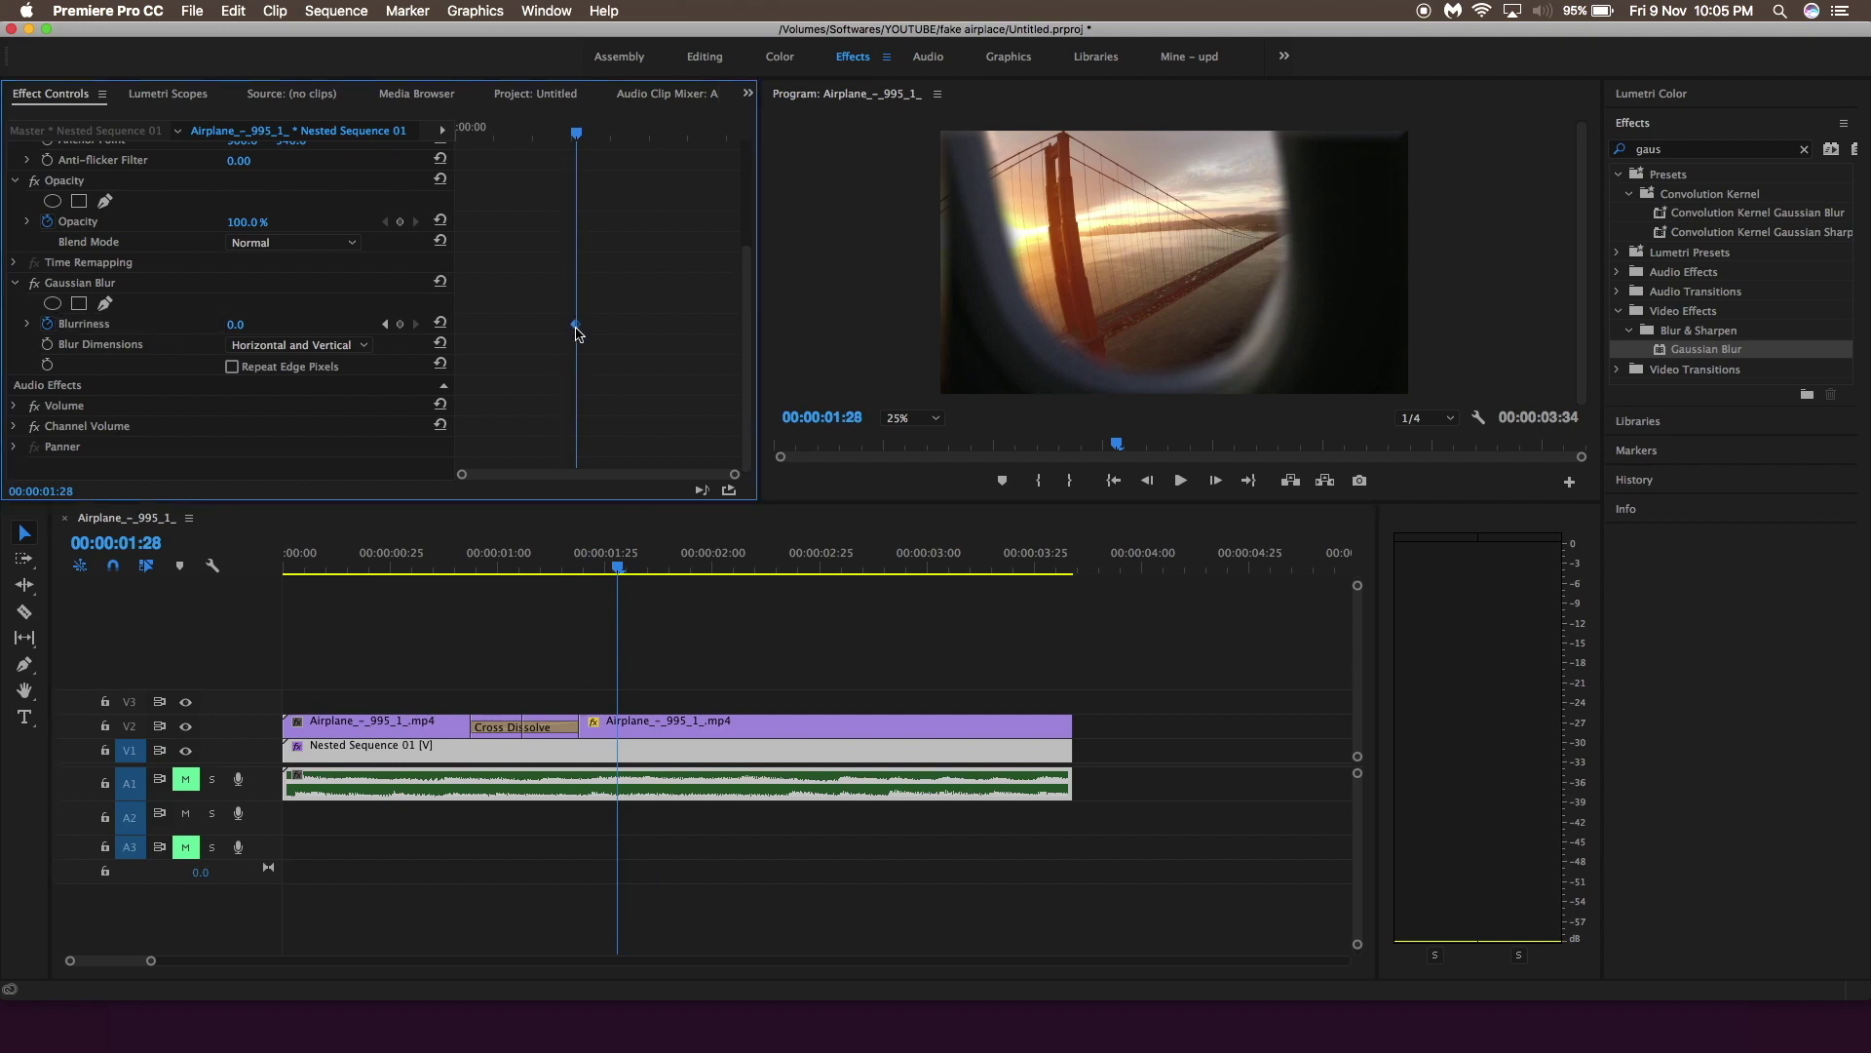
{"action": "left_click_drag", "start_coordinate": [627, 575], "coordinate": [674, 573]}
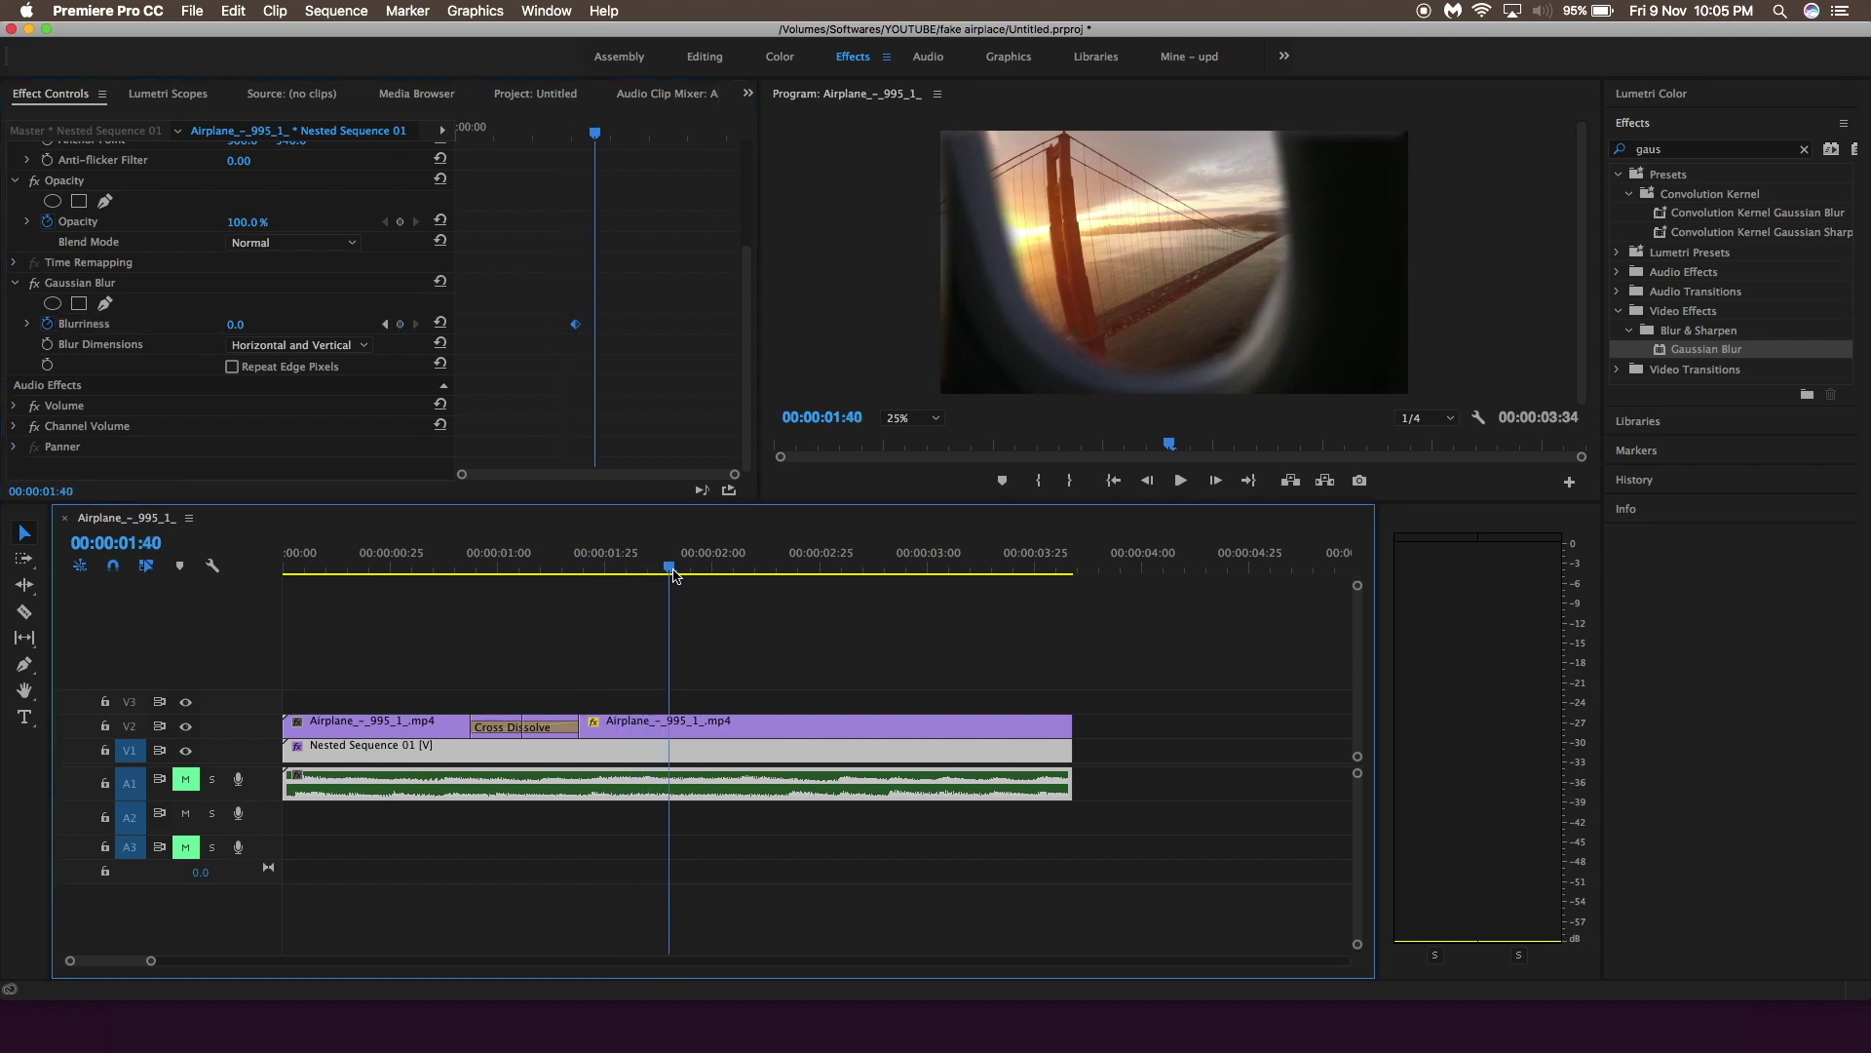
{"action": "left_click_drag", "start_coordinate": [235, 324], "coordinate": [296, 323]}
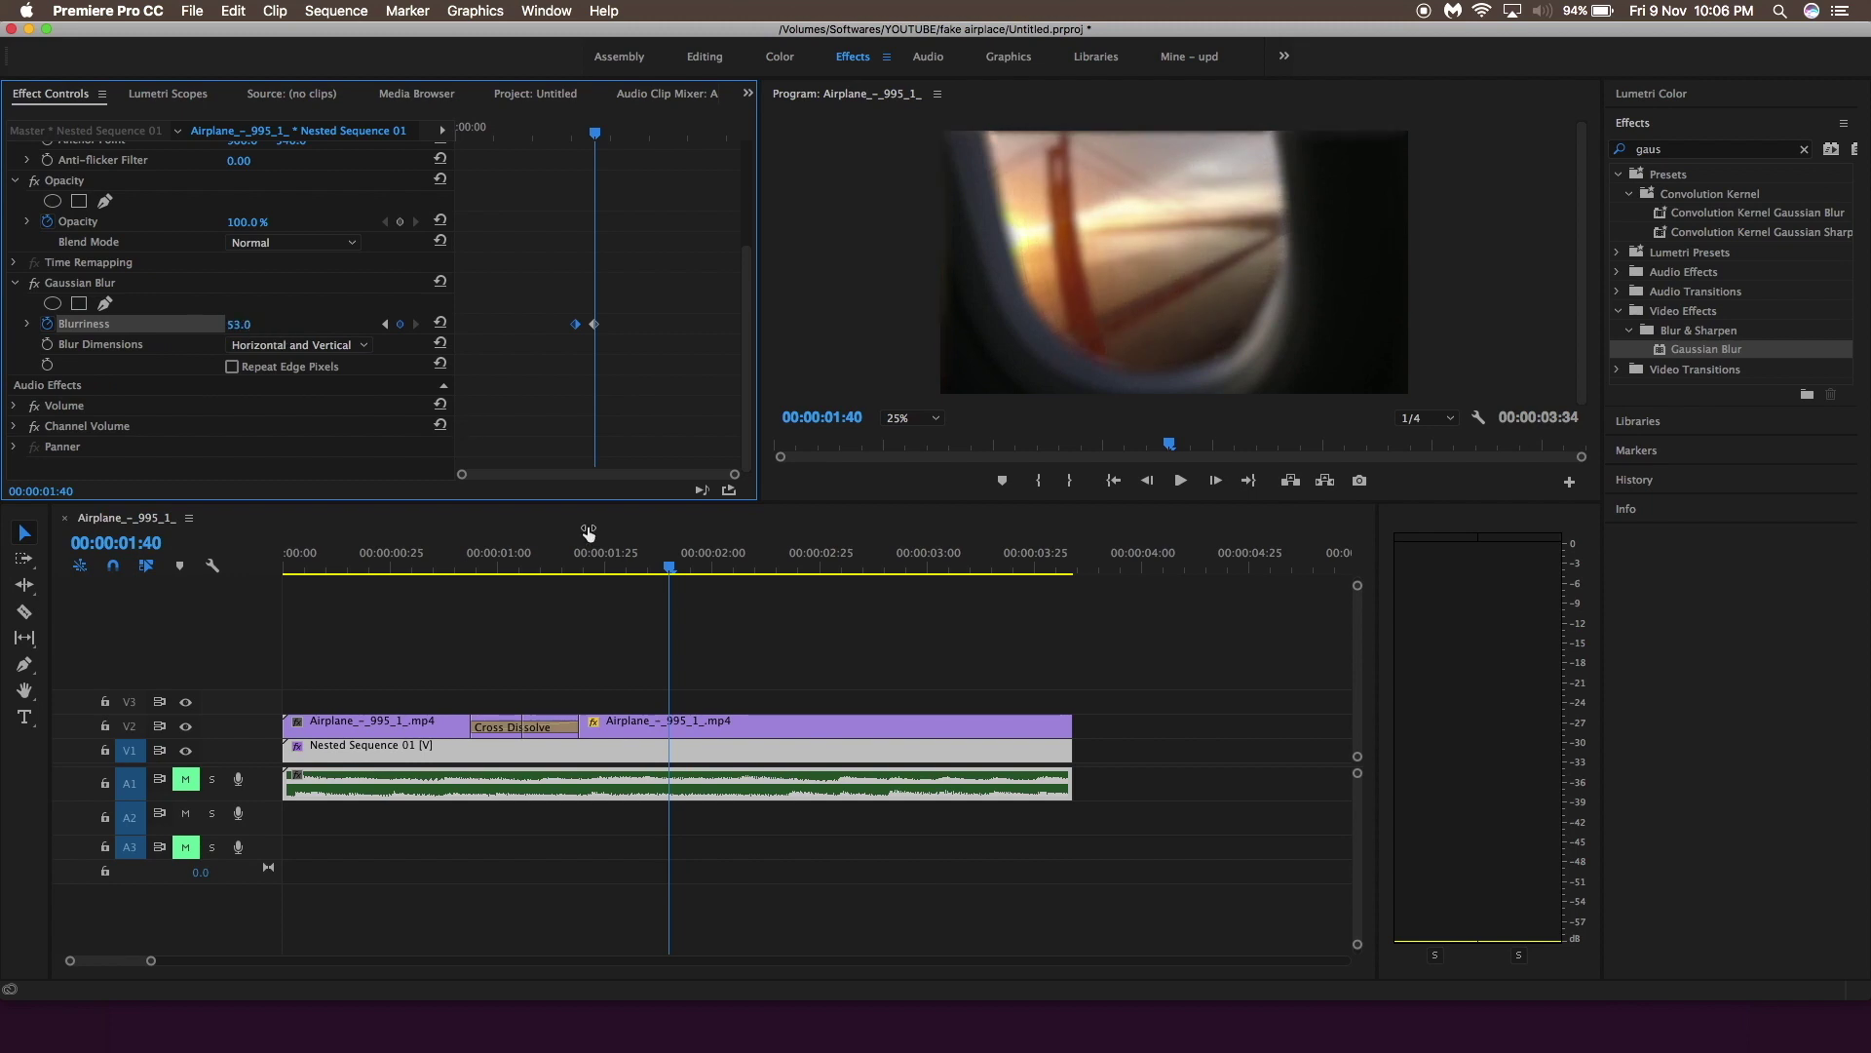
Add a Blurriness keyframe at 00:00:02:03, set it to 0, and play the blur back
{"action": "left_click", "coordinate": [659, 563]}
{"action": "key", "text": "space"}
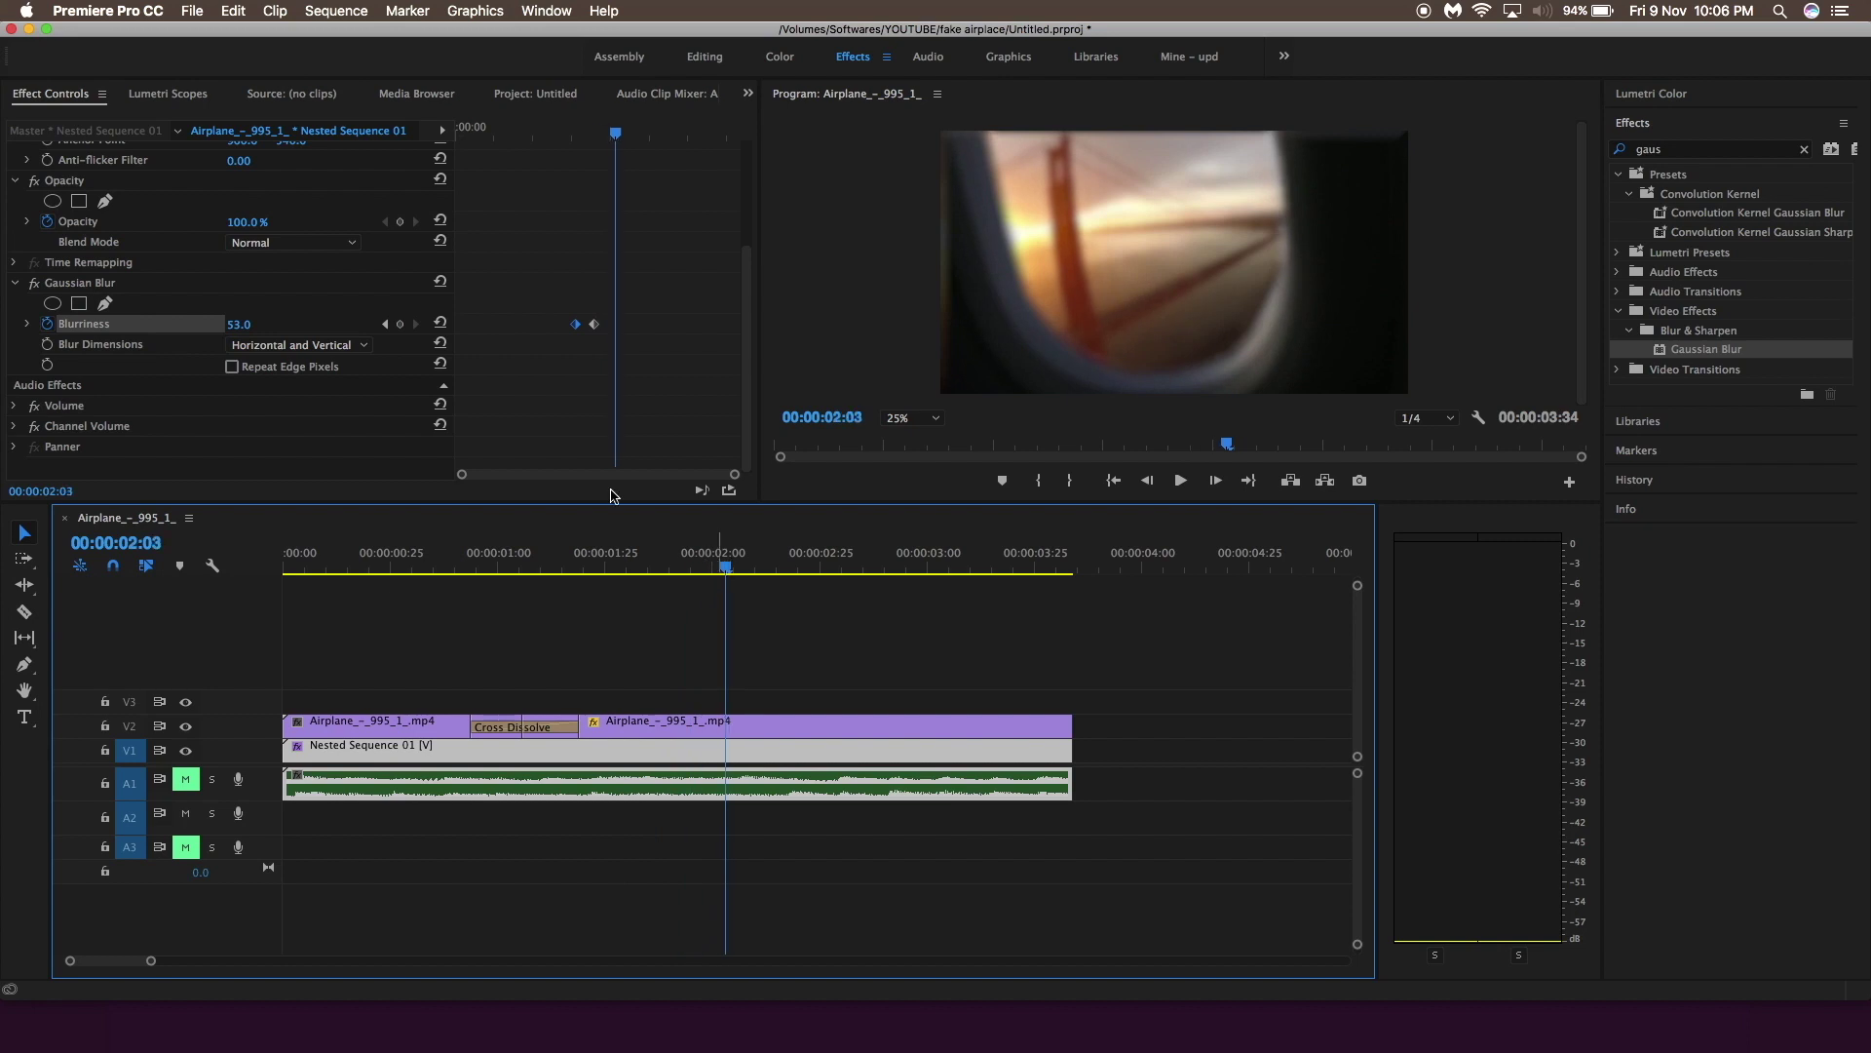
{"action": "left_click", "coordinate": [399, 324]}
{"action": "left_click", "coordinate": [251, 323]}
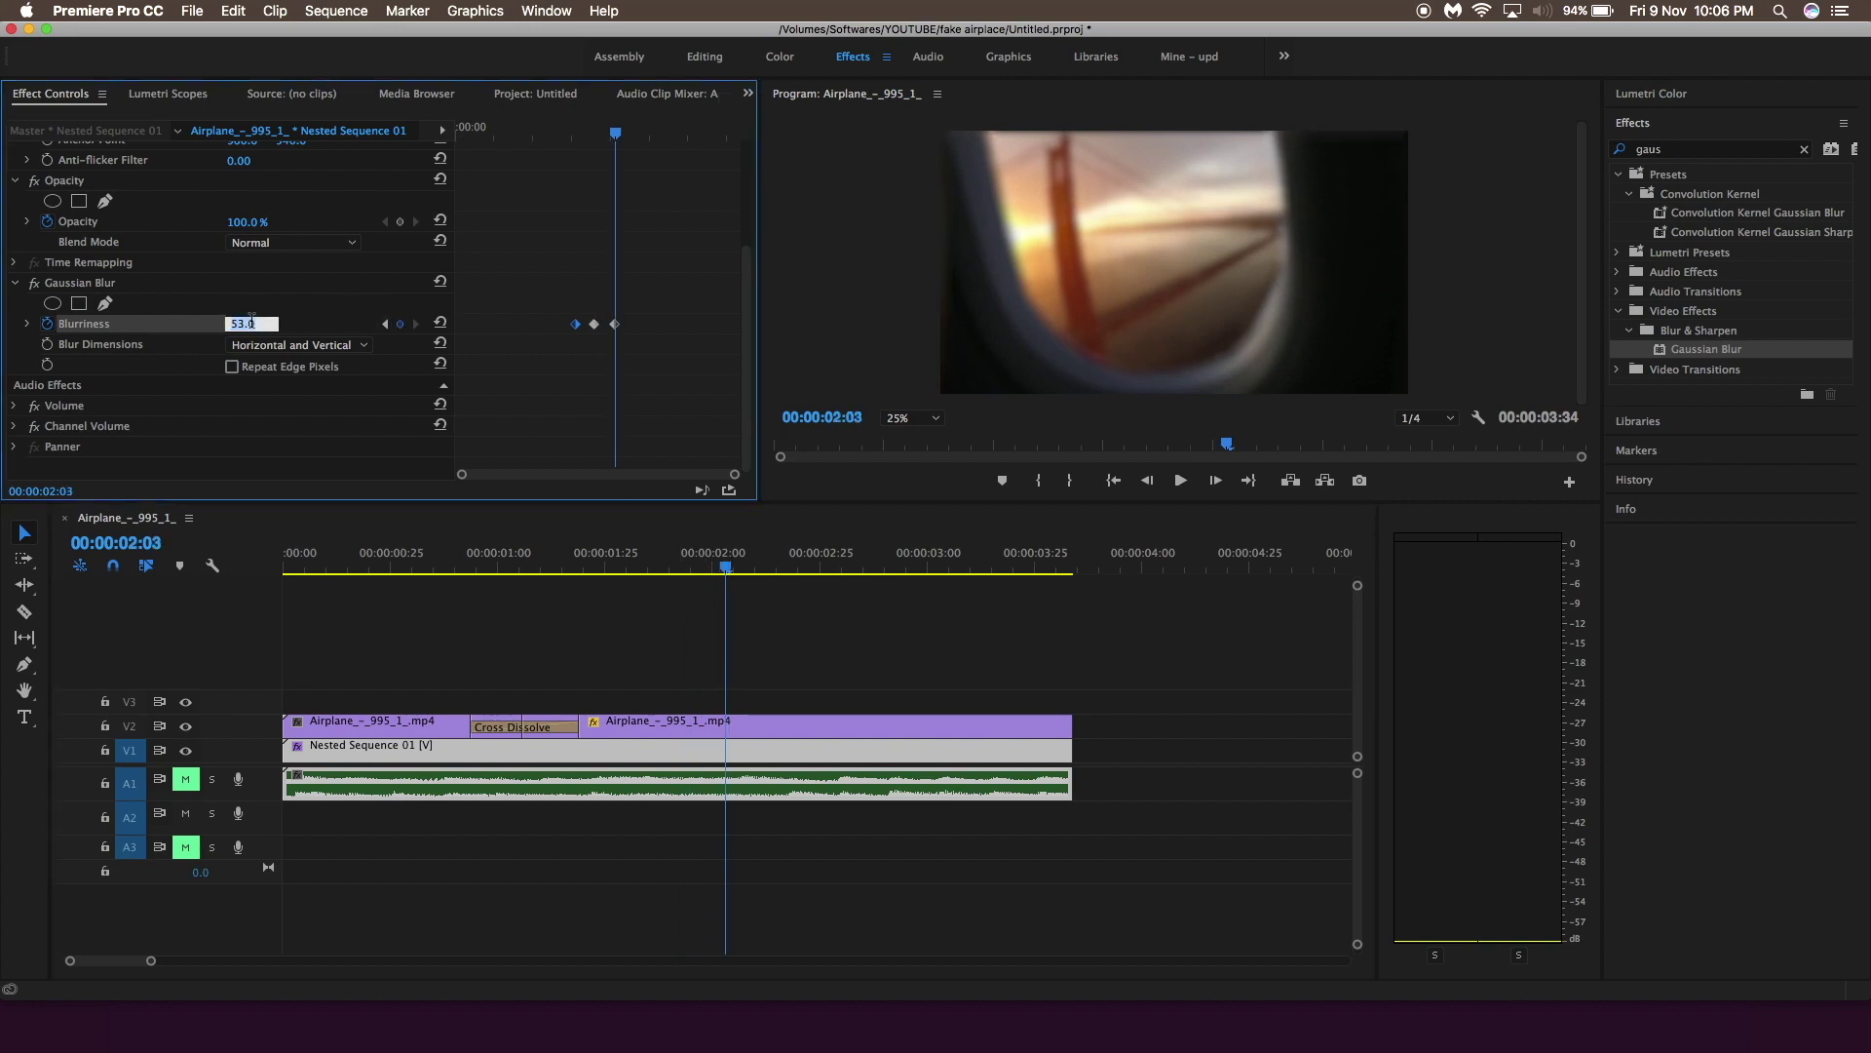
{"action": "type", "text": "0"}
{"action": "key", "text": "Return"}
{"action": "left_click", "coordinate": [624, 558]}
{"action": "key", "text": "space"}
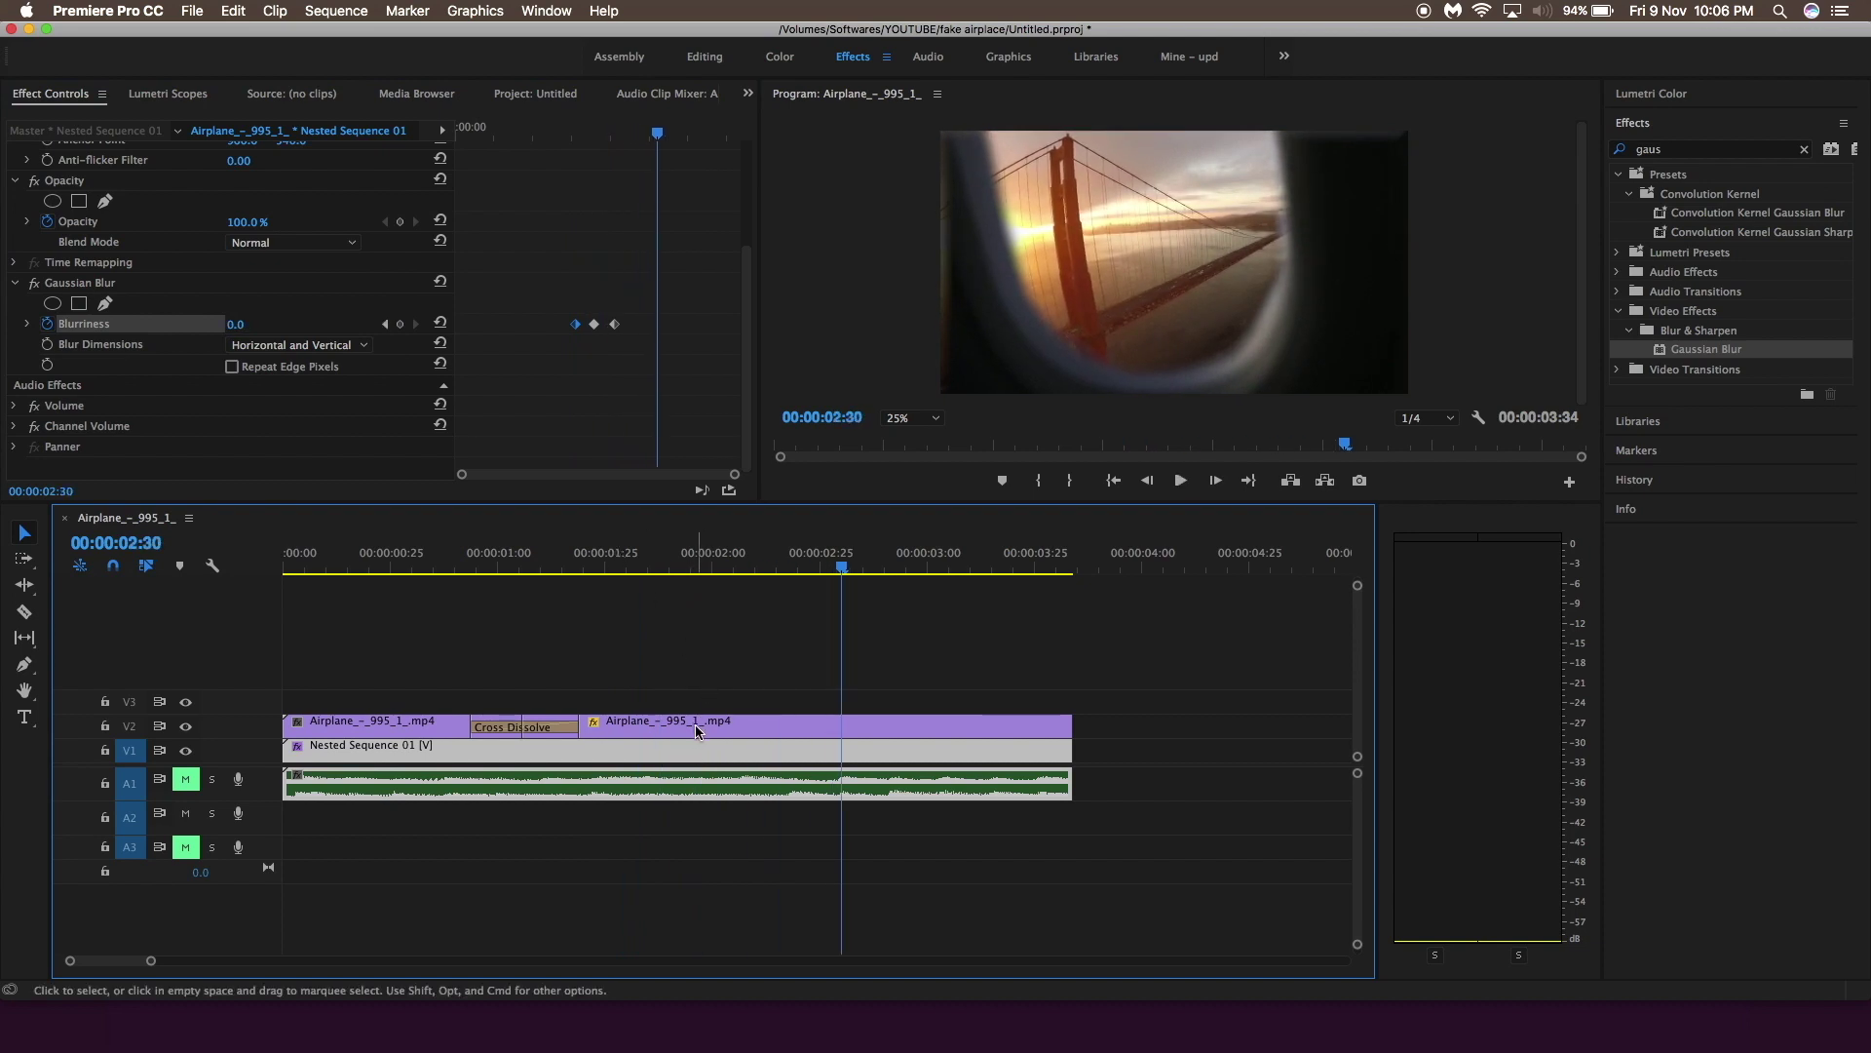
Shift the final Blurriness keyframe to about 00:00:03:13 and the middle one later as well, and play back the slower blur
{"action": "left_click_drag", "start_coordinate": [615, 324], "coordinate": [711, 341]}
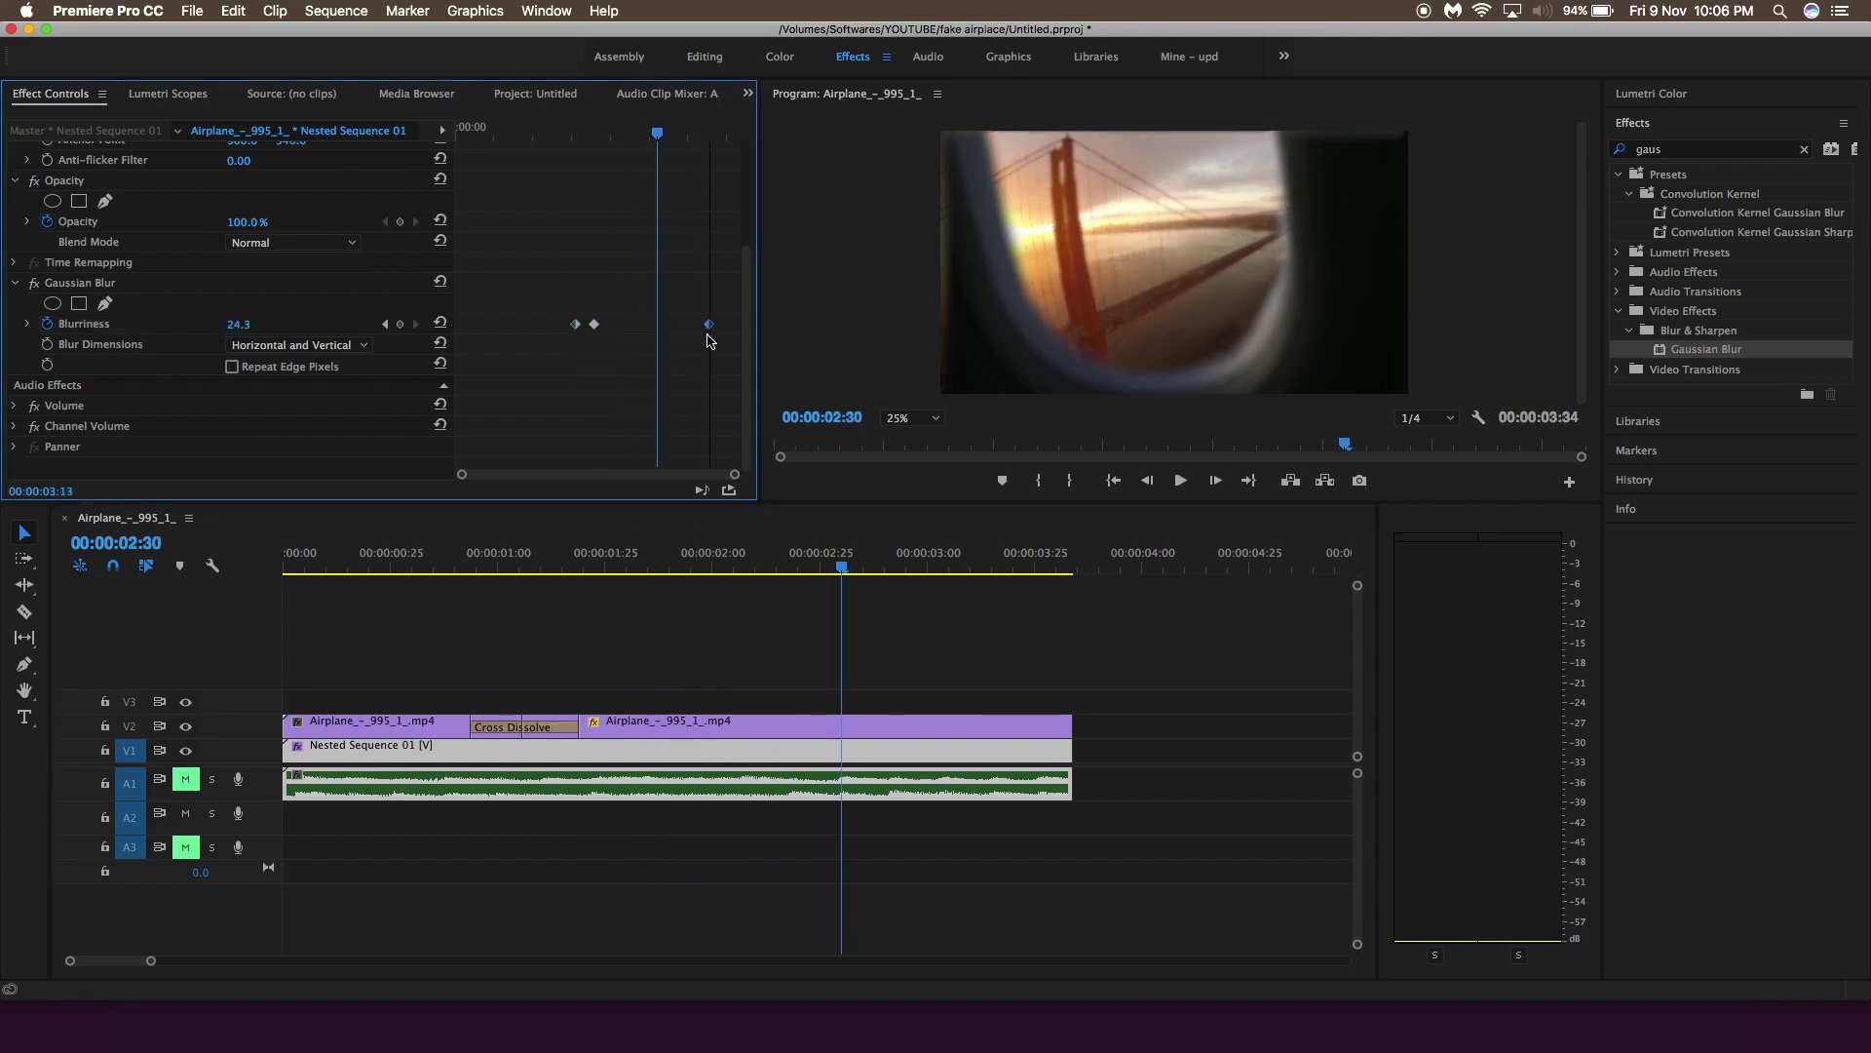
{"action": "left_click_drag", "start_coordinate": [595, 325], "coordinate": [645, 325]}
{"action": "left_click", "coordinate": [688, 623]}
{"action": "key", "text": "space"}
{"action": "left_click", "coordinate": [558, 560]}
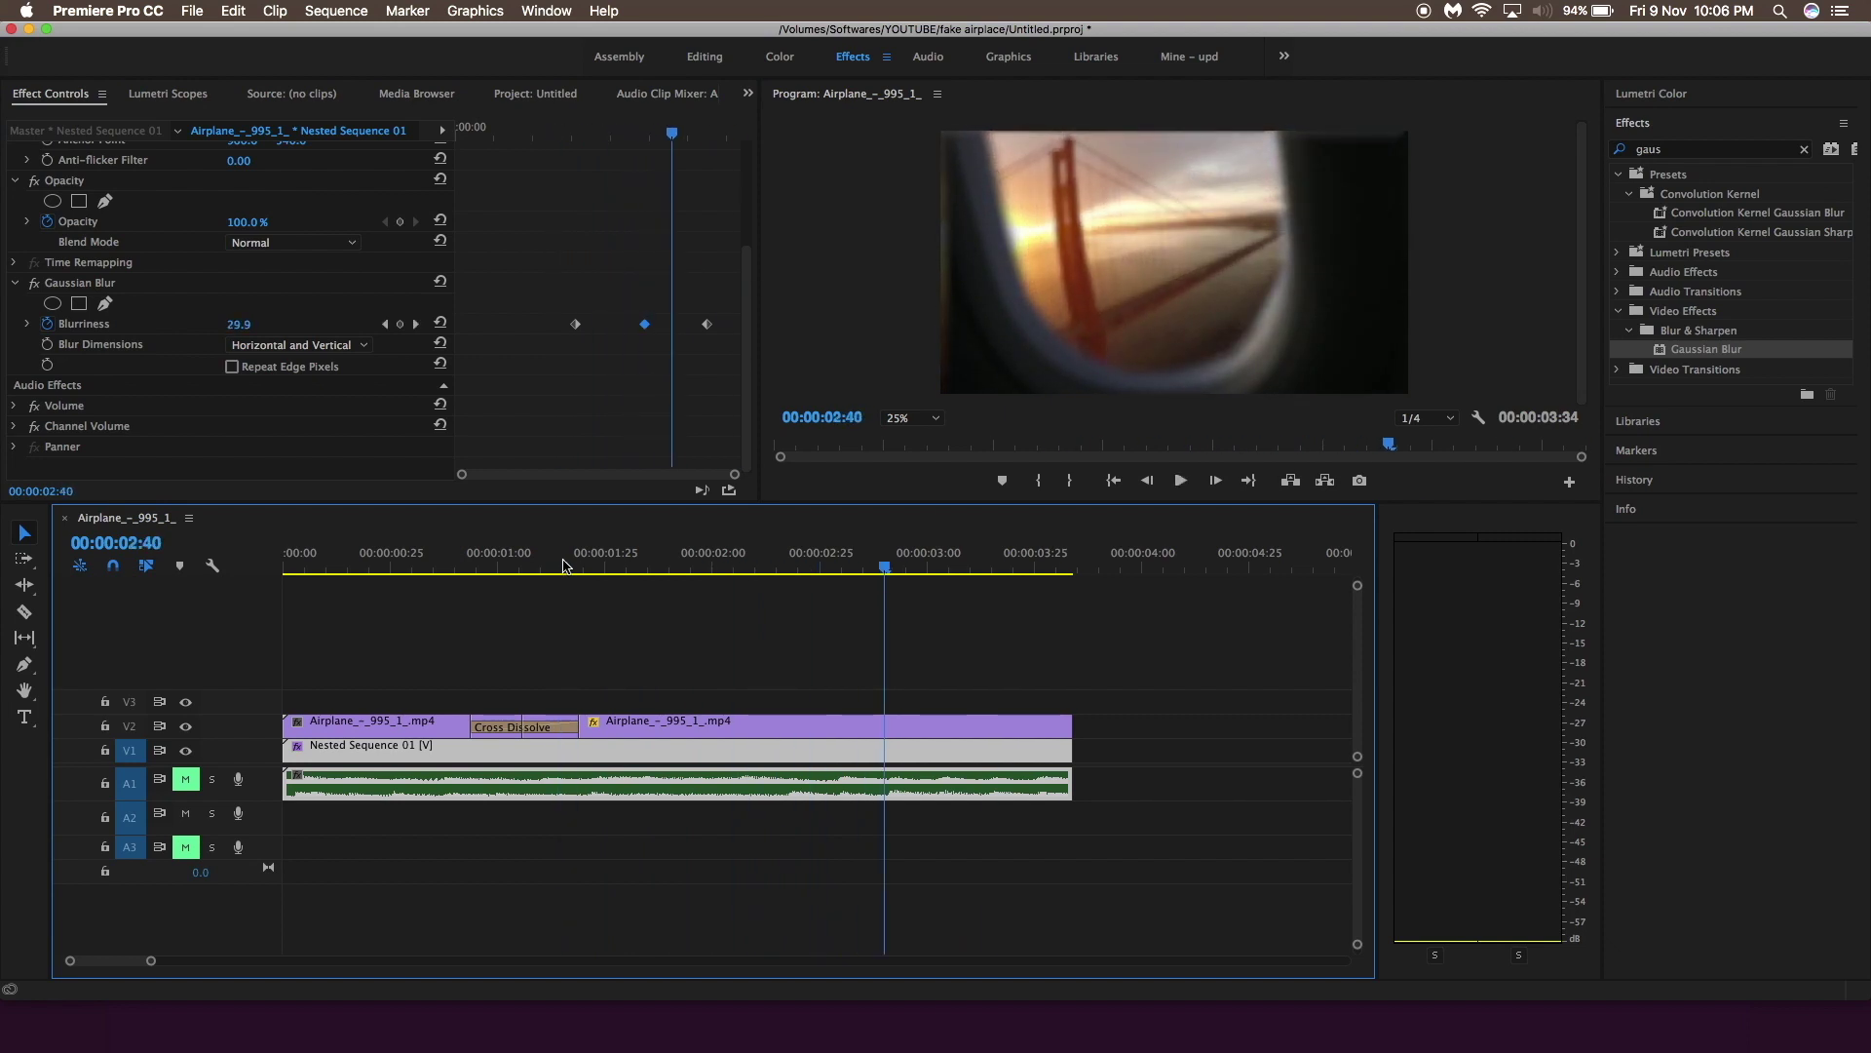
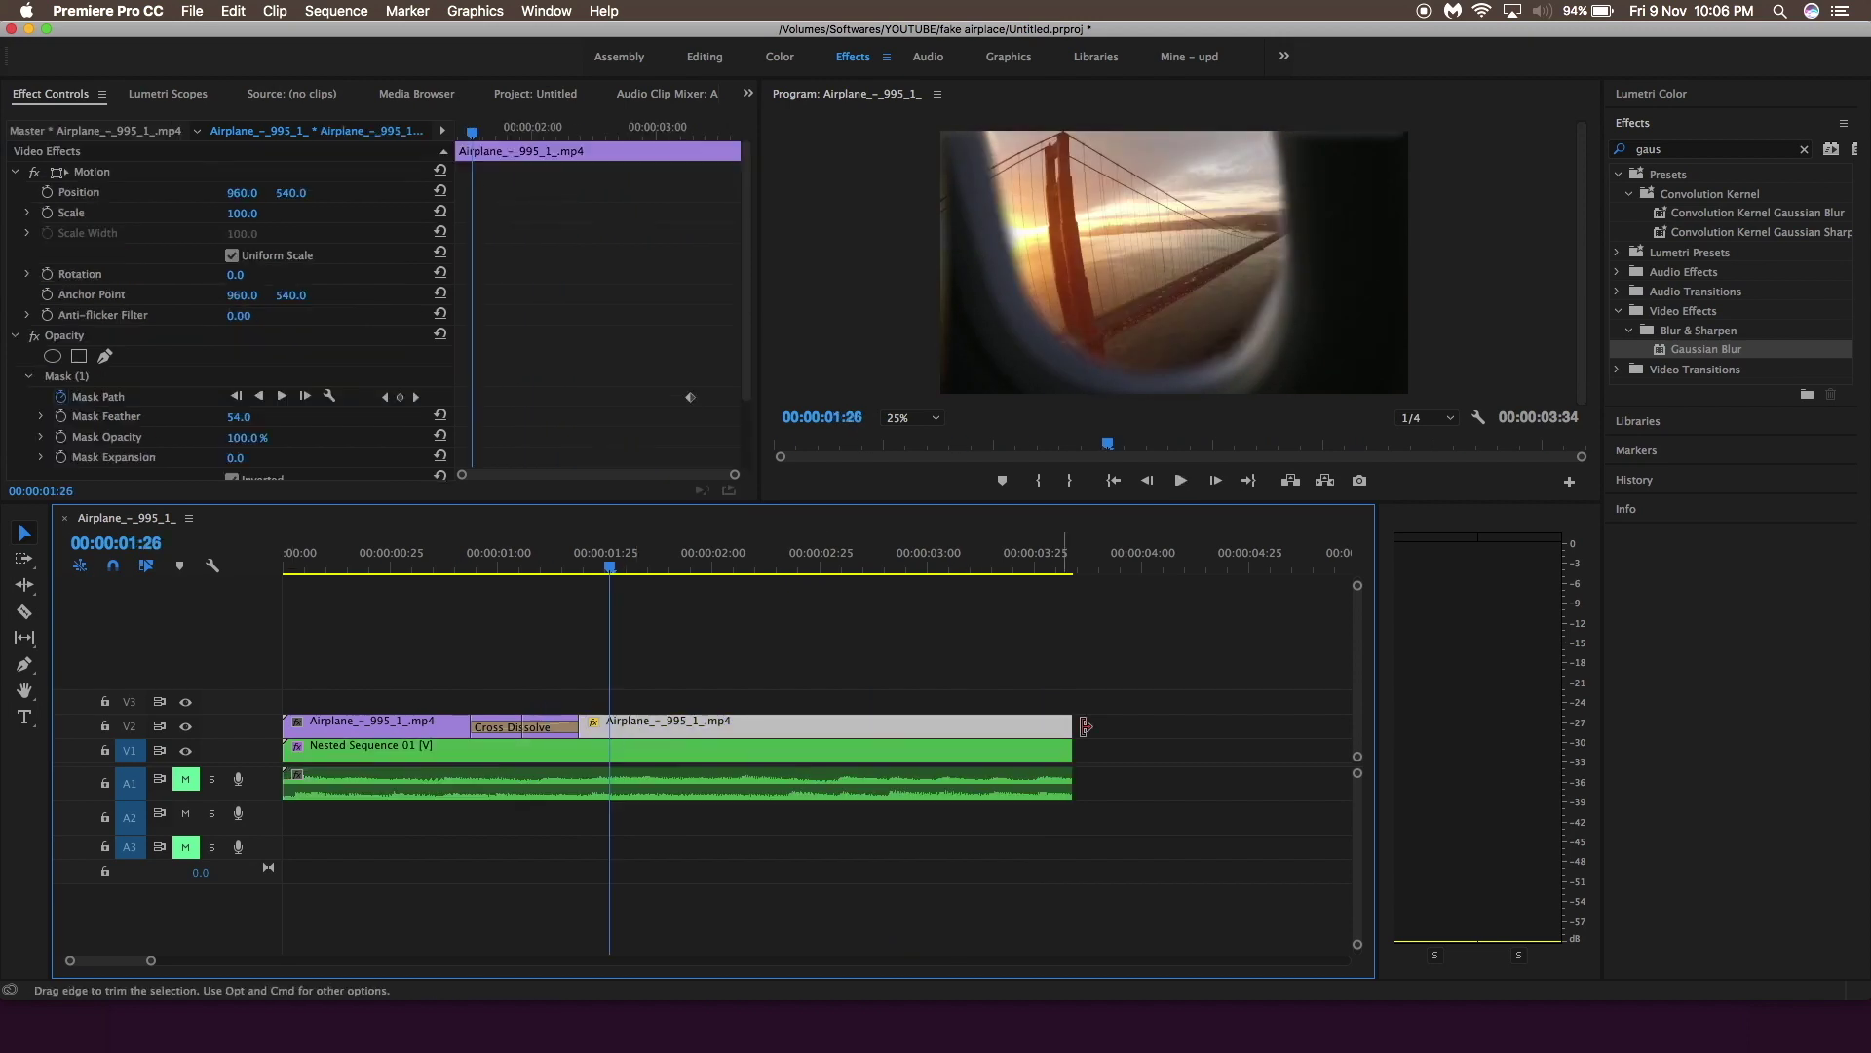
Move all the video clips up one track and place a full-length copy of the airplane clip on V1 beneath them
{"action": "left_click_drag", "start_coordinate": [1155, 700], "coordinate": [624, 733]}
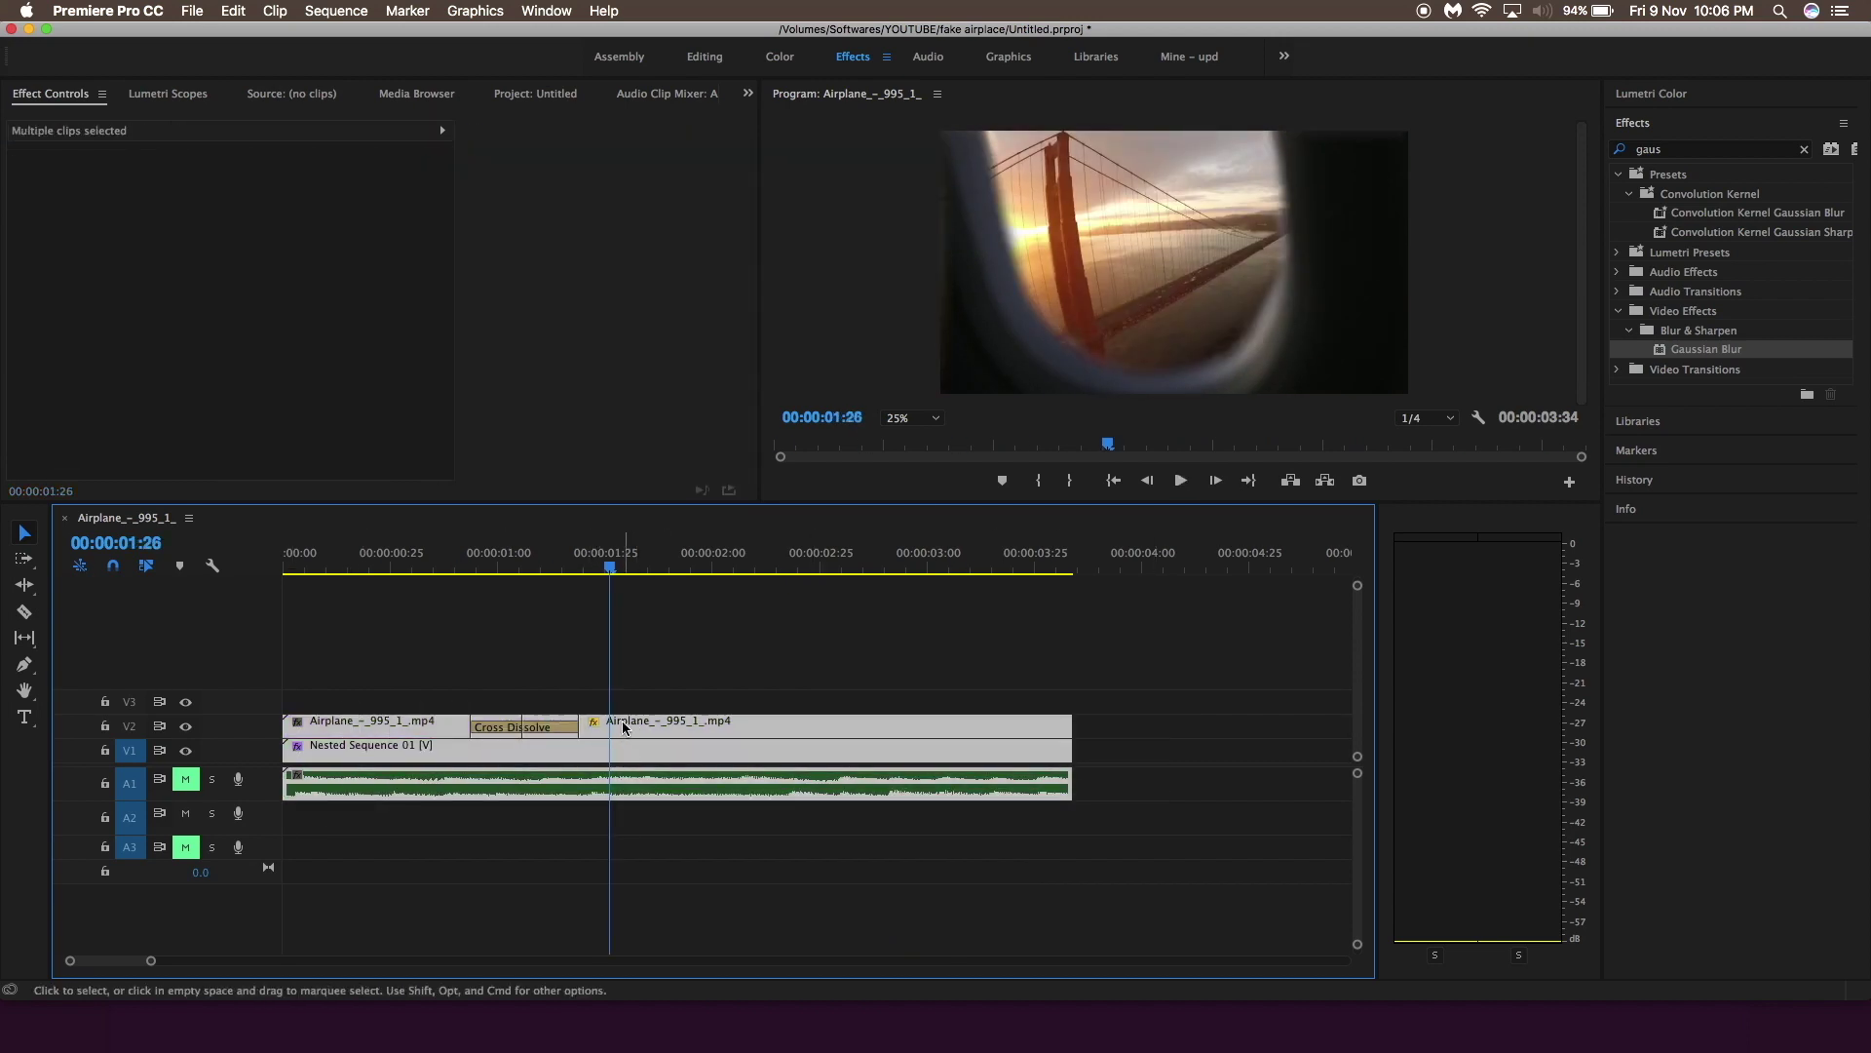
{"action": "key", "text": "alt+Up"}
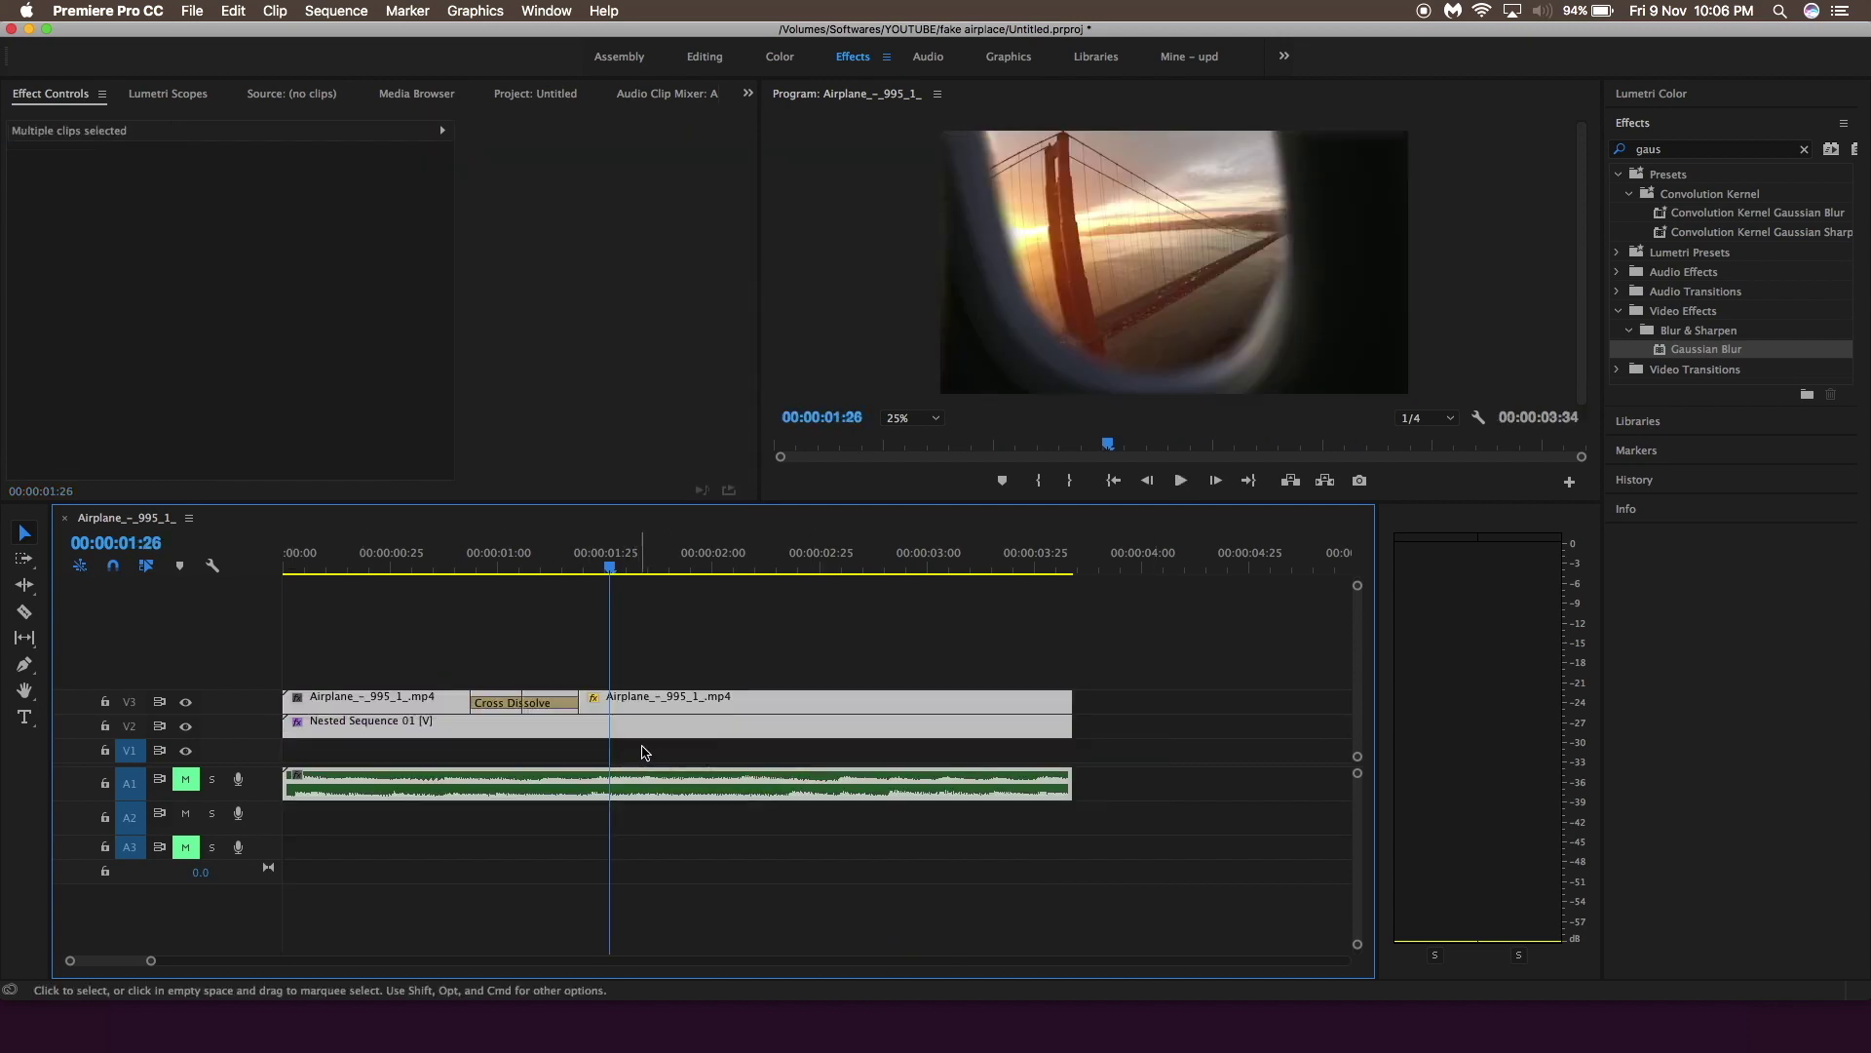
{"action": "left_click", "coordinate": [643, 753]}
{"action": "left_click", "coordinate": [644, 698]}
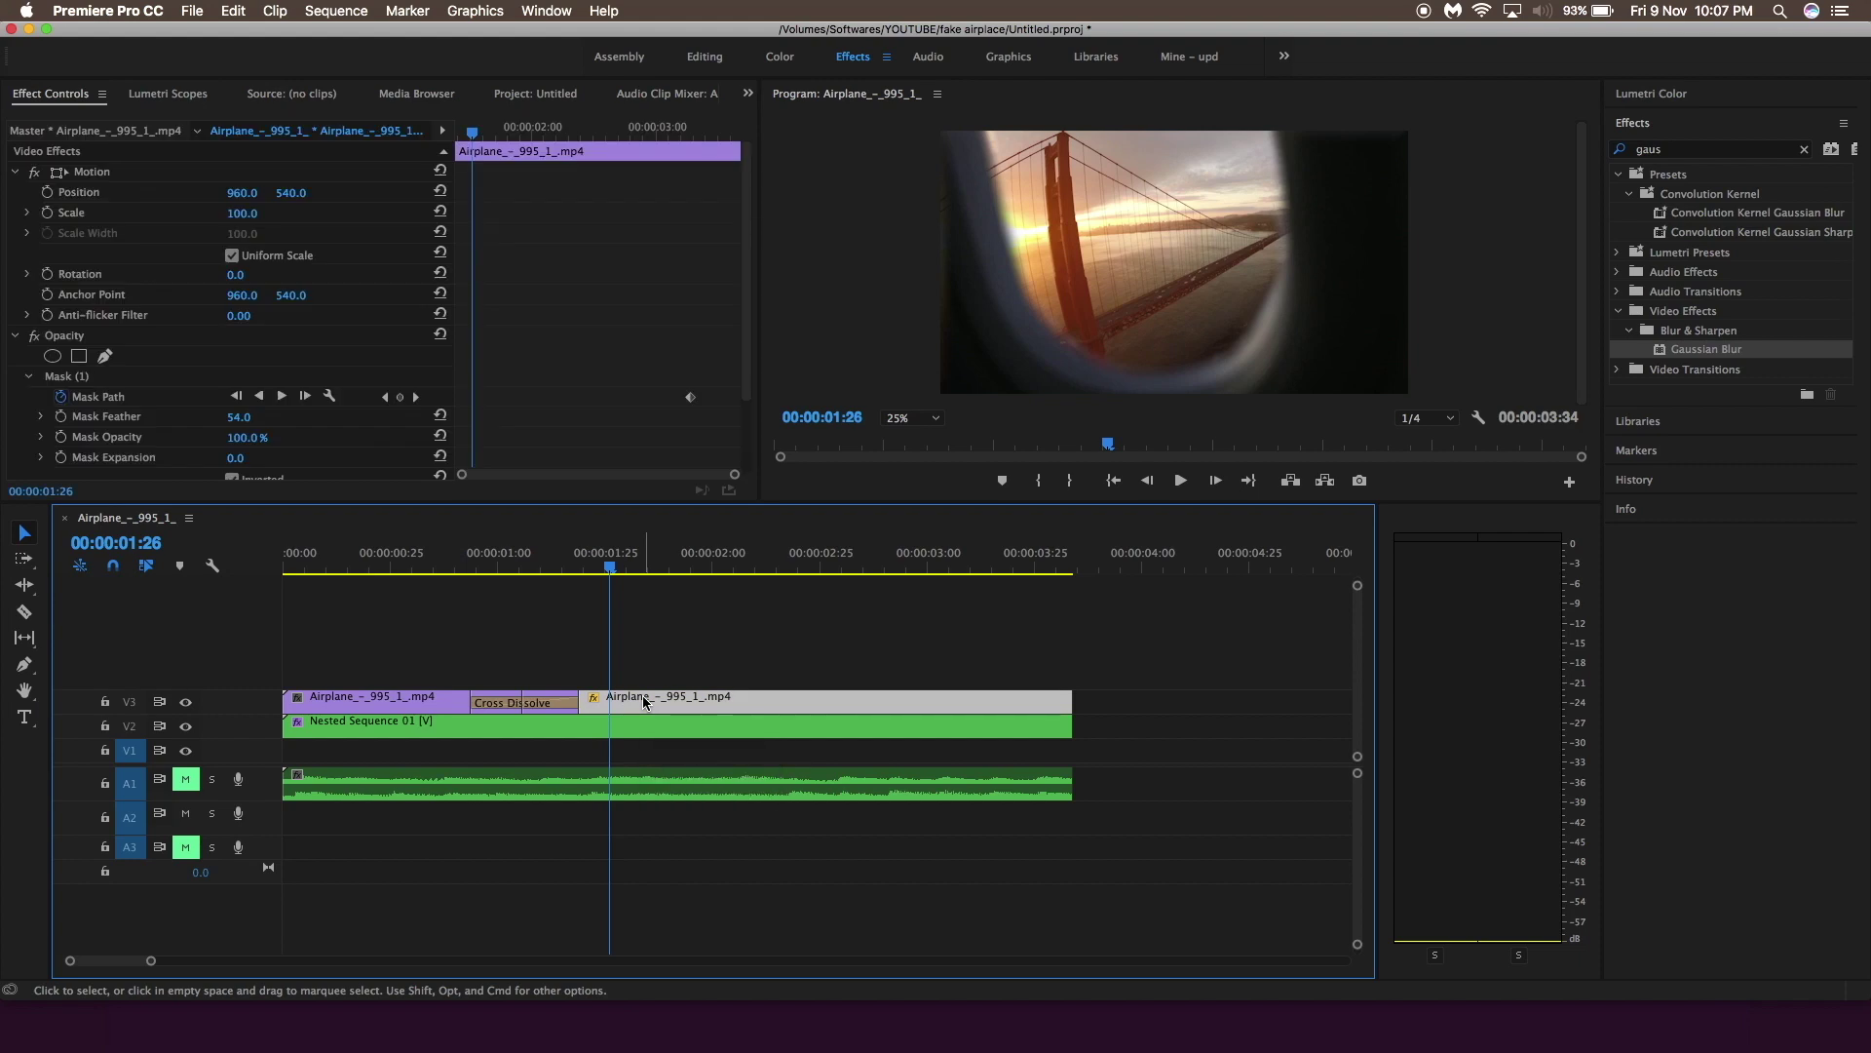
{"action": "left_click_drag", "start_coordinate": [644, 697], "coordinate": [325, 758]}
{"action": "left_click", "coordinate": [325, 758]}
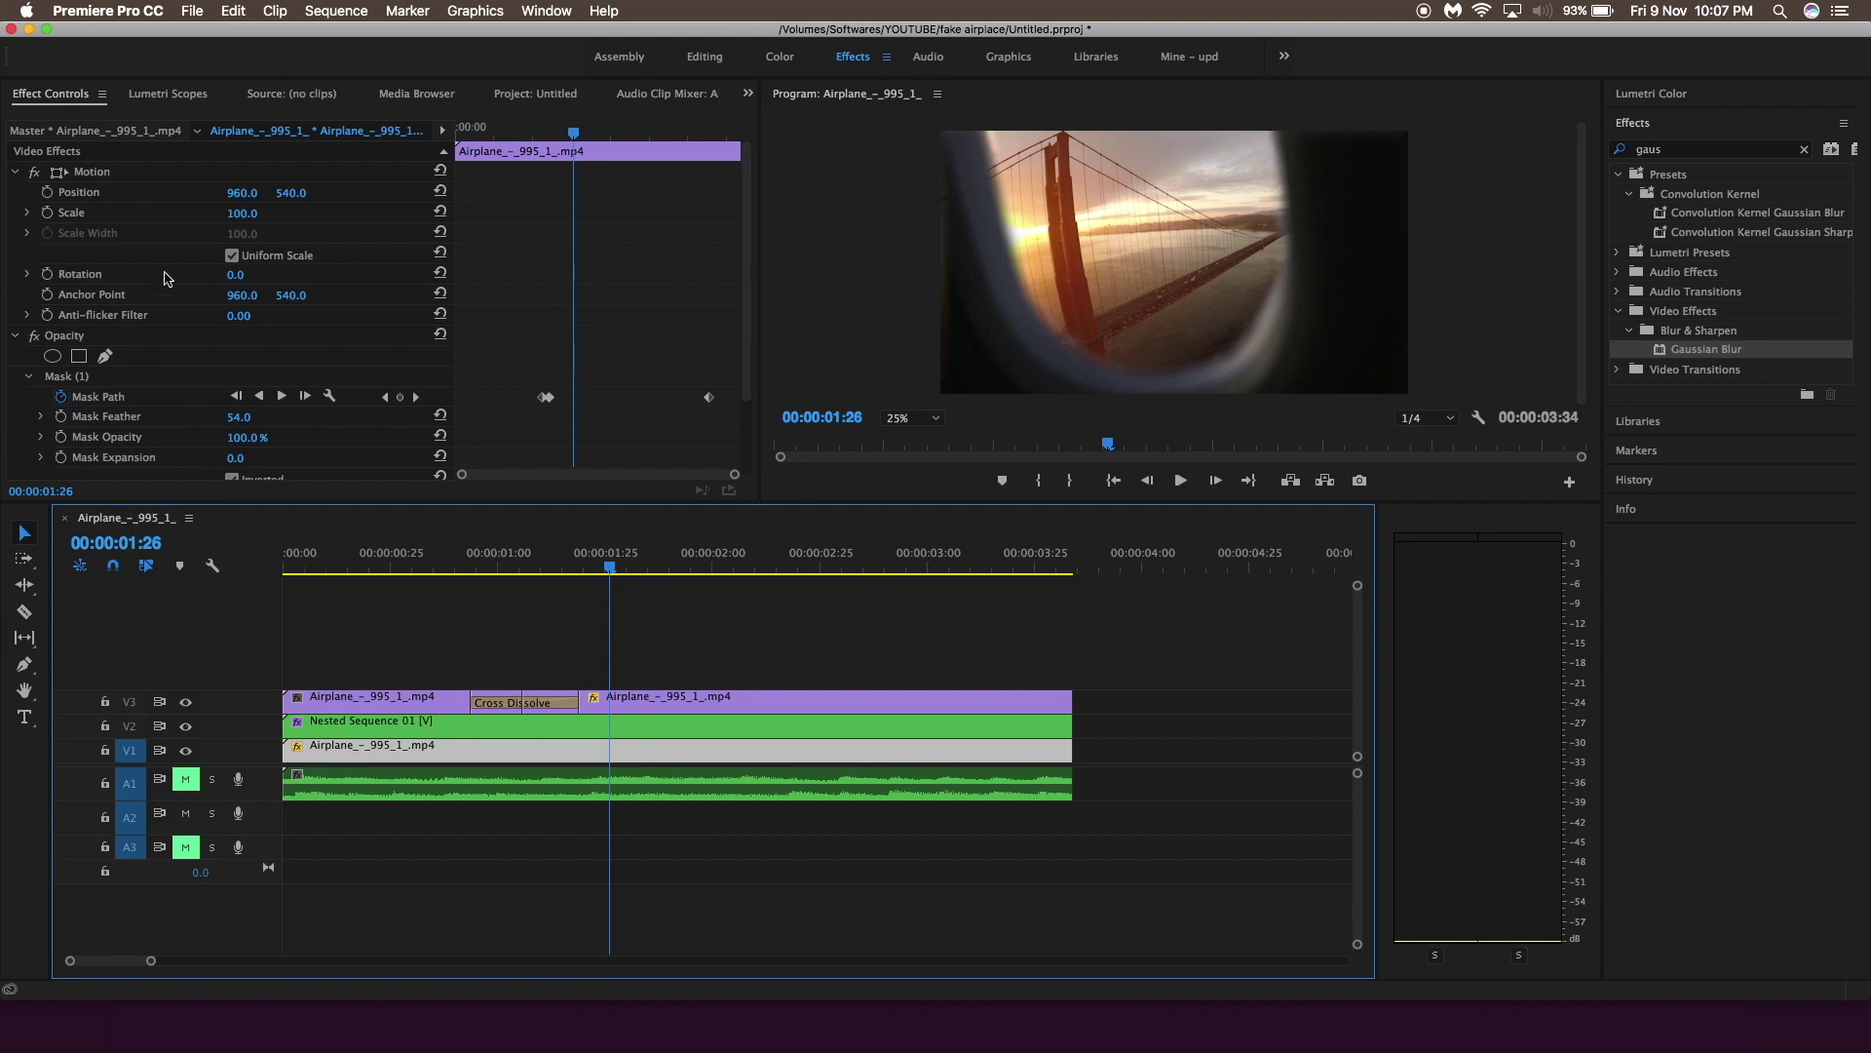
{"action": "left_click", "coordinate": [31, 175]}
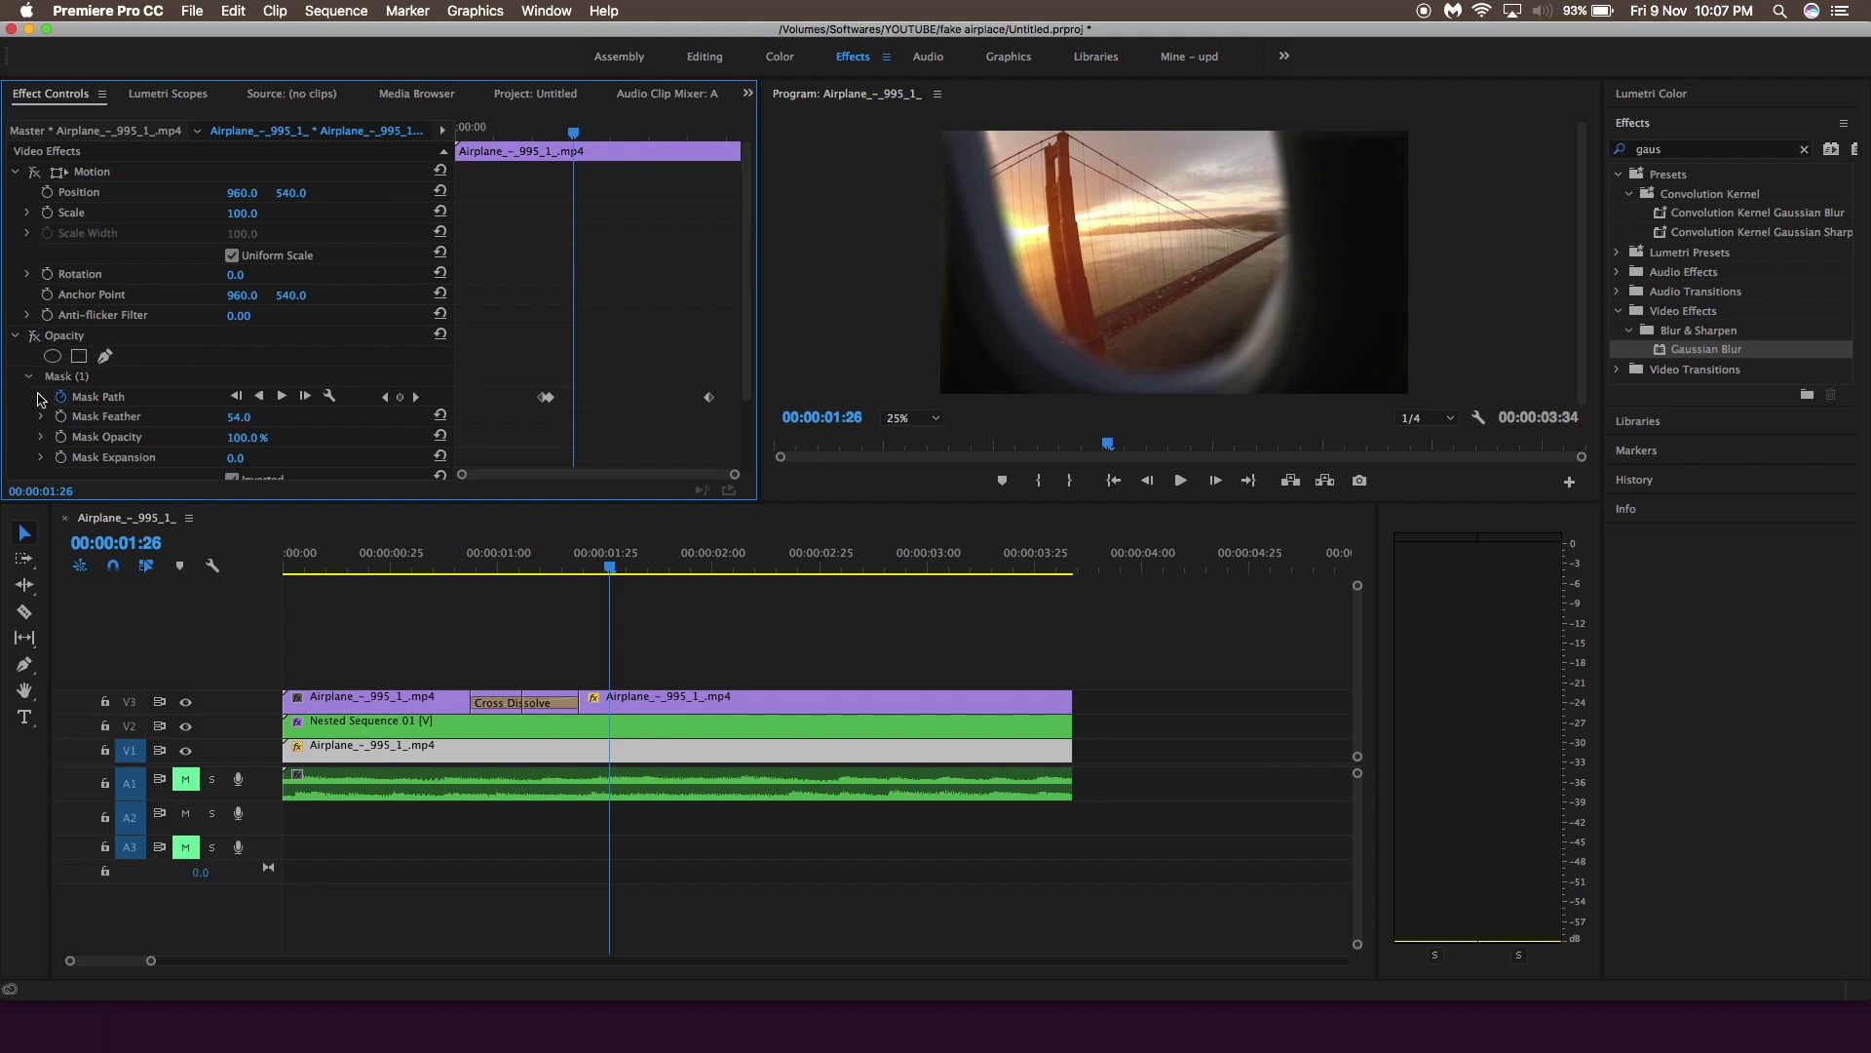
{"action": "scroll", "coordinate": [39, 350], "scroll_direction": "down", "scroll_amount": 3}
{"action": "mouse_move", "coordinate": [608, 582]}
{"action": "left_mouse_down"}
{"action": "mouse_move", "coordinate": [499, 573]}
{"action": "mouse_move", "coordinate": [707, 574]}
{"action": "mouse_move", "coordinate": [358, 572]}
{"action": "mouse_move", "coordinate": [664, 573]}
{"action": "mouse_move", "coordinate": [627, 582]}
{"action": "left_mouse_up"}
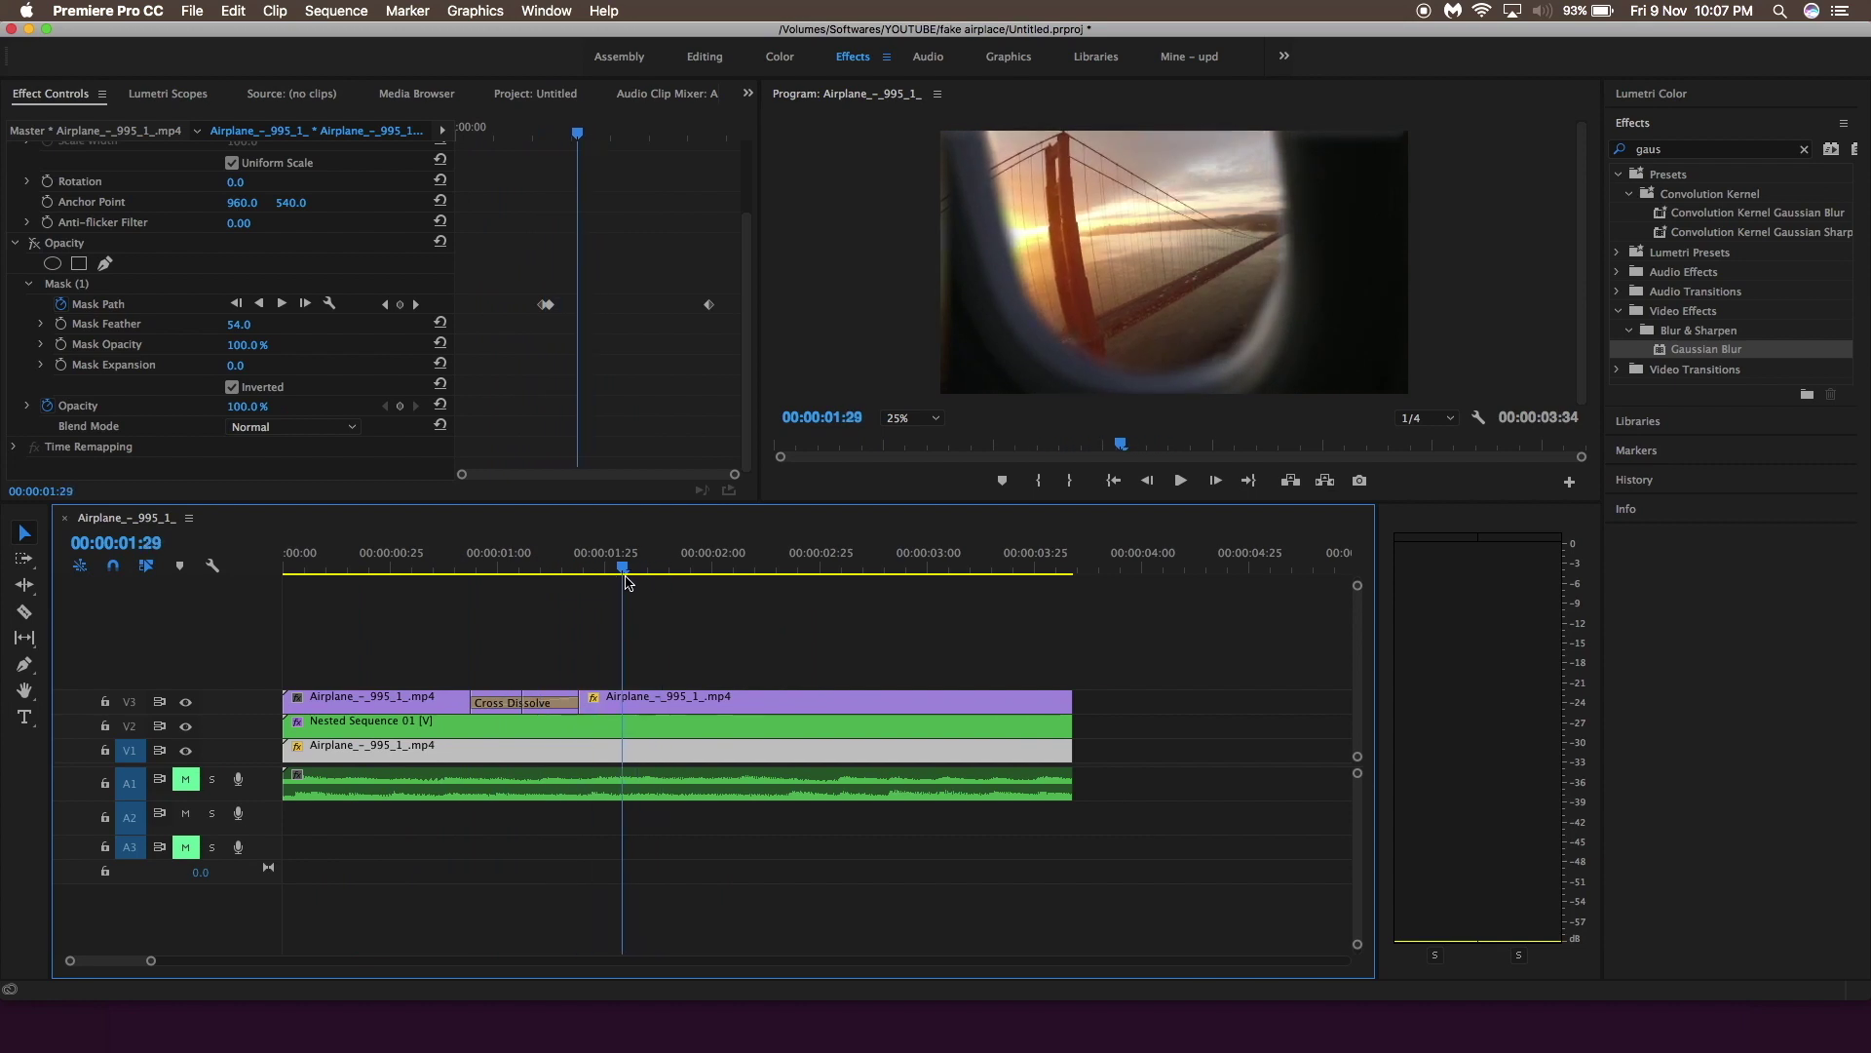
Nest the airplane clips on V3 together with the bridge sequence on V2, keeping the suggested sequence name
{"action": "left_click_drag", "start_coordinate": [1130, 655], "coordinate": [371, 726]}
{"action": "right_click", "coordinate": [370, 723]}
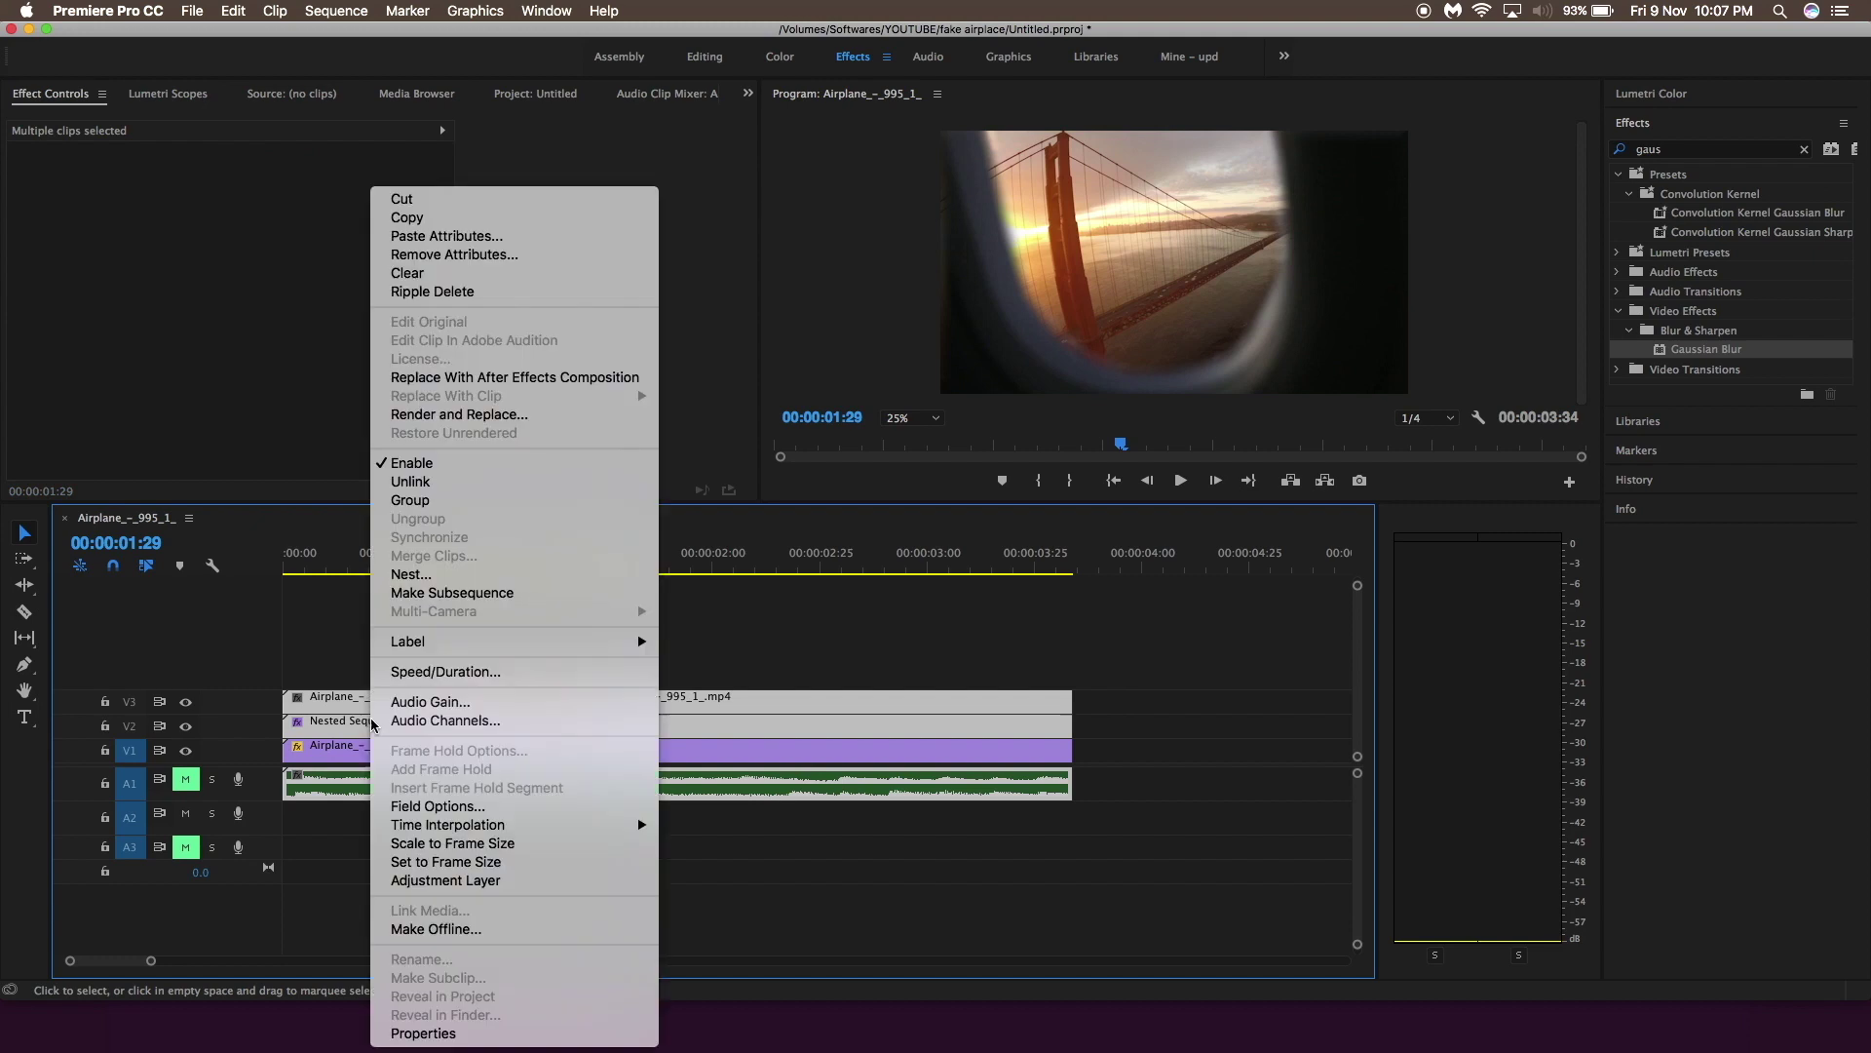
{"action": "left_click", "coordinate": [414, 577]}
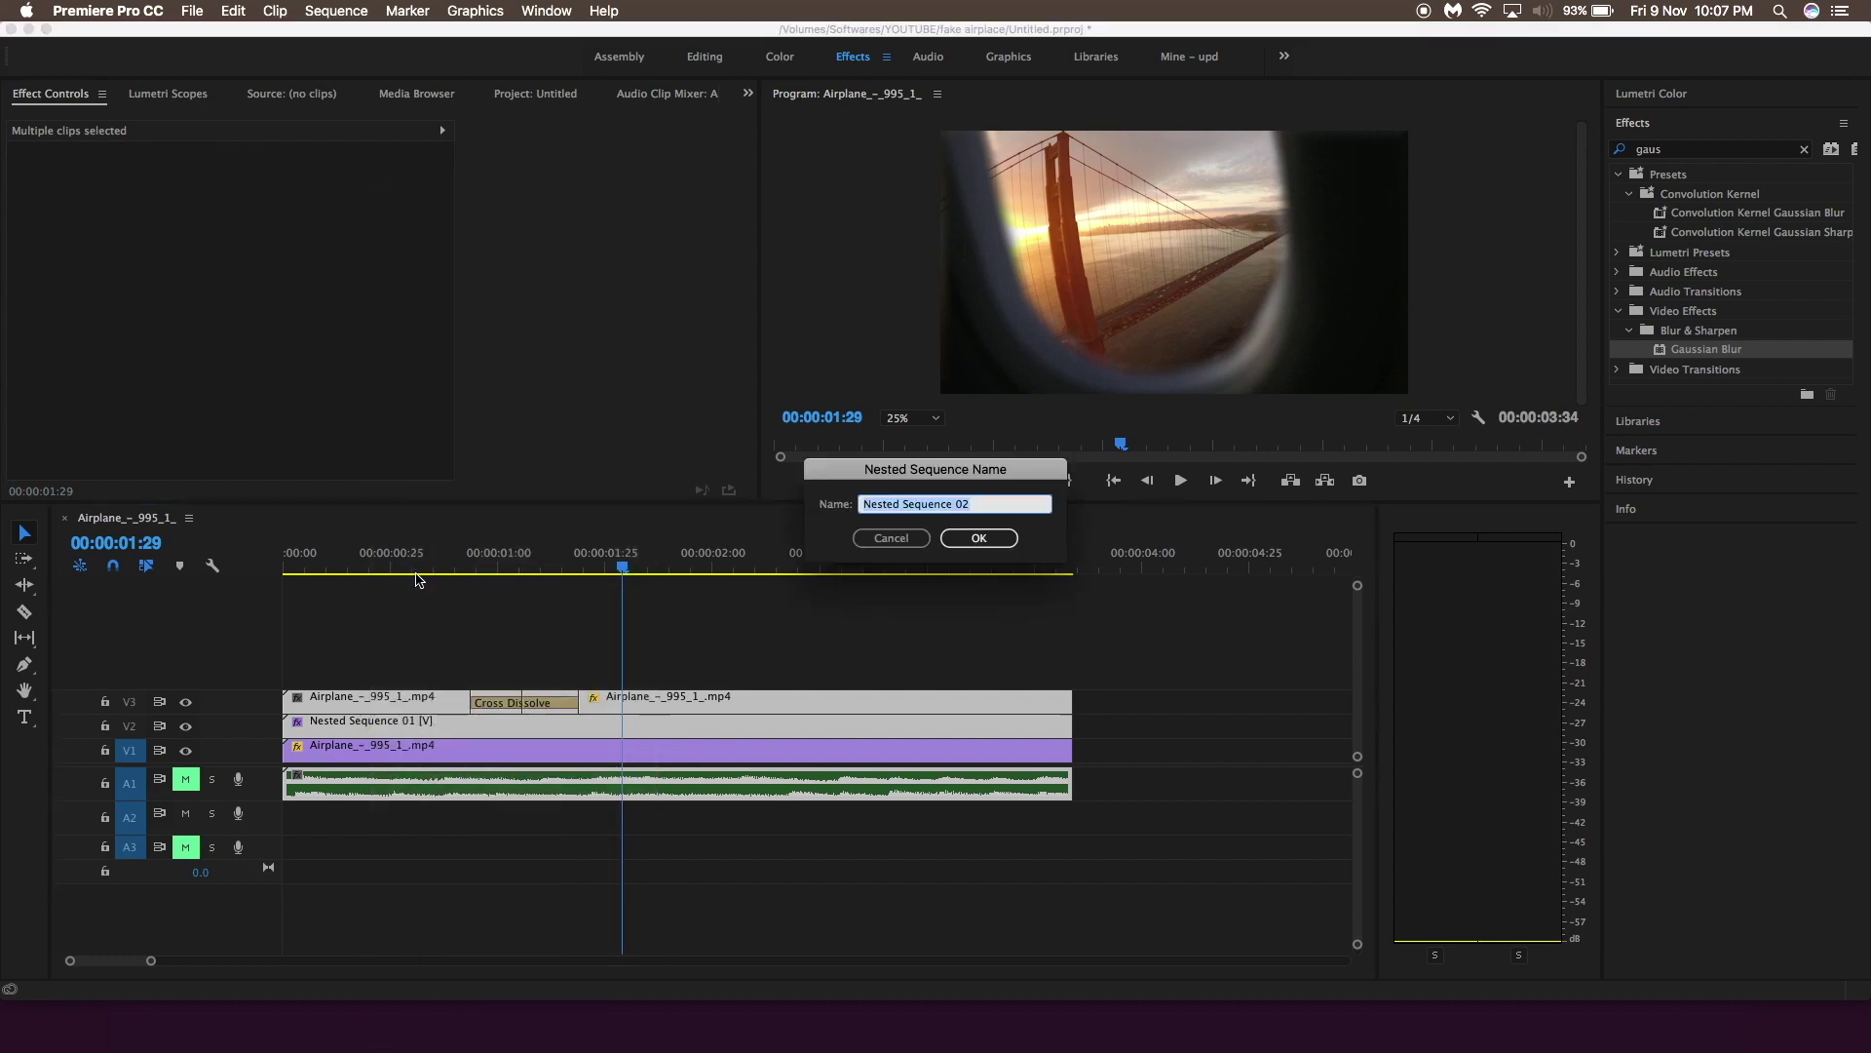
{"action": "left_click", "coordinate": [975, 538]}
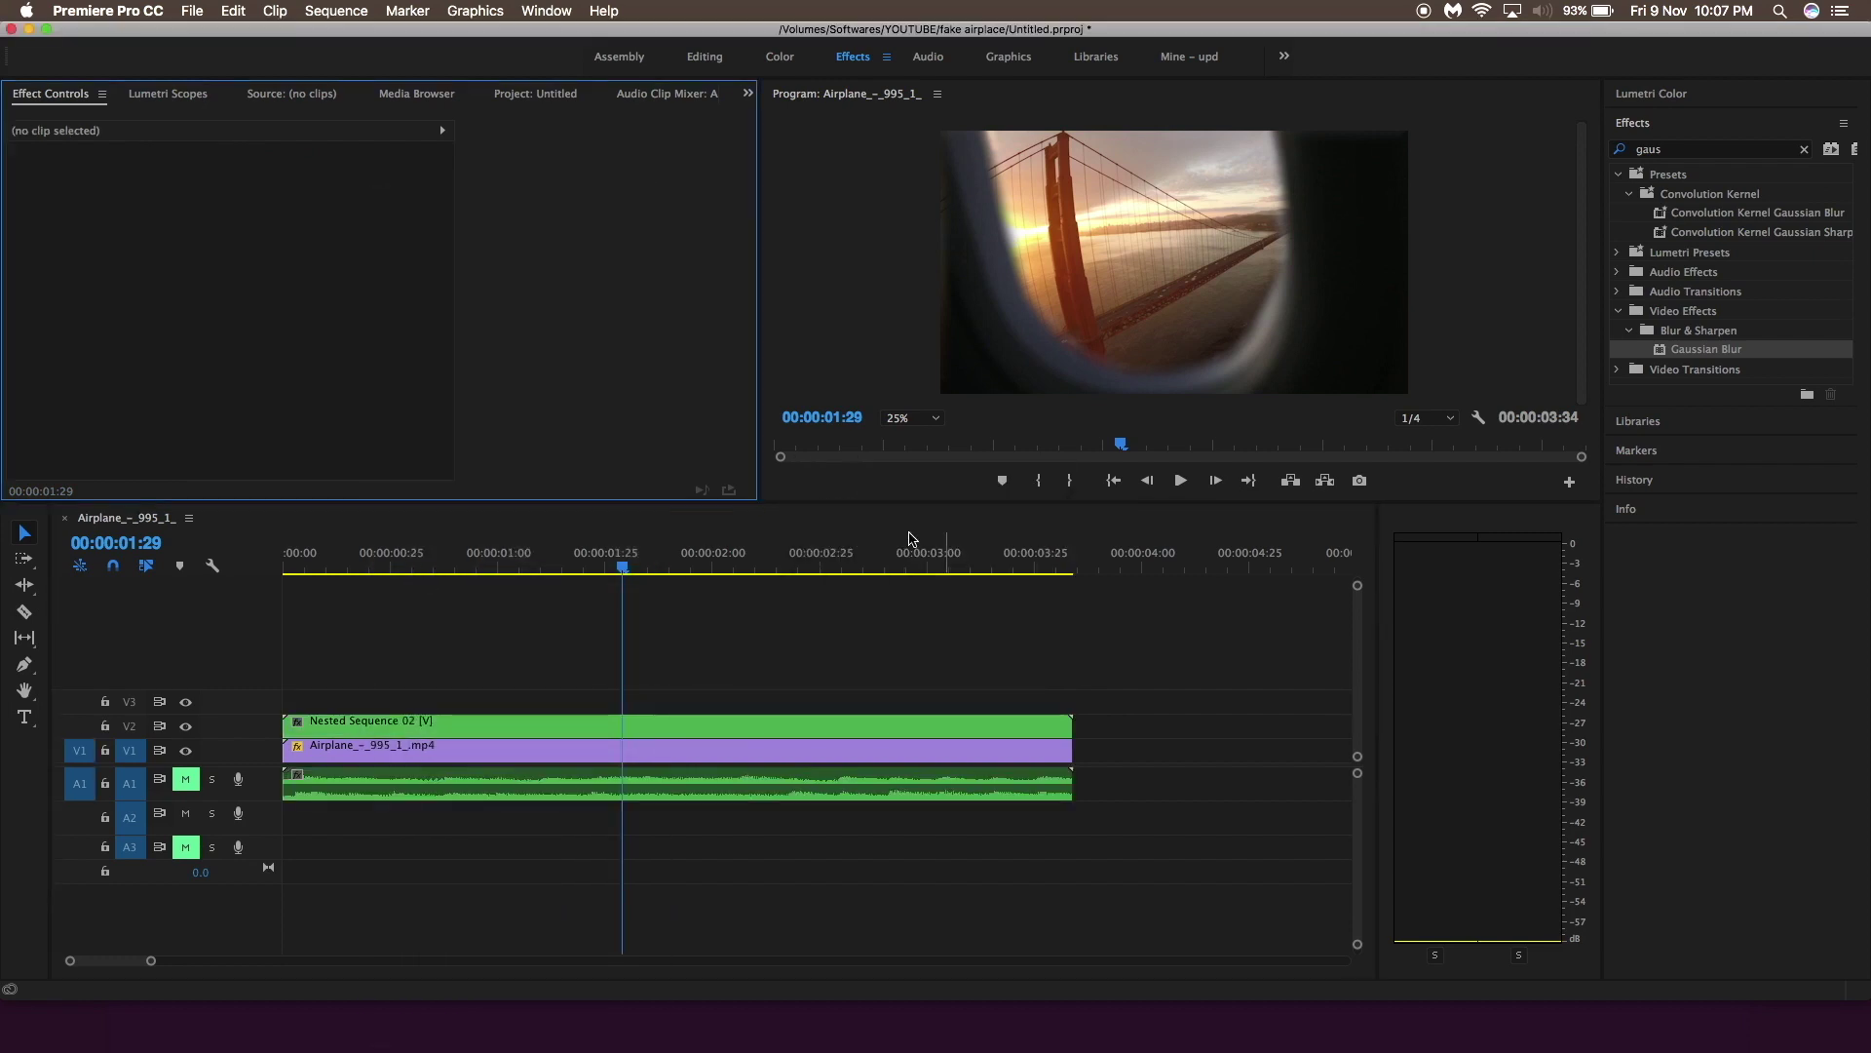
Draw a closed pen mask in the Opacity of Nested Sequence 02, tracing outside the window and looping around the frame's outer edges
{"action": "left_click", "coordinate": [562, 726]}
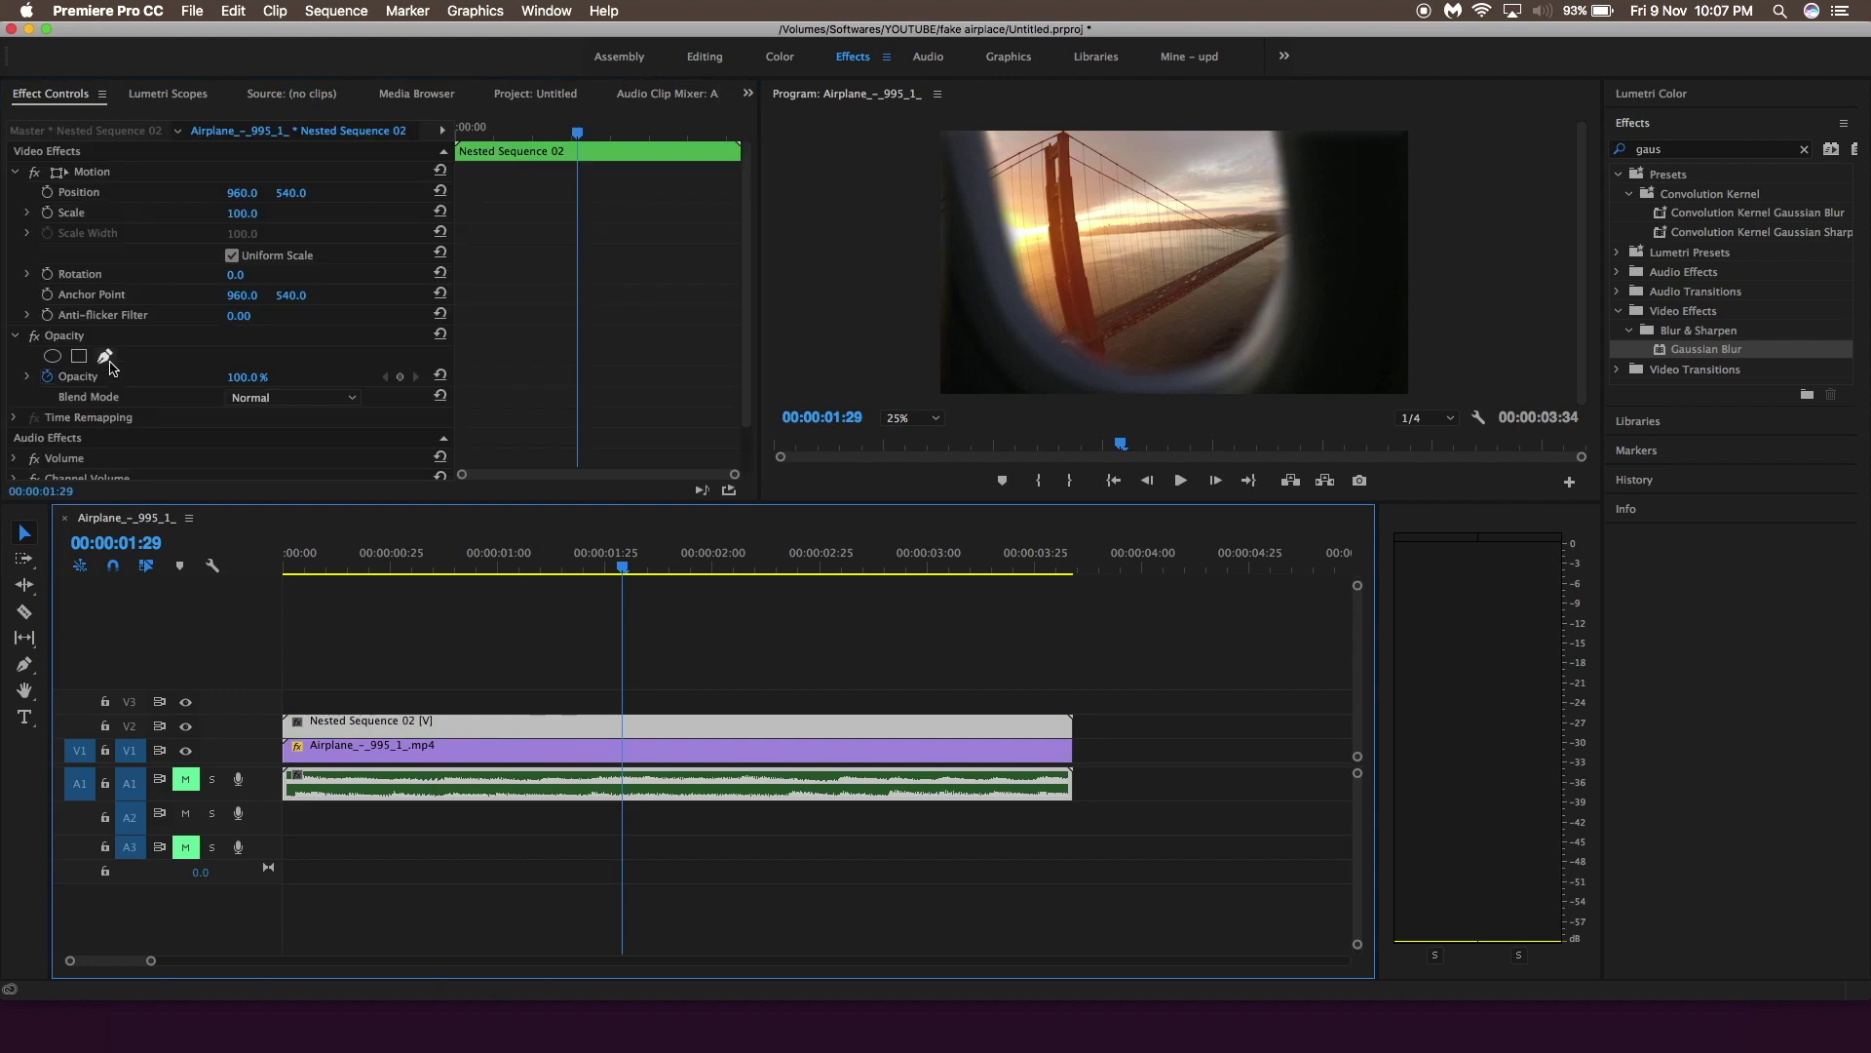
{"action": "left_click", "coordinate": [105, 357]}
{"action": "left_click", "coordinate": [913, 127]}
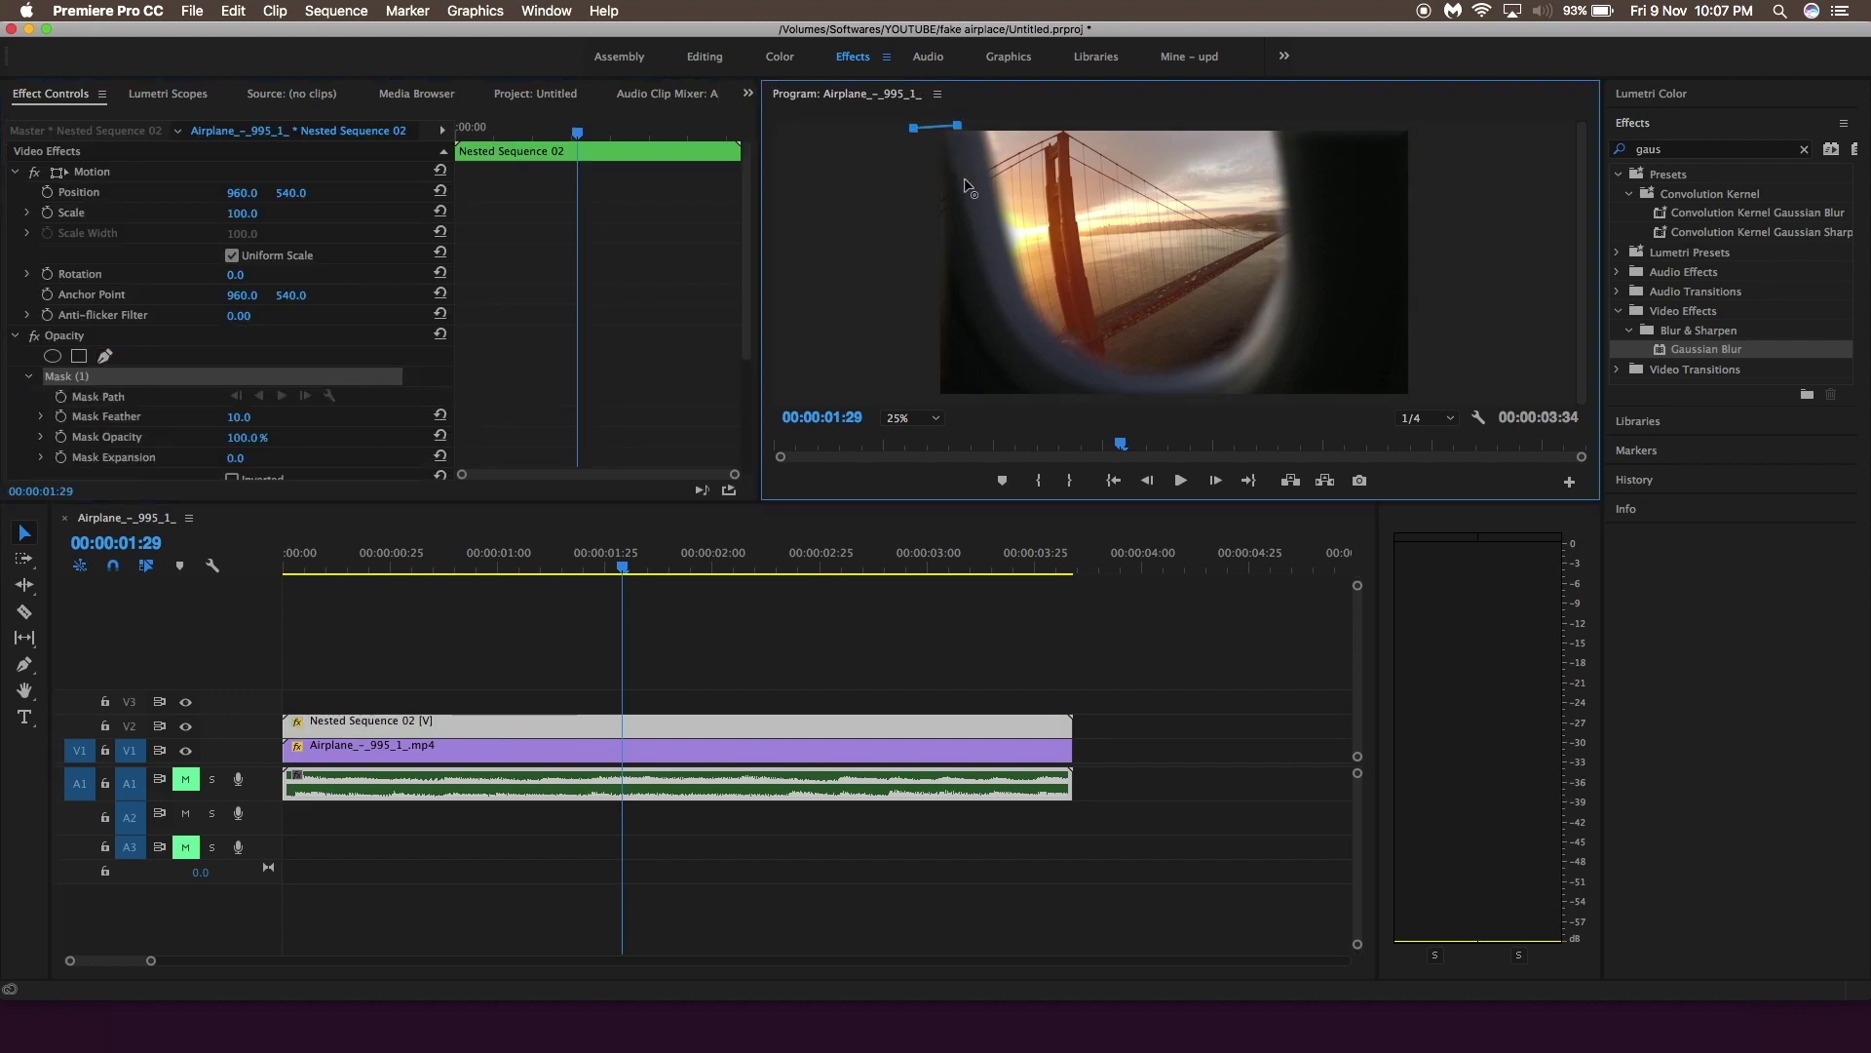
{"action": "left_click", "coordinate": [991, 398]}
{"action": "left_click", "coordinate": [1312, 398]}
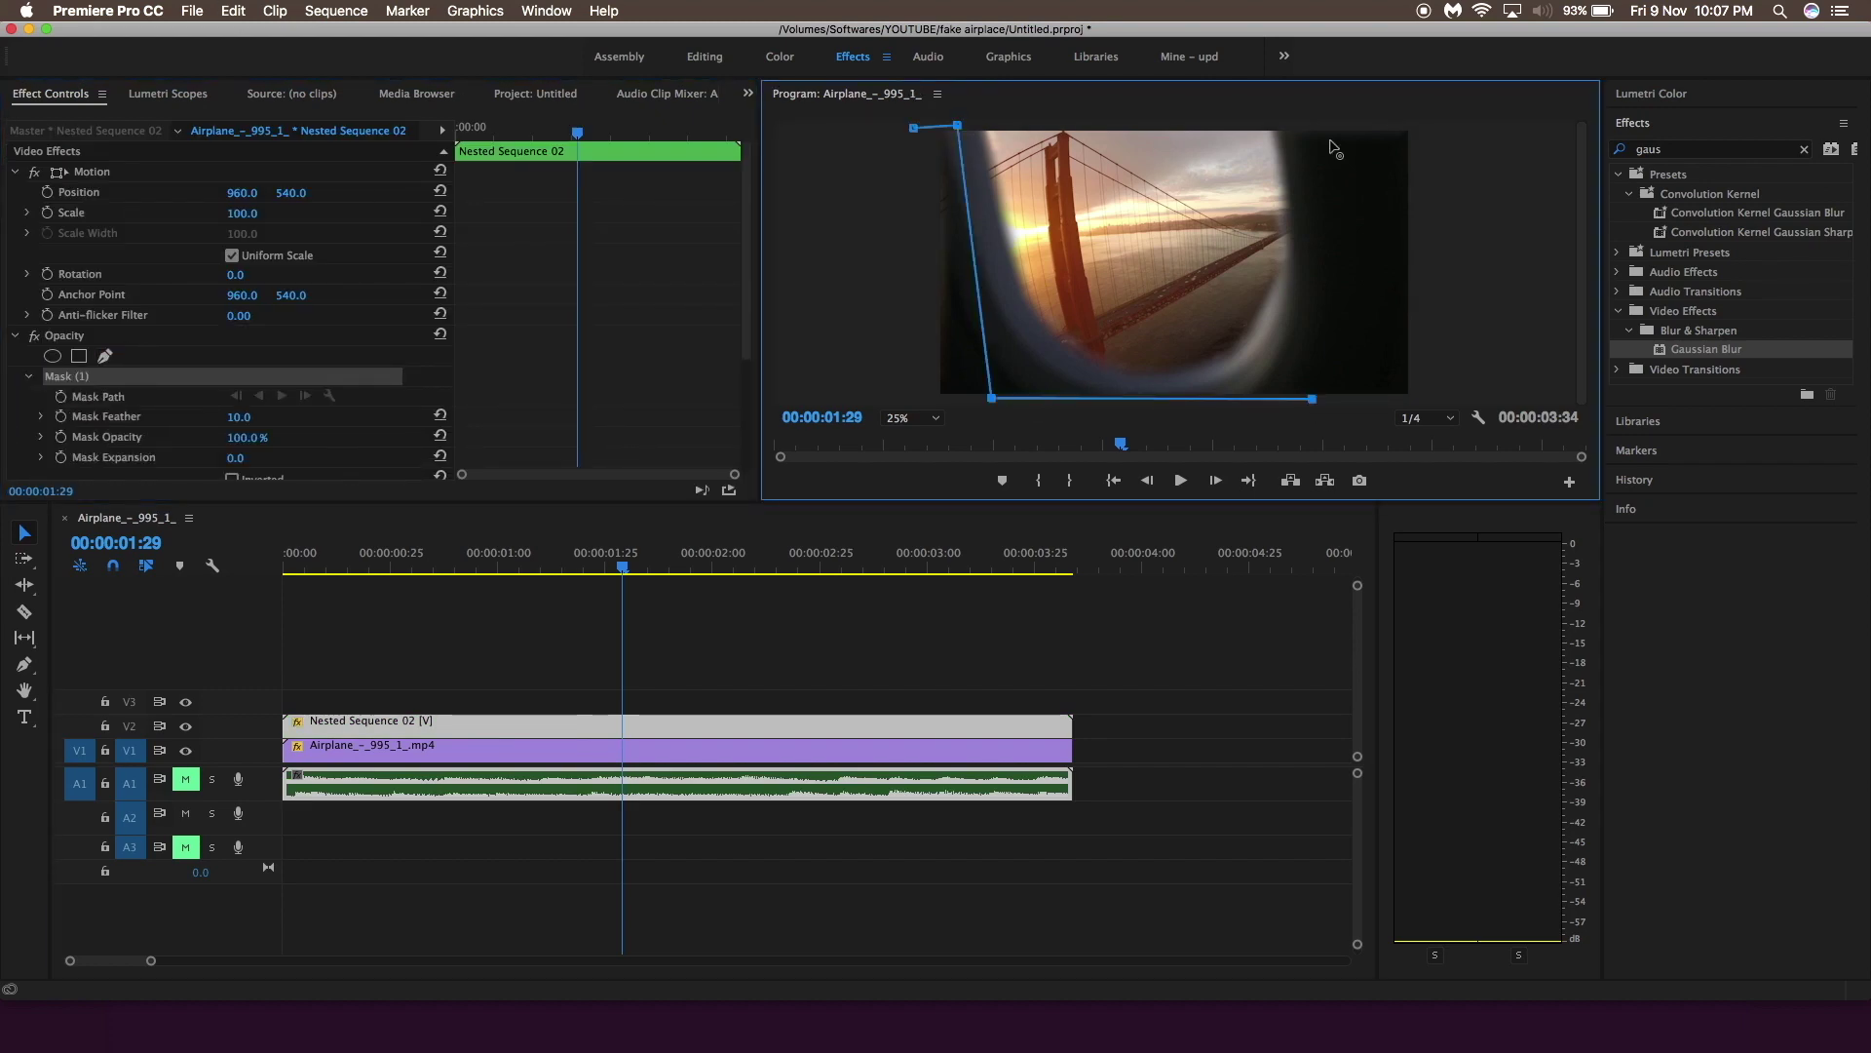
{"action": "left_click", "coordinate": [1349, 124]}
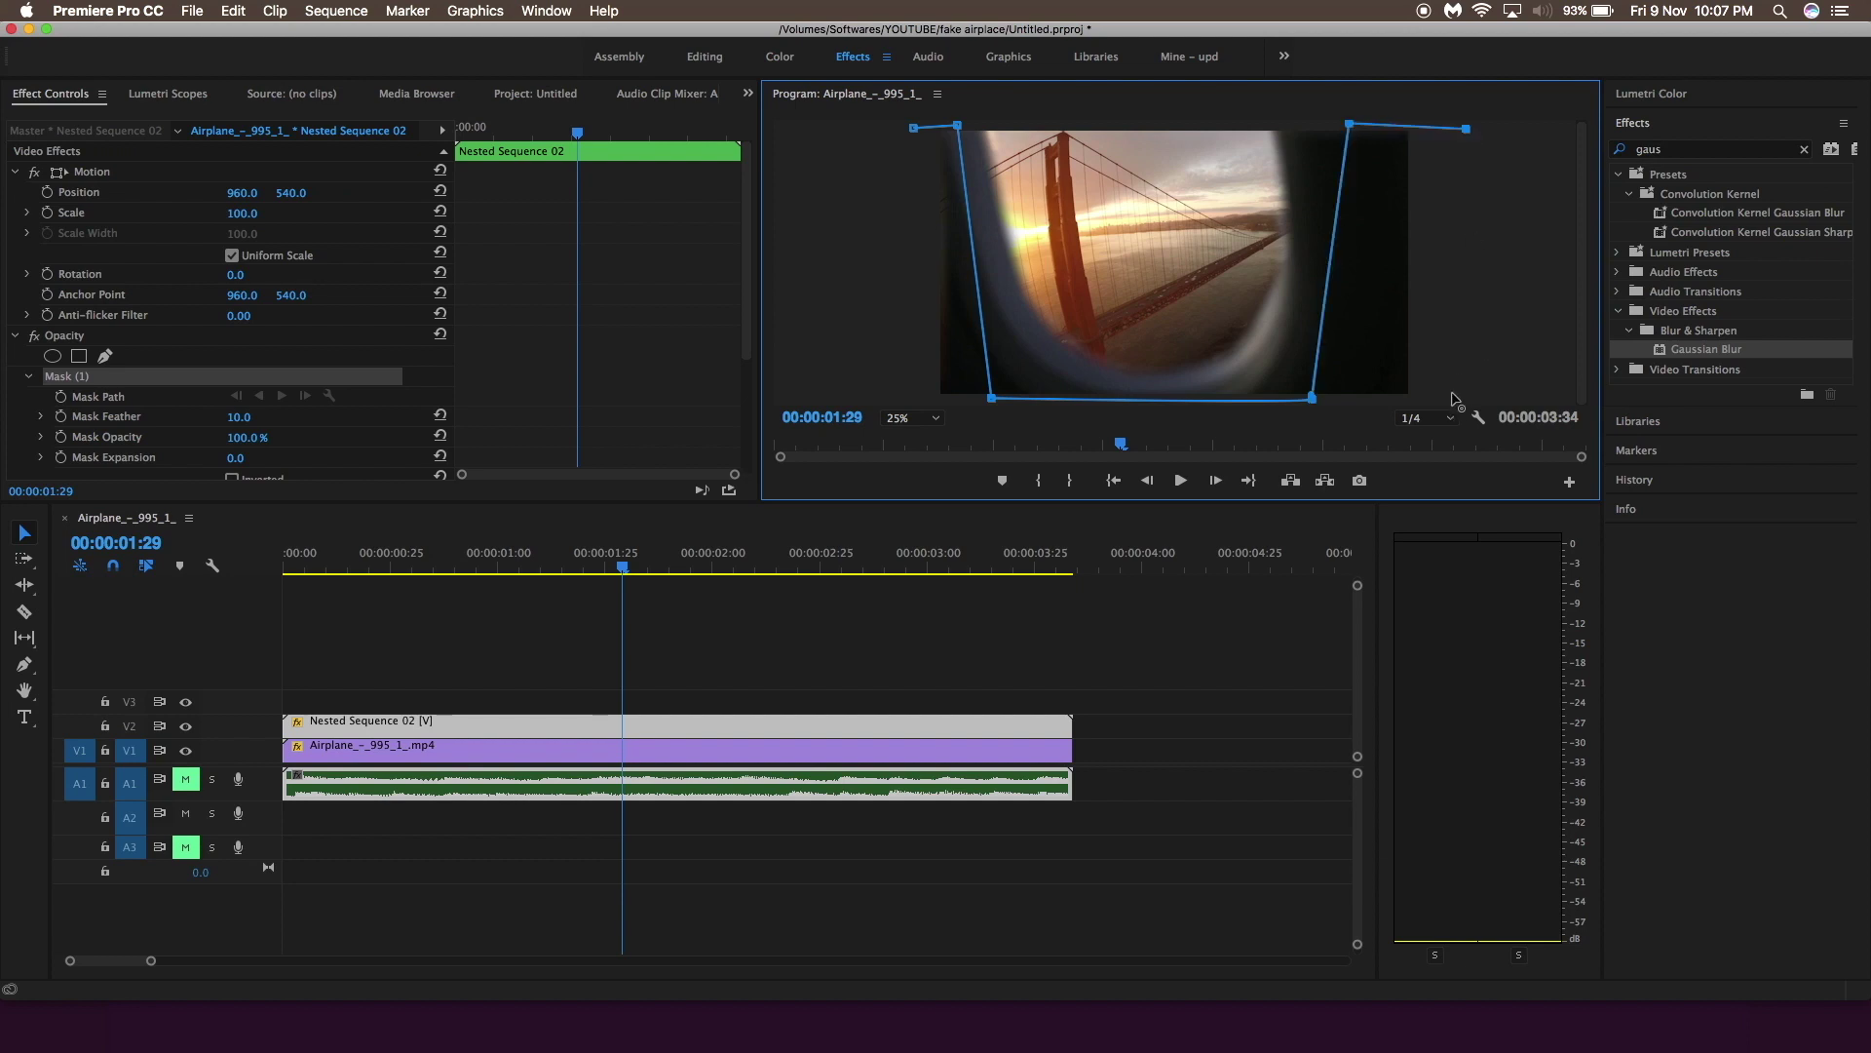
{"action": "left_click", "coordinate": [916, 418]}
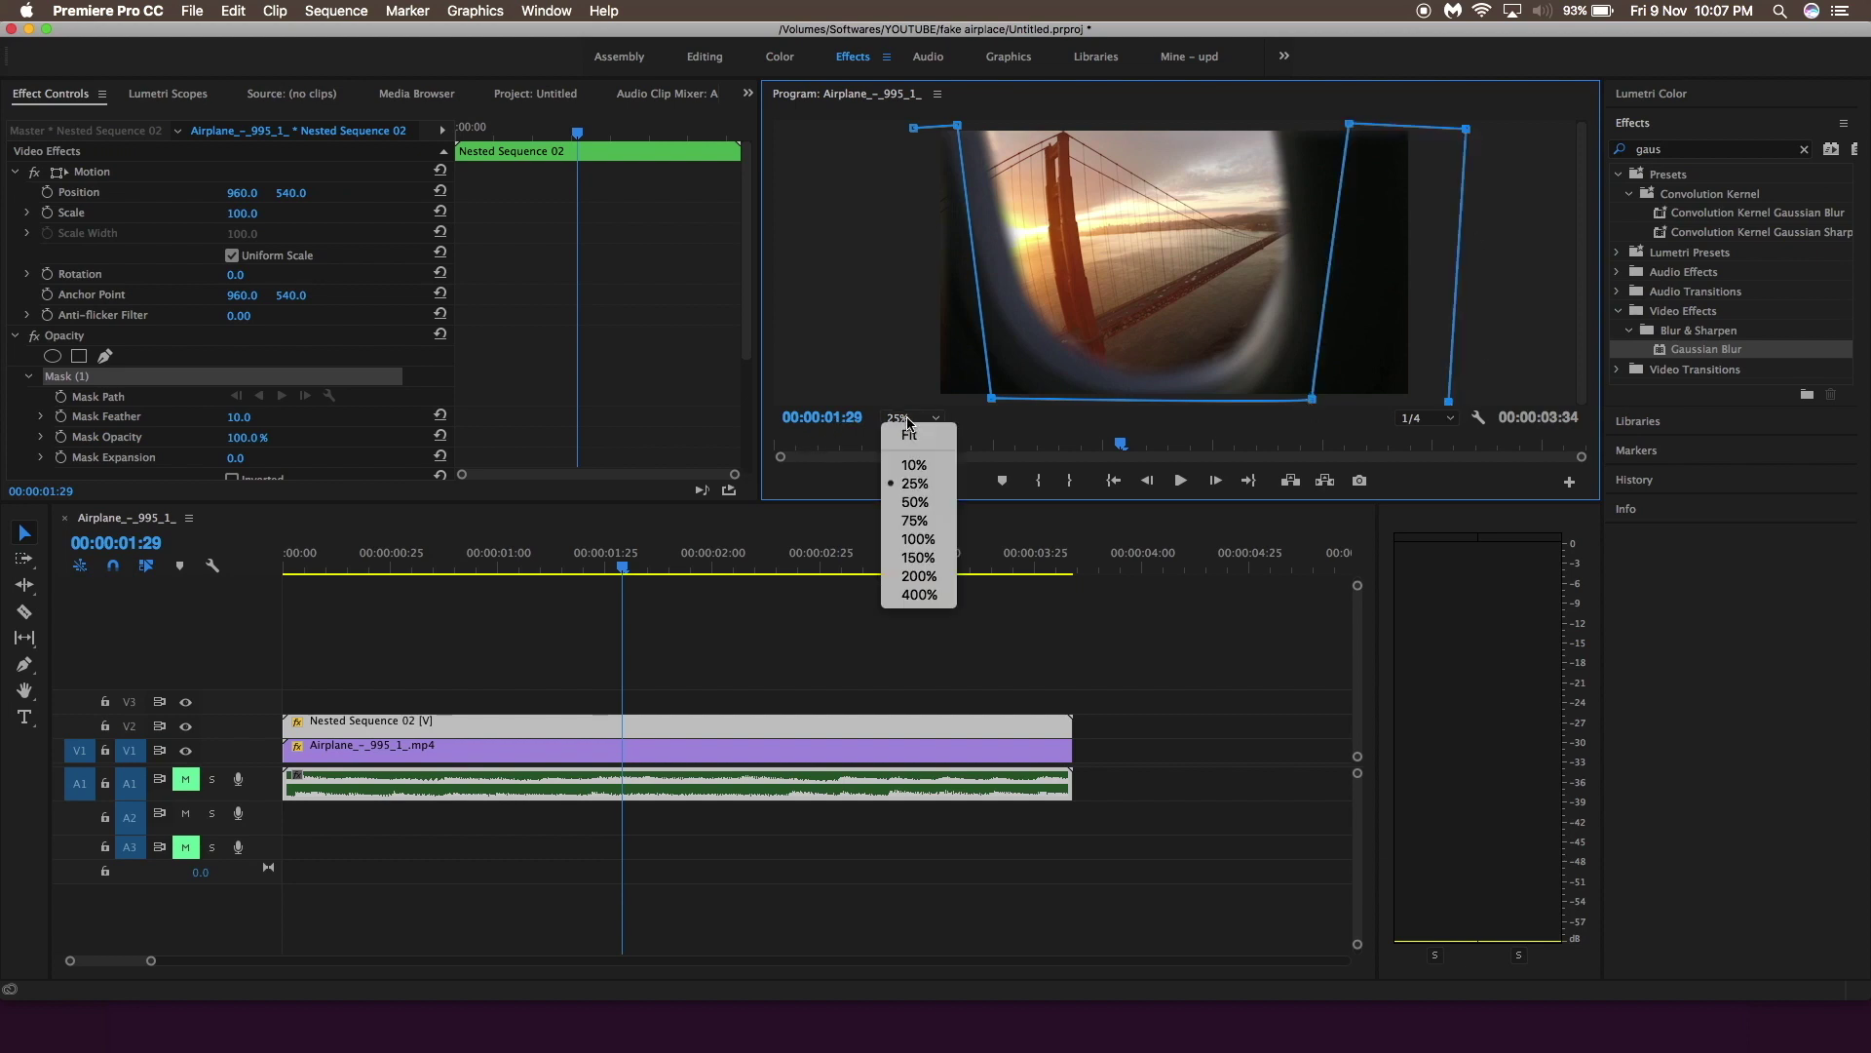
{"action": "left_click", "coordinate": [921, 464]}
{"action": "left_click", "coordinate": [1185, 360]}
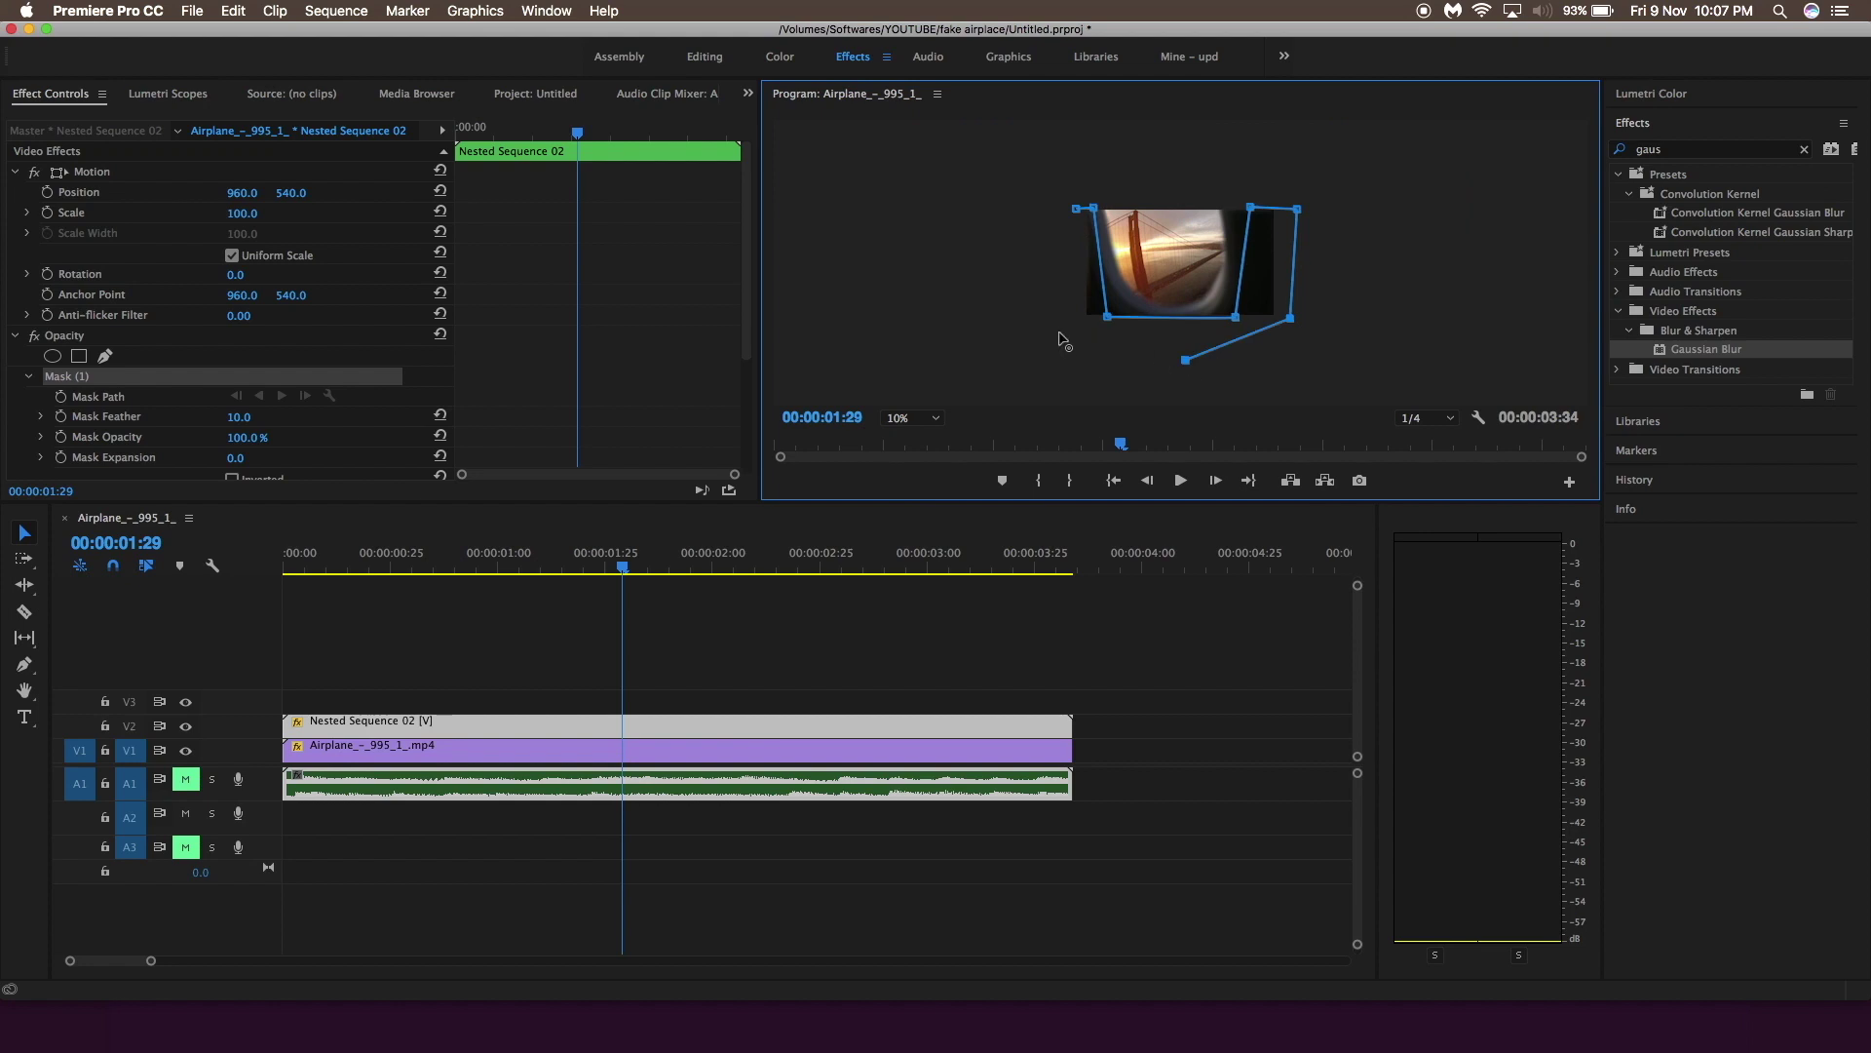
{"action": "left_click", "coordinate": [1073, 212]}
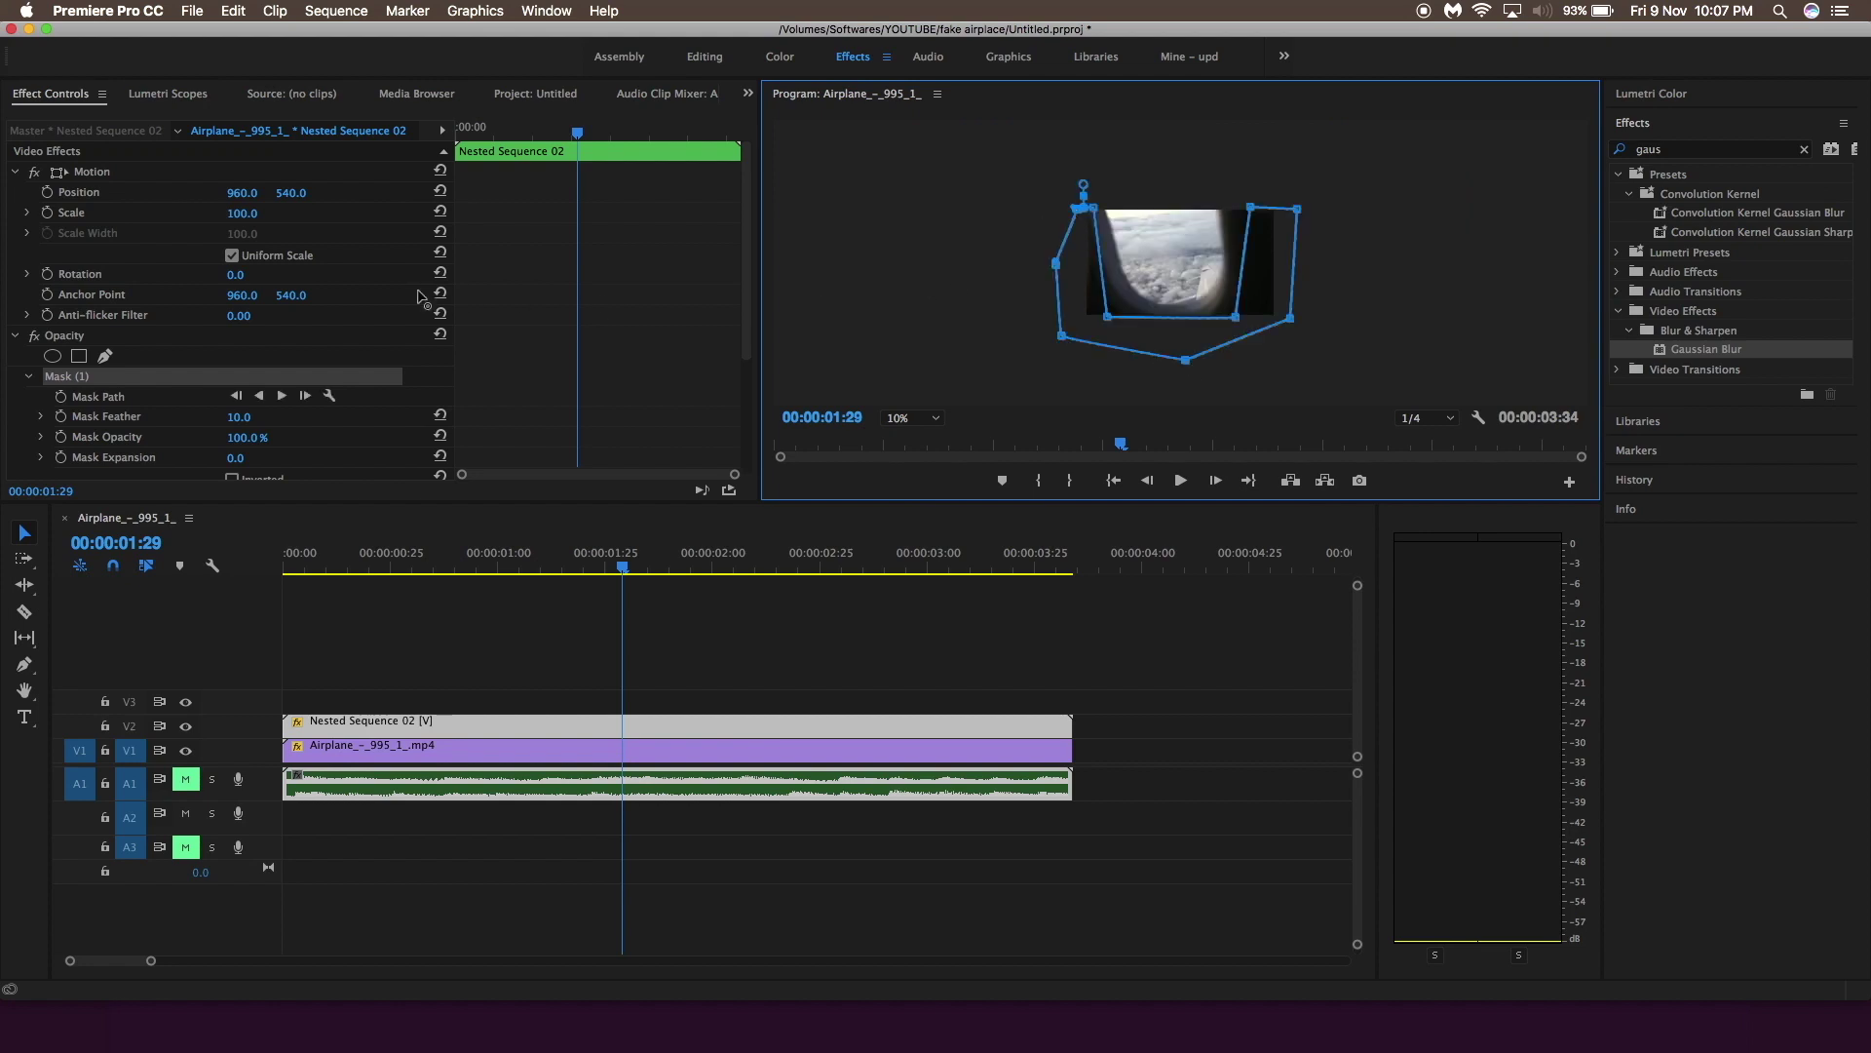
Invert the nested sequence's opacity mask, fit the preview to the monitor, and play the sequence from near its start
{"action": "left_click", "coordinate": [232, 479]}
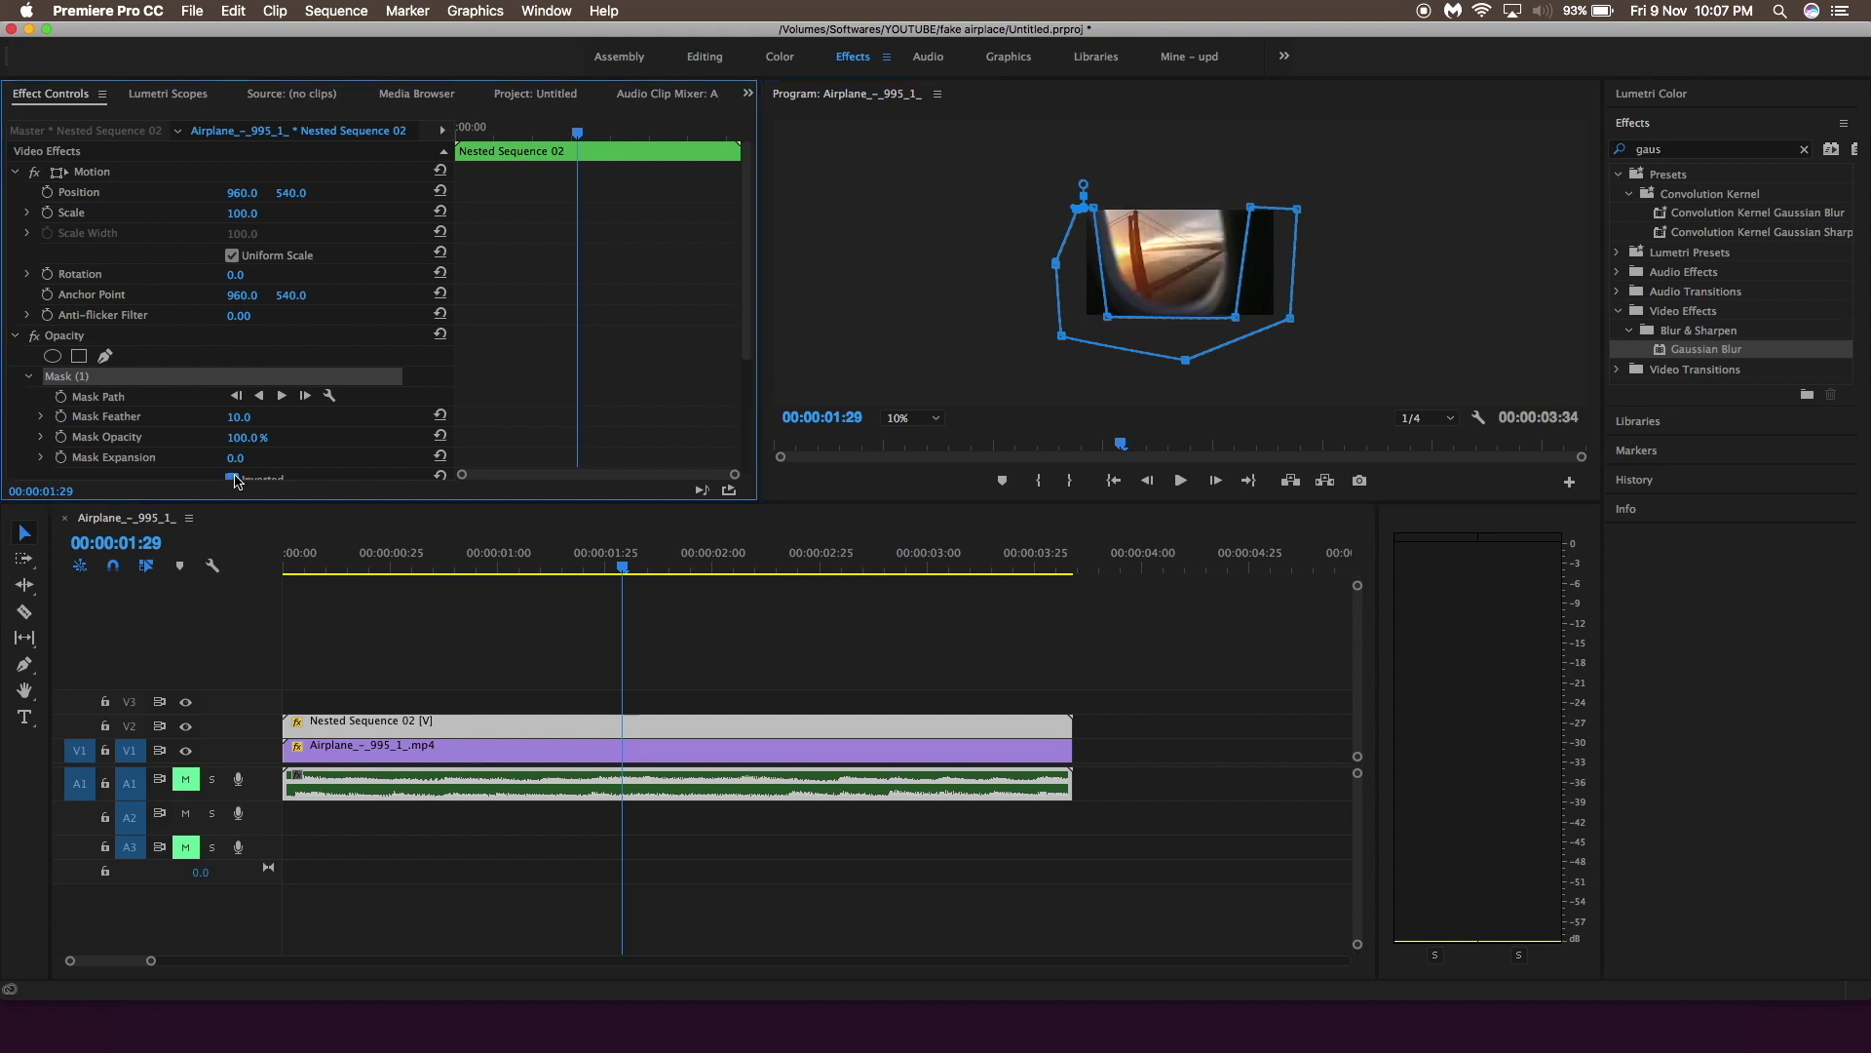
{"action": "left_click", "coordinate": [911, 418]}
{"action": "left_click", "coordinate": [902, 422]}
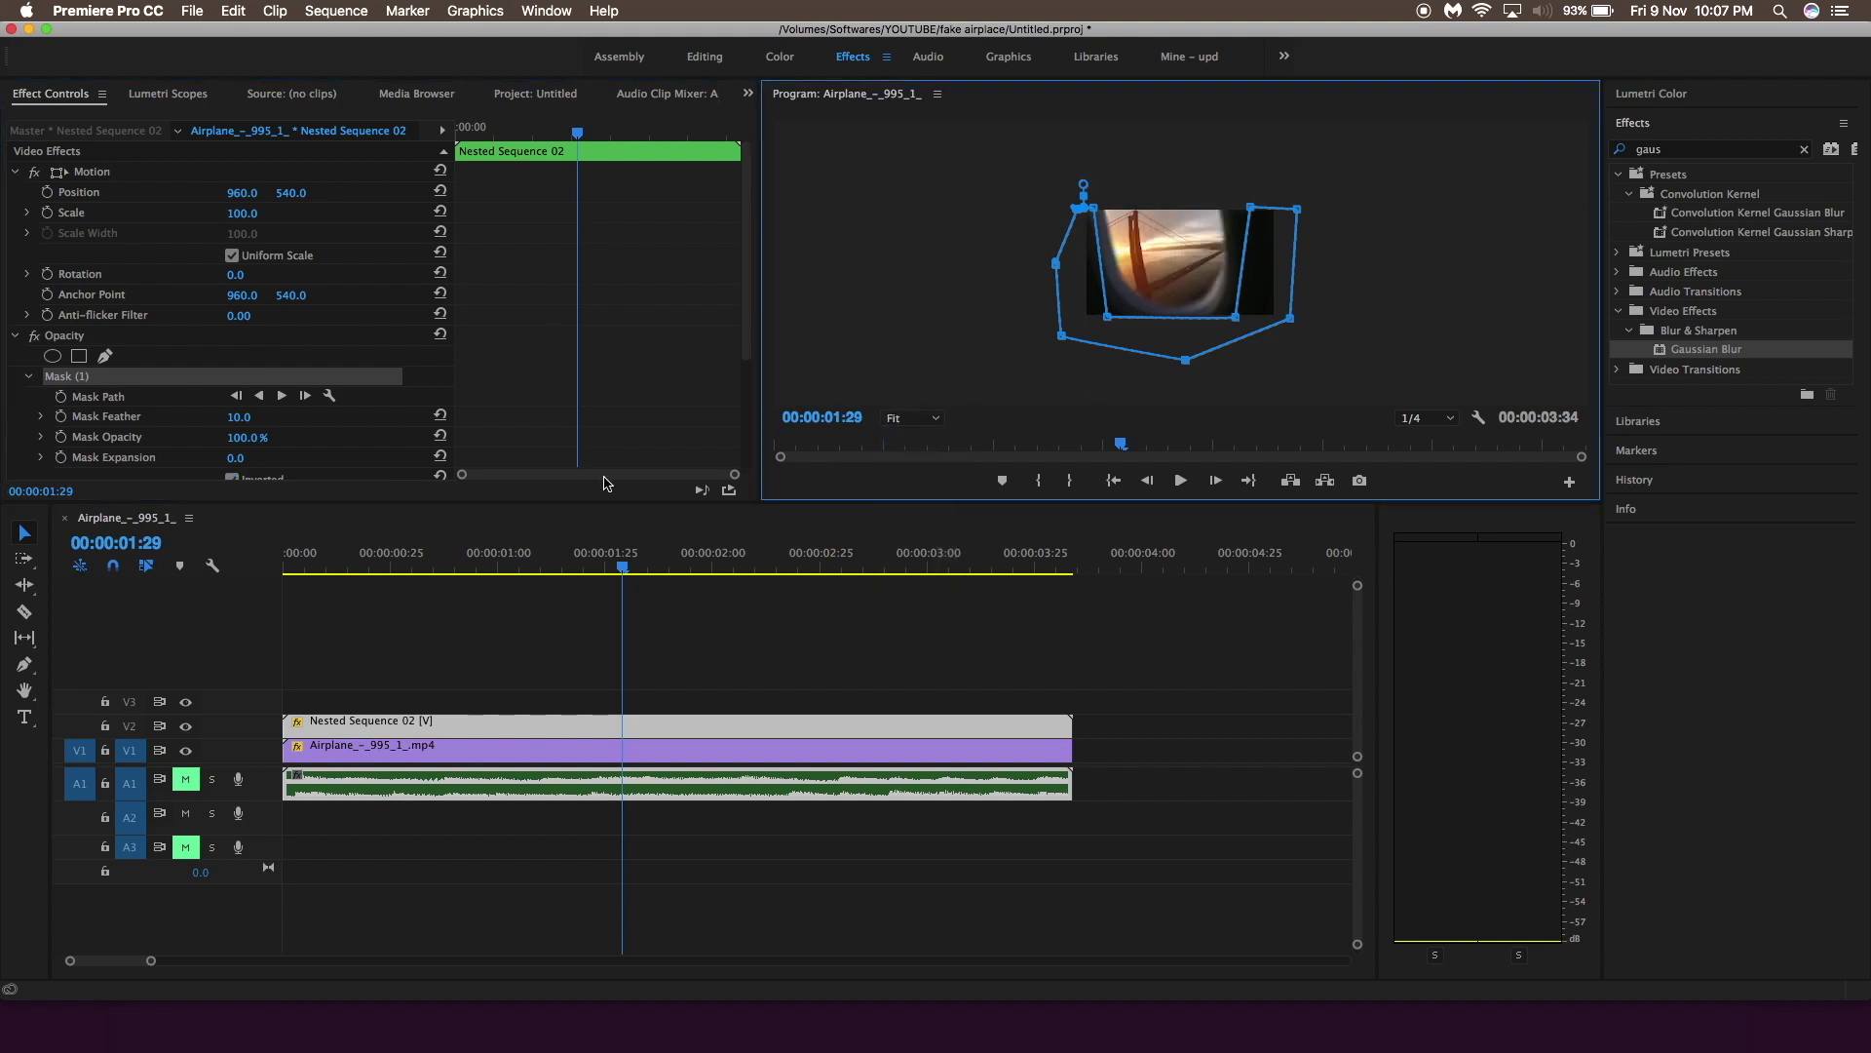
{"action": "left_click", "coordinate": [297, 568]}
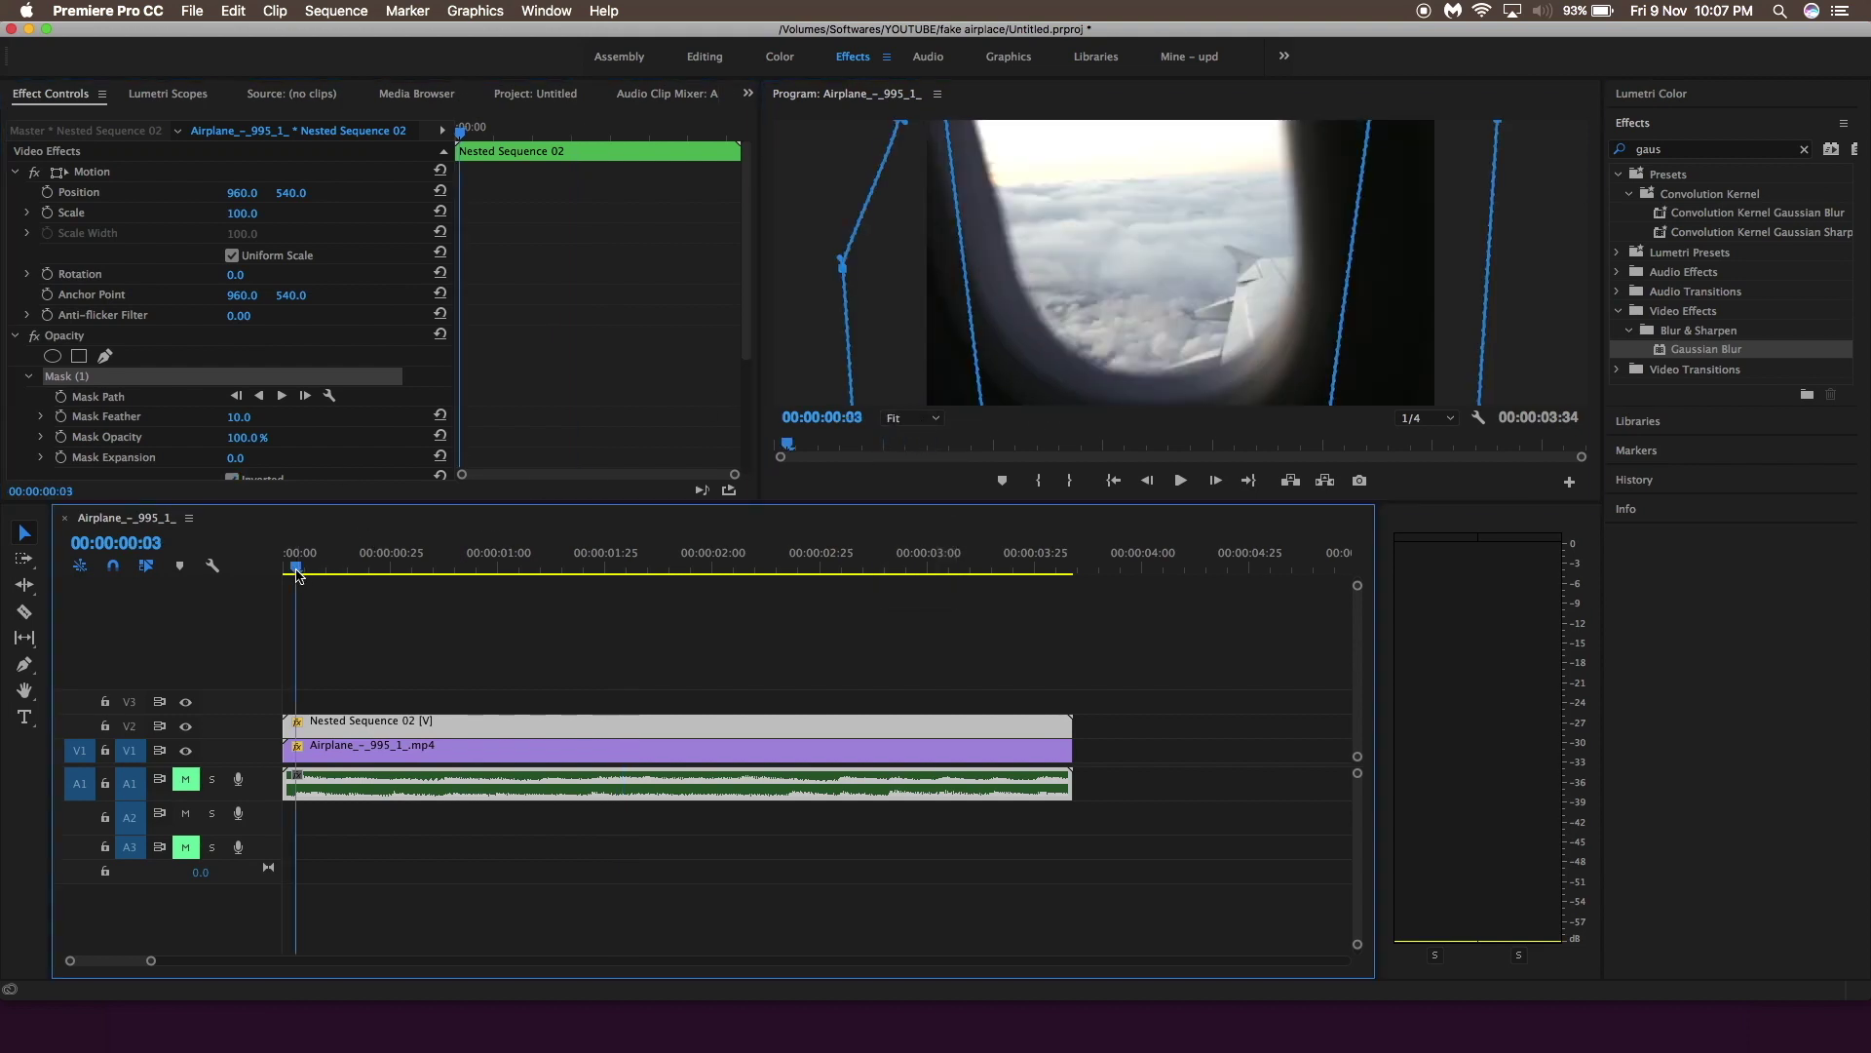
{"action": "key", "text": "space"}
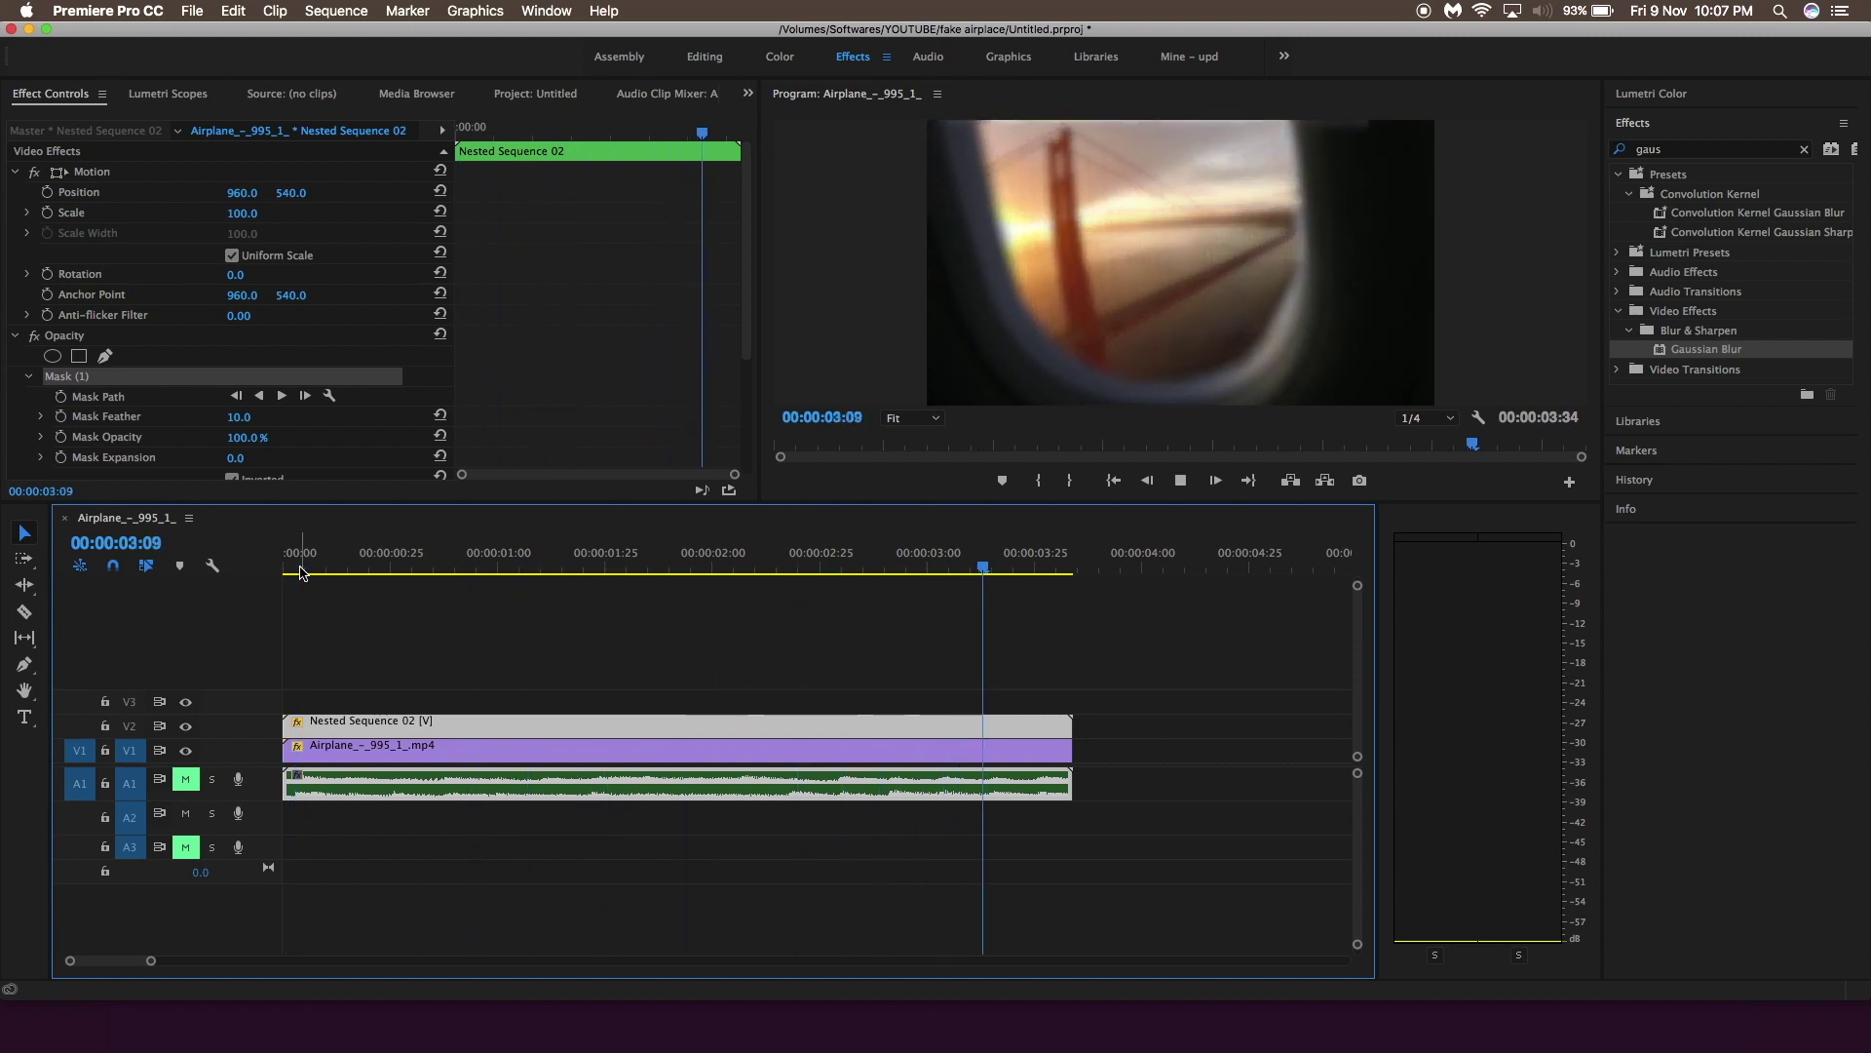
{"action": "key", "text": "space"}
Set the Mask Feather of Nested Sequence 02 to 105 and play the sequence from near its start
{"action": "left_click_drag", "start_coordinate": [238, 416], "coordinate": [424, 416]}
{"action": "left_click", "coordinate": [292, 570]}
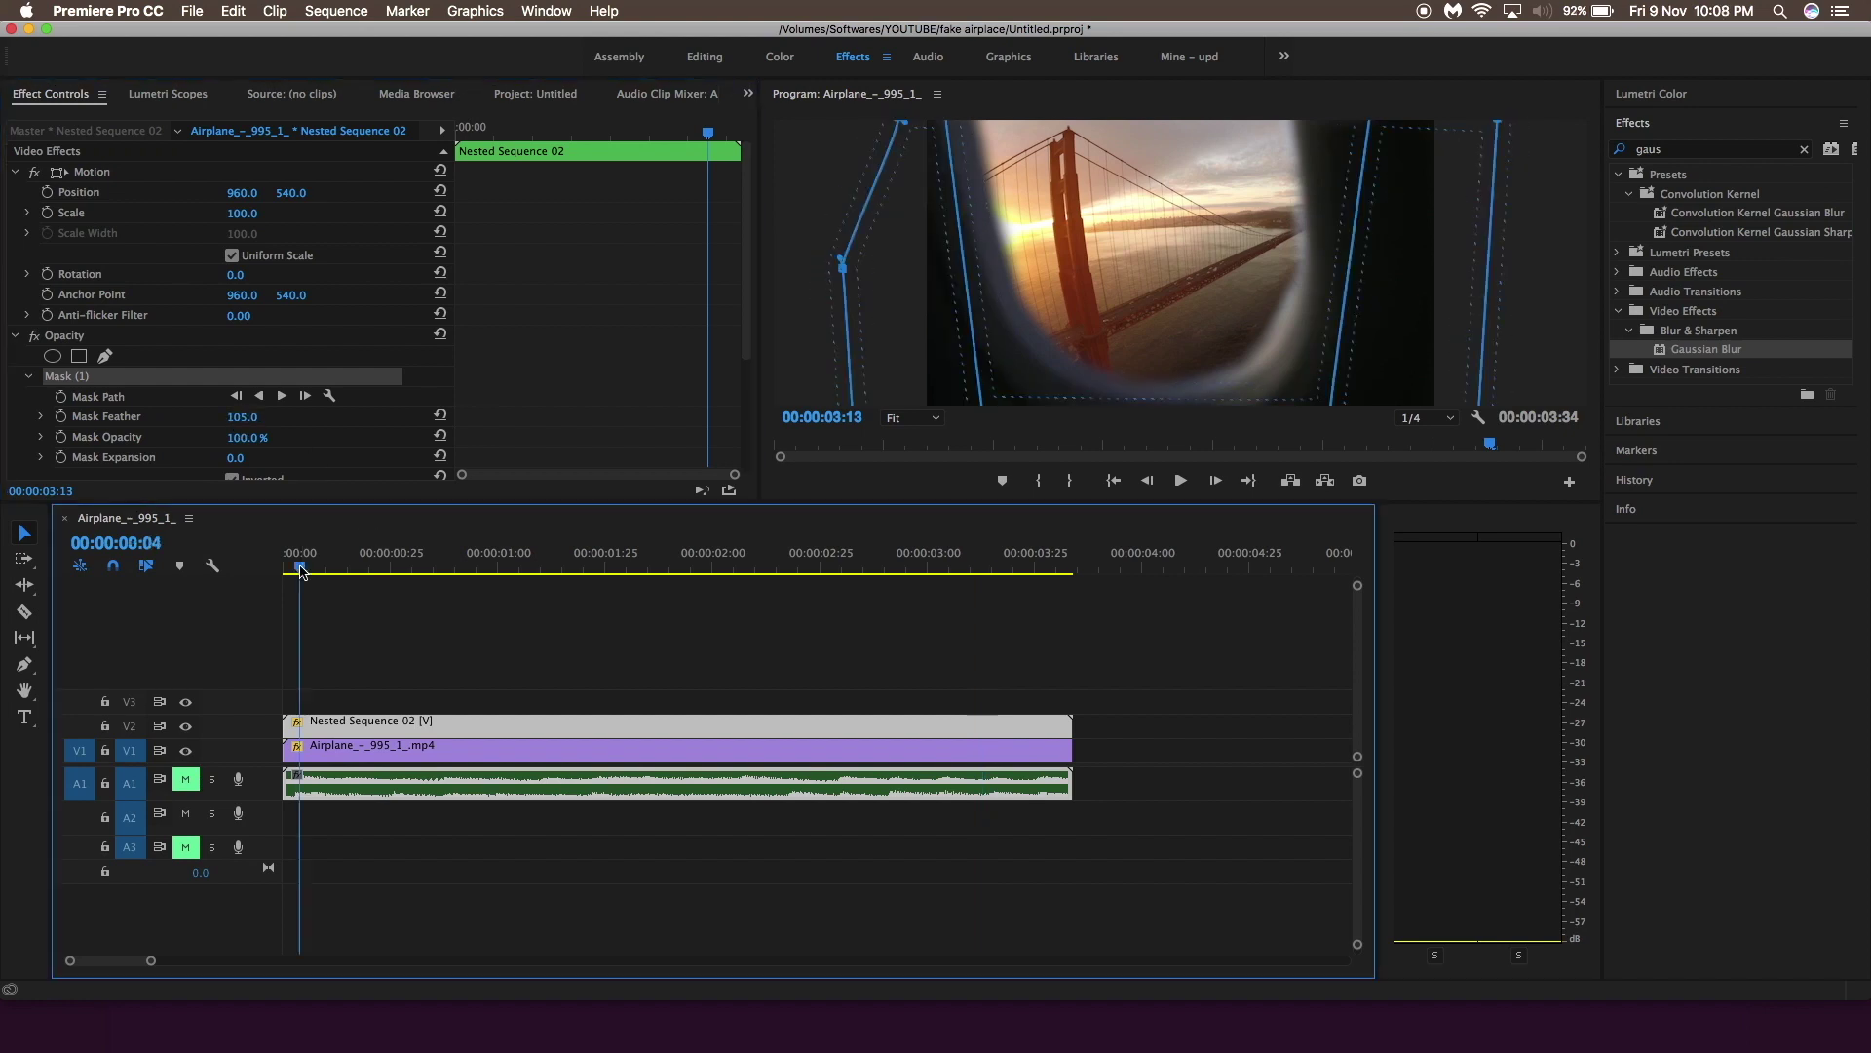
{"action": "key", "text": "space"}
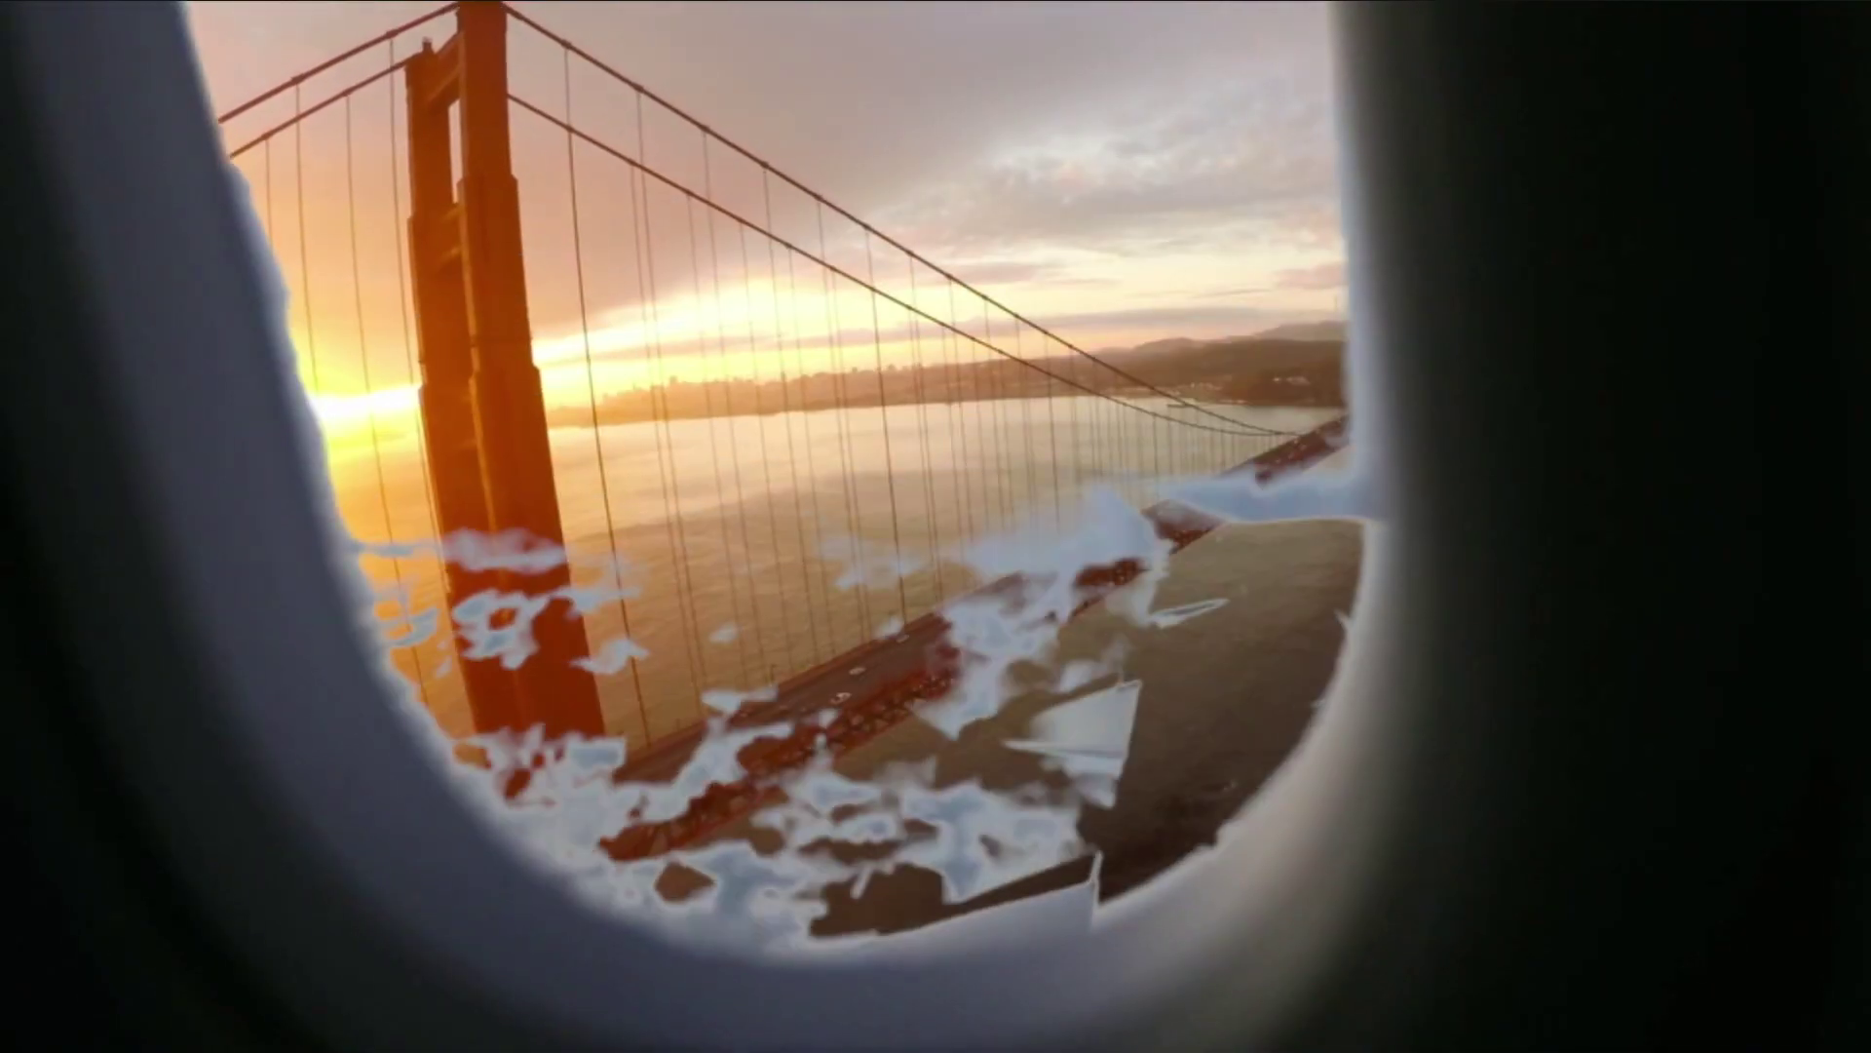